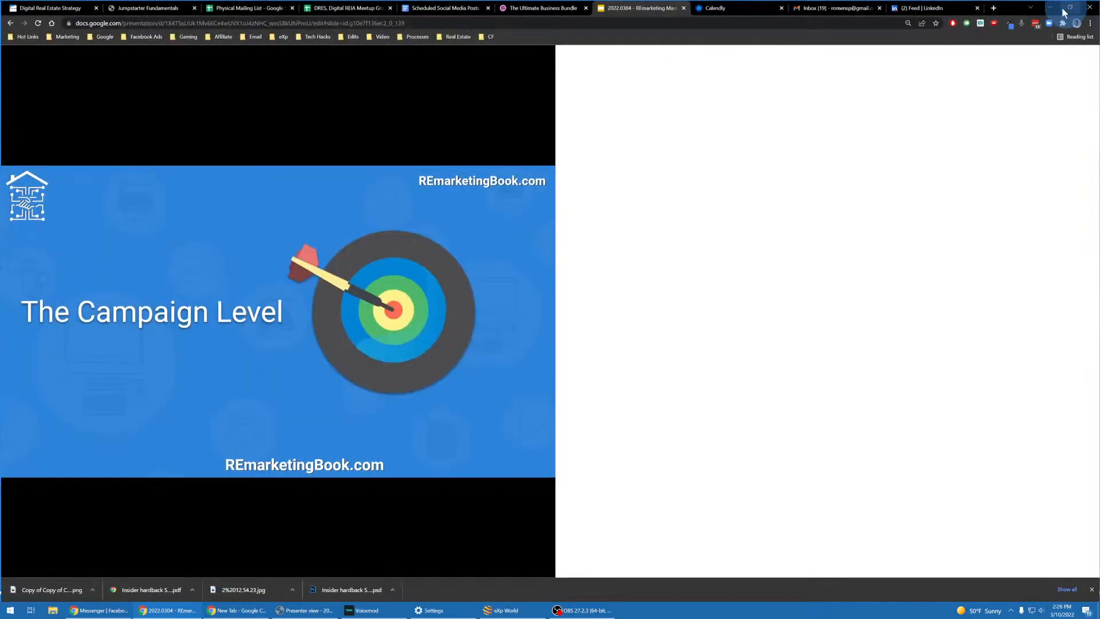
# Leave the slideshow and open a new browser tab with the page zoom at 175%
pyautogui.click(688, 104)
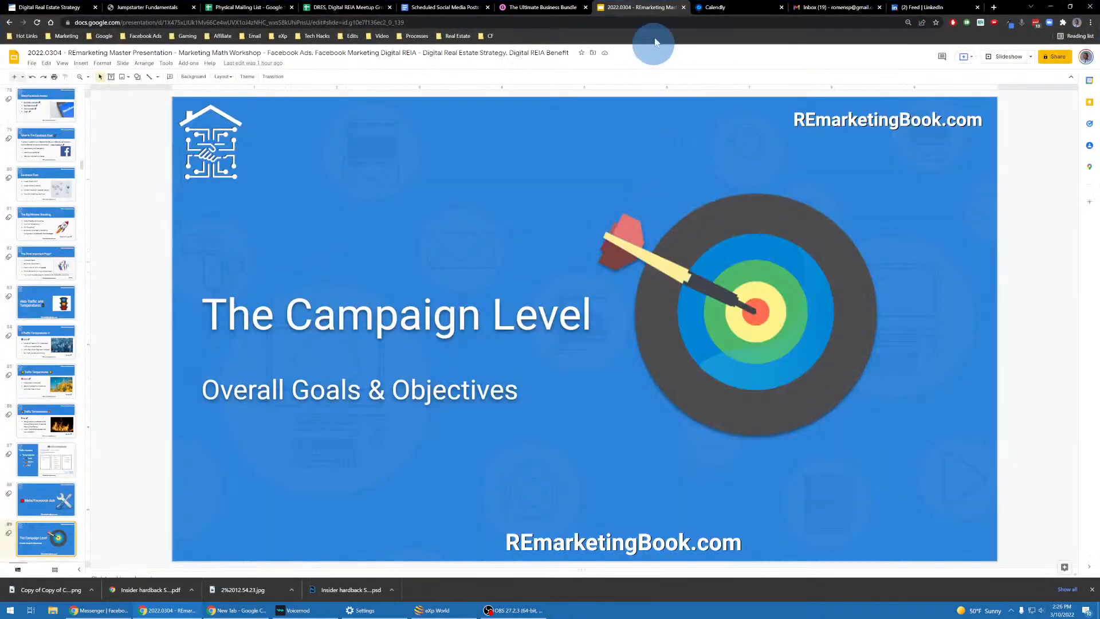
pyautogui.click(993, 7)
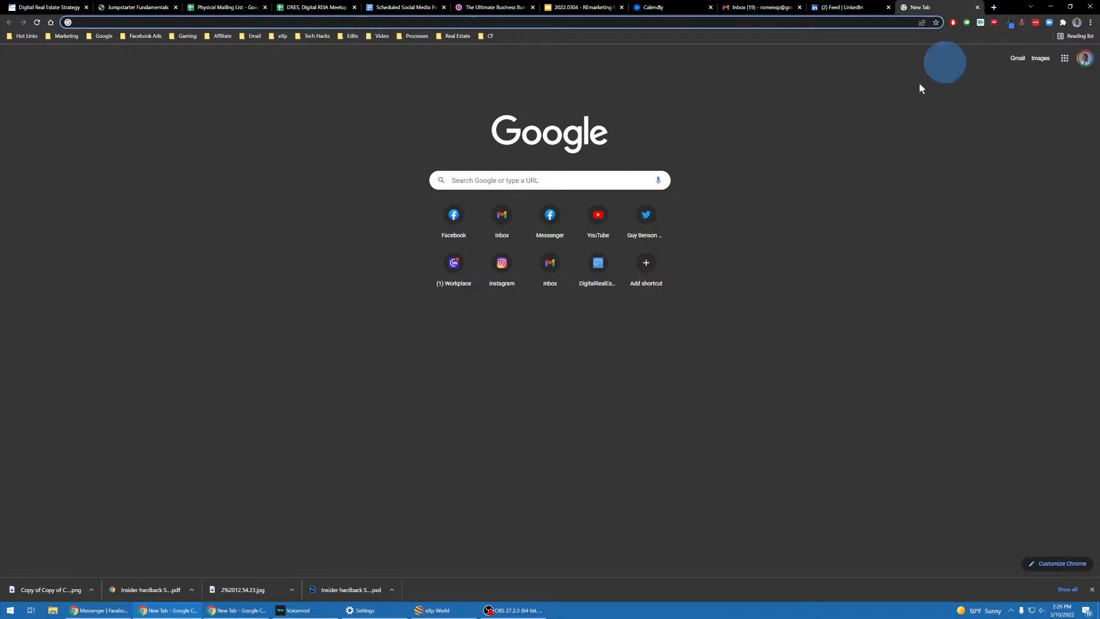
pyautogui.hotkey('ctrl', '+')
pyautogui.hotkey('ctrl', '+')
pyautogui.hotkey('ctrl', '+')
pyautogui.hotkey('ctrl', '+')
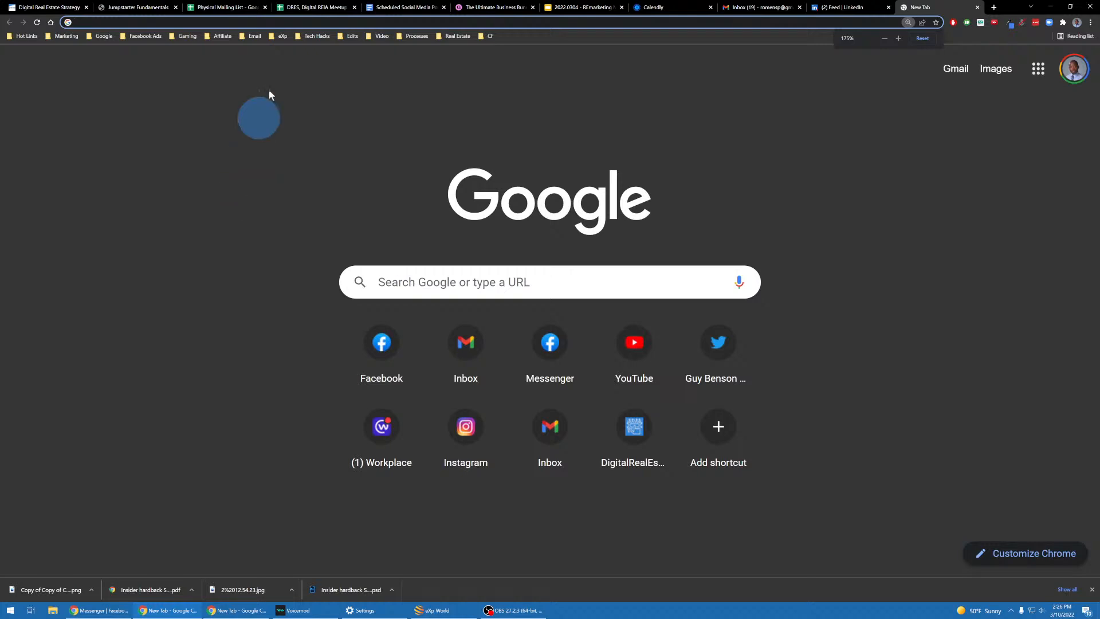
pyautogui.click(238, 21)
pyautogui.write('business.facebook.com')
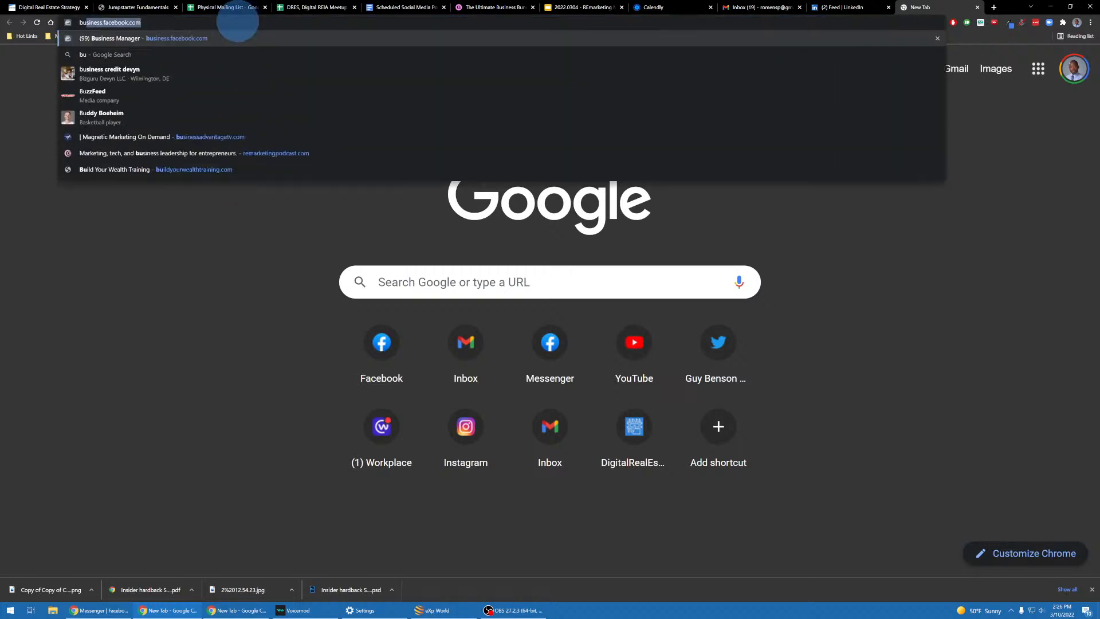
pyautogui.press('Right')
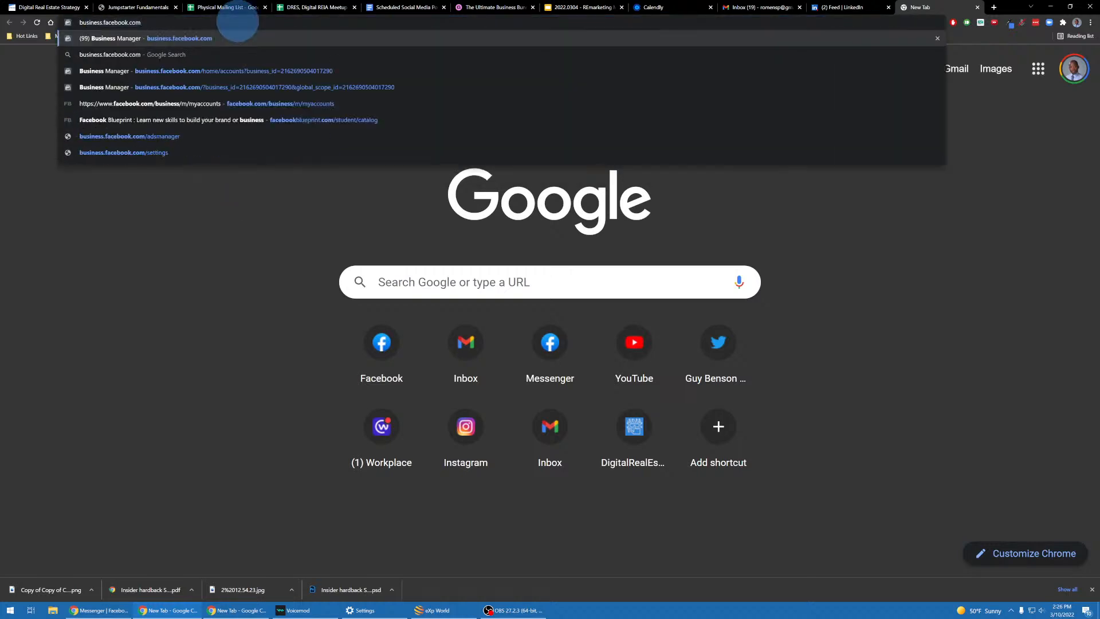
pyautogui.hotkey('ctrl', 'a')
pyautogui.hotkey('alt', 'Tab')
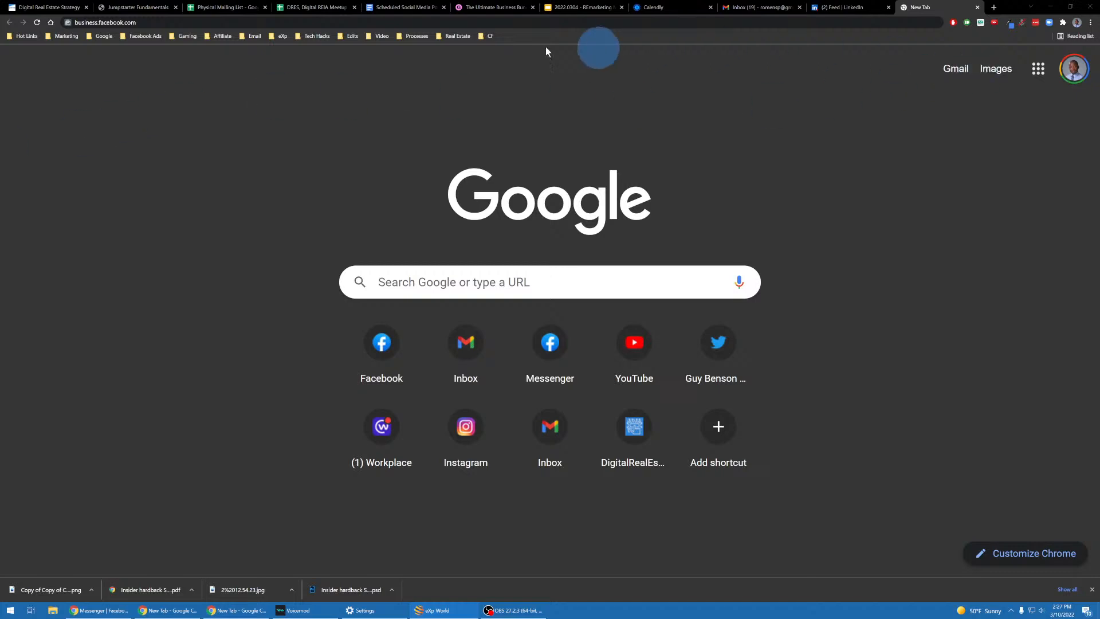
# Load Facebook Ads Manager from the suggested address business.facebook.com/adsmanager
pyautogui.click(151, 22)
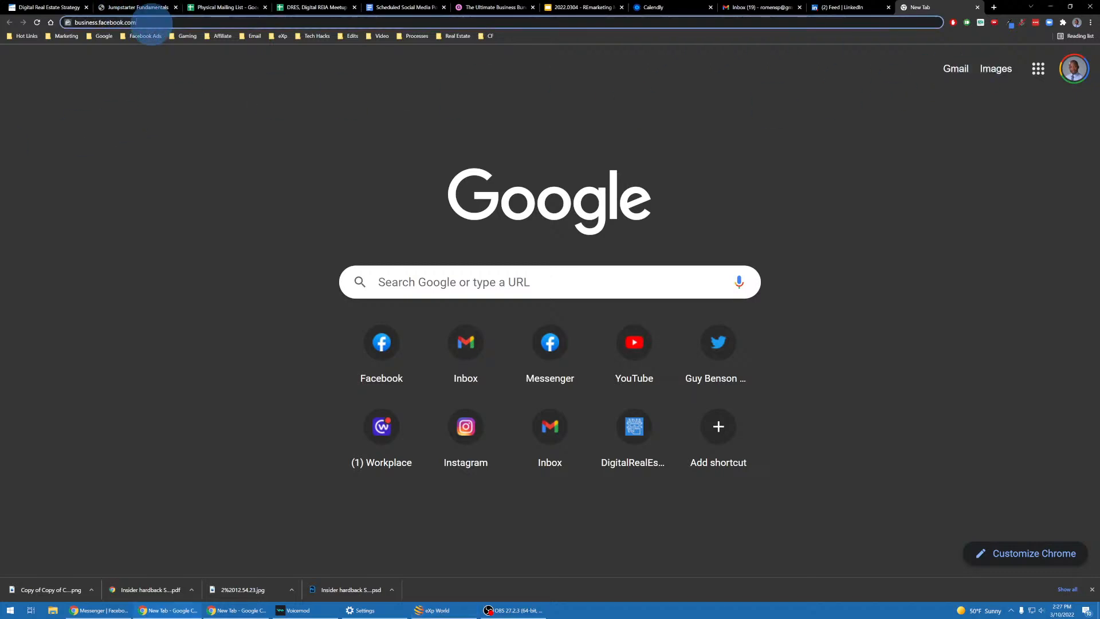
pyautogui.write('b')
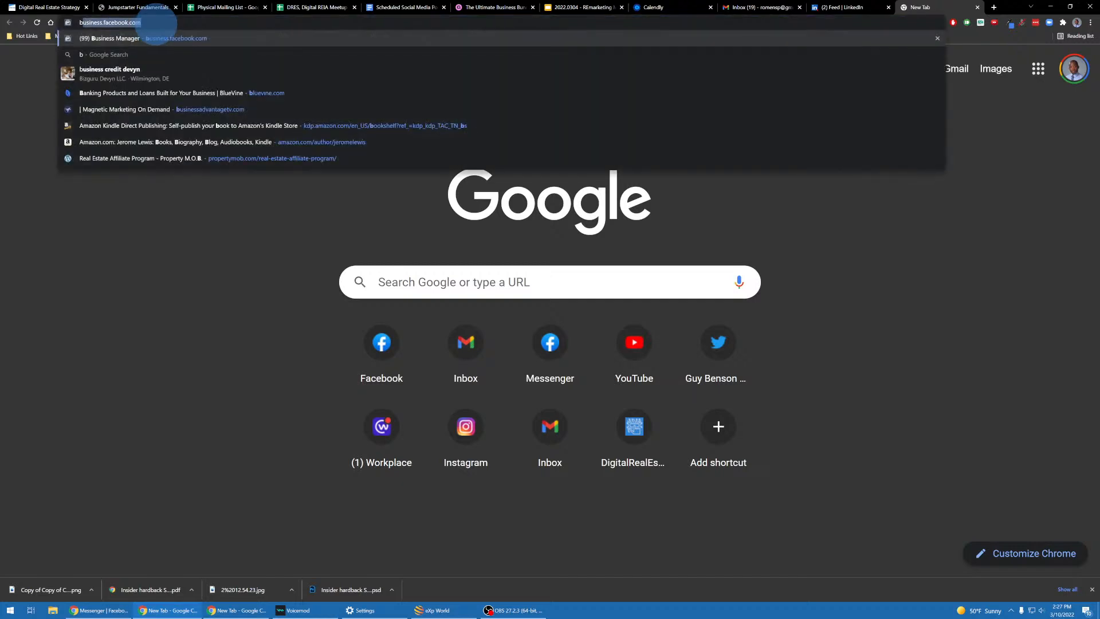
pyautogui.press('BackSpace')
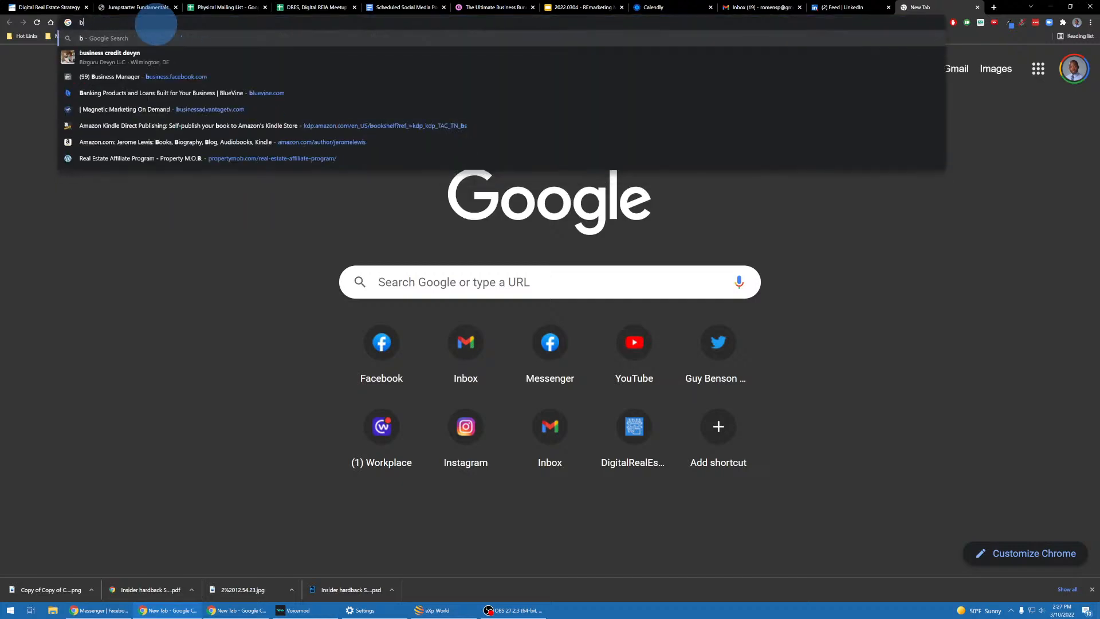
pyautogui.write('u')
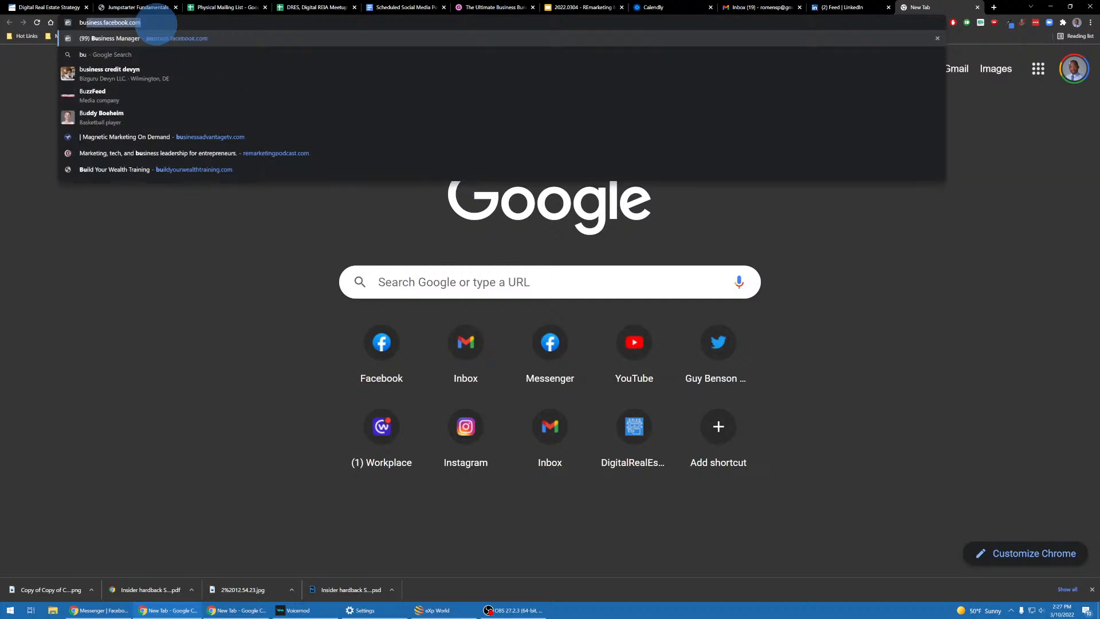
pyautogui.press('Right')
pyautogui.press('Down')
pyautogui.press('Down')
pyautogui.press('Down')
pyautogui.press('Down')
pyautogui.press('Down')
pyautogui.press('Down')
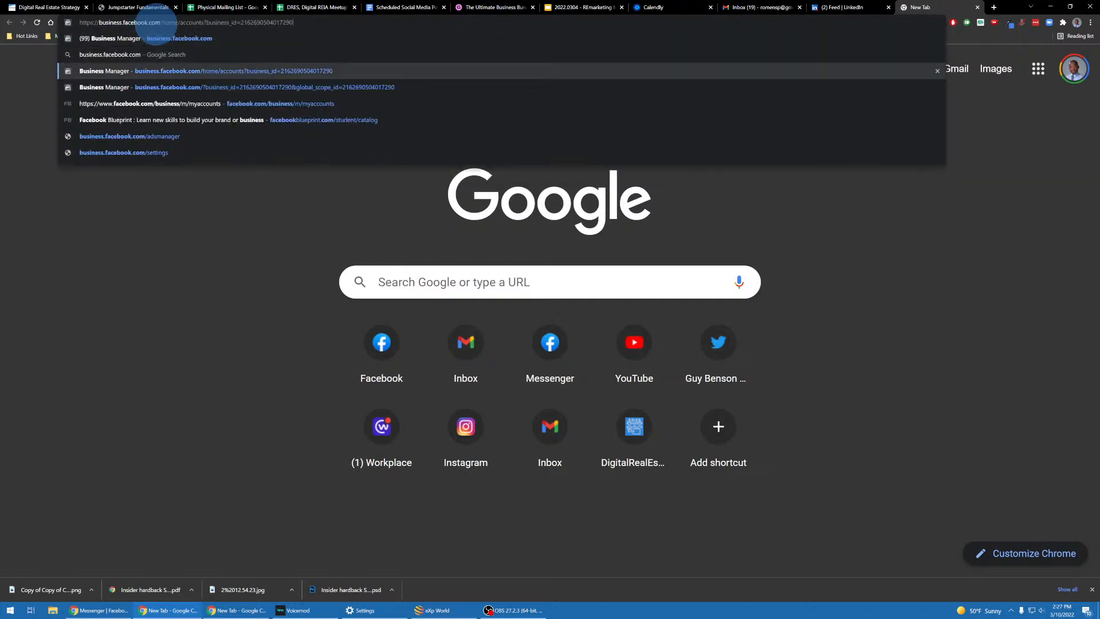
pyautogui.click(156, 22)
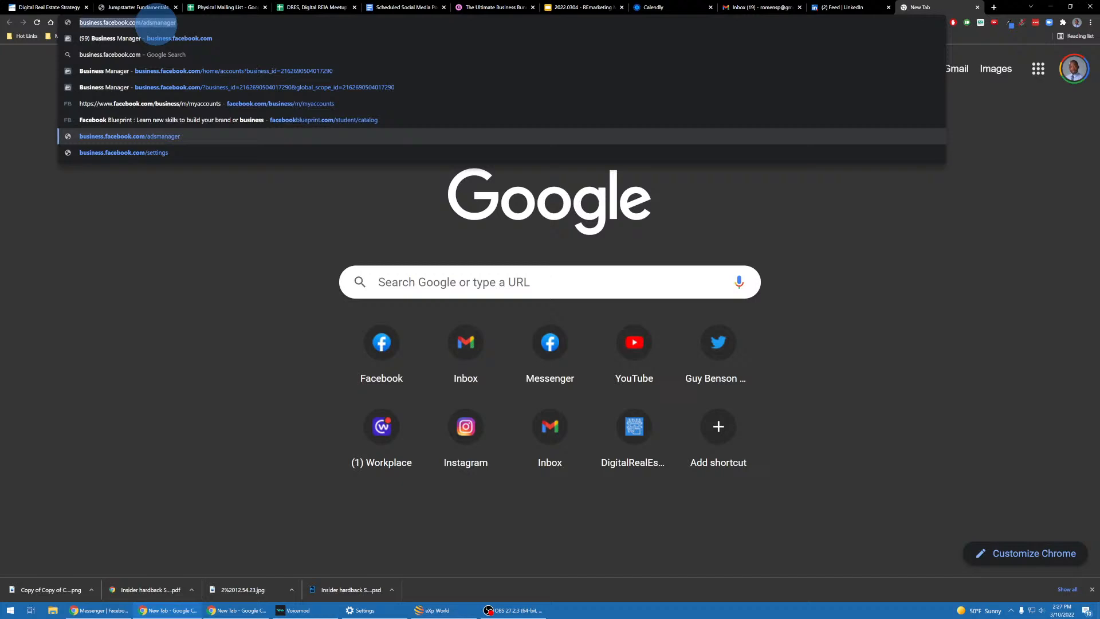
pyautogui.press('Return')
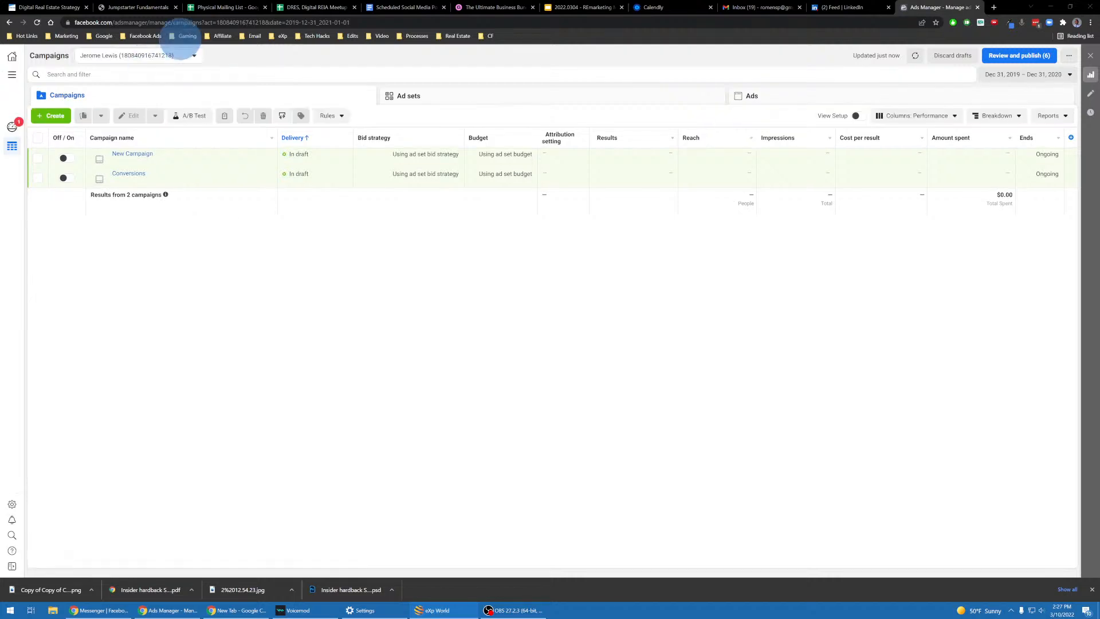
# Switch to the Digital Real Estate Strategy business account and open its Jerome Buys Houses ad account
pyautogui.click(191, 55)
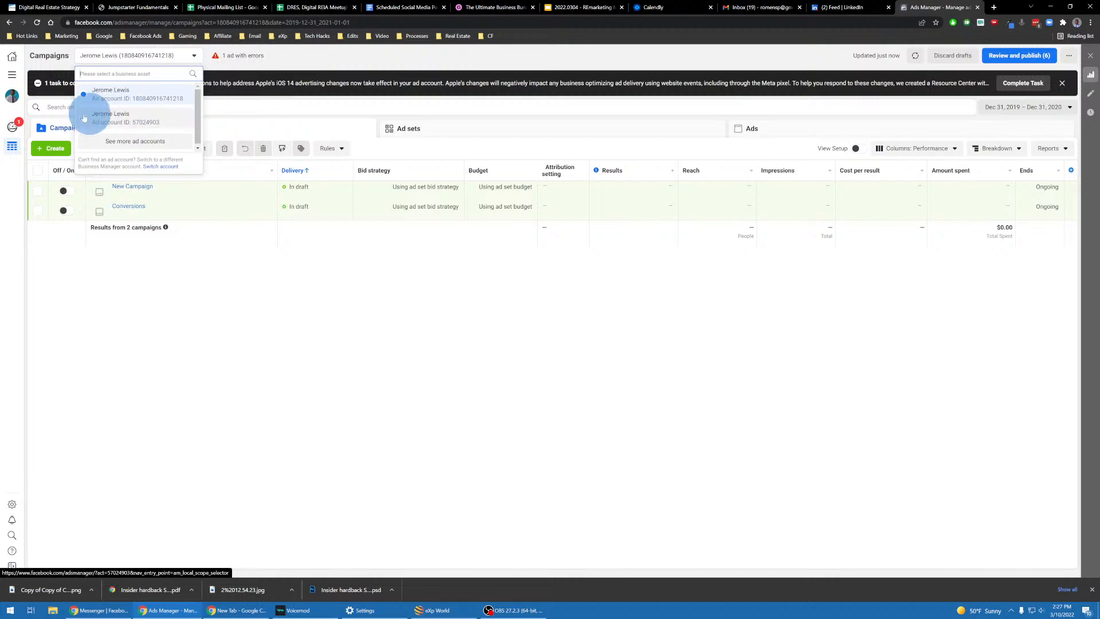
pyautogui.click(12, 93)
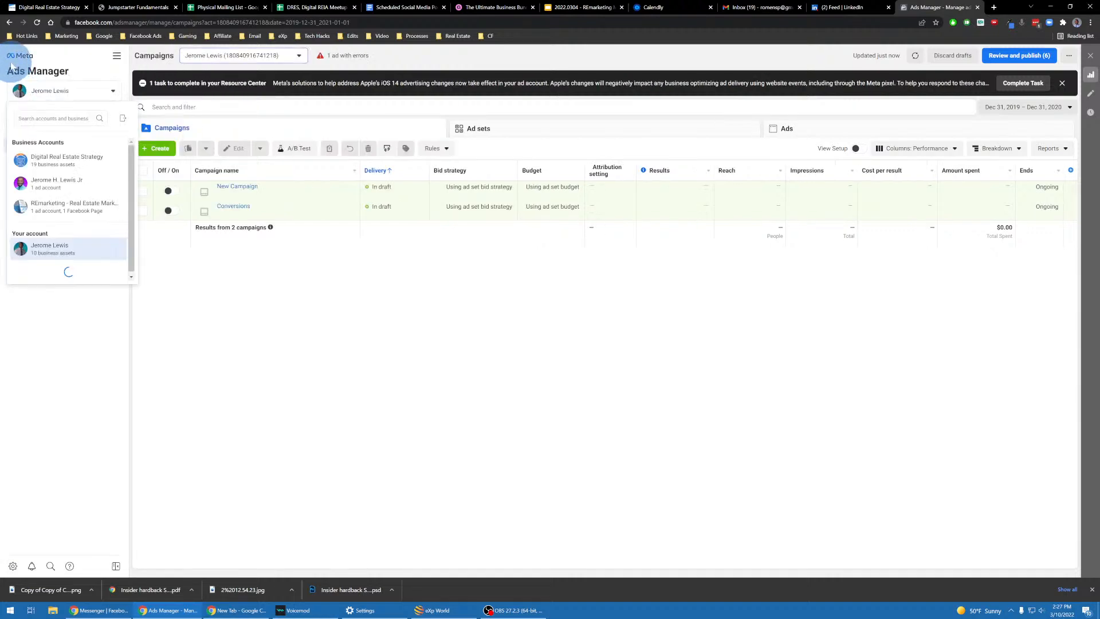
pyautogui.click(54, 156)
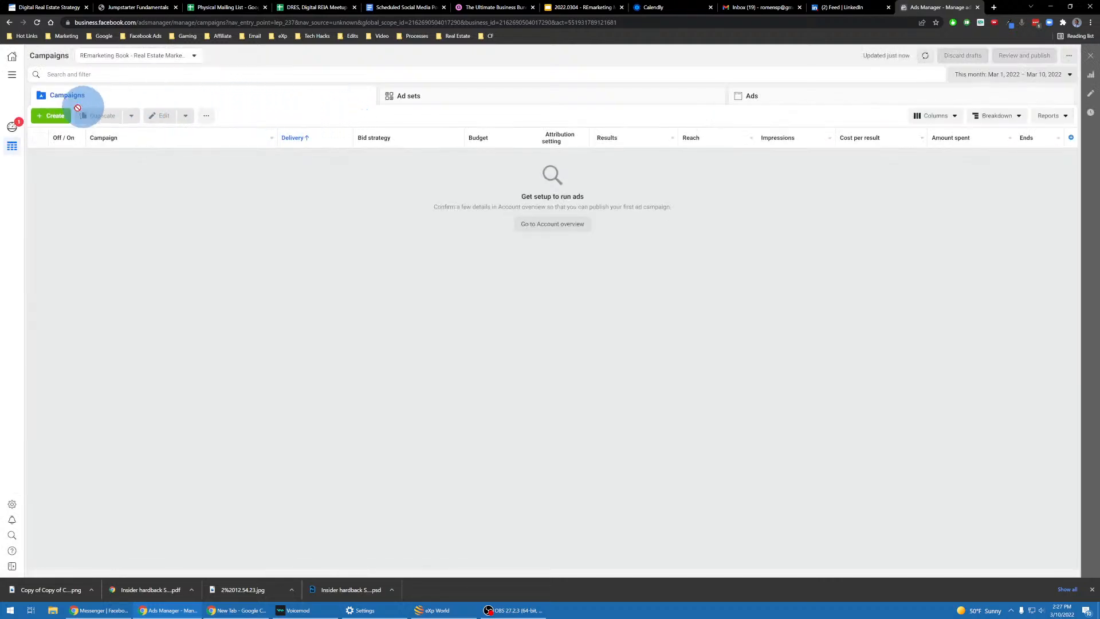
pyautogui.click(193, 56)
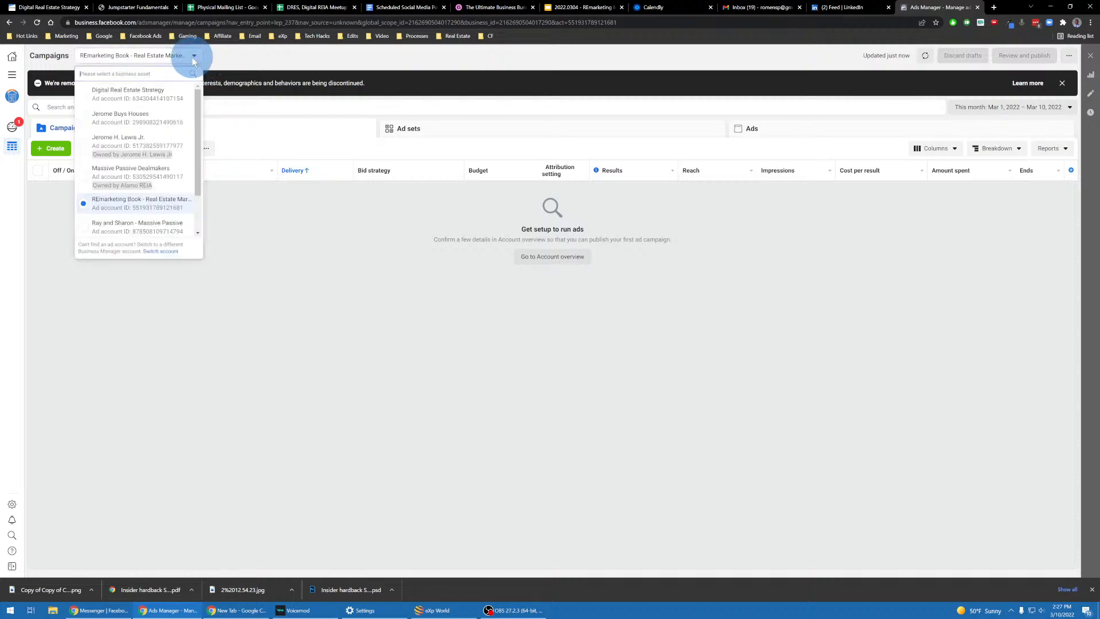
pyautogui.click(131, 119)
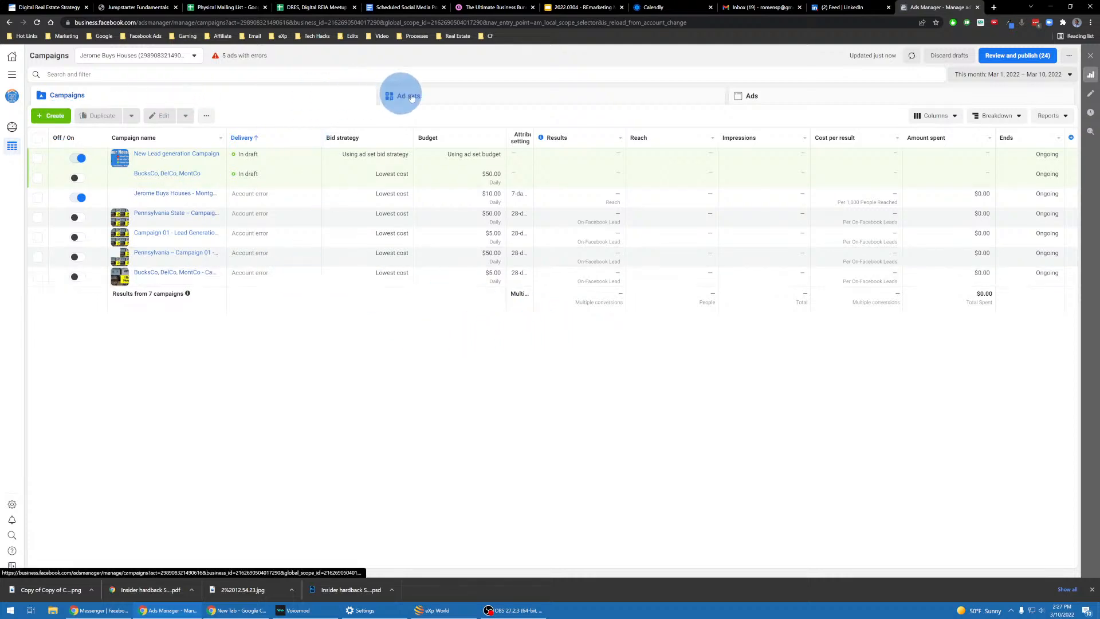
# Enlarge the campaigns table and examine its columns from Delivery and Budget through Amount spent and Ends
pyautogui.hotkey('ctrl', '+')
pyautogui.hotkey('ctrl', '+')
pyautogui.hotkey('ctrl', '+')
pyautogui.hotkey('ctrl', '+')
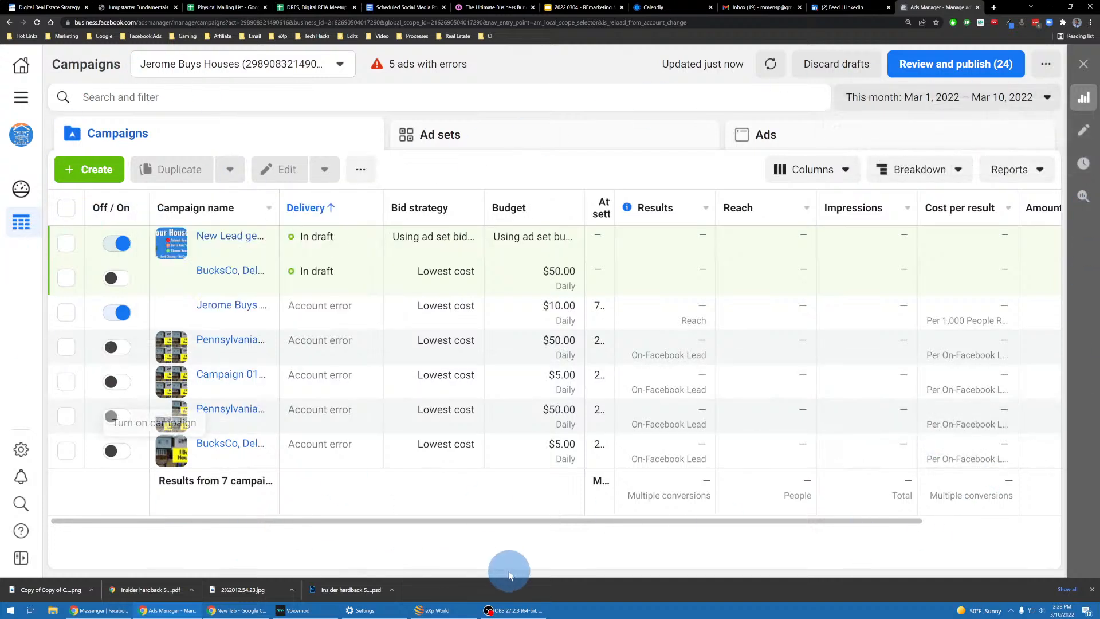
pyautogui.moveTo(375, 520); pyautogui.dragTo(943, 223)
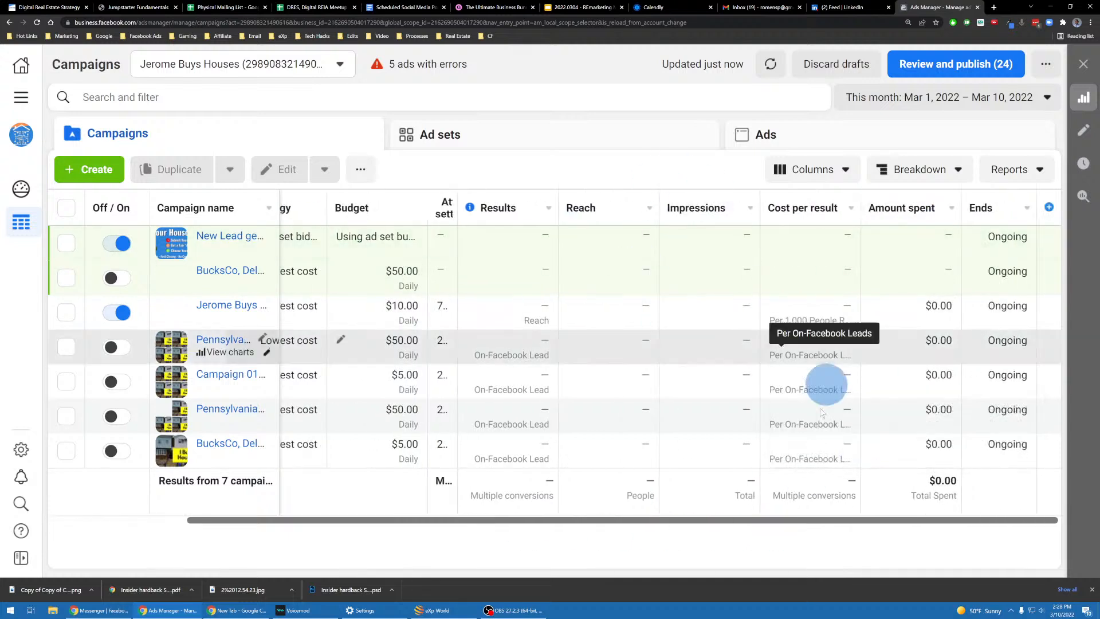
pyautogui.moveTo(755, 521); pyautogui.dragTo(449, 524)
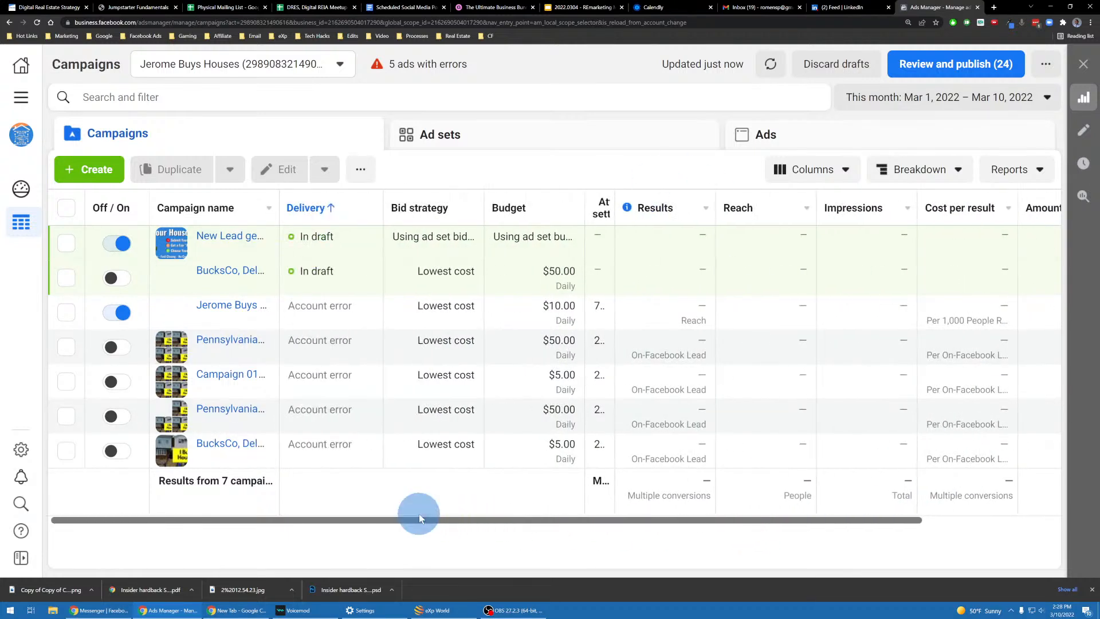
# Create a new campaign with the Traffic objective, reading that objective's description before continuing to the campaign setup
pyautogui.click(88, 169)
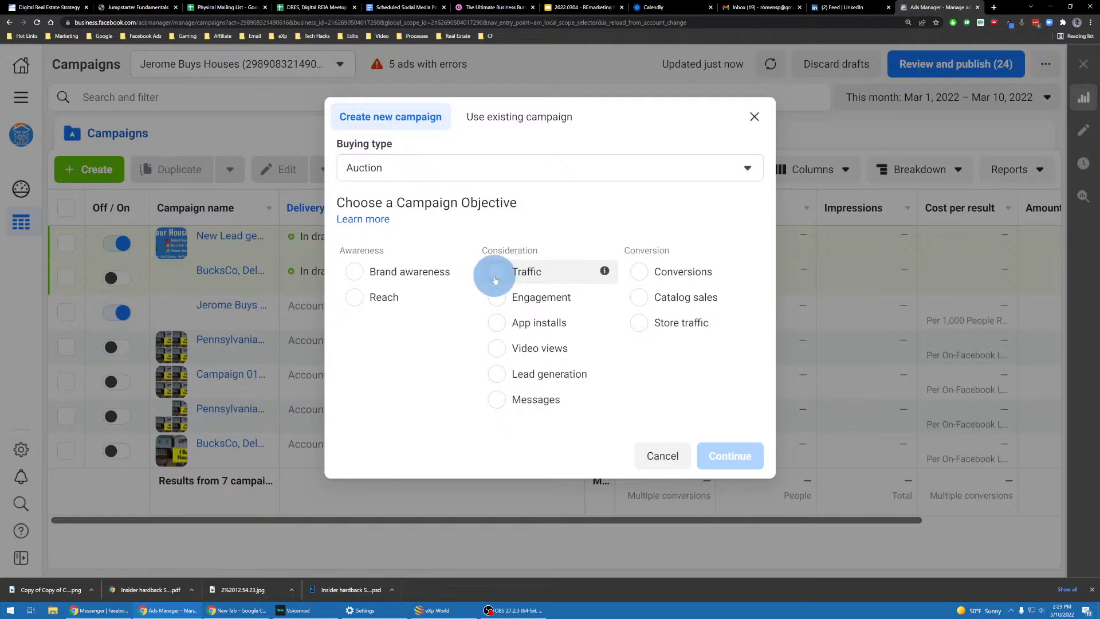
pyautogui.click(494, 279)
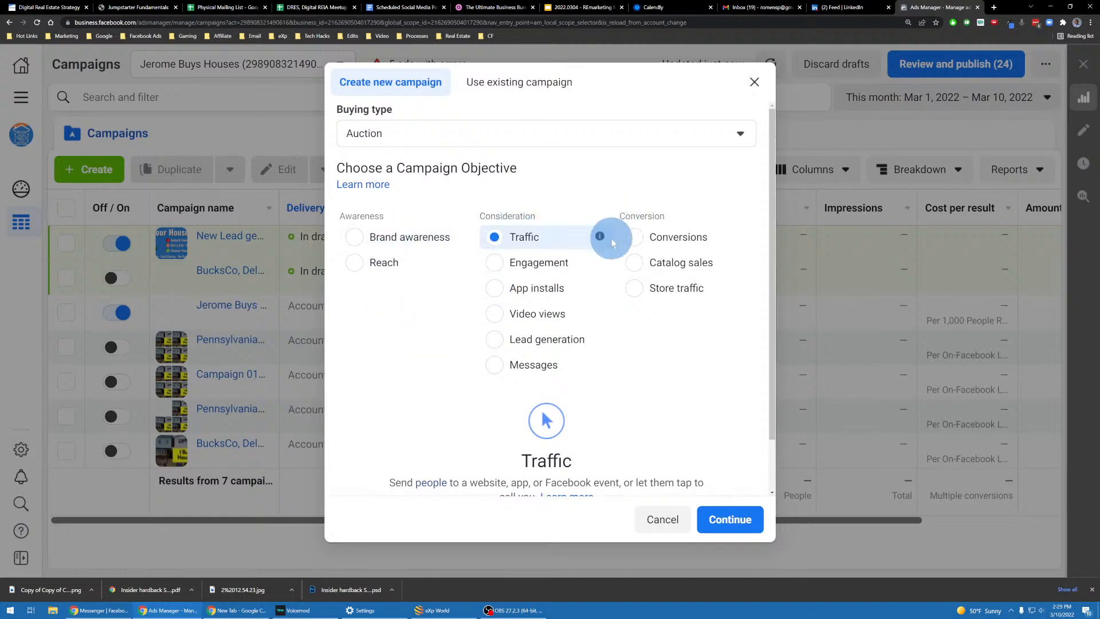
pyautogui.moveTo(603, 241)
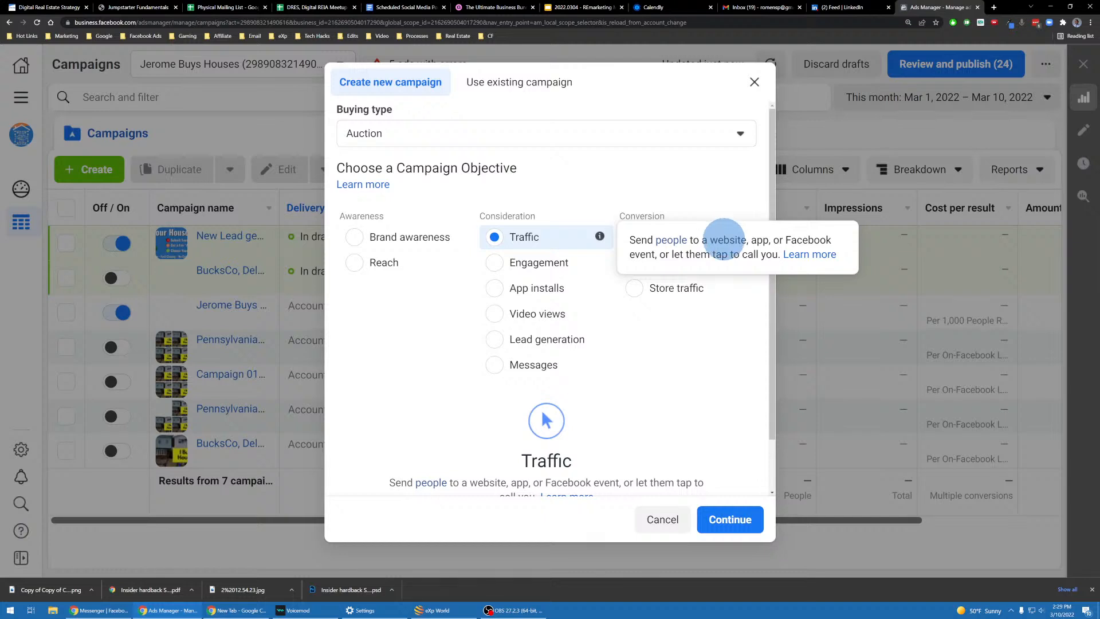
pyautogui.doubleClick(726, 240)
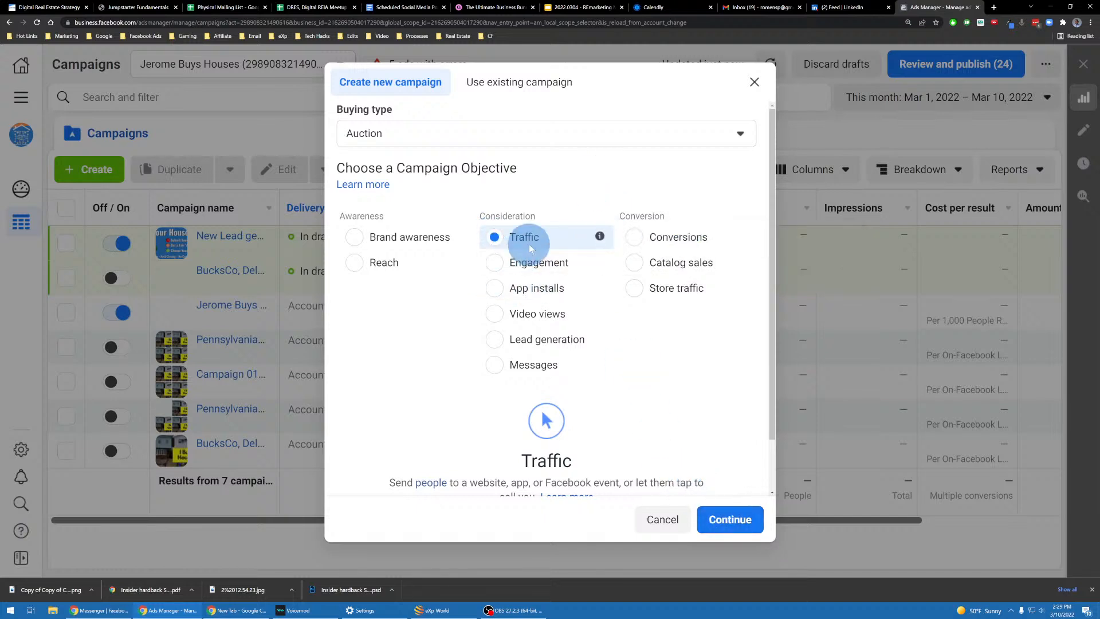
pyautogui.scroll(-1, 513, 243)
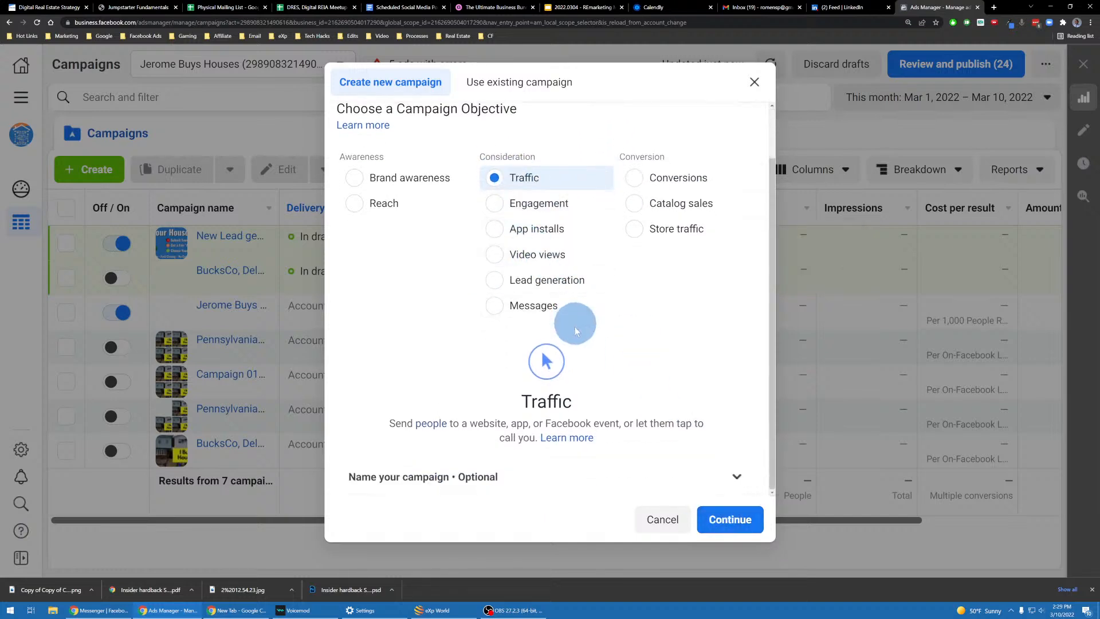
pyautogui.click(734, 519)
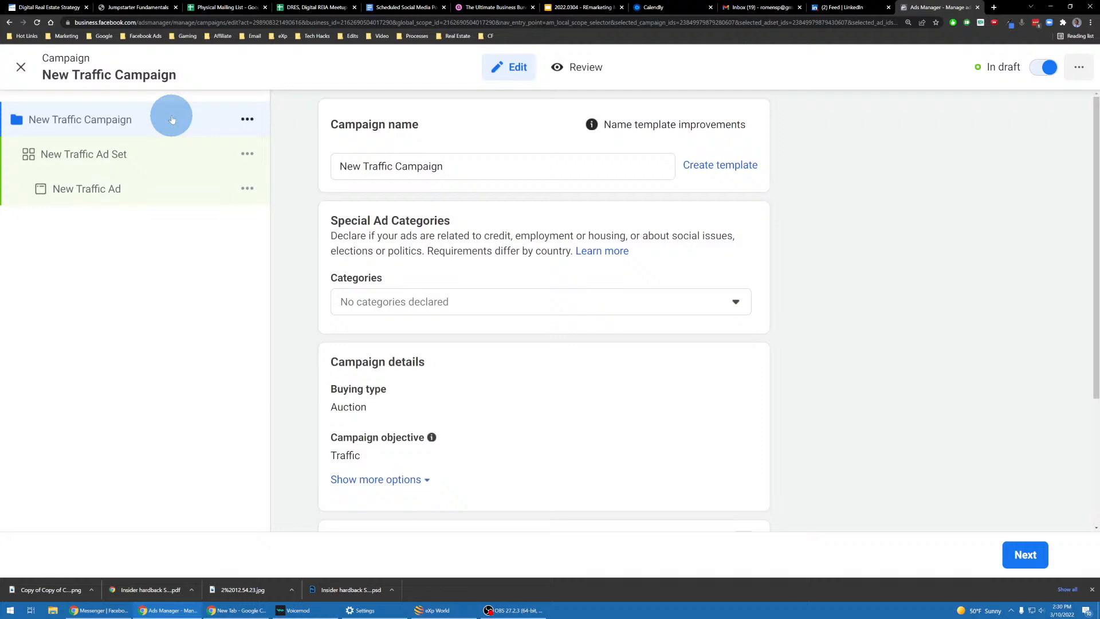
# Rename the new traffic campaign as Daytona Beach Sellers
pyautogui.moveTo(486, 165); pyautogui.dragTo(284, 132)
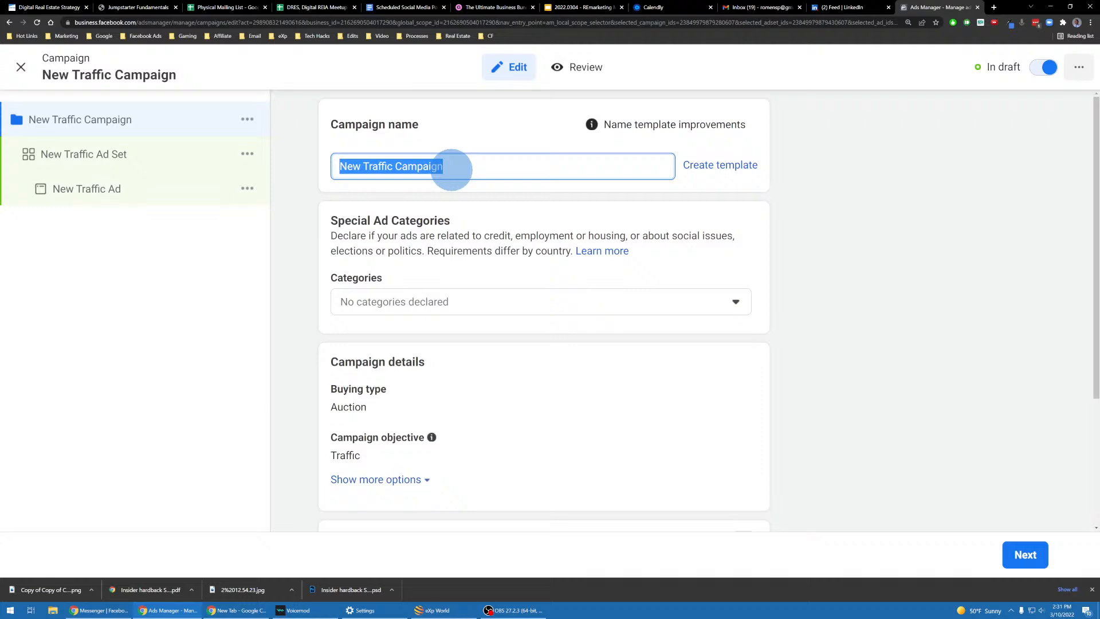
pyautogui.write('Dal')
pyautogui.press('BackSpace')
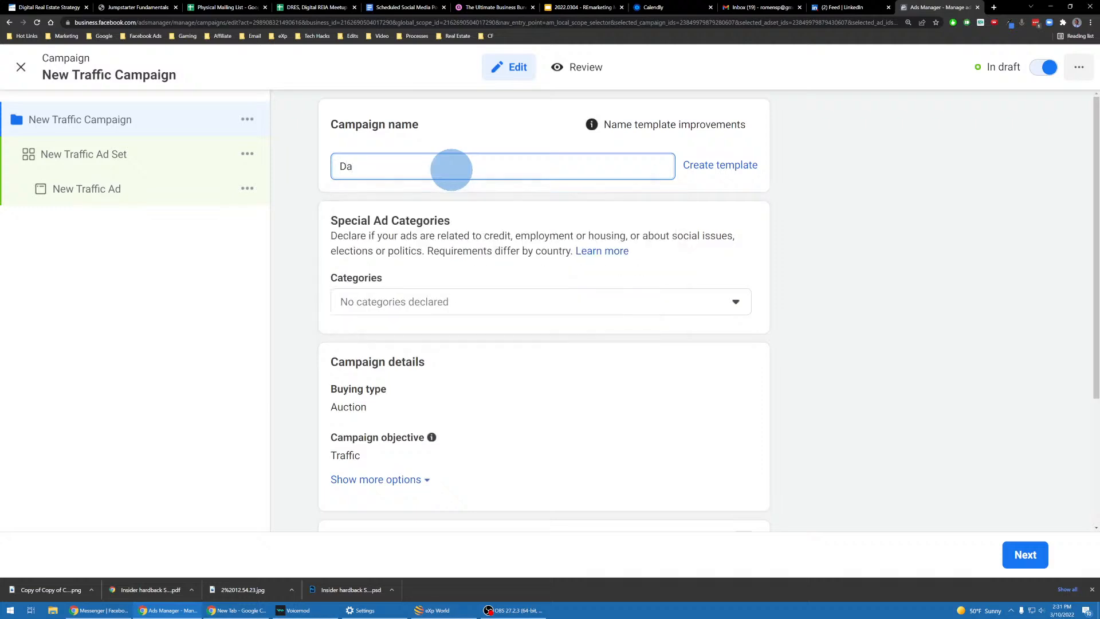
pyautogui.write('ytona')
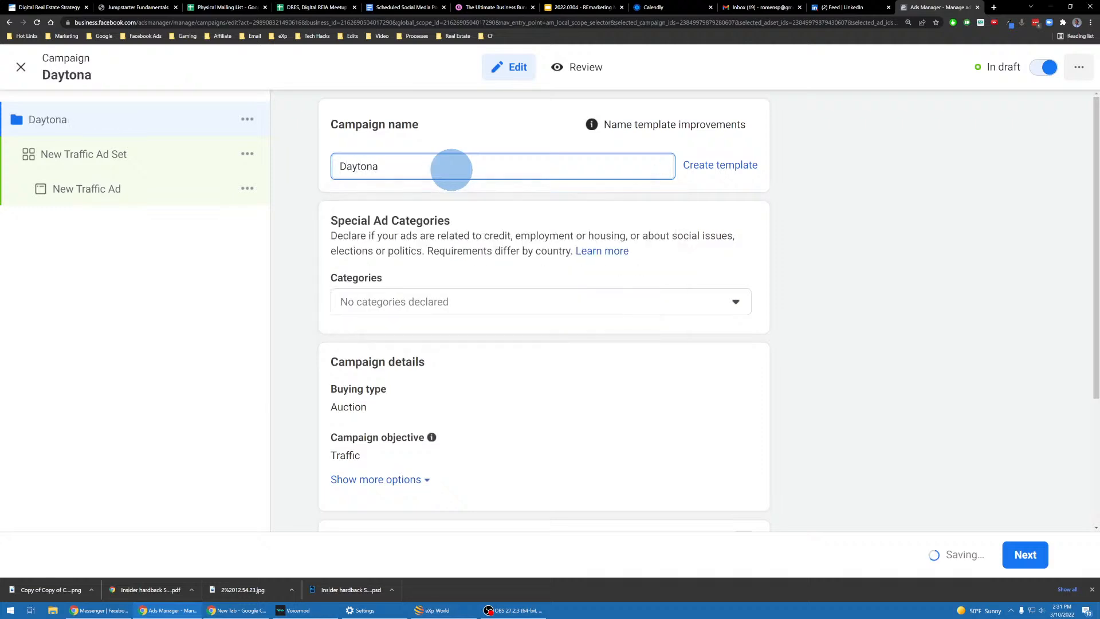
pyautogui.write(' -')
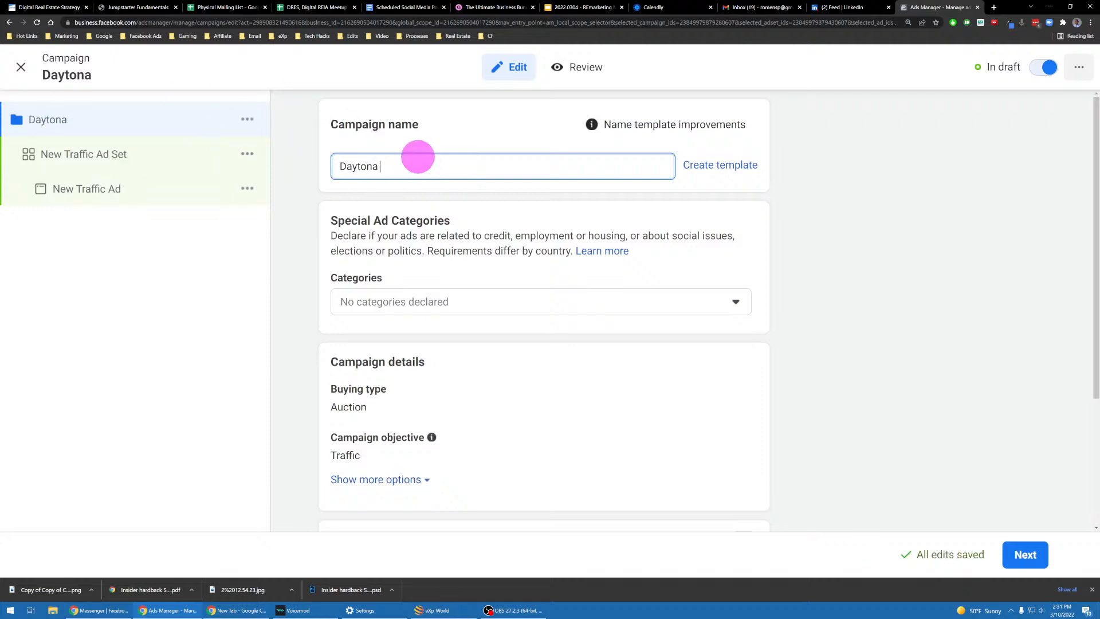
pyautogui.write('Bea')
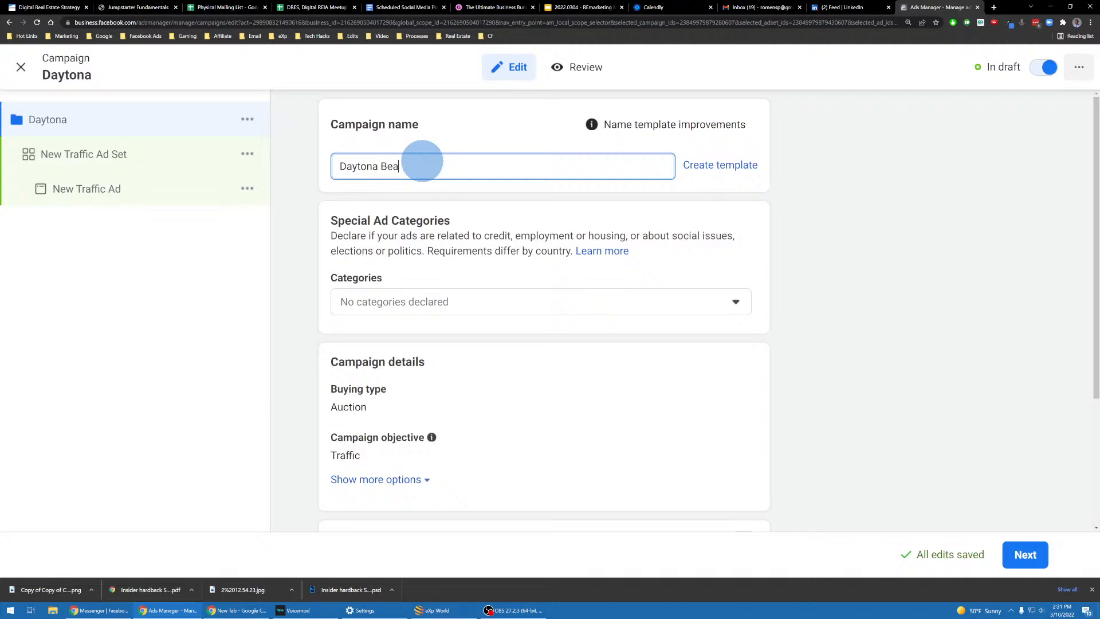
pyautogui.write('ch ')
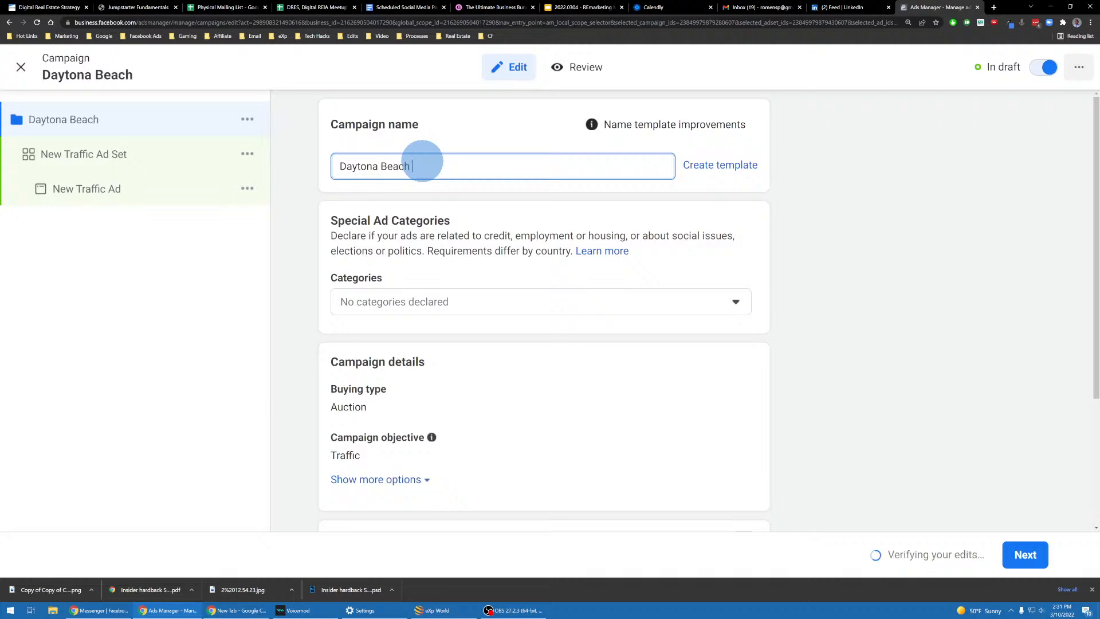
pyautogui.write('Sellers')
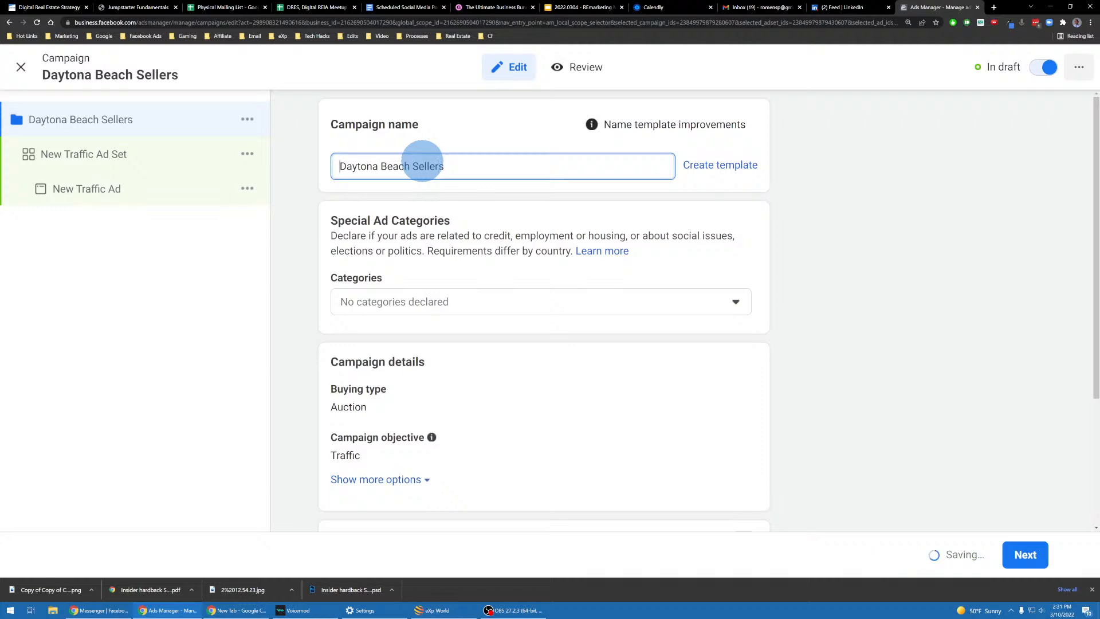
pyautogui.doubleClick(424, 166)
pyautogui.tripleClick(423, 165)
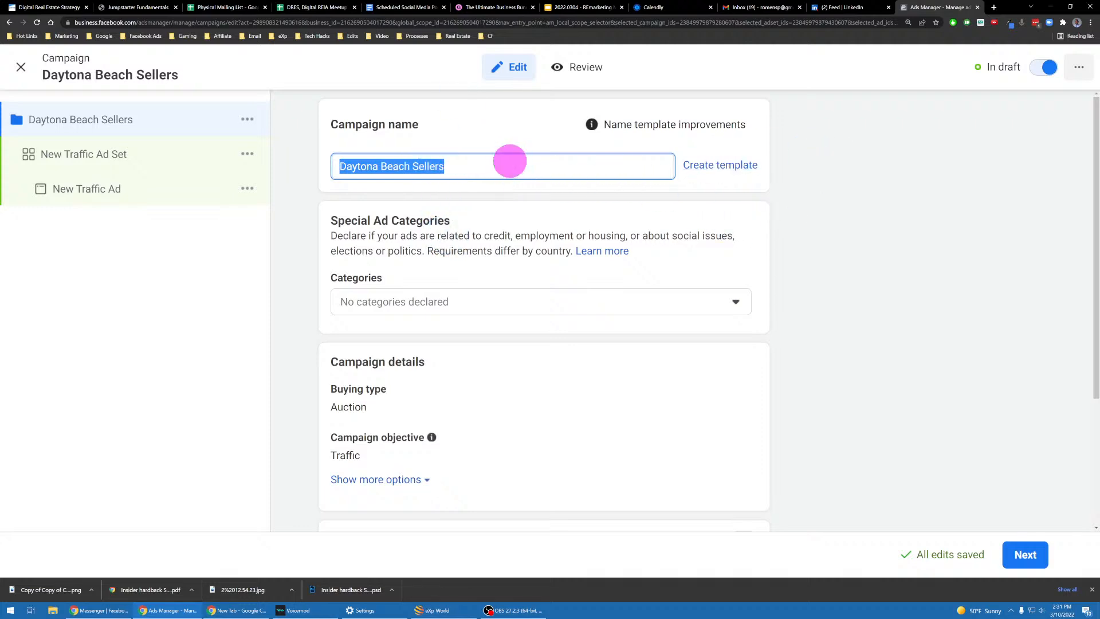
# Read the Special Ad Categories description and declare Housing as the campaign's category
pyautogui.click(448, 158)
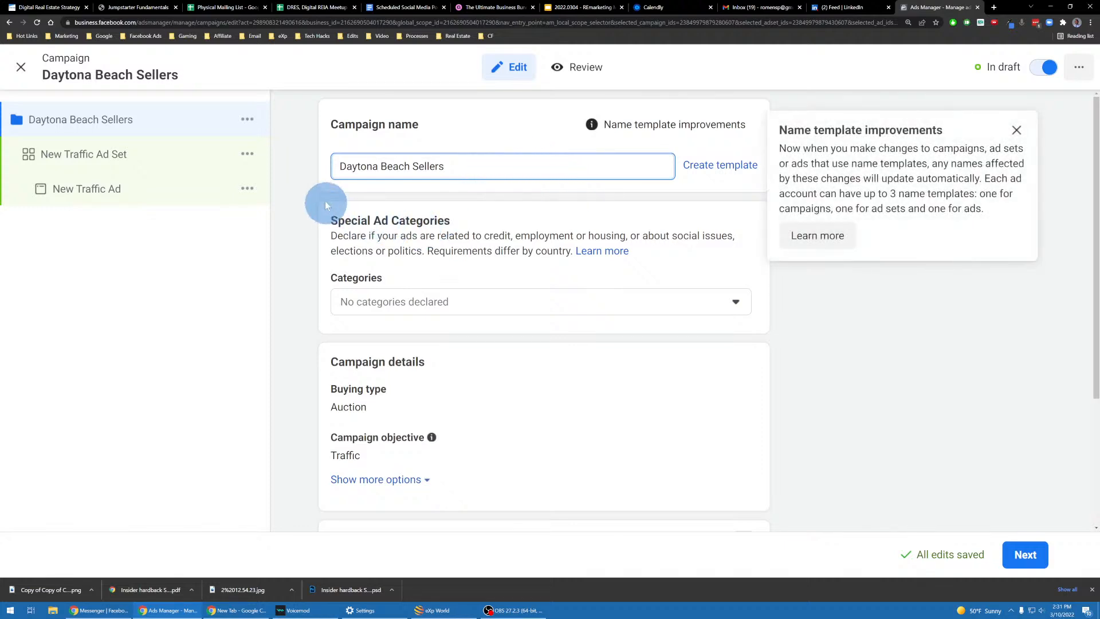
pyautogui.click(298, 176)
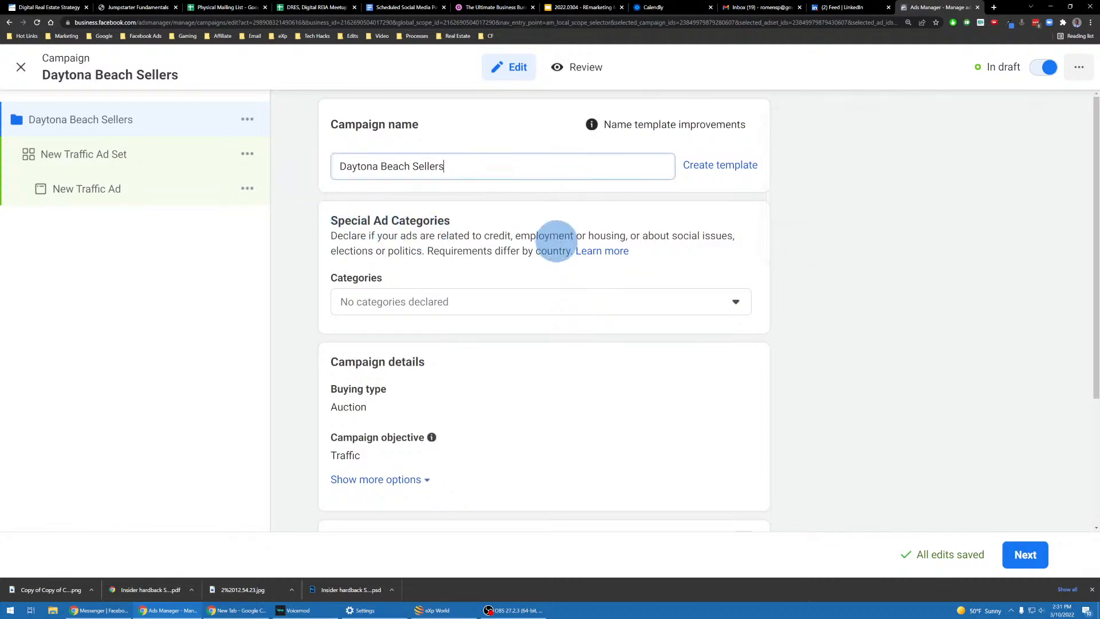
pyautogui.tripleClick(404, 232)
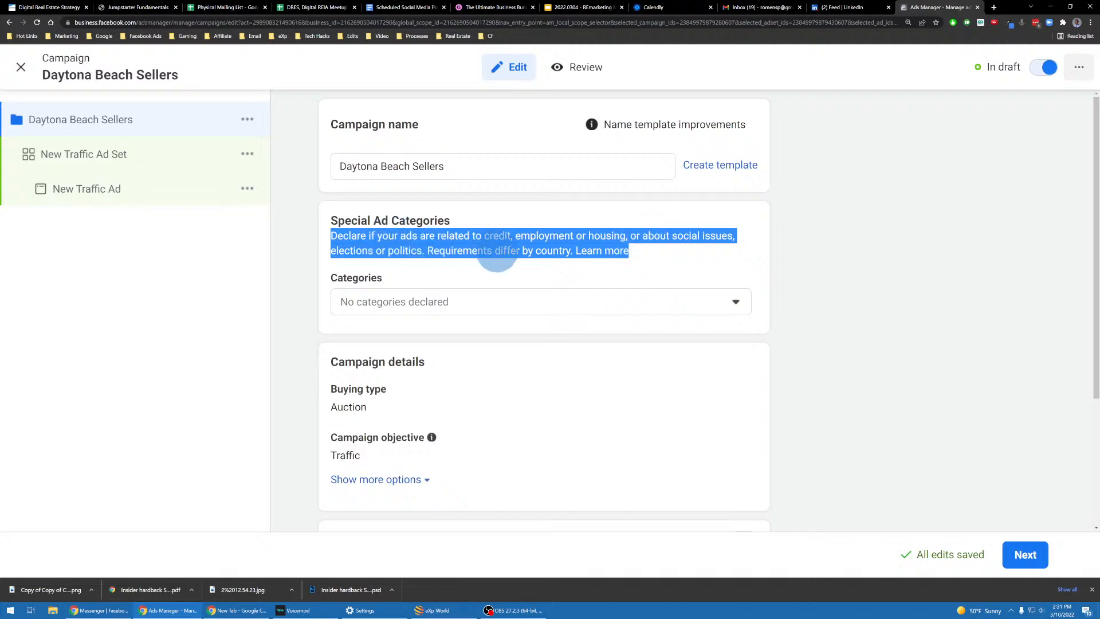
pyautogui.click(659, 255)
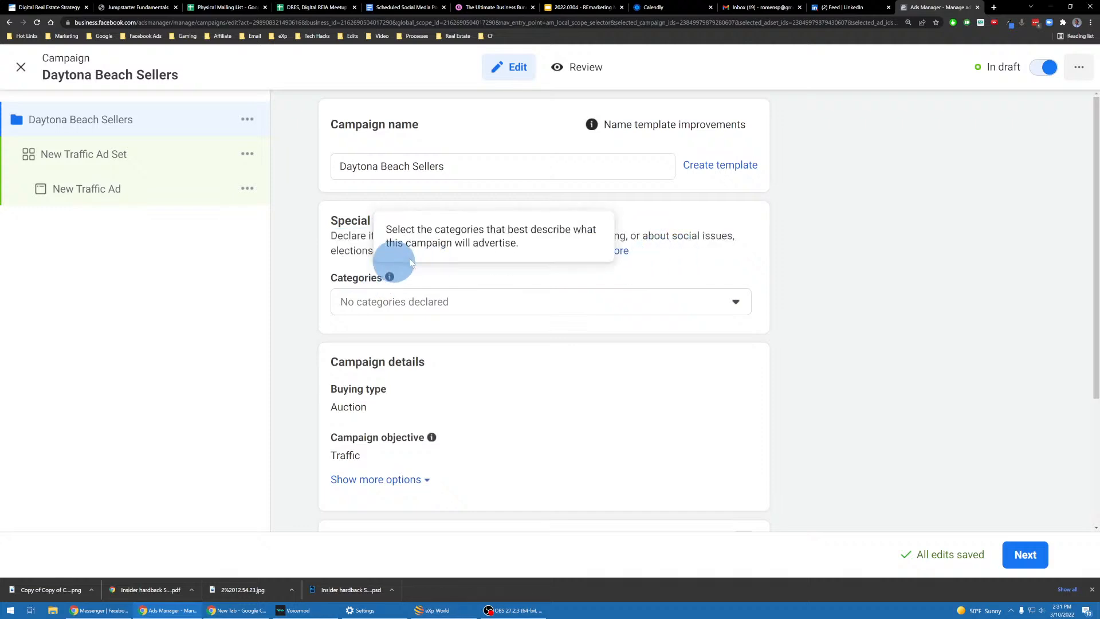
pyautogui.click(466, 304)
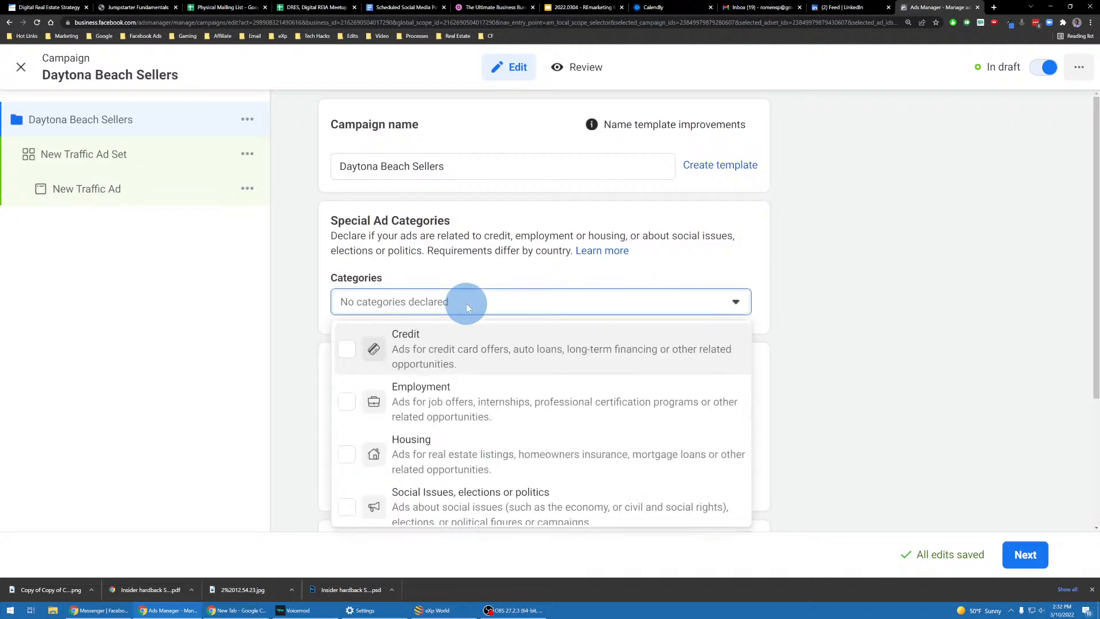
pyautogui.scroll(-2, 366, 252)
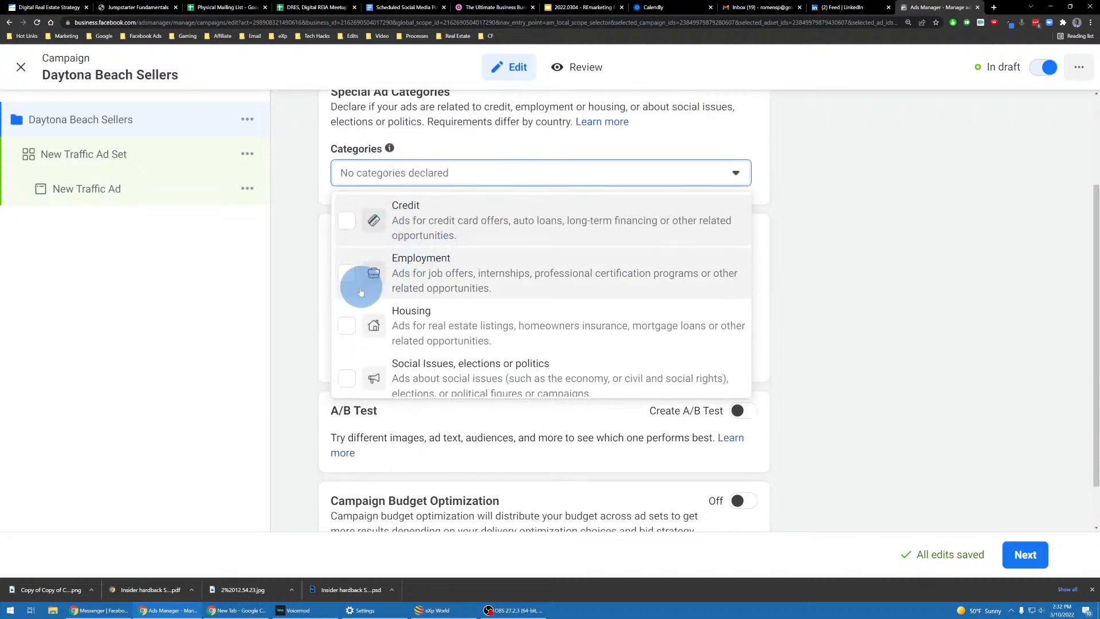
pyautogui.click(348, 327)
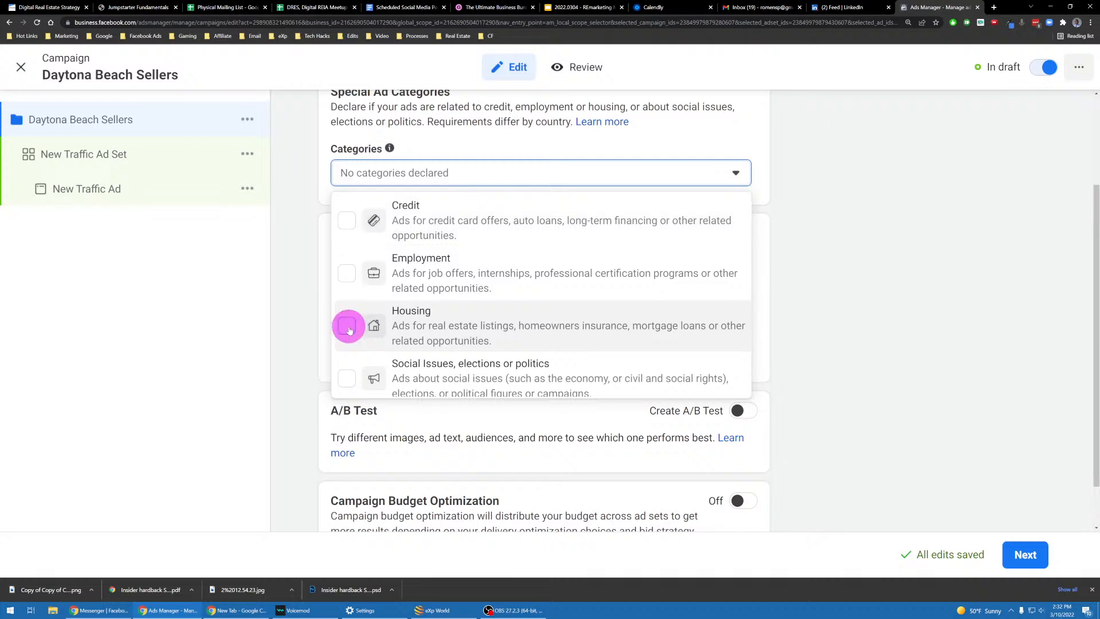
pyautogui.click(304, 242)
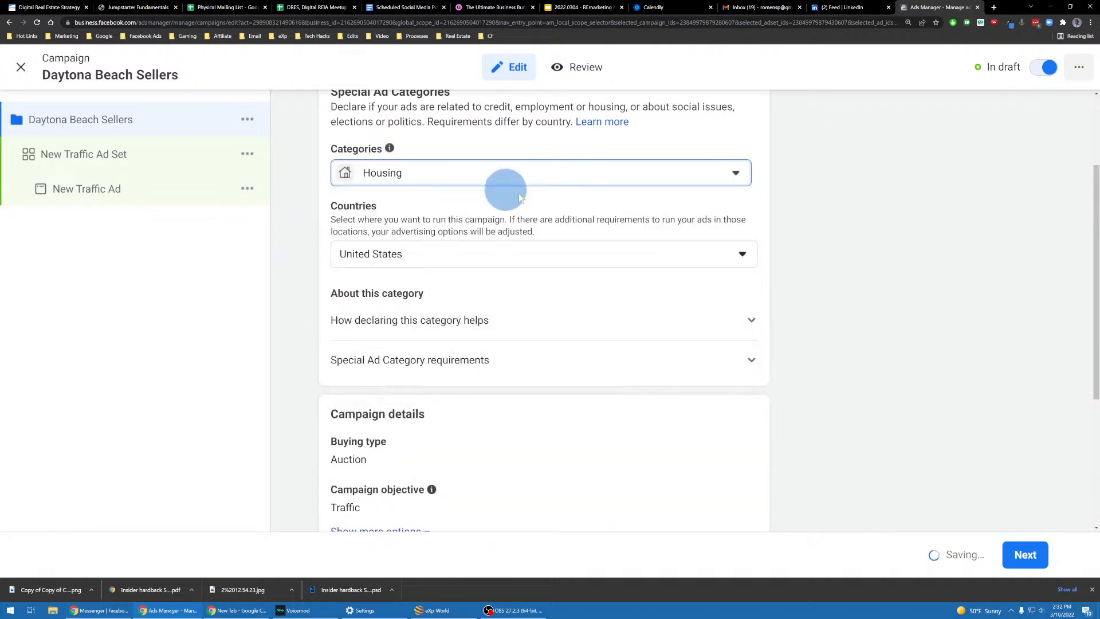
# Examine the Special Ad Categories settings for the Housing declaration, including the available country choices
pyautogui.scroll(2, 320, 237)
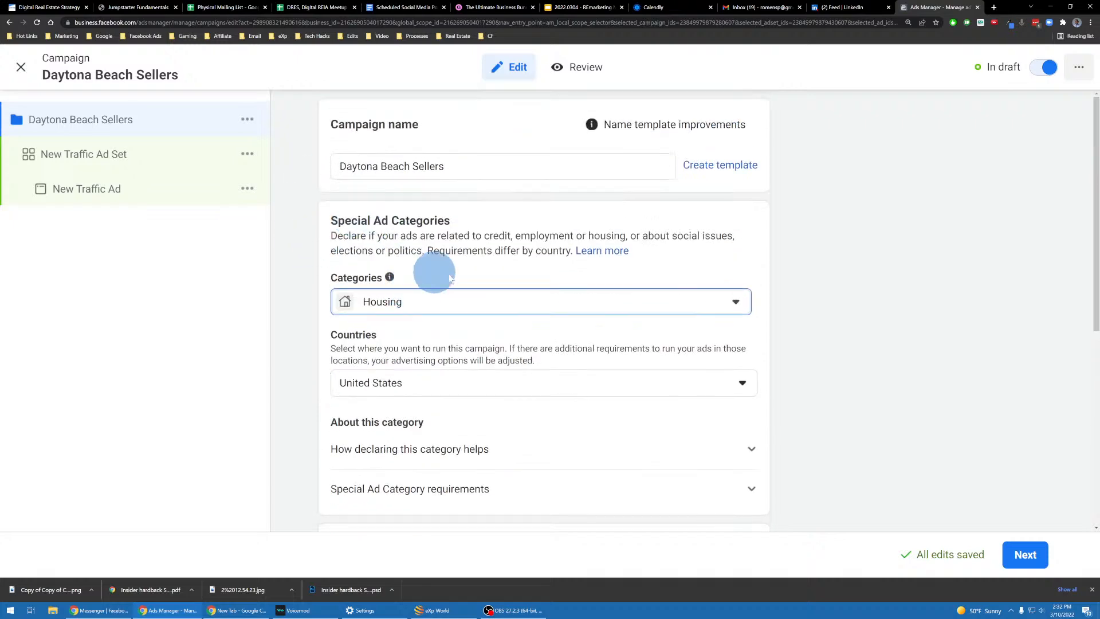
pyautogui.scroll(-5, 427, 294)
pyautogui.scroll(2, 428, 294)
pyautogui.scroll(3, 427, 295)
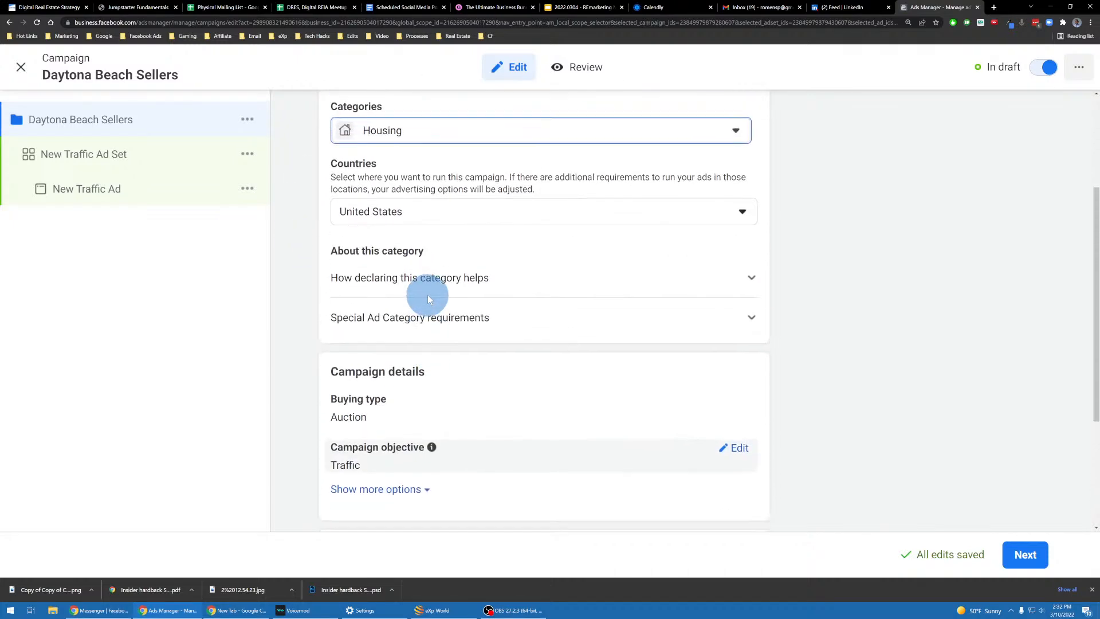
pyautogui.scroll(-3, 481, 287)
pyautogui.scroll(-3, 483, 291)
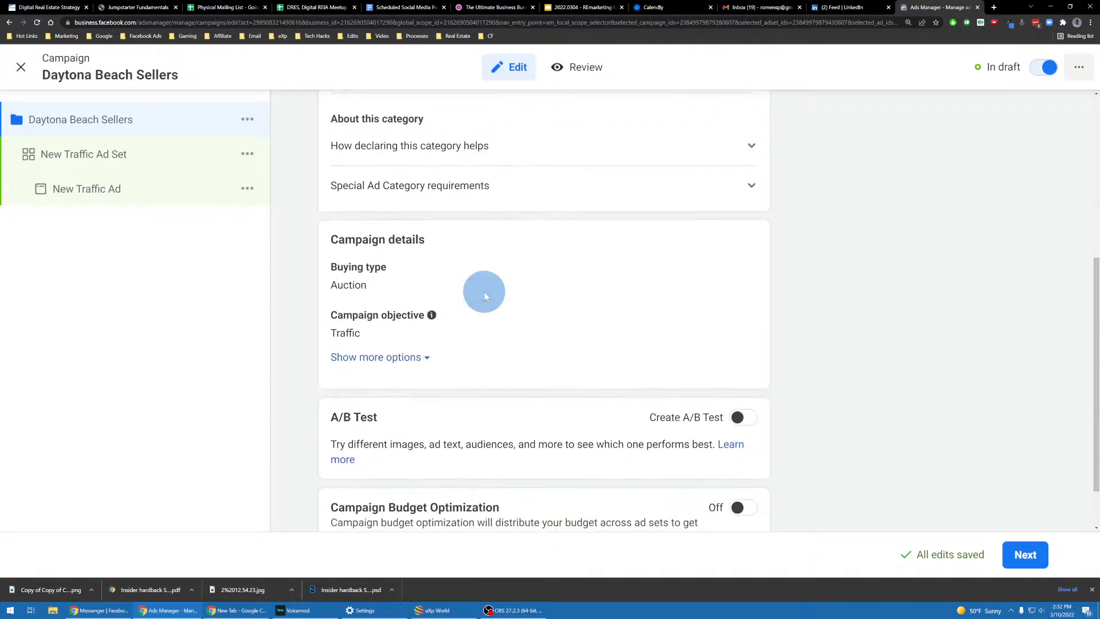
pyautogui.scroll(6, 490, 373)
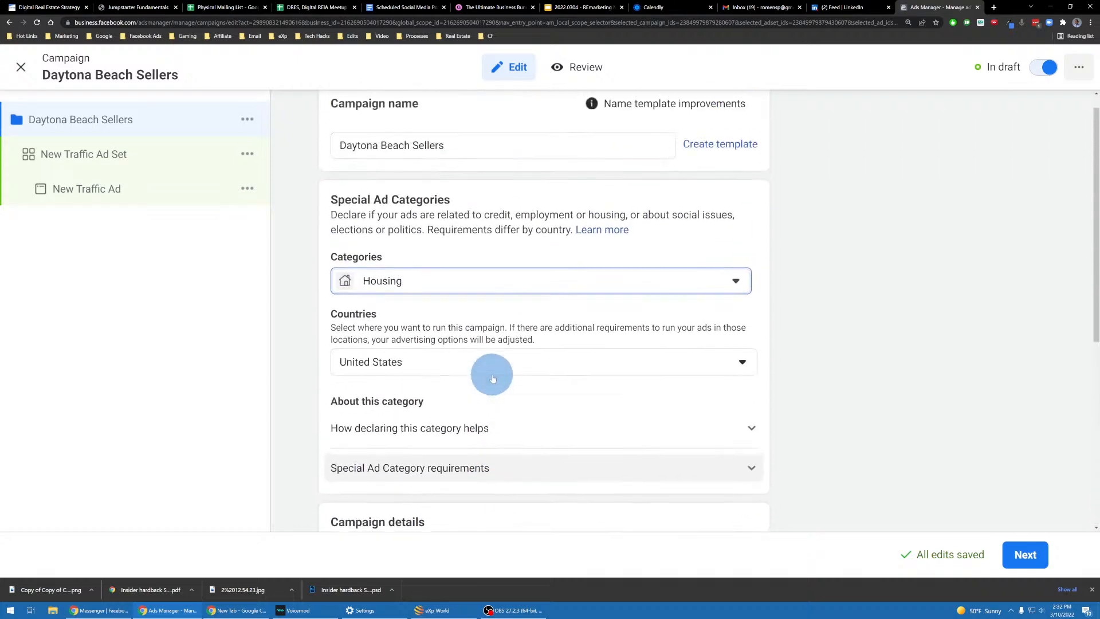
pyautogui.scroll(-3, 449, 329)
pyautogui.scroll(2, 454, 341)
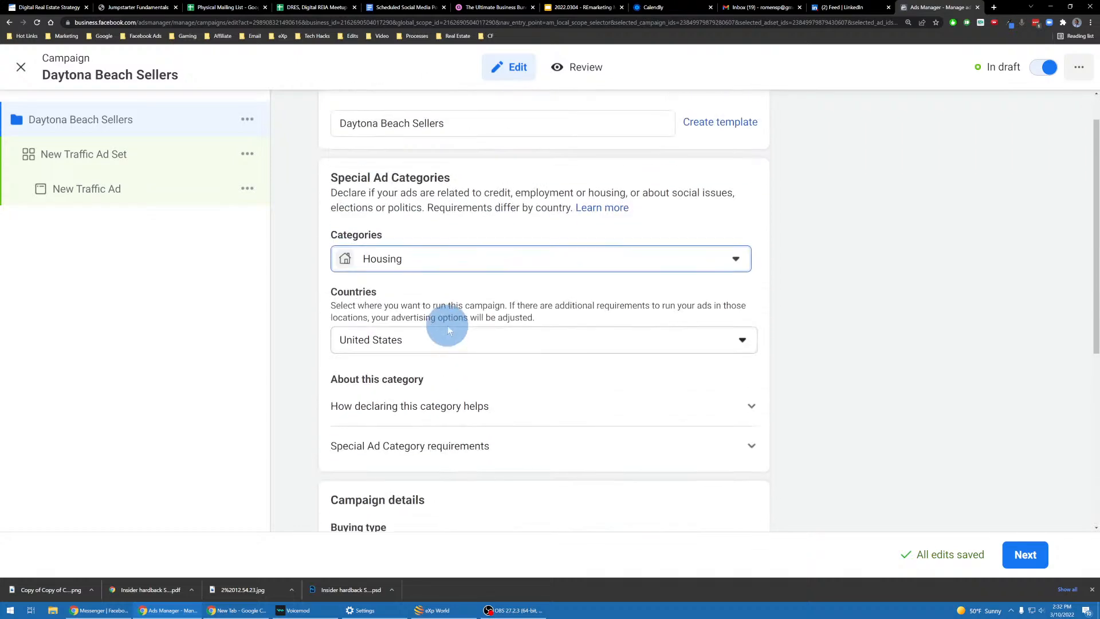
pyautogui.click(449, 337)
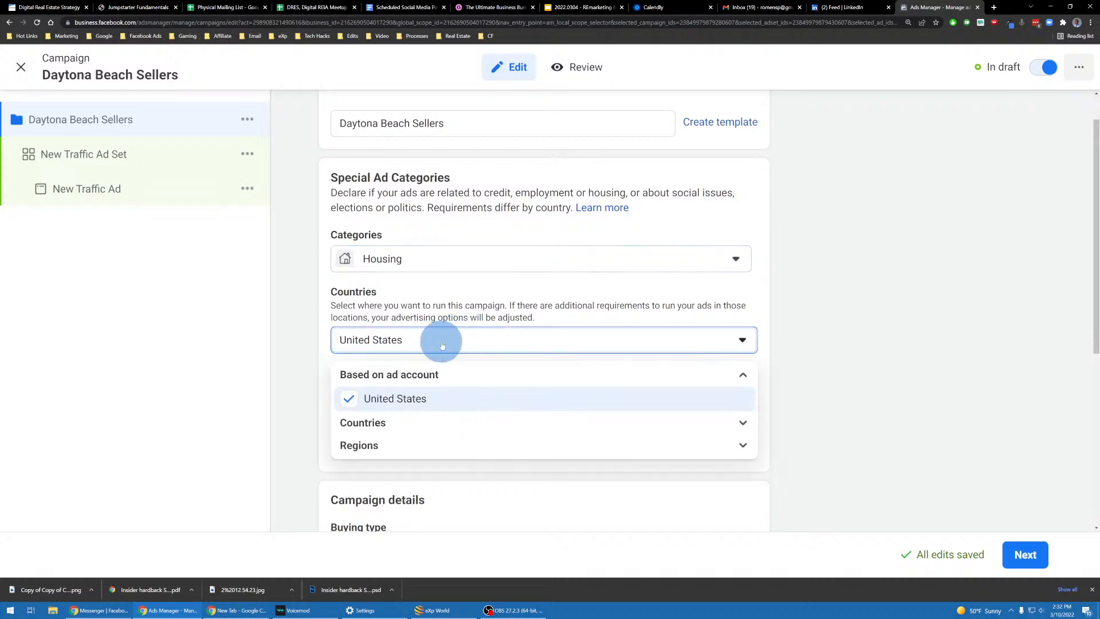
pyautogui.click(307, 286)
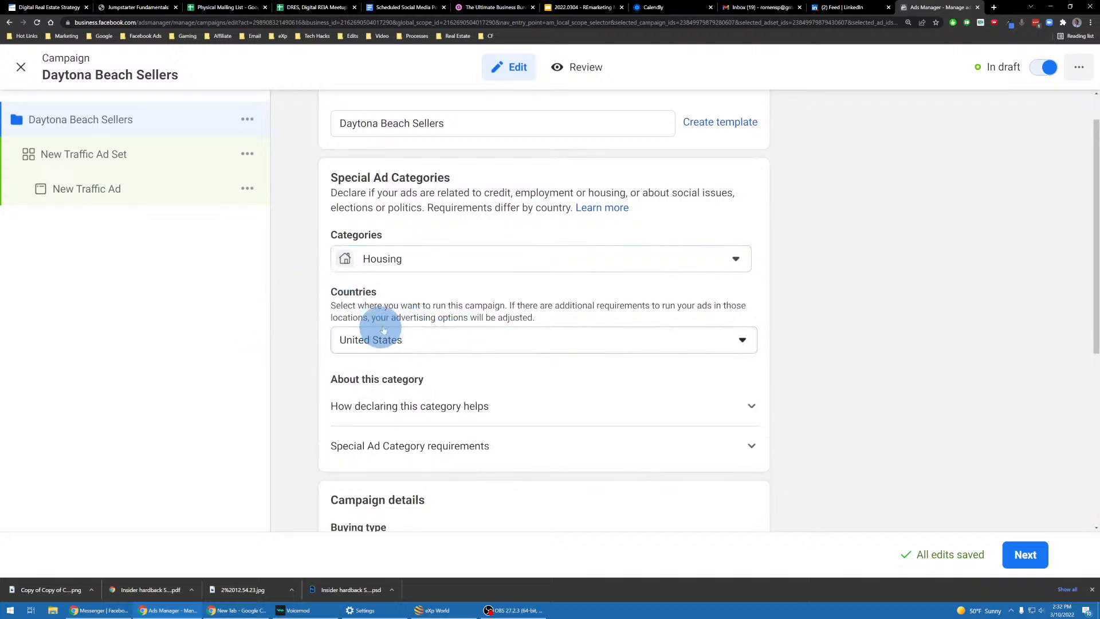
# Review the campaign details, A/B Test and Campaign Budget Optimization sections, and recheck the campaign name and category settings
pyautogui.scroll(-1, 470, 292)
pyautogui.scroll(-1, 581, 312)
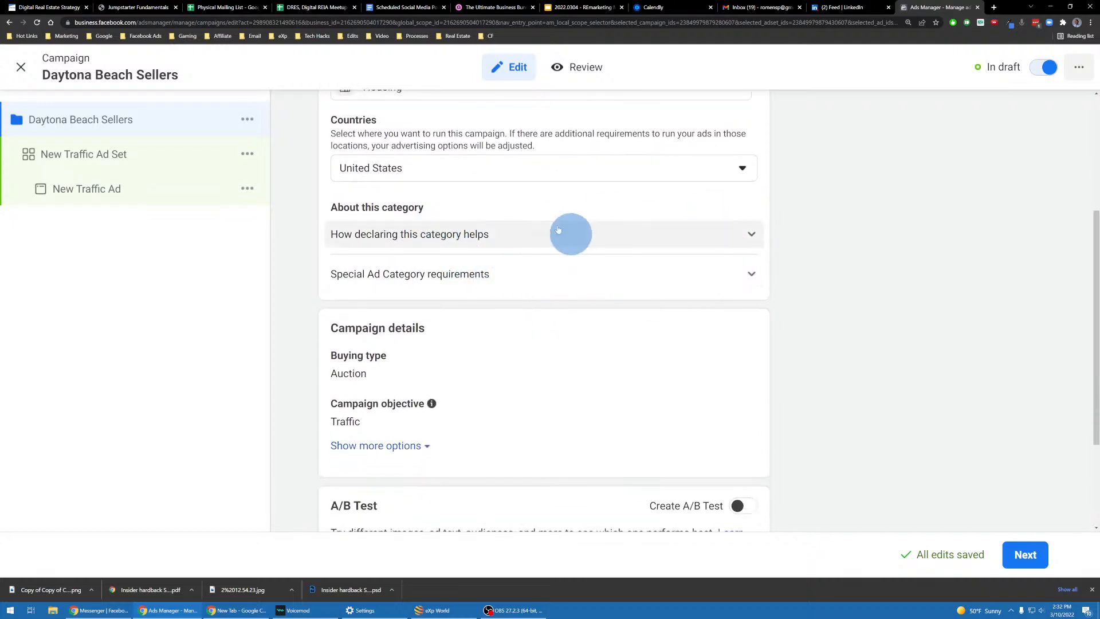
pyautogui.scroll(-2, 530, 233)
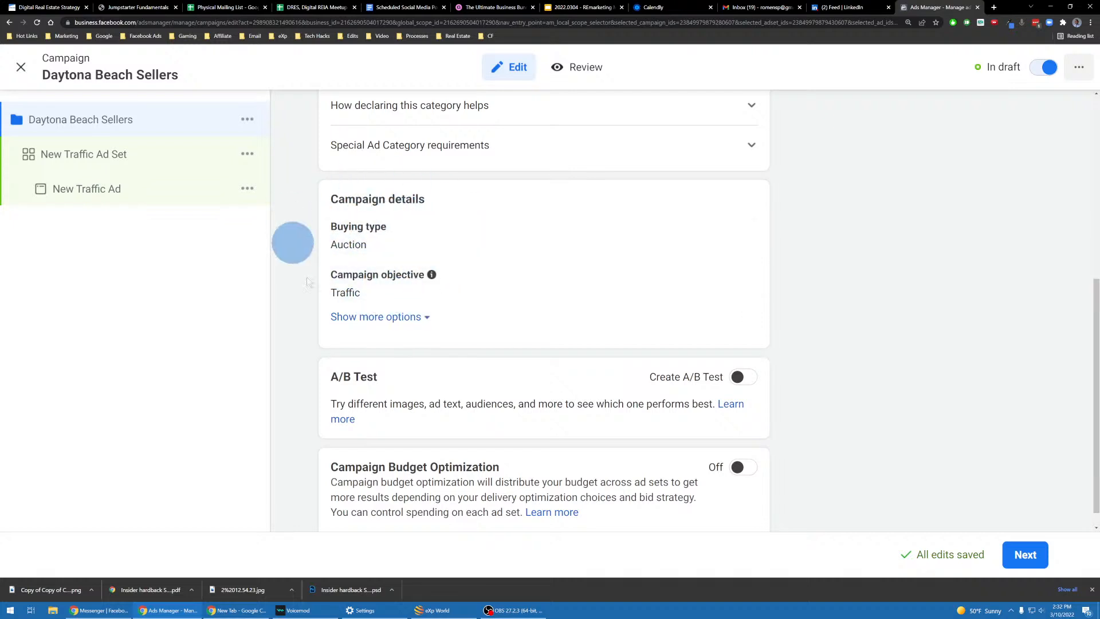
pyautogui.scroll(-1, 447, 255)
pyautogui.scroll(1, 681, 364)
pyautogui.scroll(-1, 438, 376)
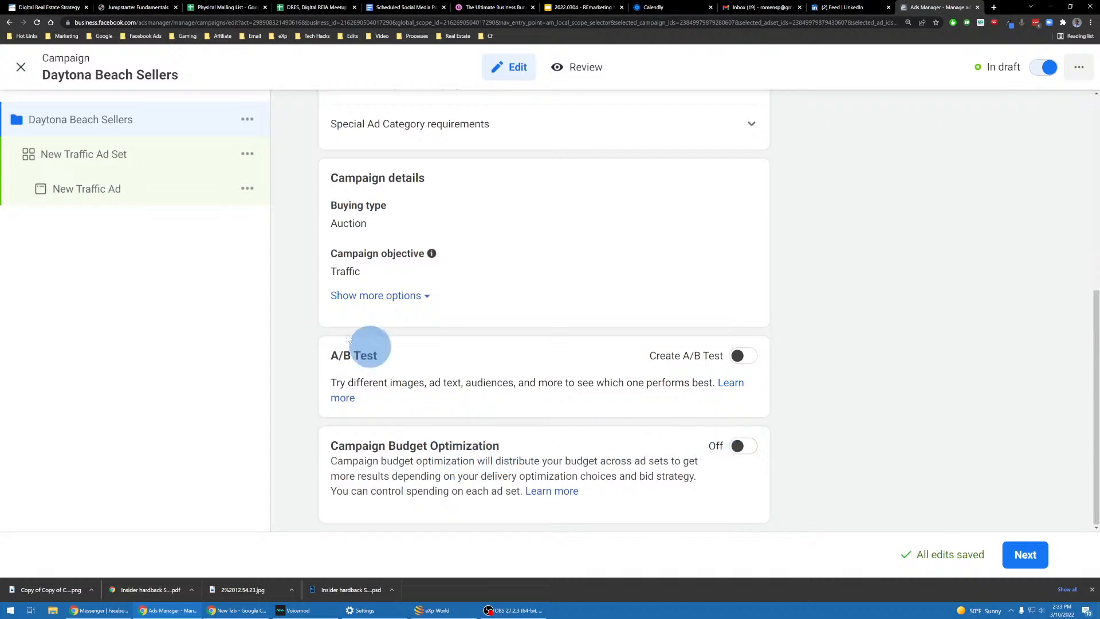
pyautogui.scroll(6, 526, 335)
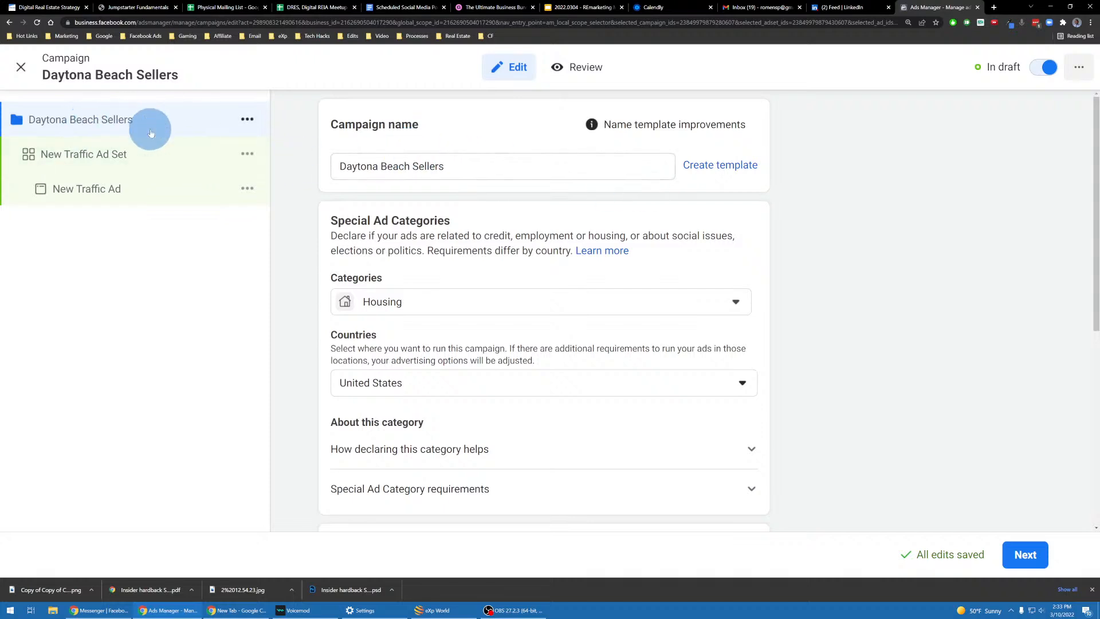
pyautogui.scroll(-1, 480, 218)
pyautogui.scroll(1, 480, 219)
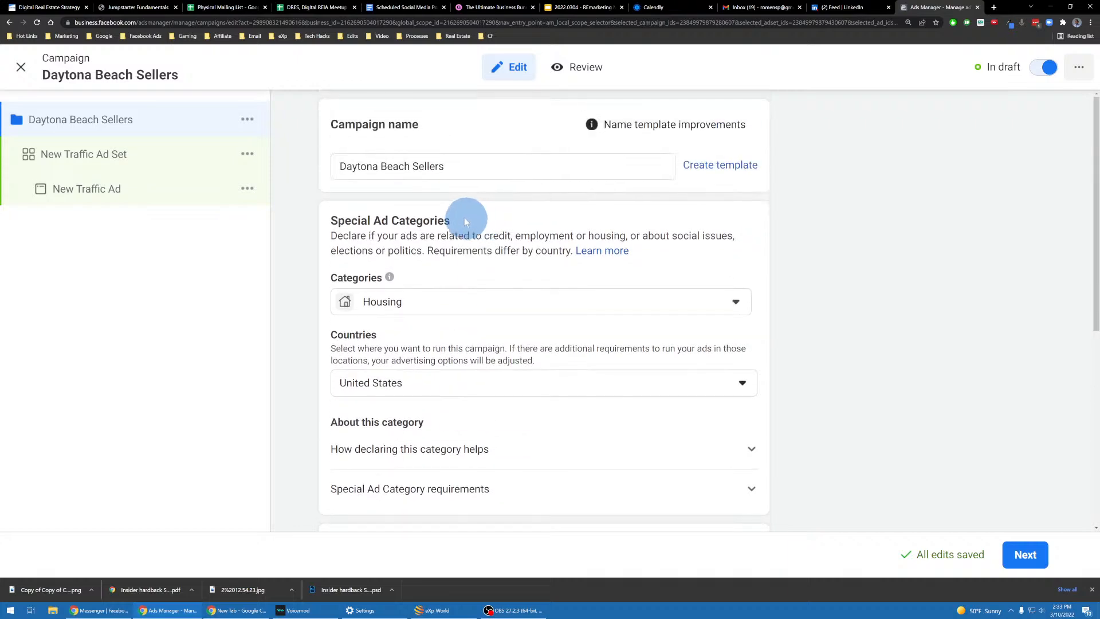
pyautogui.scroll(-1, 464, 217)
pyautogui.scroll(1, 462, 218)
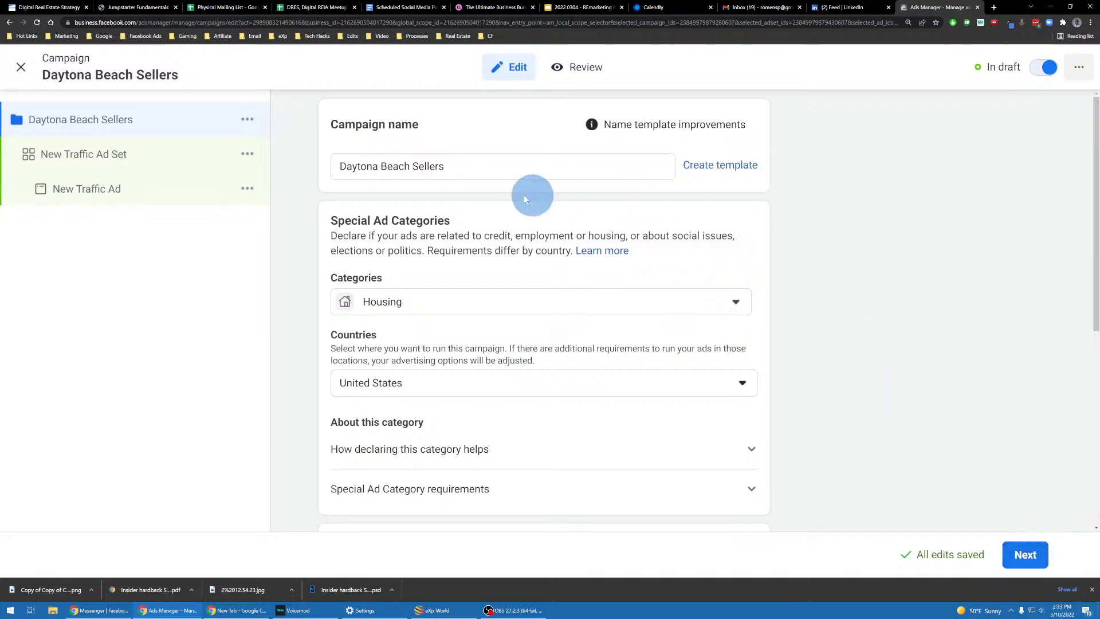
# Continue to the ad set level and rename the new traffic ad set as Yoga Enthusiasts
pyautogui.click(1027, 555)
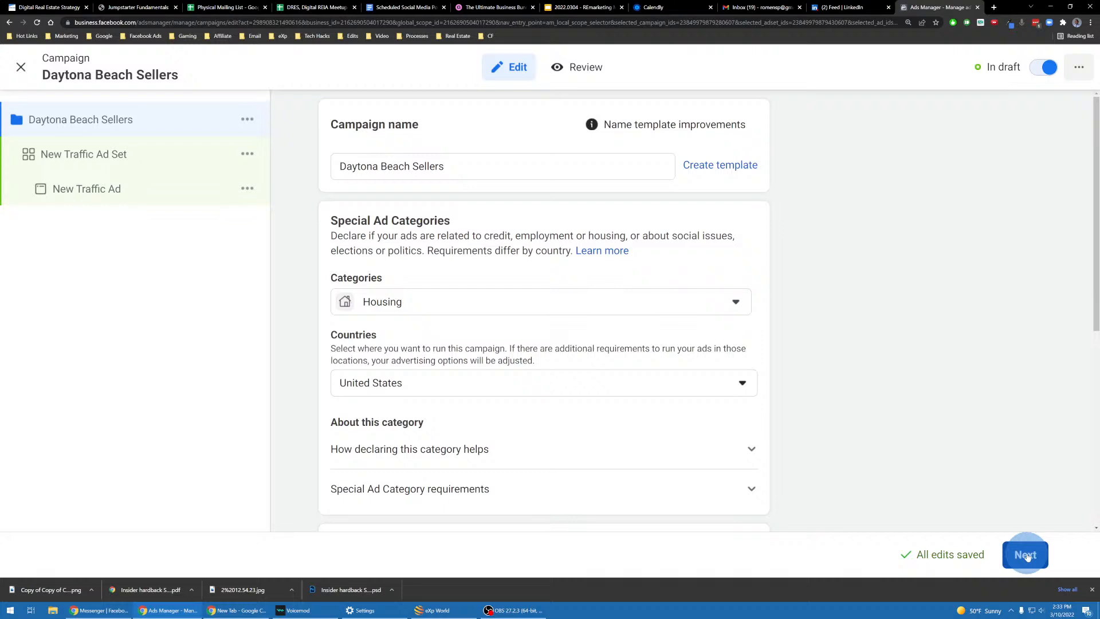
pyautogui.click(1025, 554)
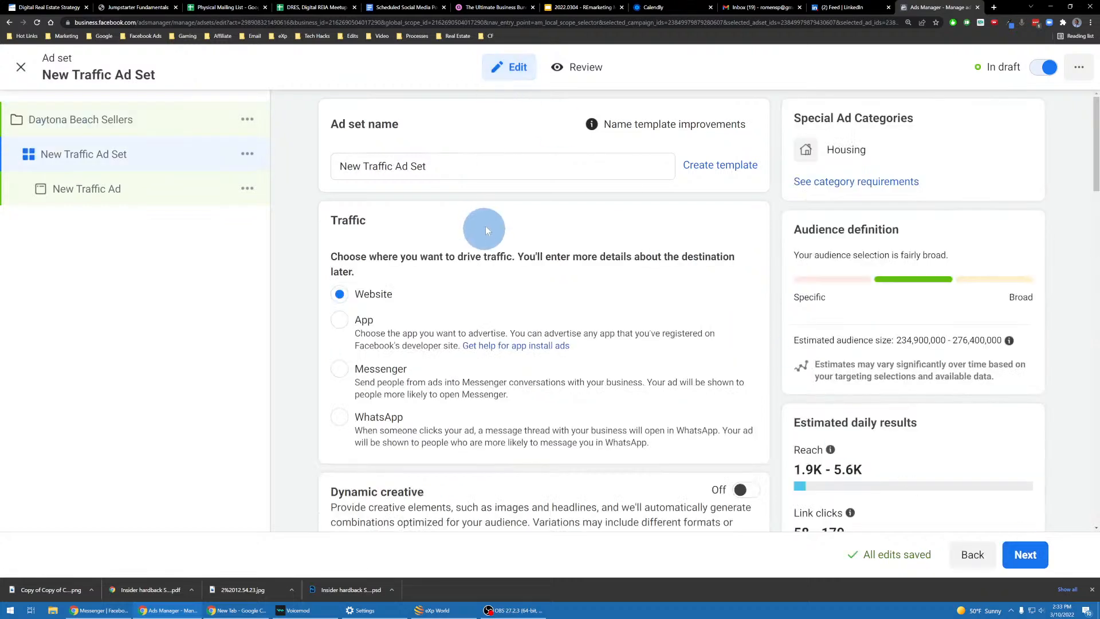
pyautogui.tripleClick(466, 166)
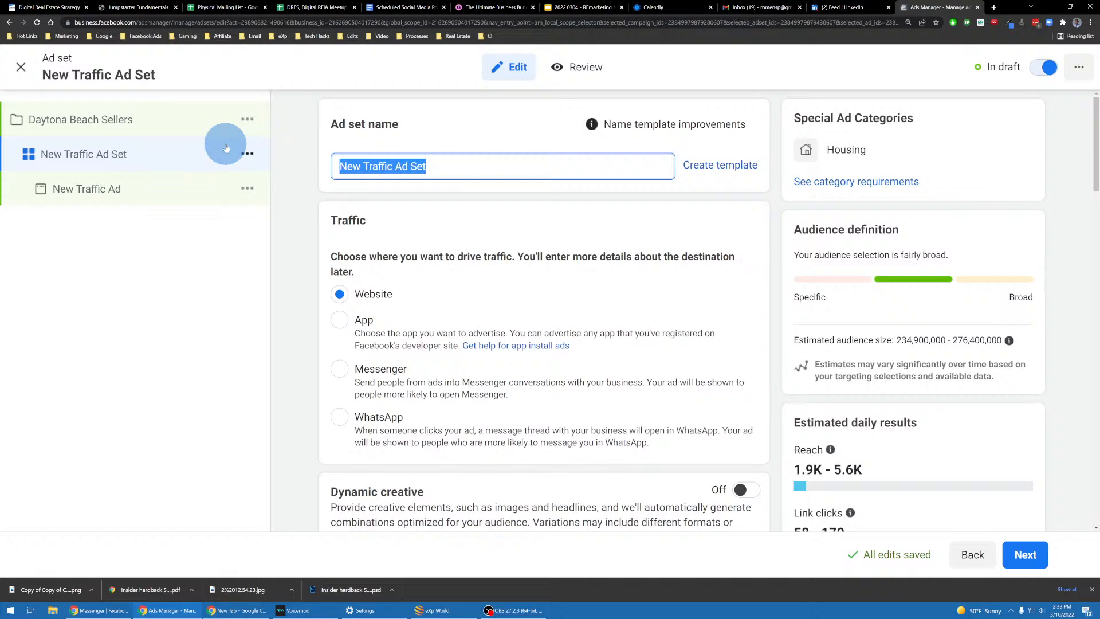
pyautogui.press('BackSpace')
pyautogui.write('V')
pyautogui.press('BackSpace')
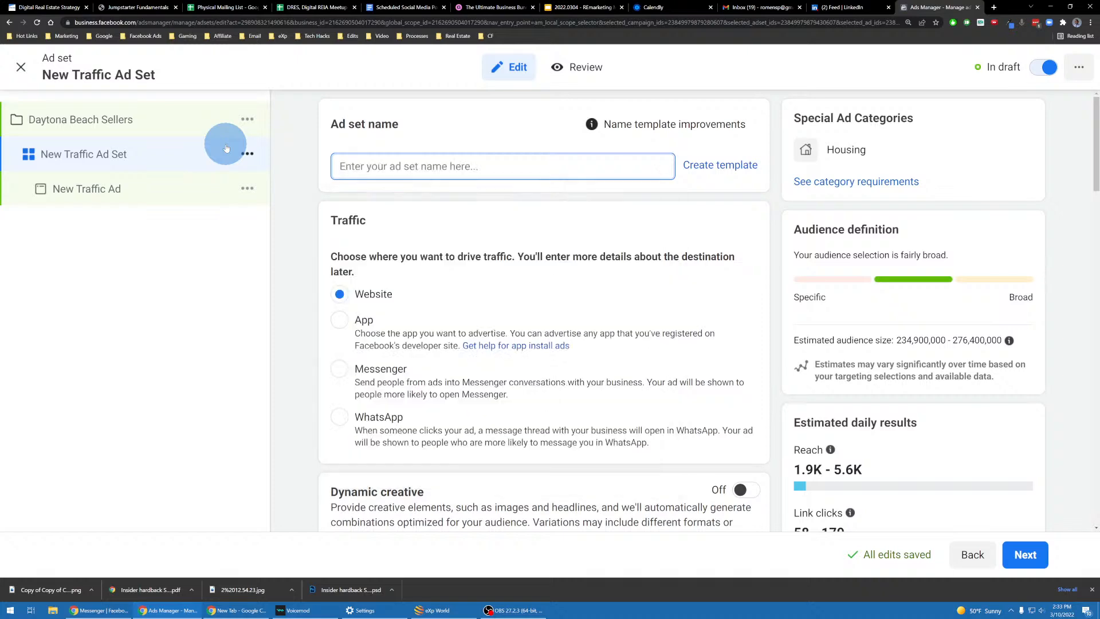
pyautogui.write('Yoga')
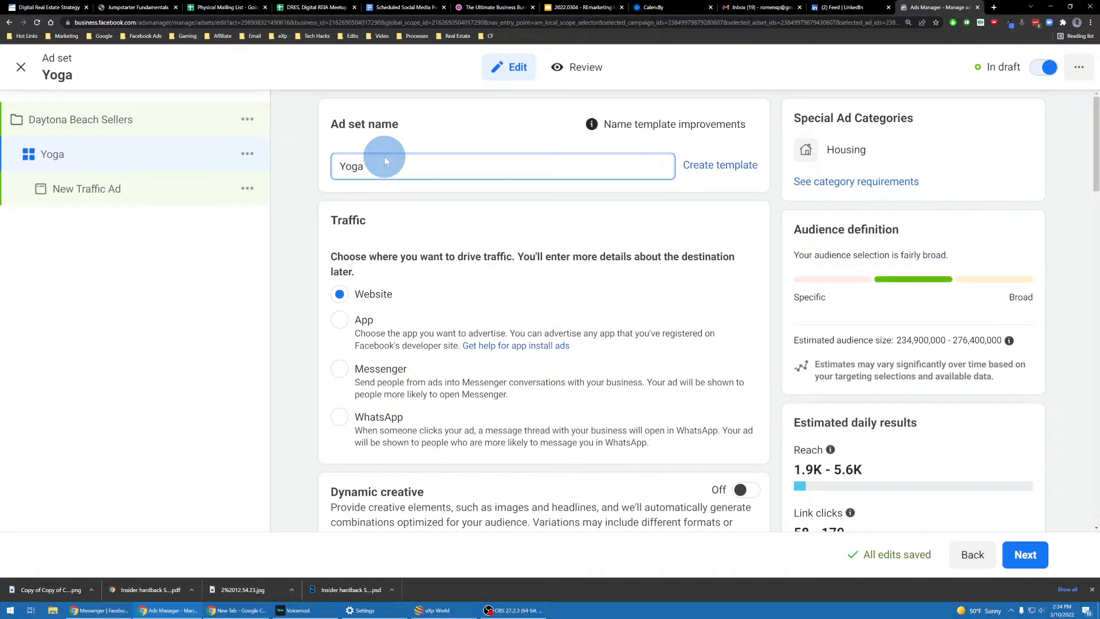
pyautogui.write('En')
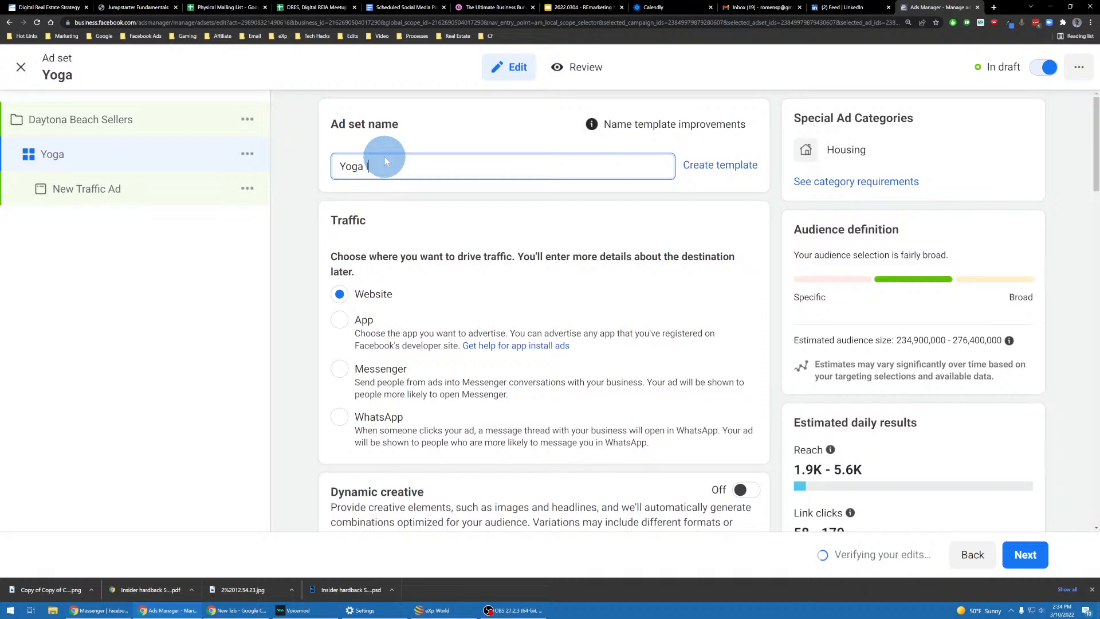
pyautogui.write('thus')
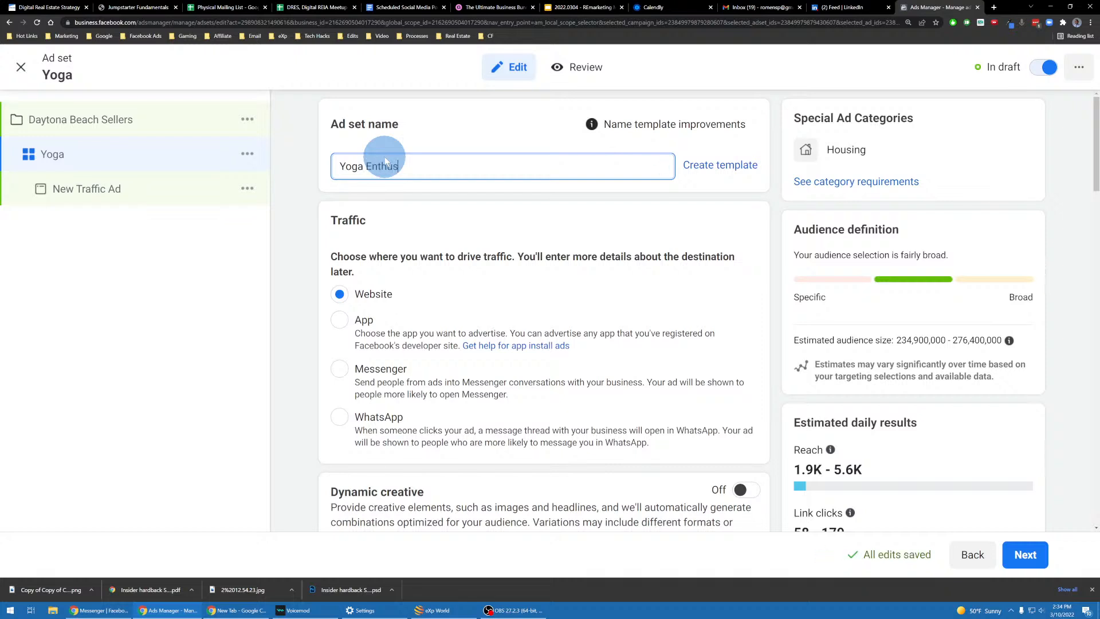
pyautogui.write('iasc')
pyautogui.write('sts')
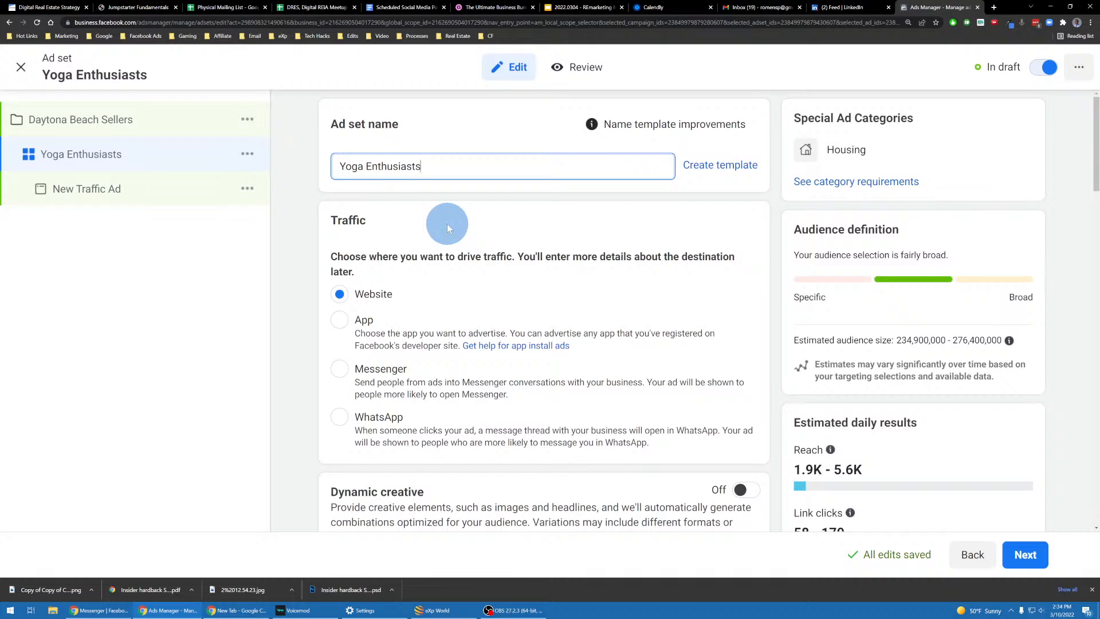
# Review the ad set's traffic destination, Dynamic creative and budget sections, and check the available budget types, keeping Daily Budget
pyautogui.scroll(-1, 387, 232)
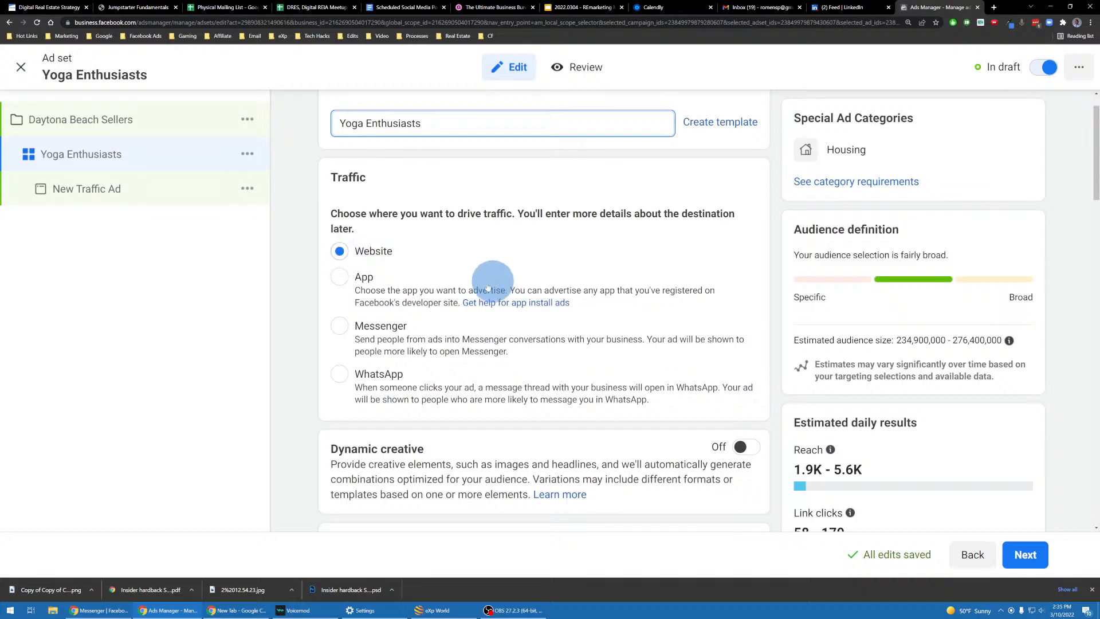
pyautogui.scroll(-5, 492, 342)
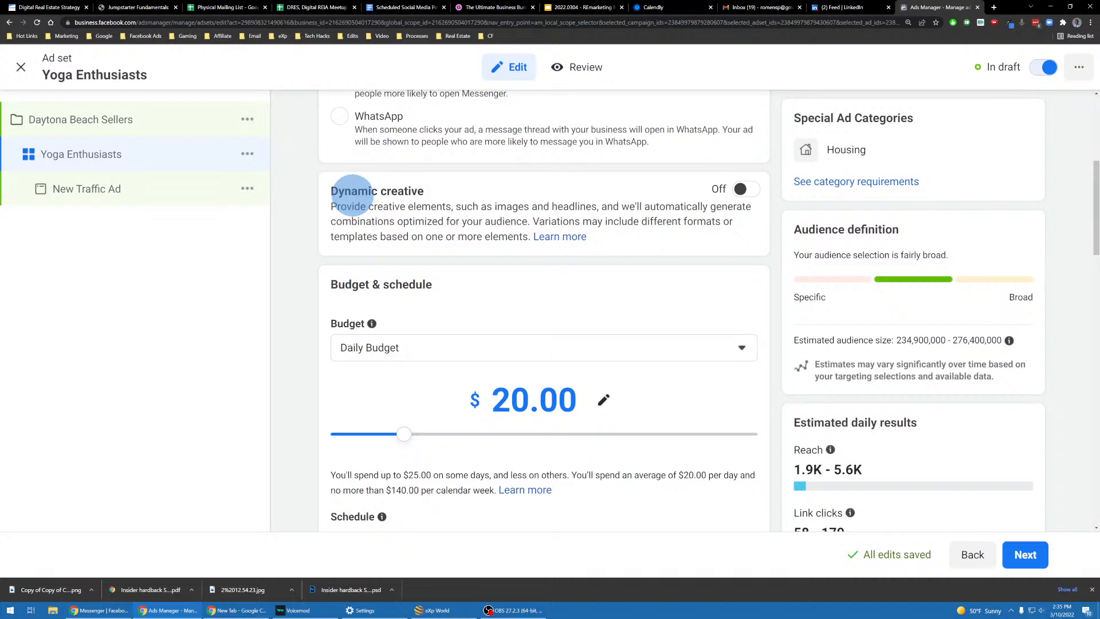
pyautogui.scroll(-2, 463, 283)
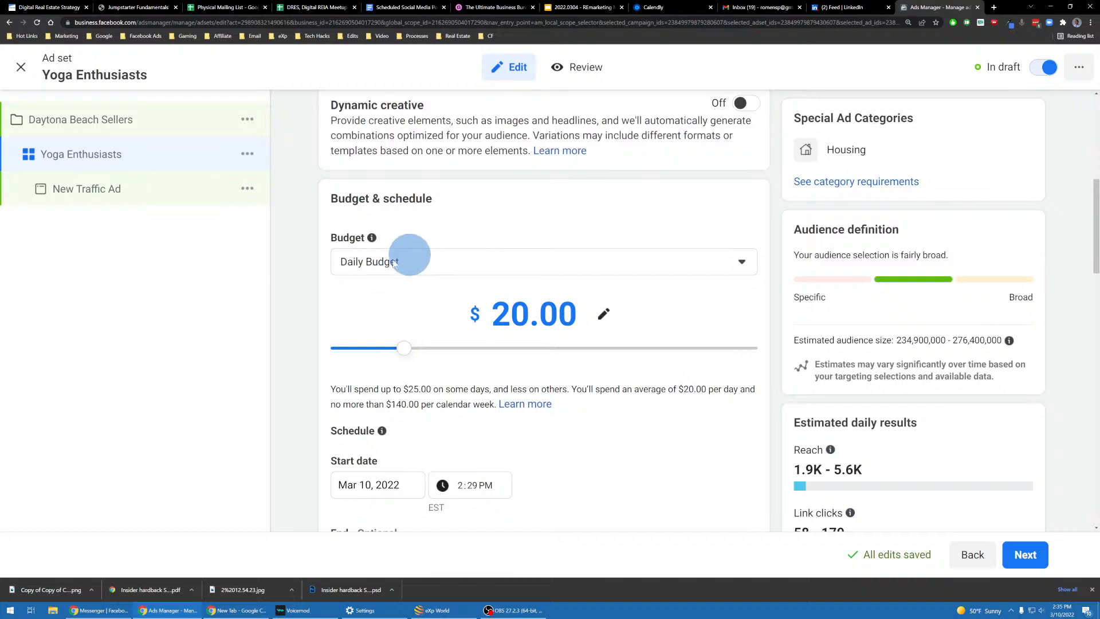
pyautogui.scroll(-1, 766, 363)
pyautogui.scroll(1, 750, 341)
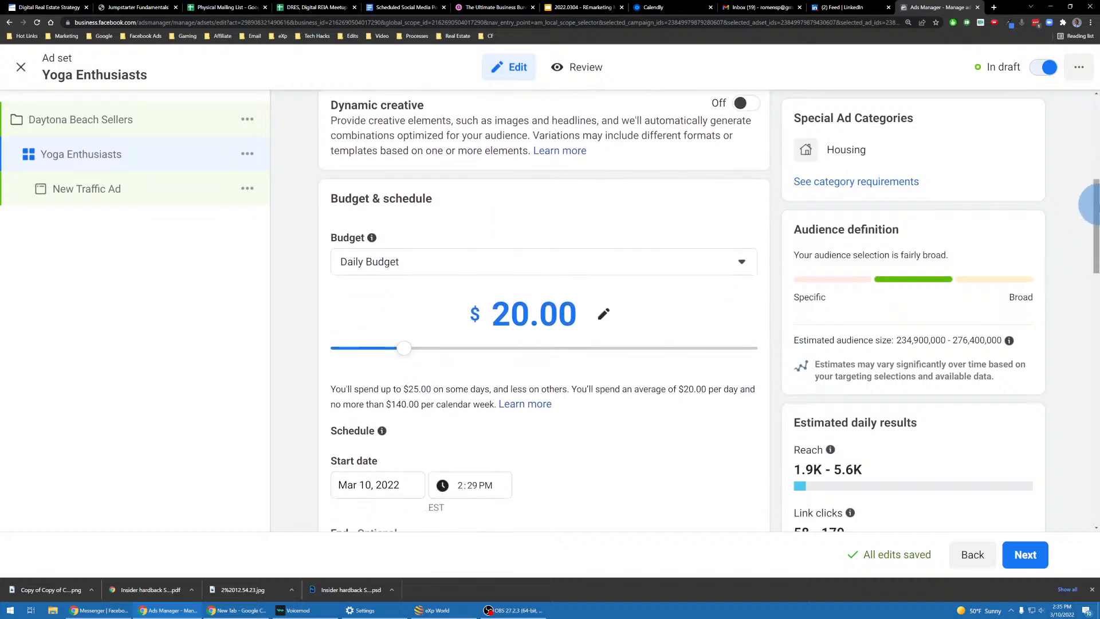
pyautogui.scroll(1, 1091, 192)
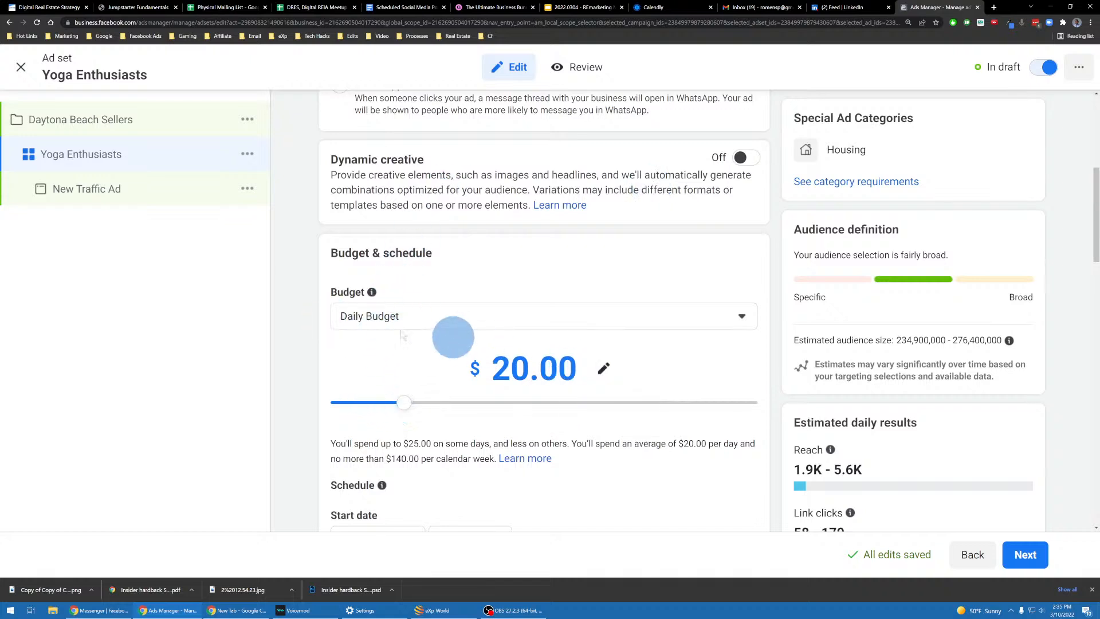
pyautogui.click(392, 314)
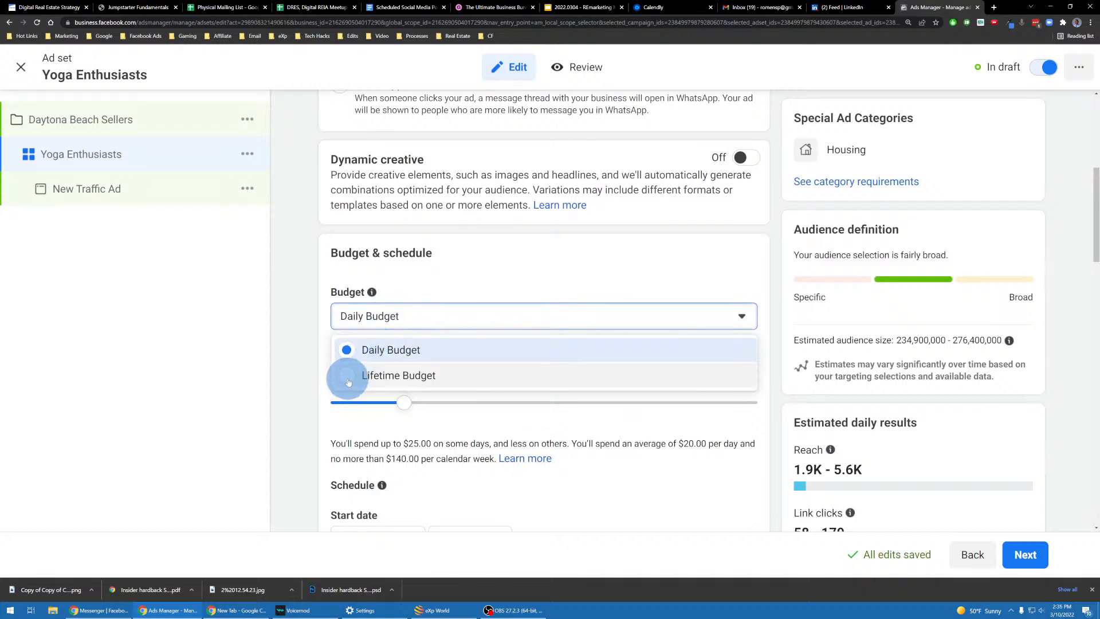
pyautogui.click(340, 356)
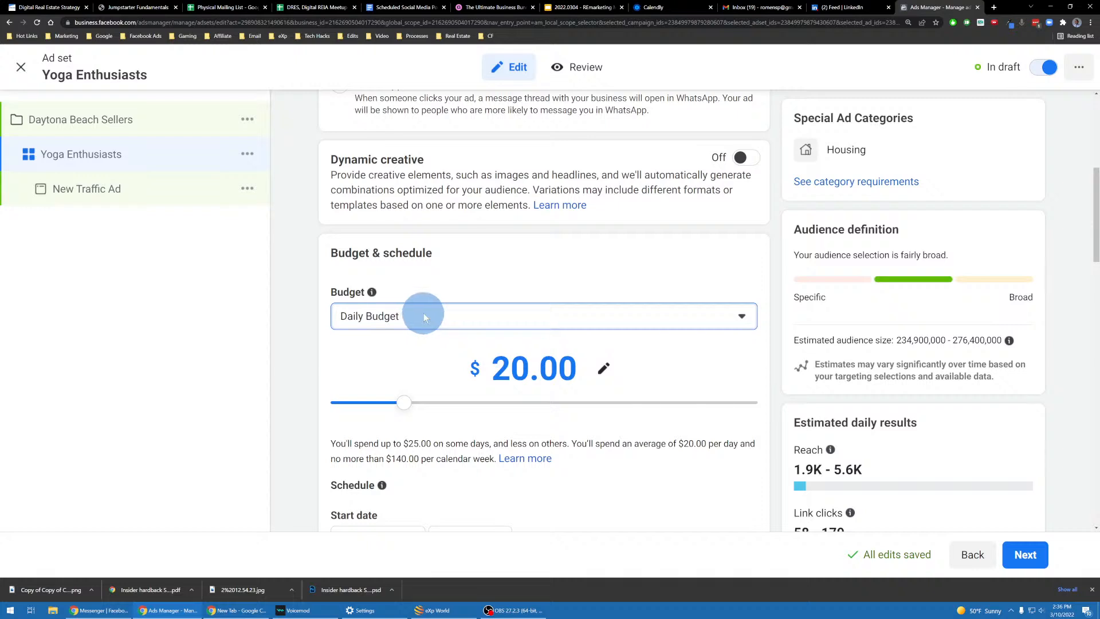
# Try a daily budget of $50 for the ad set, and reduce it to $15
pyautogui.scroll(-1, 306, 322)
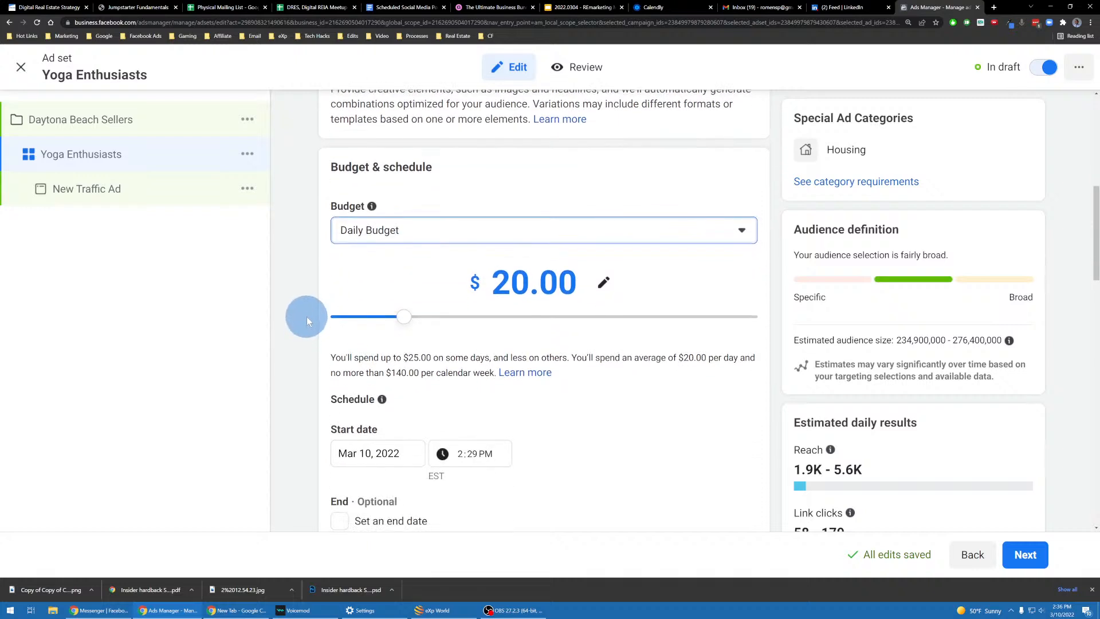
pyautogui.moveTo(403, 325); pyautogui.dragTo(479, 344)
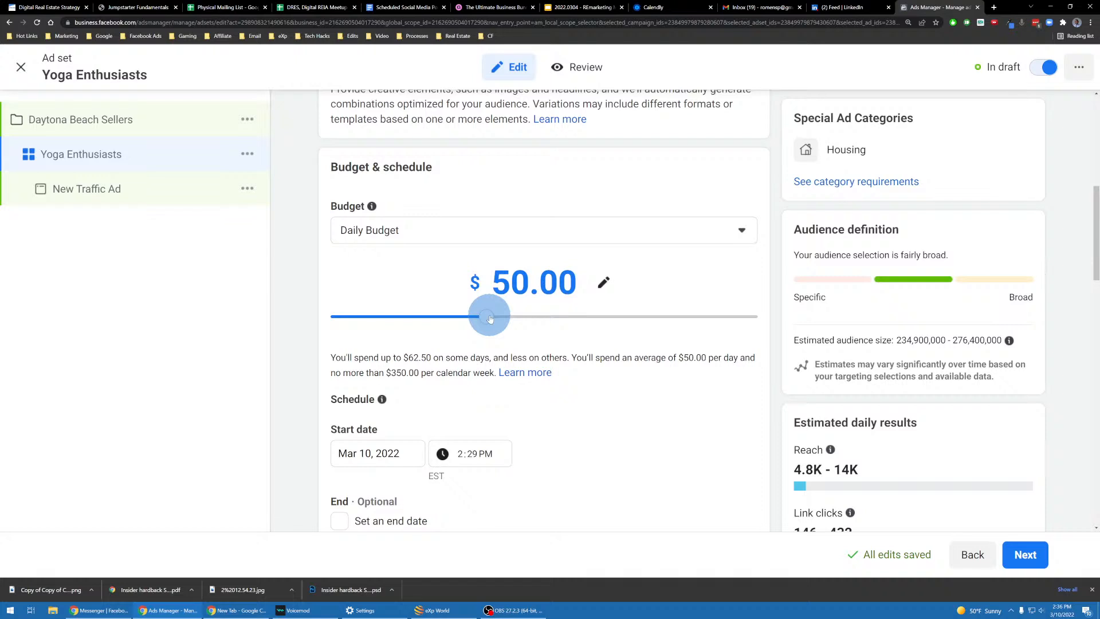
pyautogui.click(490, 319)
pyautogui.click(490, 319)
pyautogui.moveTo(490, 319); pyautogui.dragTo(385, 277)
pyautogui.scroll(-1, 350, 279)
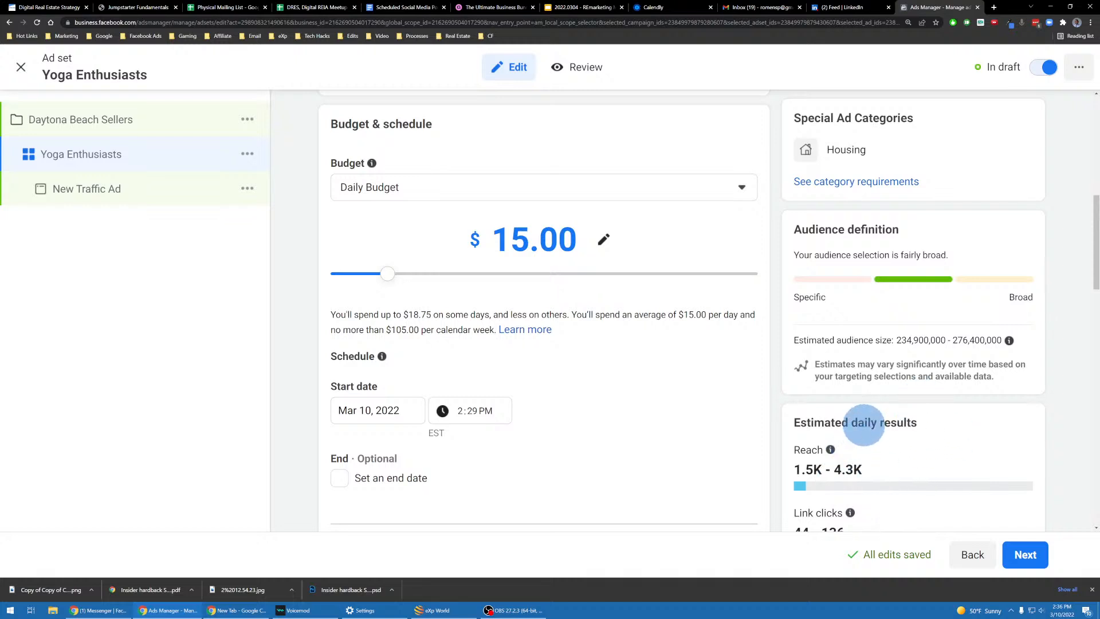
# Examine the Estimated daily results for the ad set, including the reach explanation and the link clicks estimate
pyautogui.scroll(-1, 859, 422)
pyautogui.scroll(2, 862, 422)
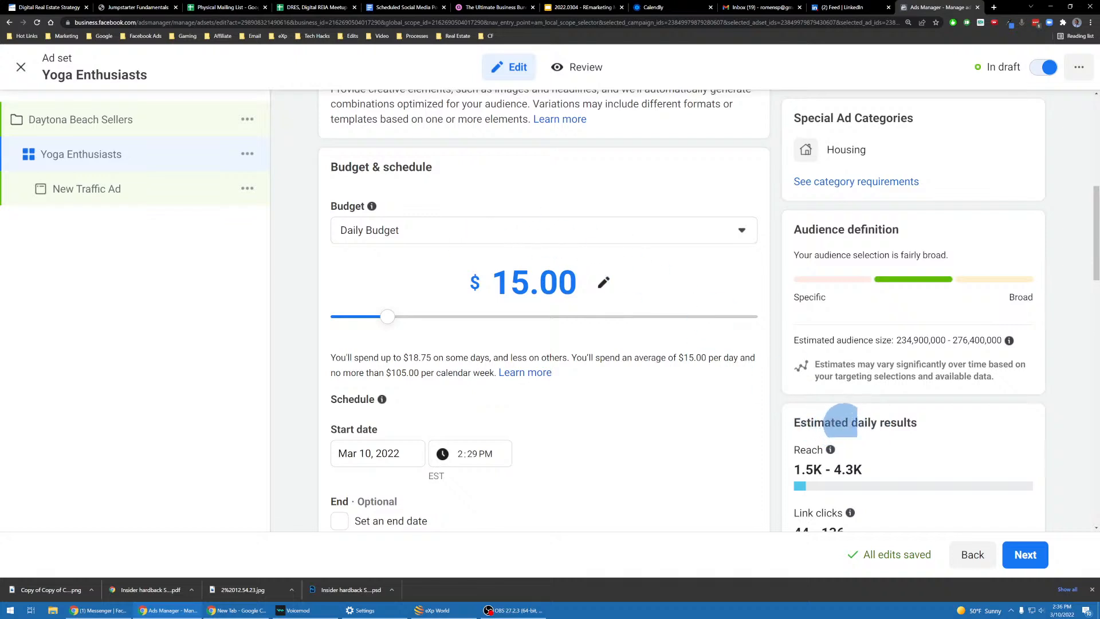
pyautogui.tripleClick(844, 424)
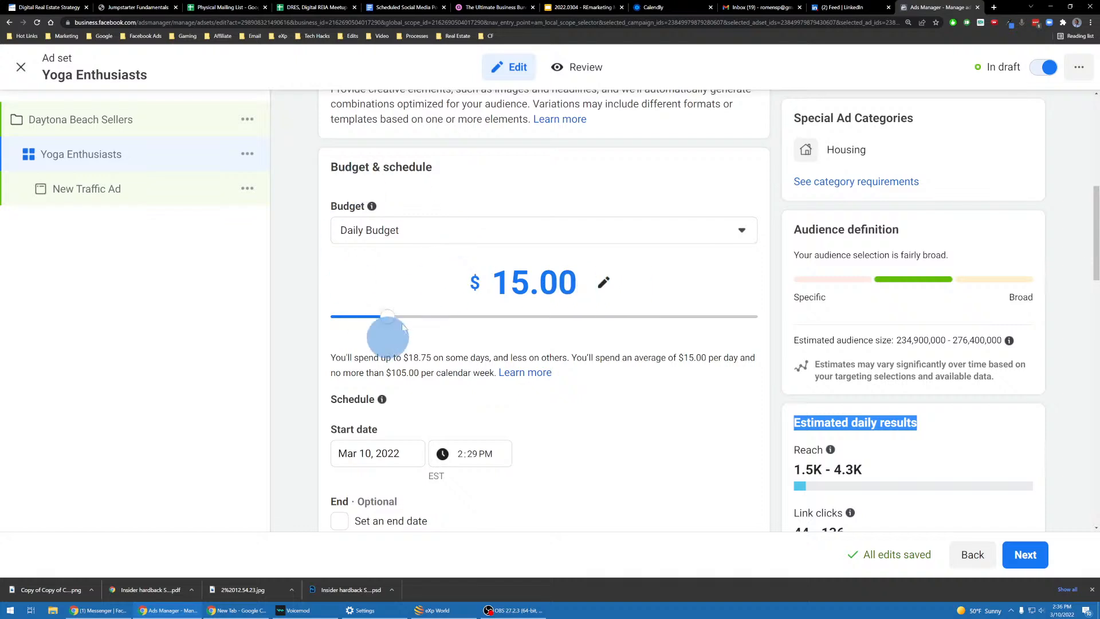
pyautogui.scroll(1, 471, 183)
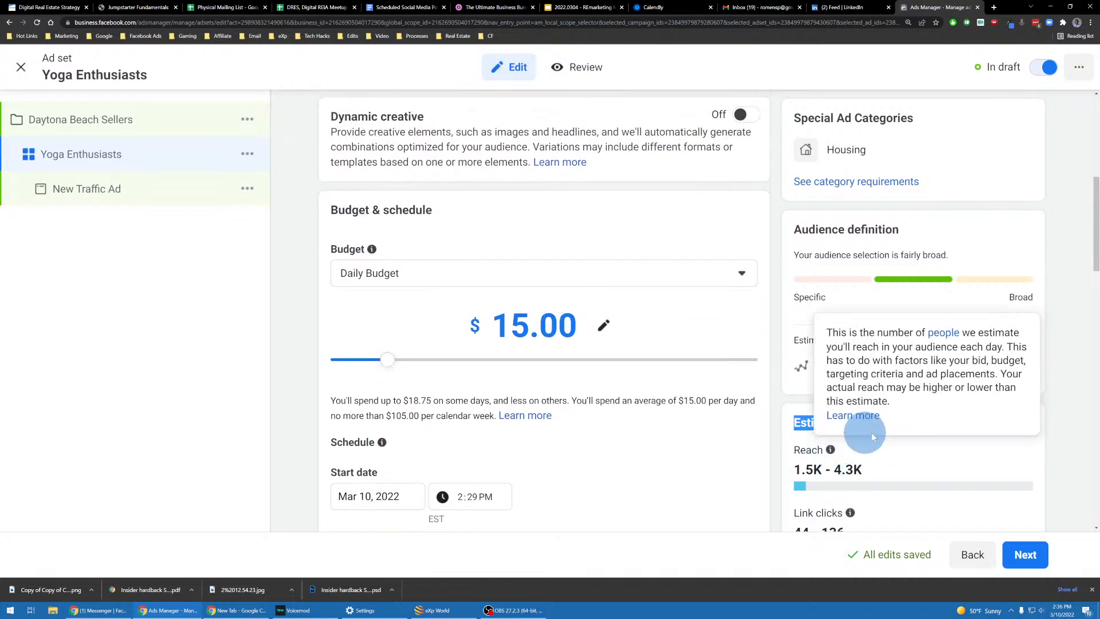
pyautogui.click(928, 458)
pyautogui.scroll(-1, 872, 418)
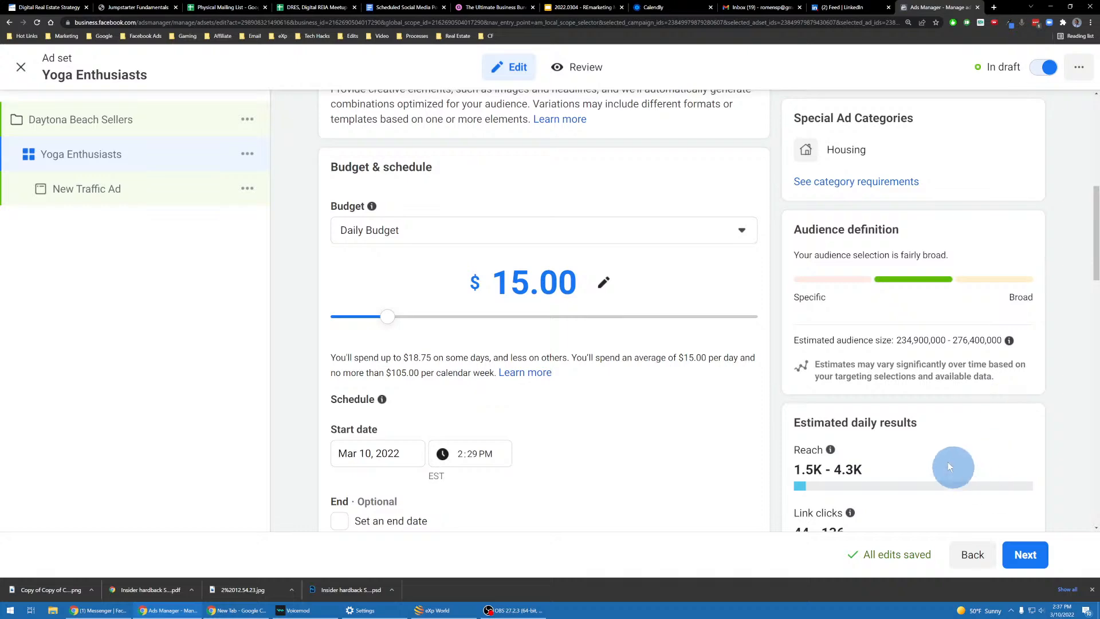
pyautogui.hotkey('ctrl', '-')
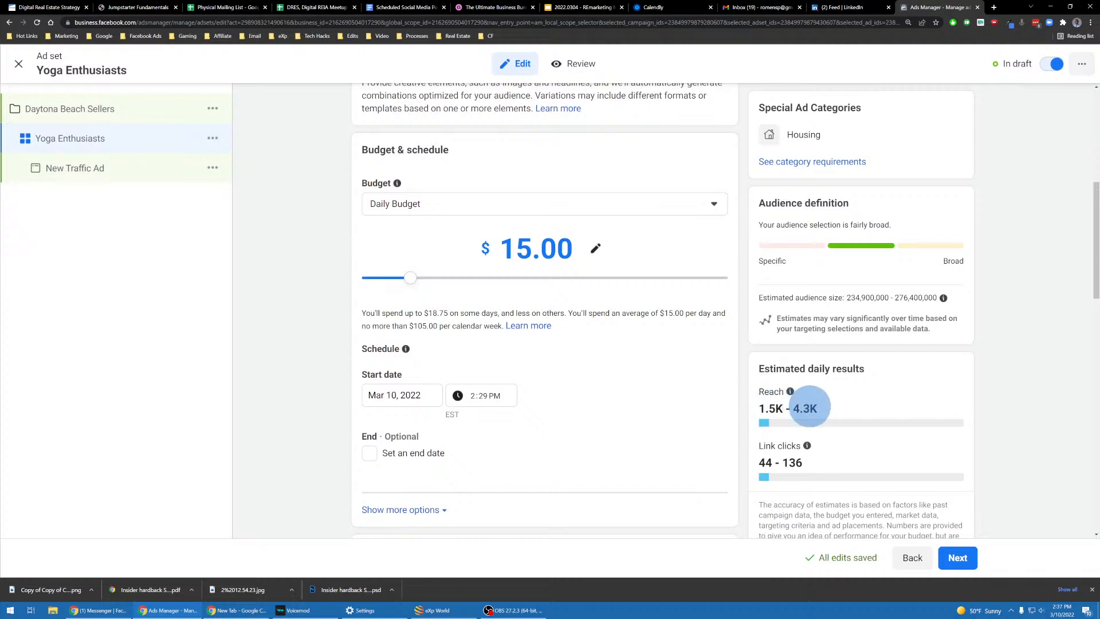
pyautogui.moveTo(790, 391)
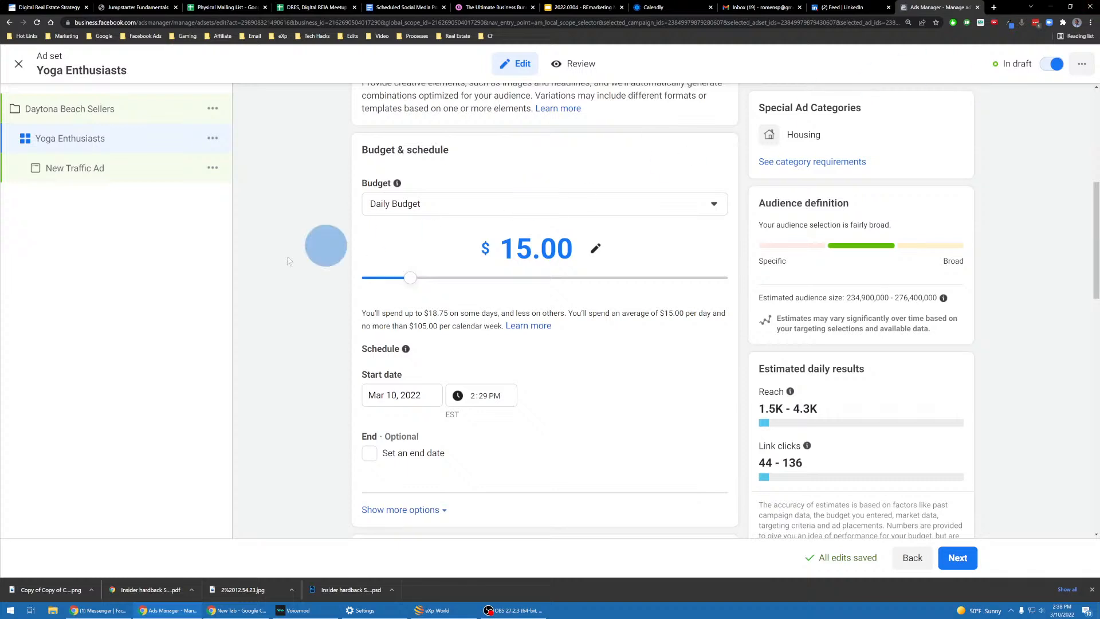
# Try a daily budget of $100, check its link clicks estimate, and lower the budget to $25
pyautogui.moveTo(421, 282); pyautogui.dragTo(563, 291)
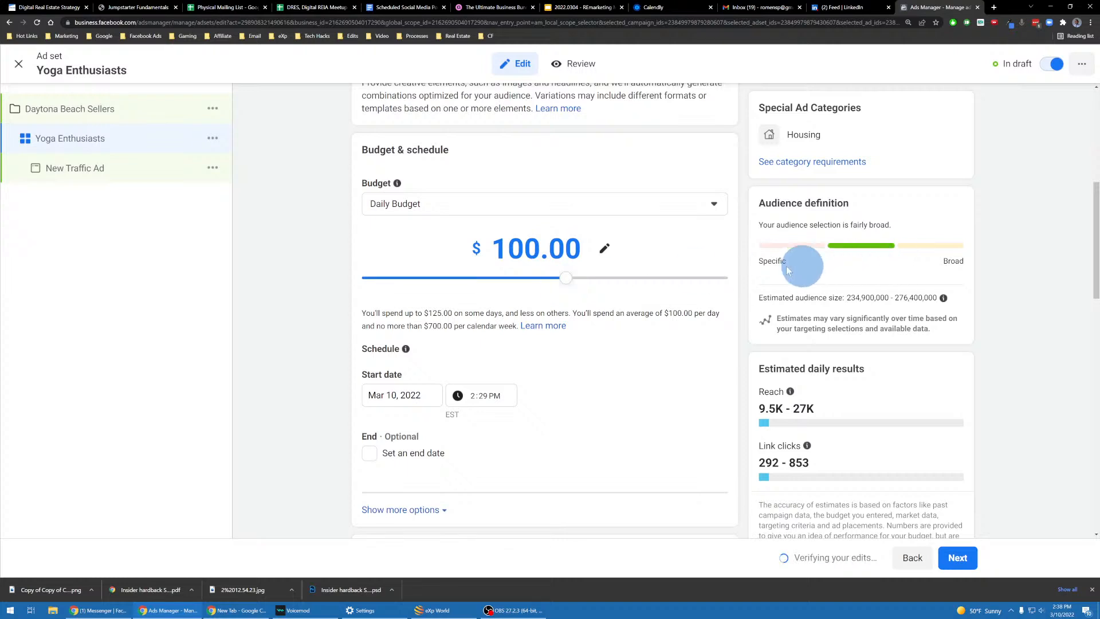
pyautogui.scroll(-1, 871, 417)
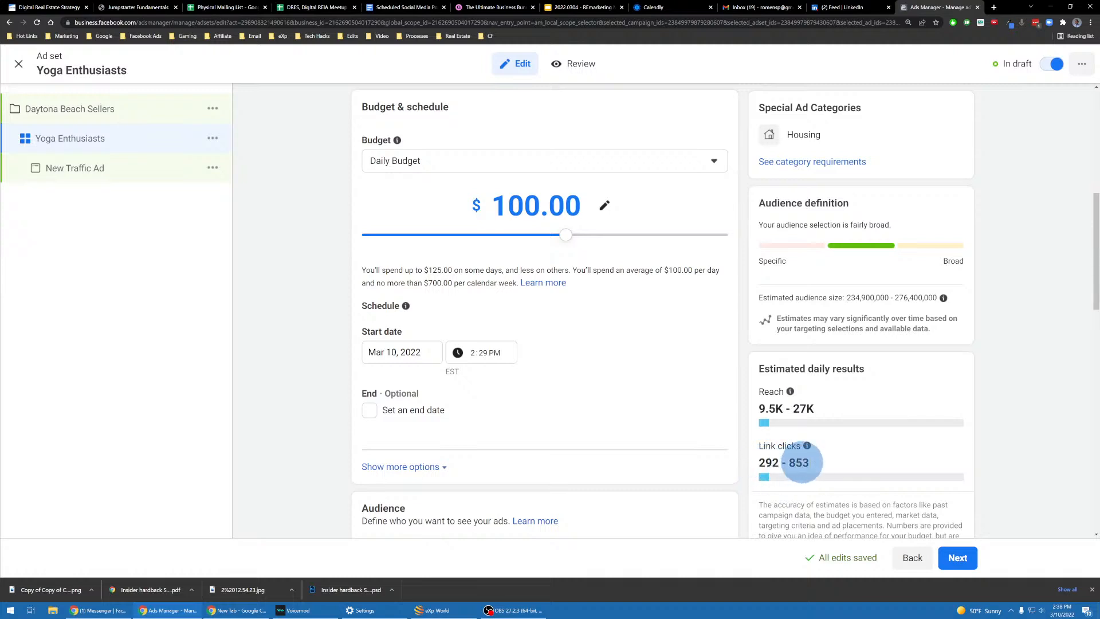
pyautogui.moveTo(811, 462); pyautogui.dragTo(760, 467)
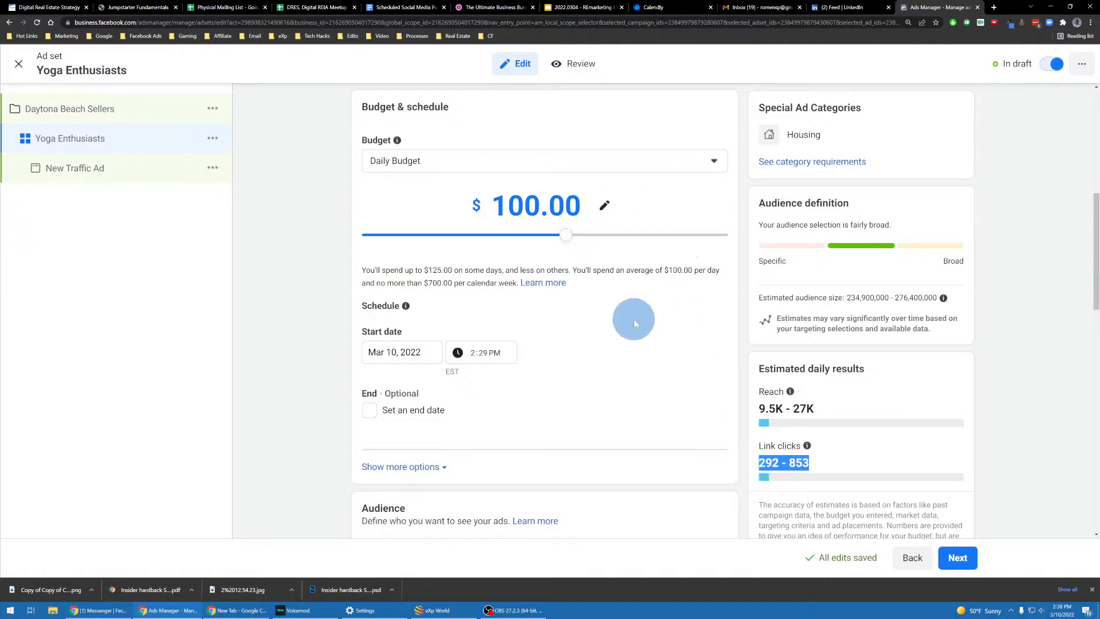
pyautogui.moveTo(571, 233); pyautogui.dragTo(442, 244)
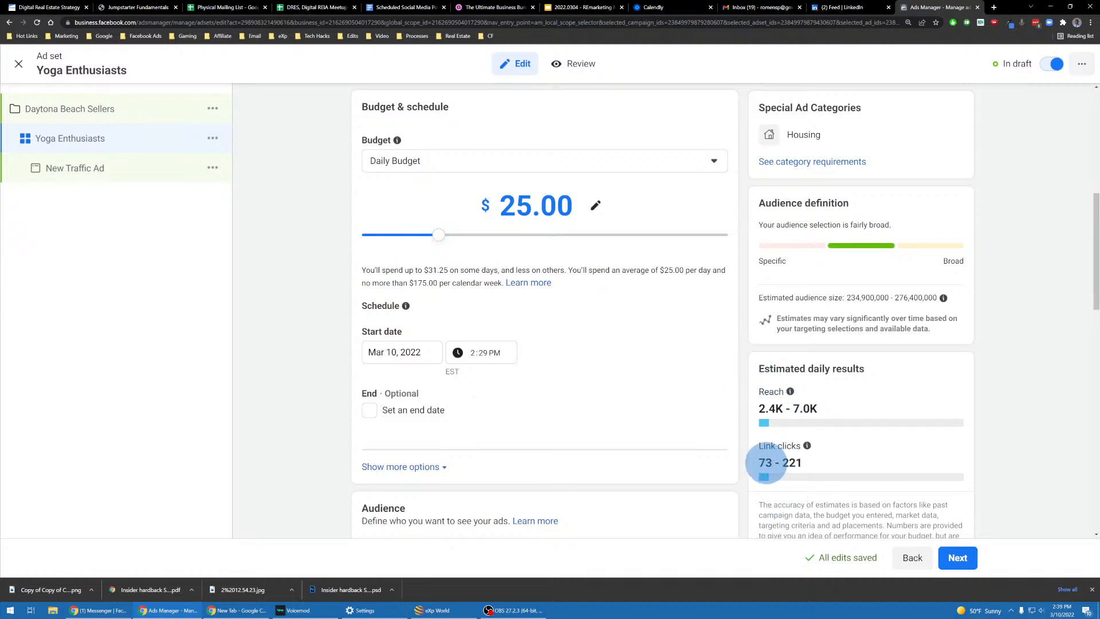
# Switch the ad set to a Lifetime Budget and set it to $100
pyautogui.click(460, 166)
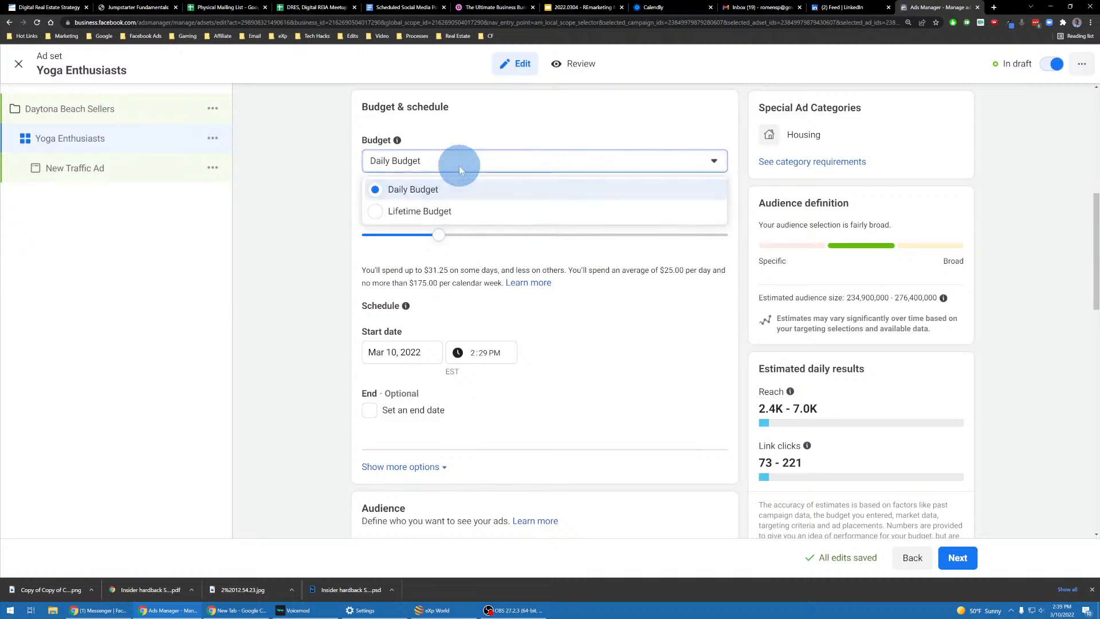
pyautogui.click(403, 211)
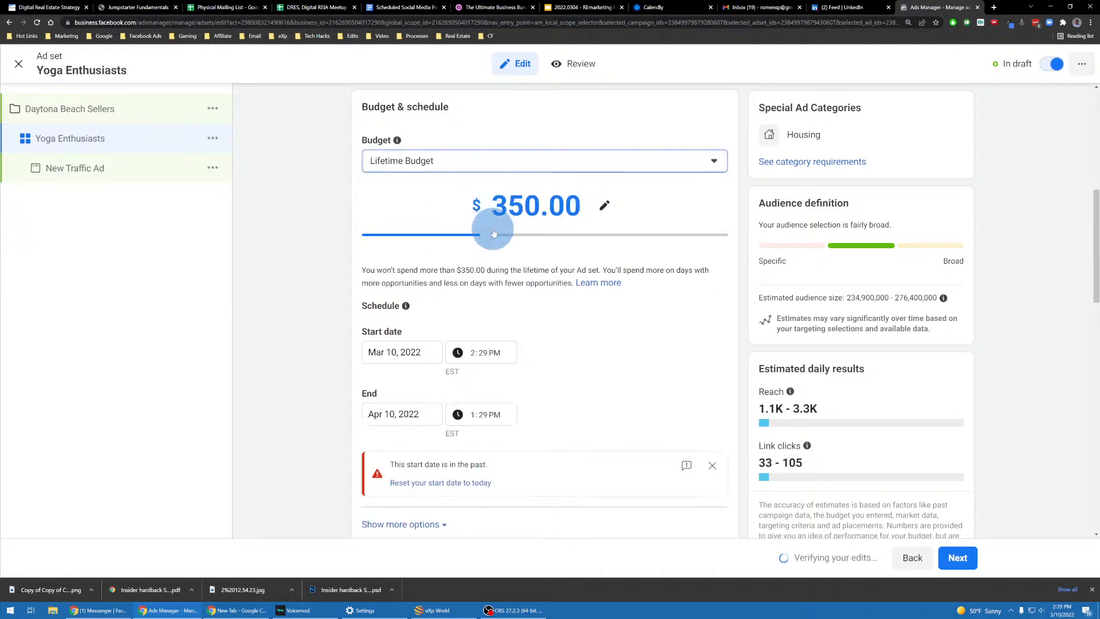
pyautogui.moveTo(486, 235); pyautogui.dragTo(412, 238)
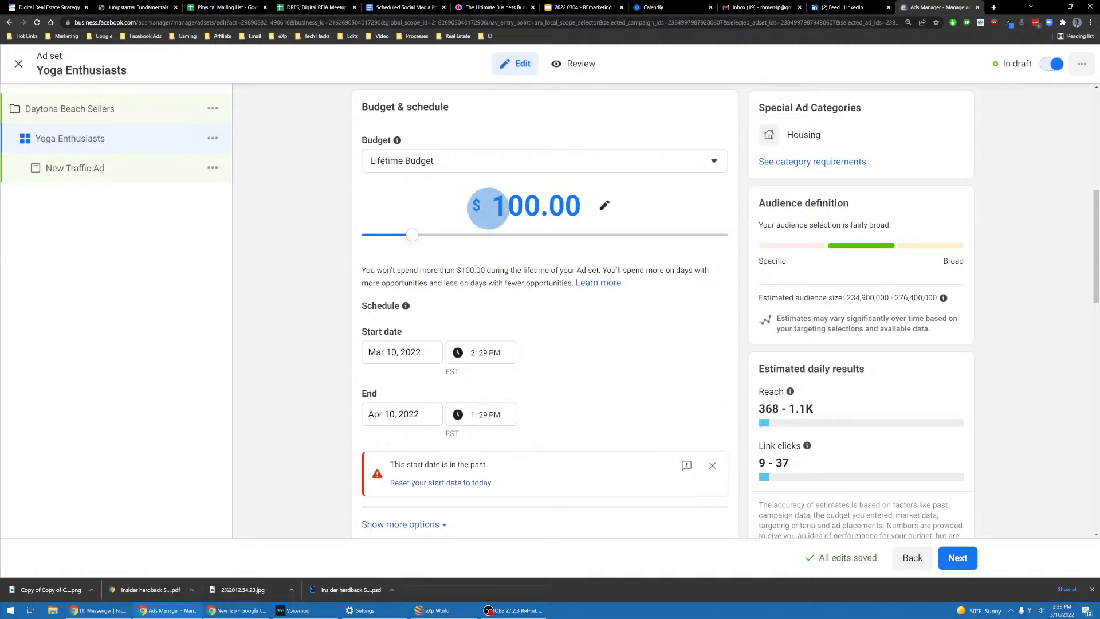
pyautogui.moveTo(790, 392)
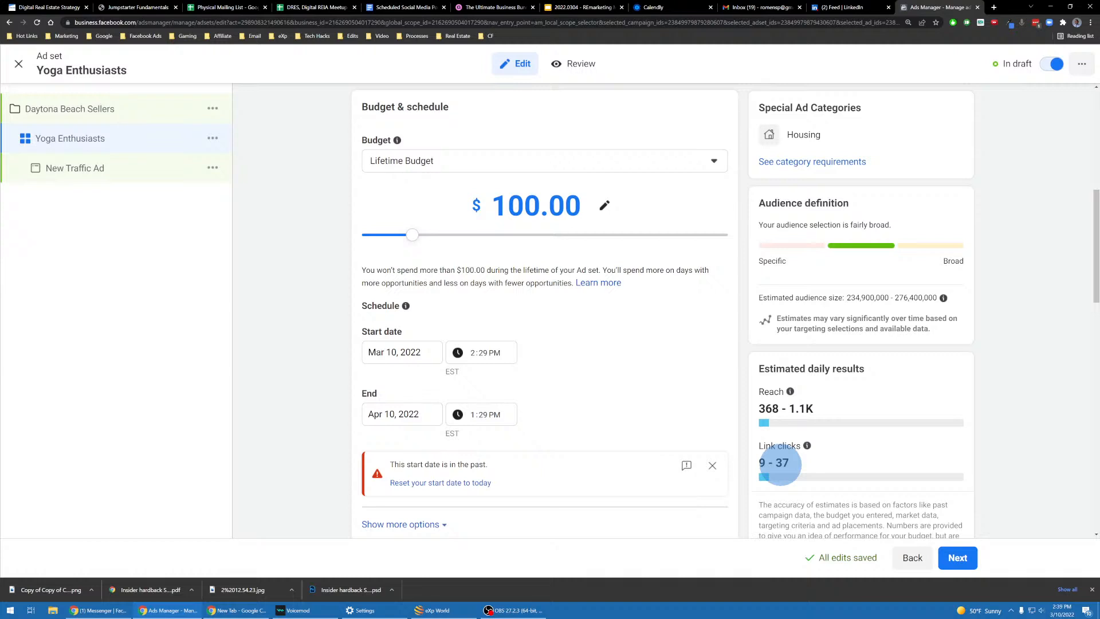
# Examine the Audience section for a new audience, including the Custom Audiences explanation and the location, age and gender settings
pyautogui.scroll(-10, 639, 330)
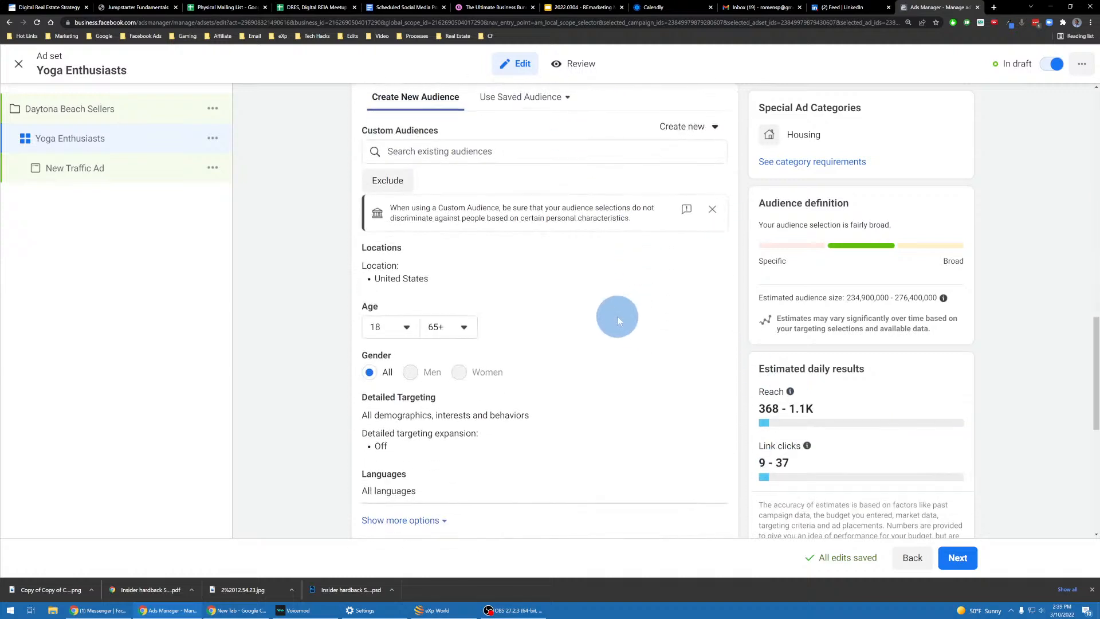
pyautogui.scroll(4, 615, 316)
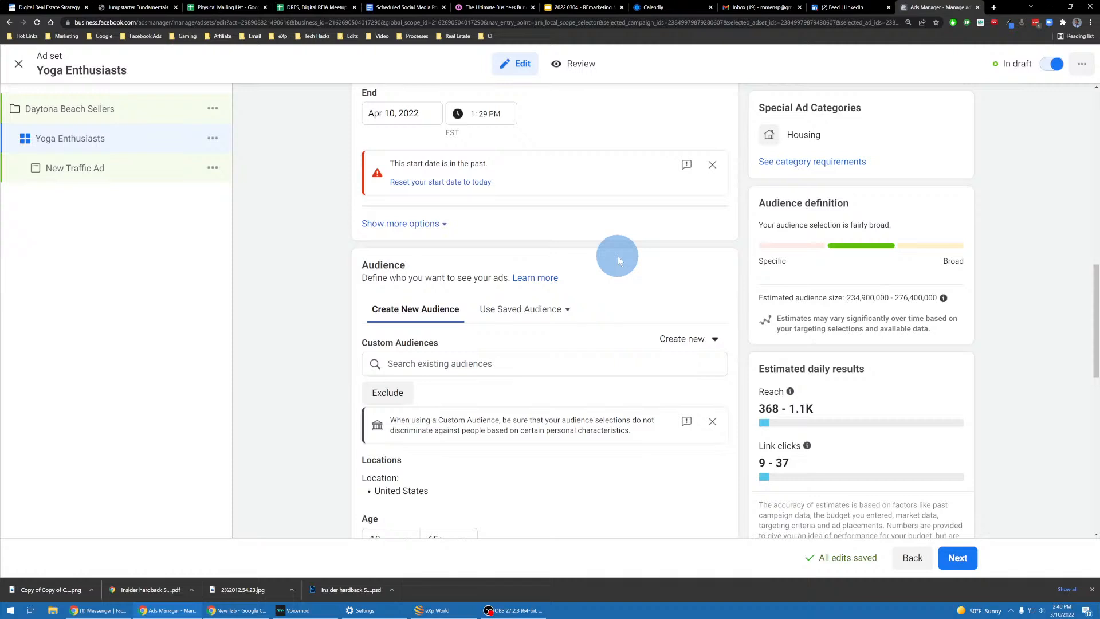
pyautogui.scroll(-1, 401, 275)
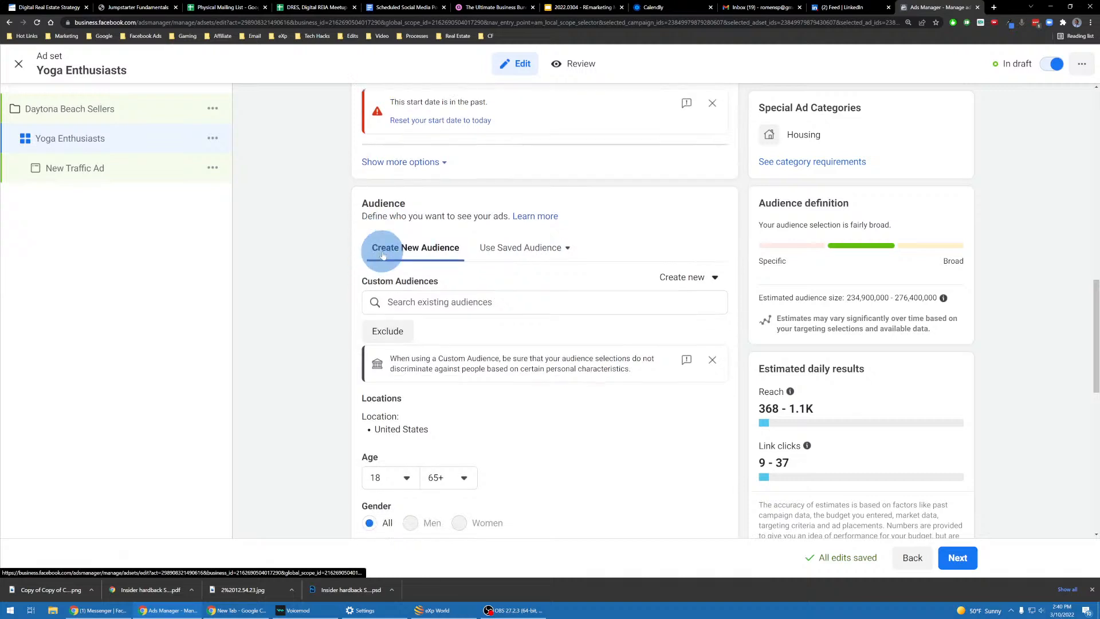
pyautogui.scroll(-1, 383, 256)
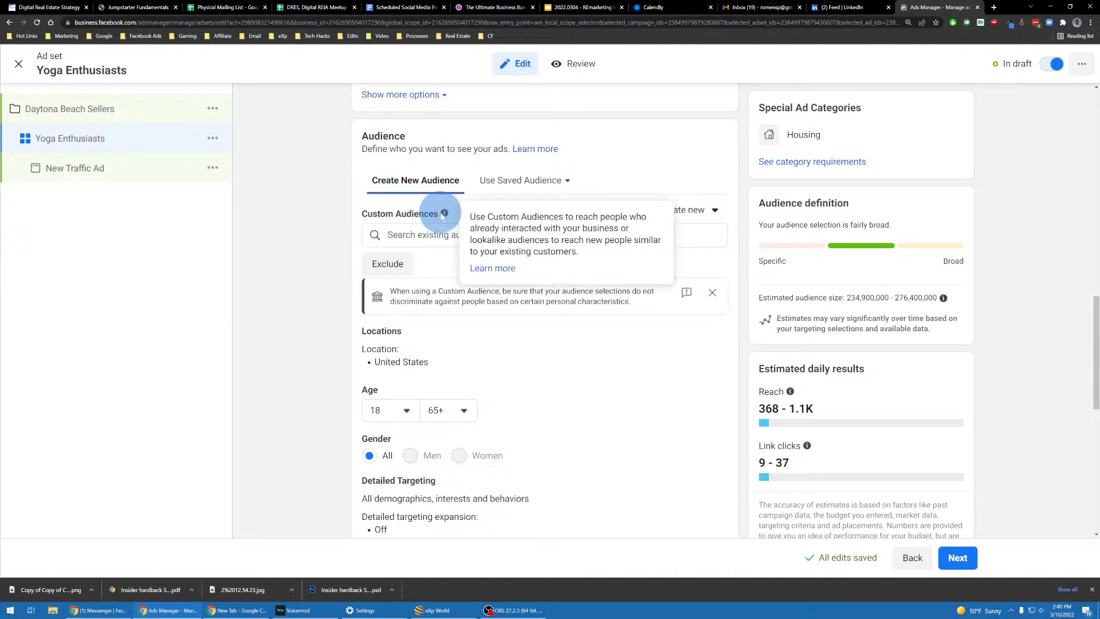
pyautogui.moveTo(451, 218)
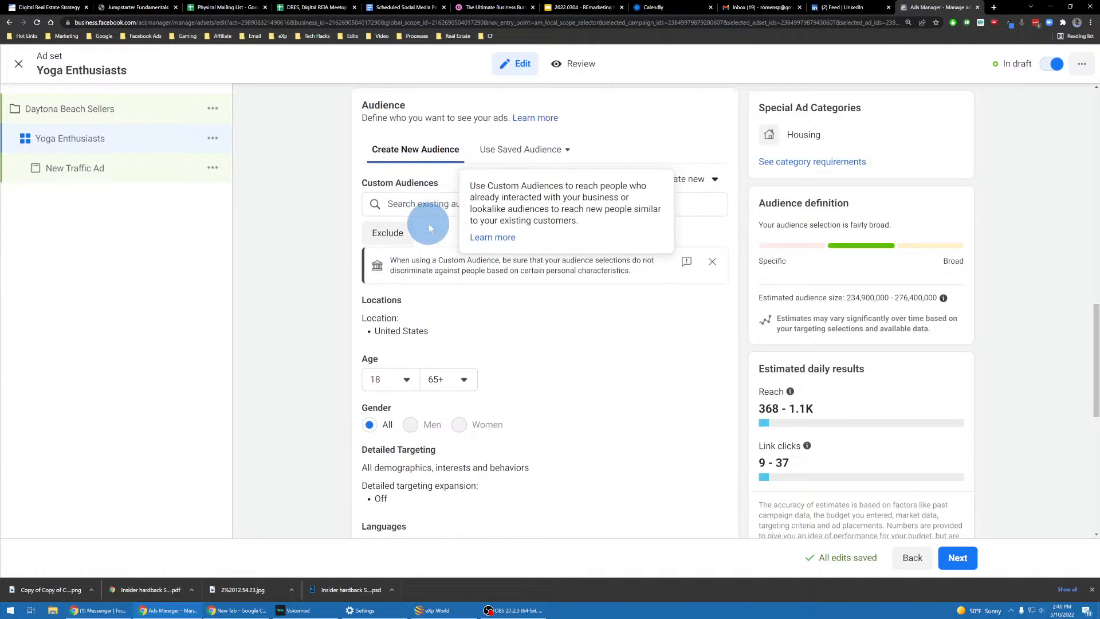
pyautogui.scroll(-2, 438, 229)
pyautogui.moveTo(423, 198)
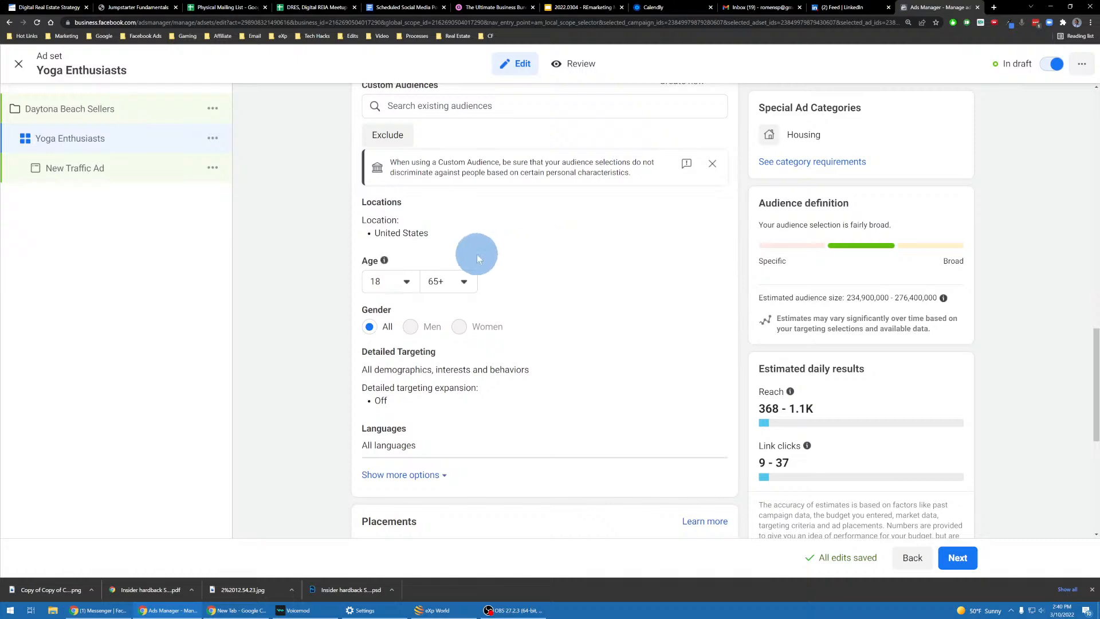
# Recheck the budget schedule and Placements section, and return to the audience's location and targeting settings
pyautogui.scroll(5, 492, 240)
pyautogui.scroll(7, 496, 236)
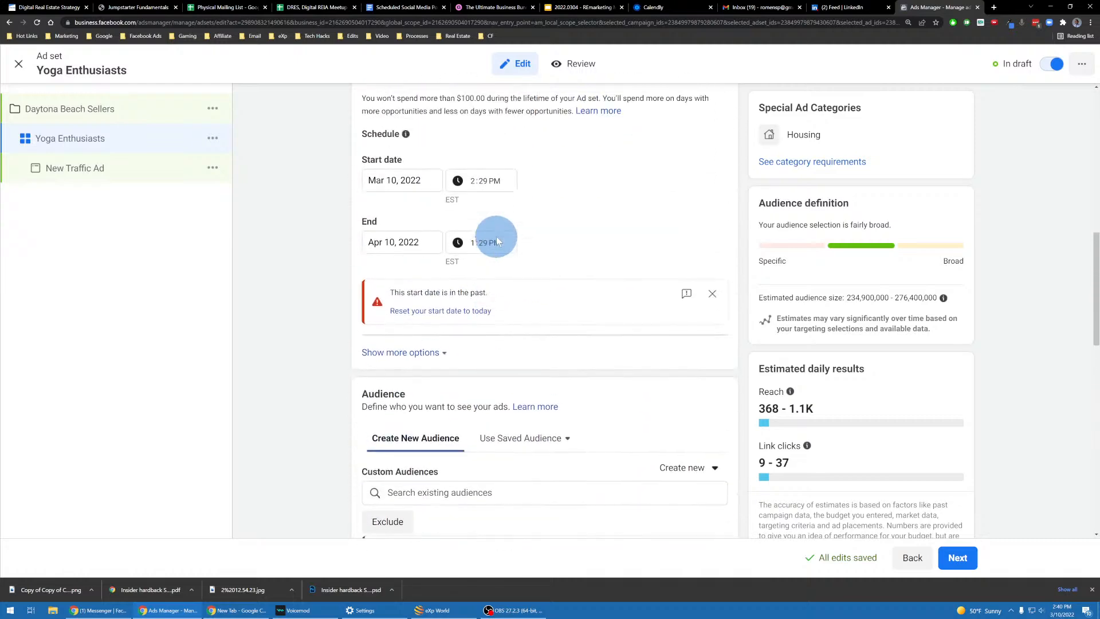
pyautogui.scroll(-14, 468, 278)
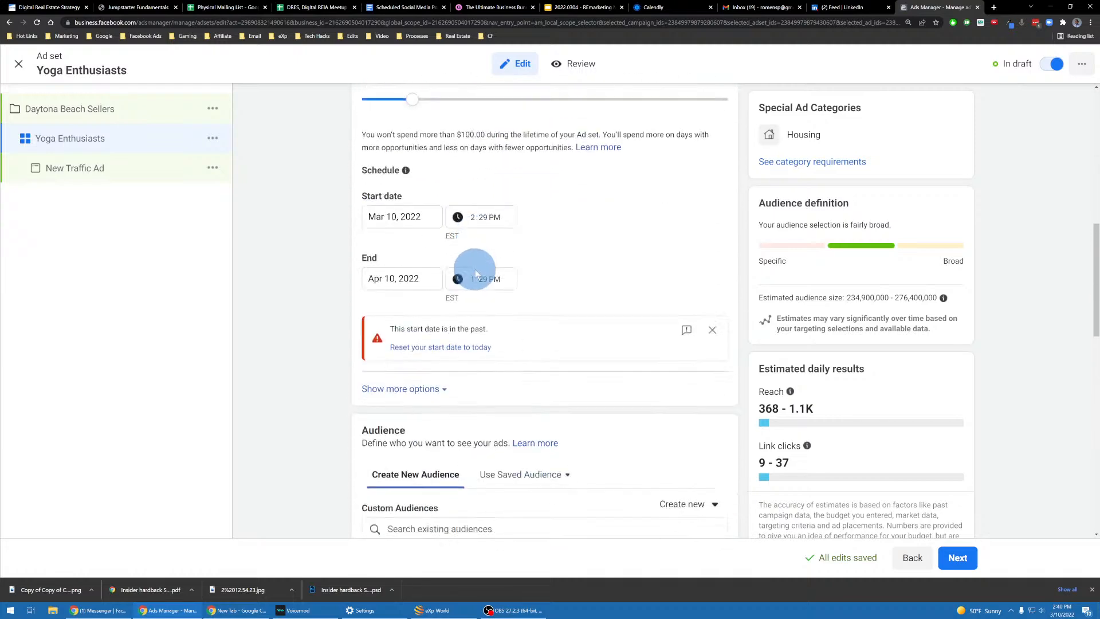
pyautogui.scroll(3, 475, 268)
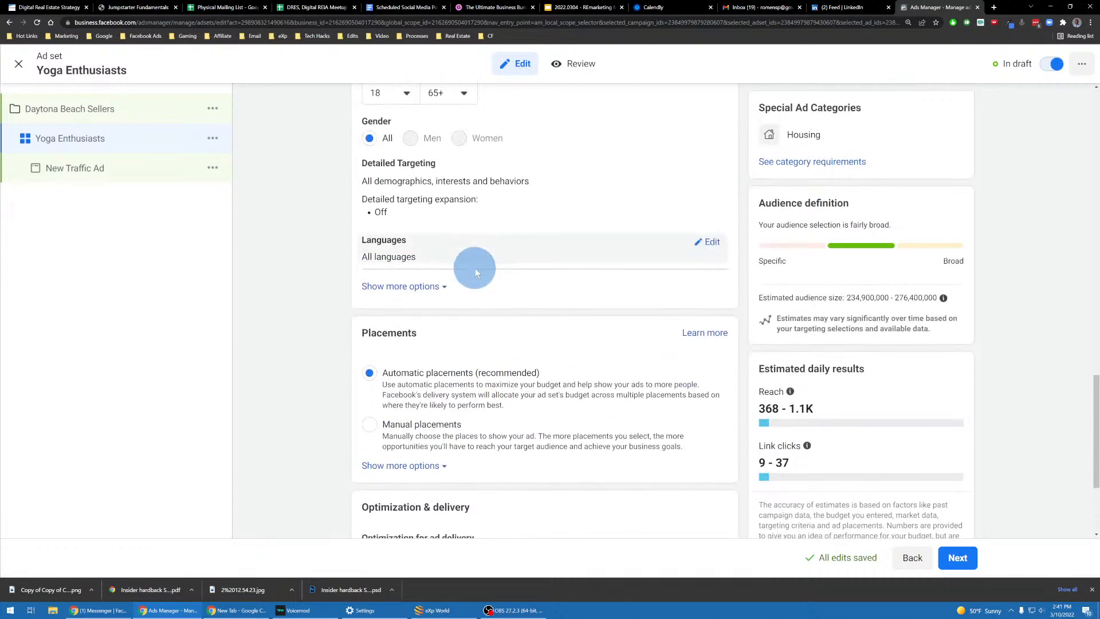
pyautogui.scroll(3, 475, 268)
pyautogui.scroll(3, 476, 267)
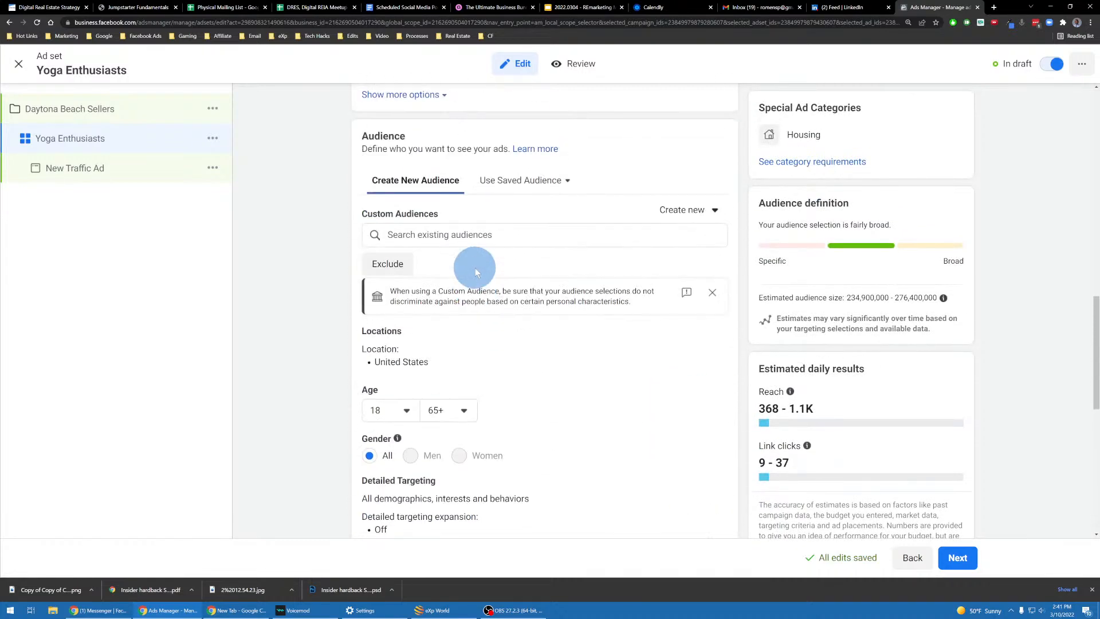
pyautogui.scroll(-2, 476, 267)
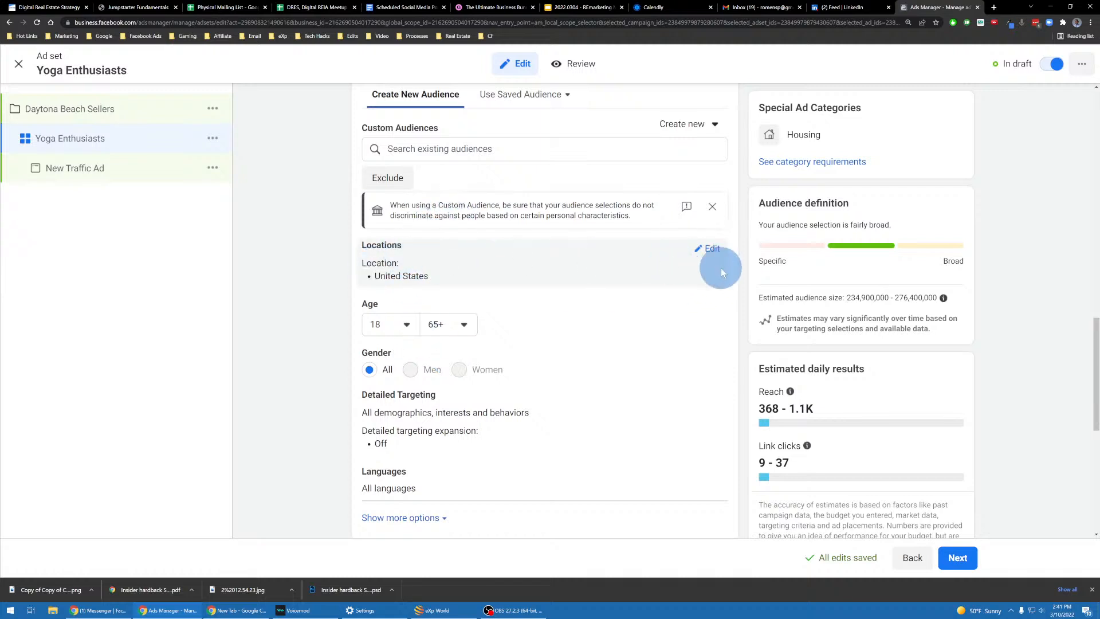
# Replace United States with the city Daytona Beach, Florida as the audience location, keeping people living in or recently in this location
pyautogui.click(709, 249)
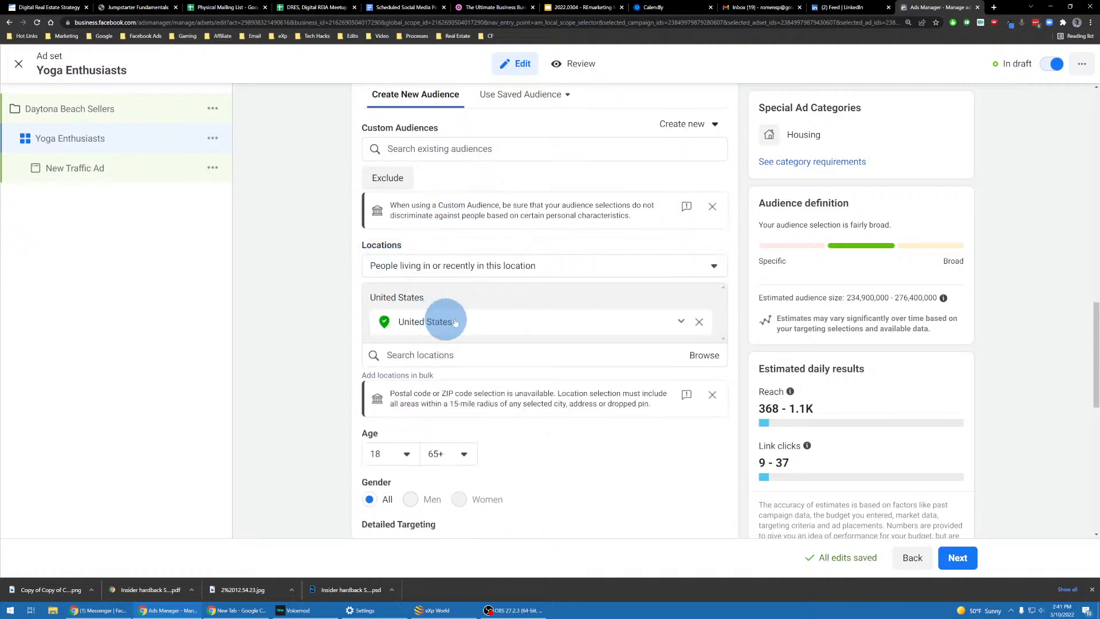
pyautogui.click(693, 322)
pyautogui.click(450, 306)
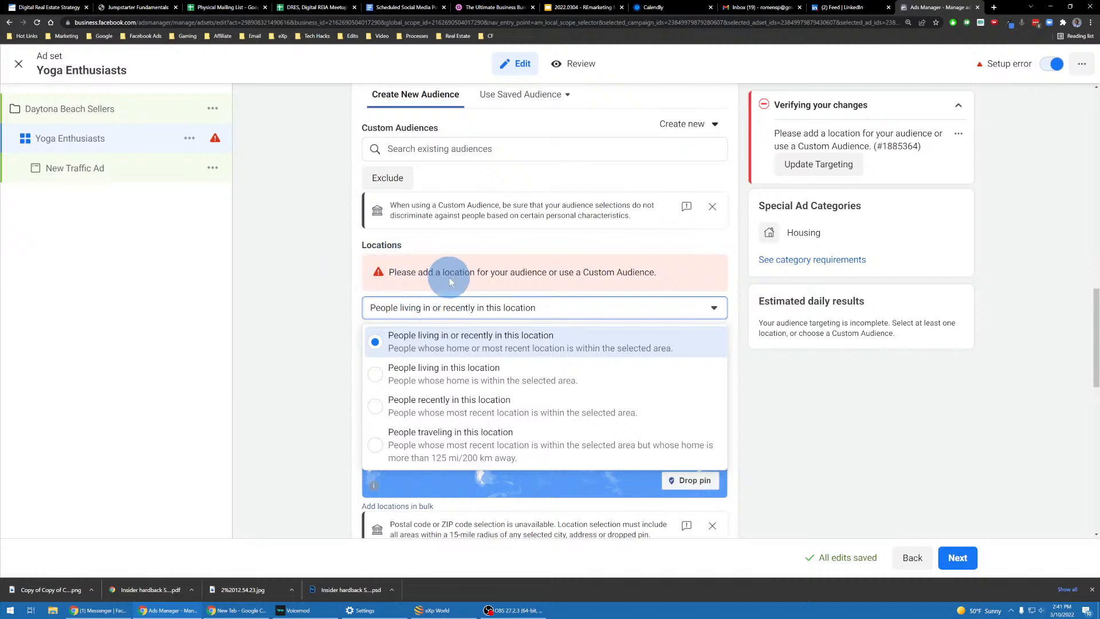
pyautogui.click(326, 341)
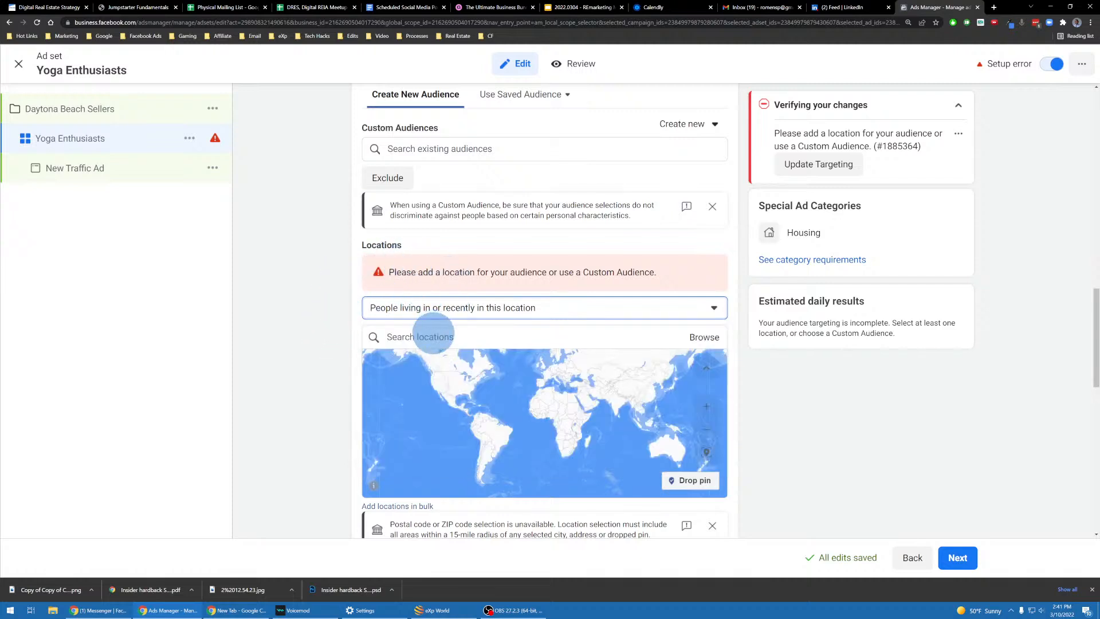
pyautogui.click(433, 337)
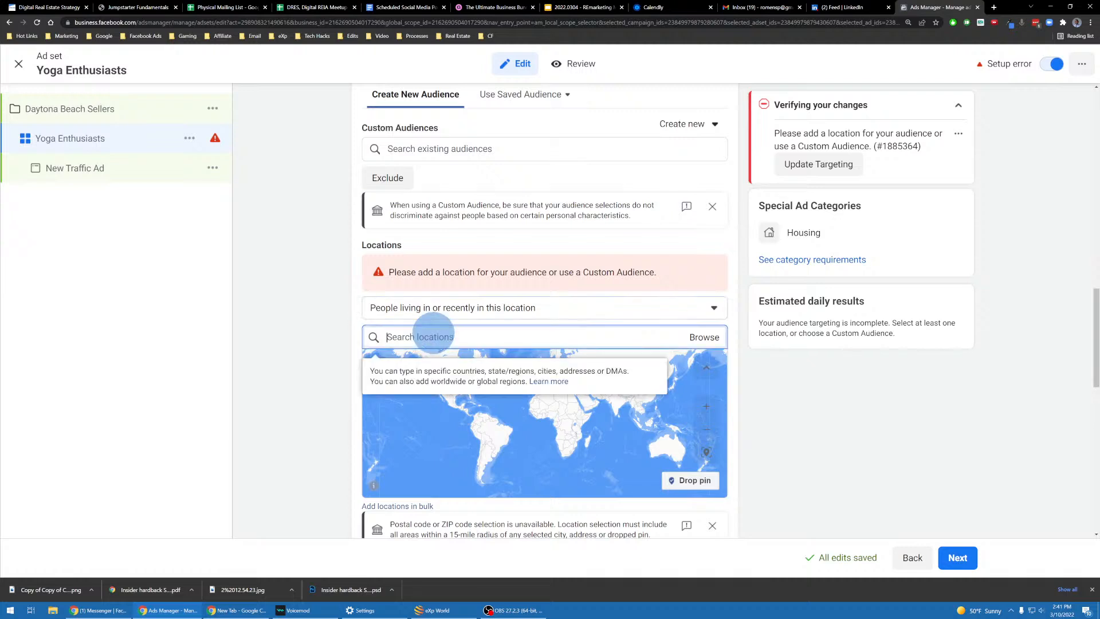
pyautogui.write('dayt')
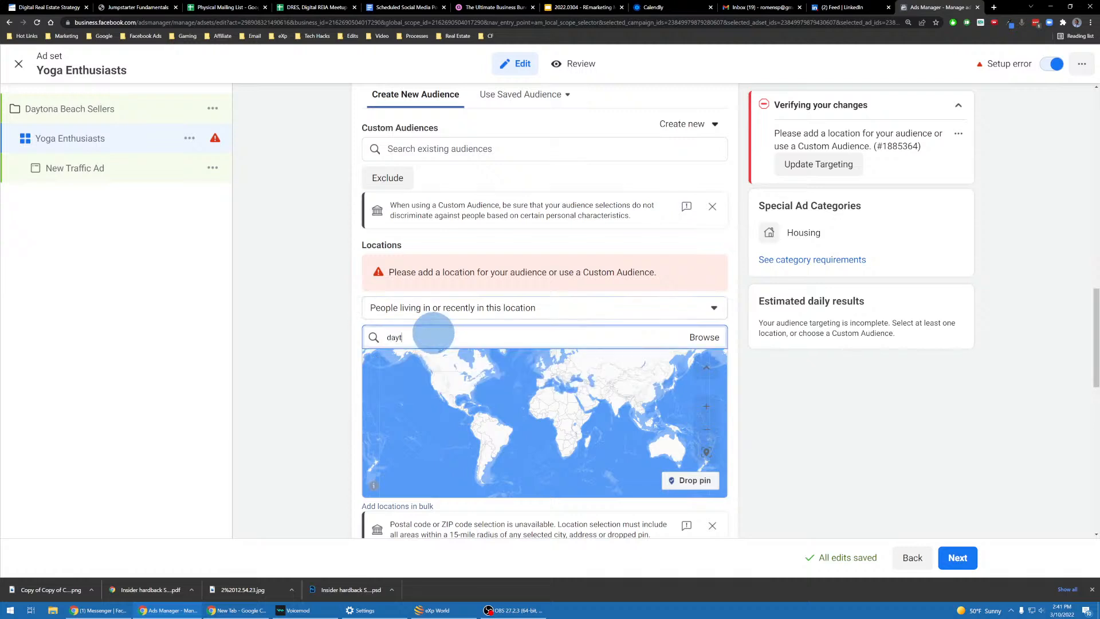
pyautogui.write('ona b')
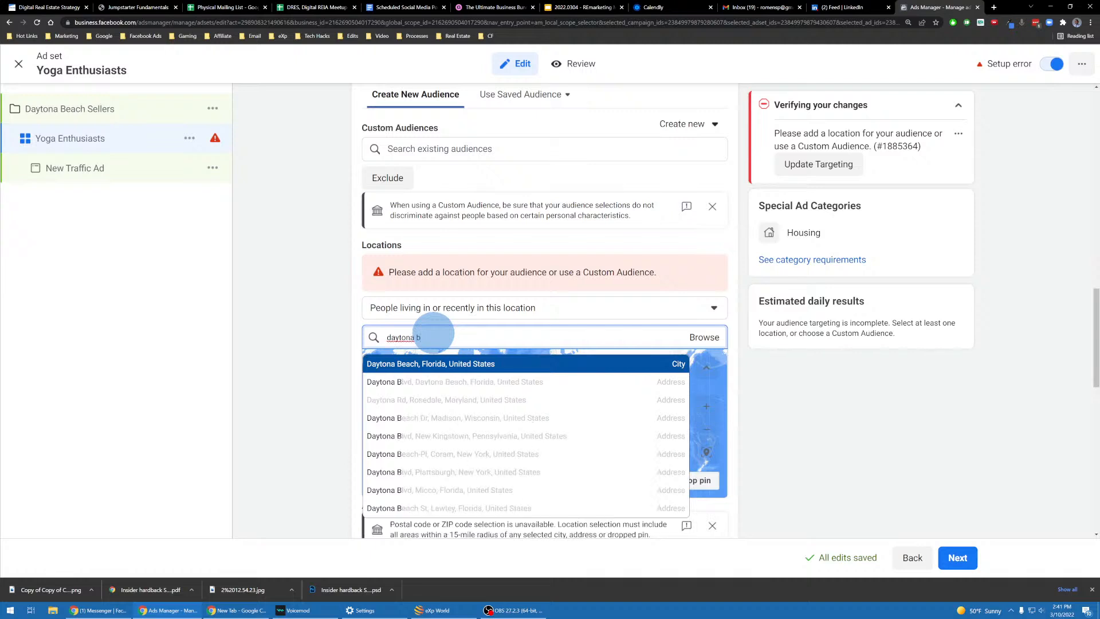
pyautogui.click(436, 364)
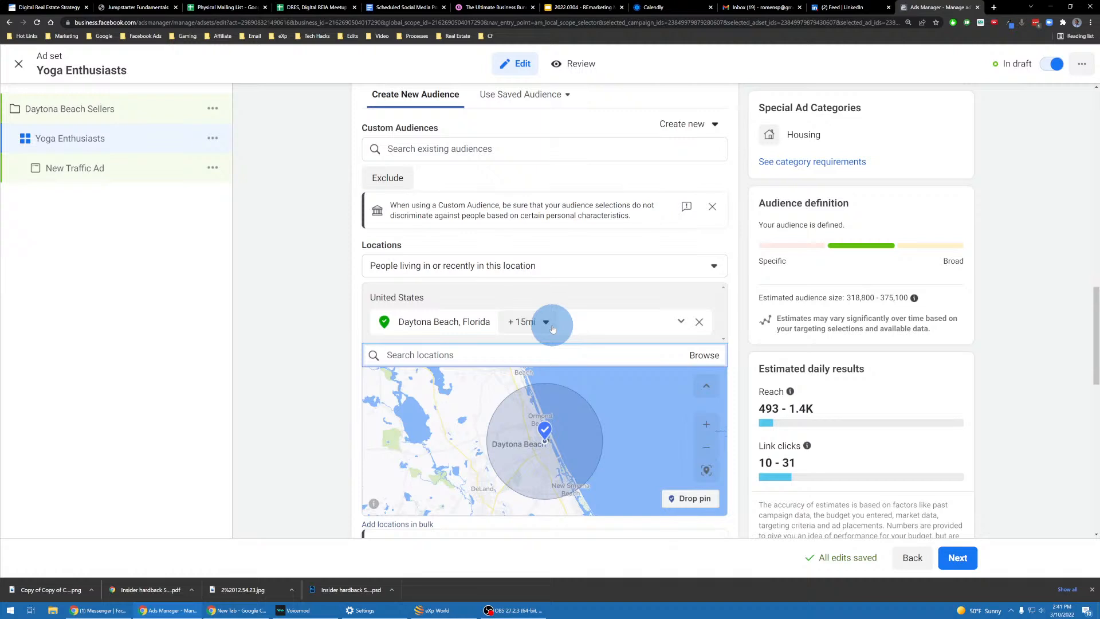
# Switch the ad set back to a Daily Budget and lower it to $10
pyautogui.moveTo(790, 392)
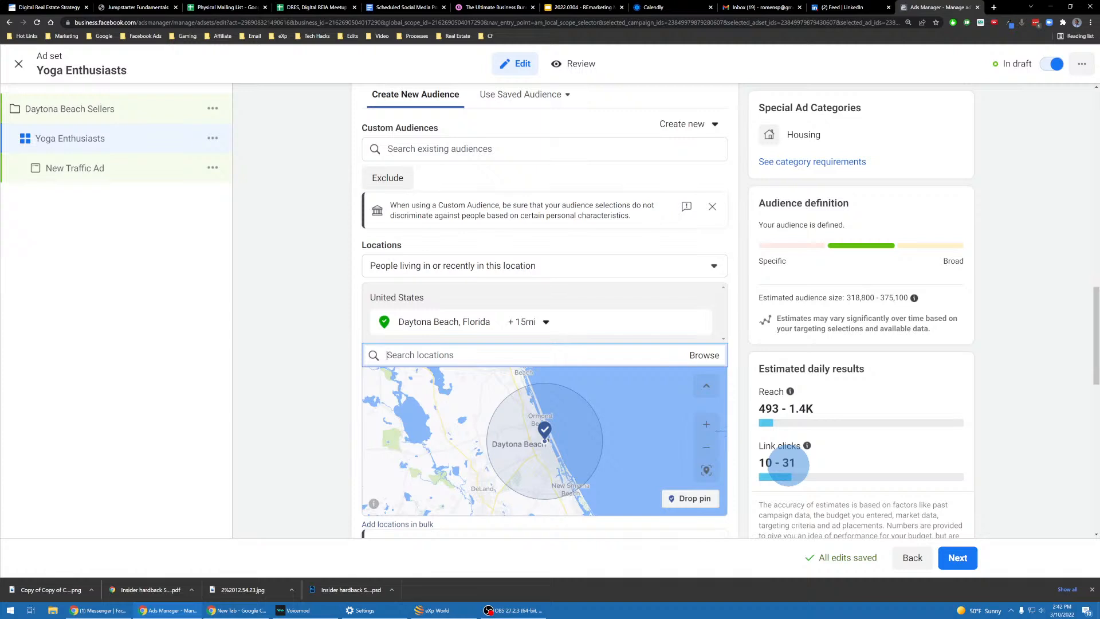
pyautogui.scroll(3, 681, 337)
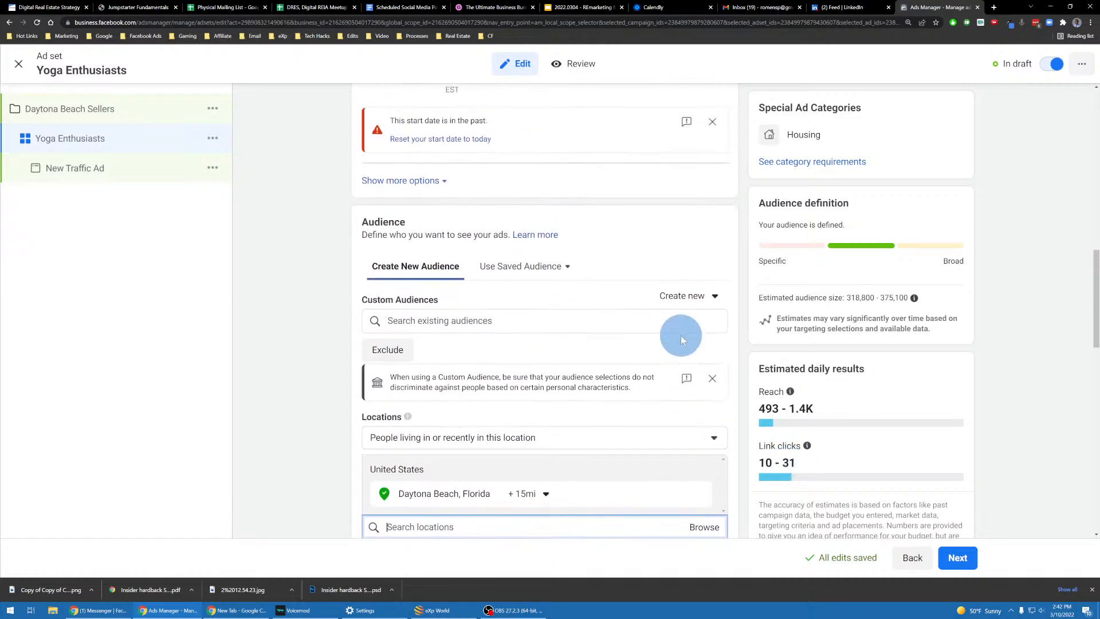
pyautogui.scroll(8, 680, 335)
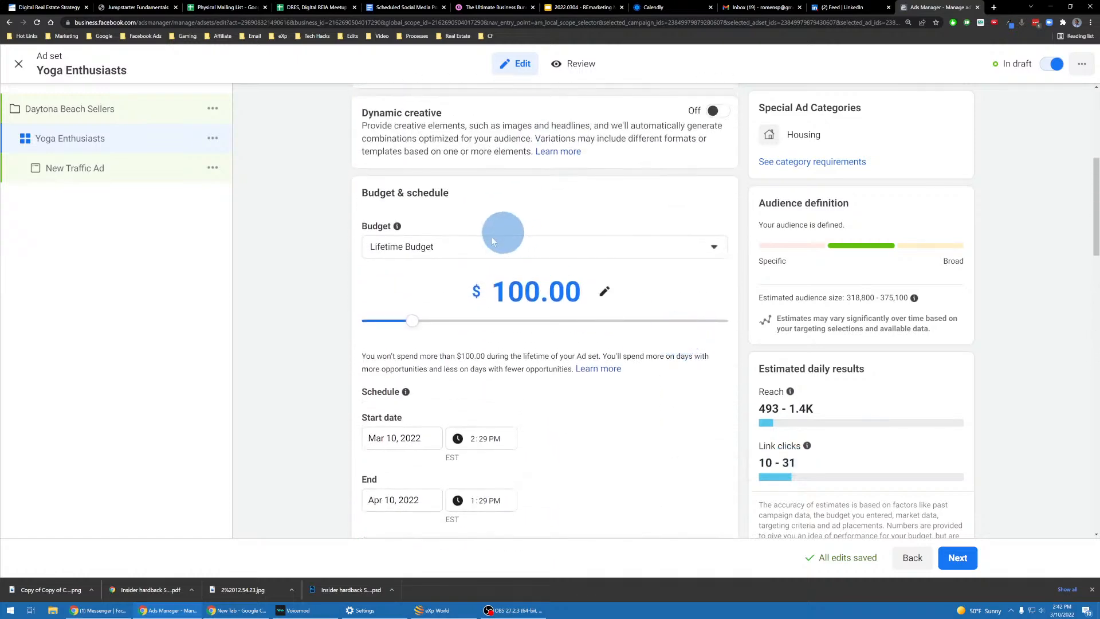
pyautogui.click(456, 244)
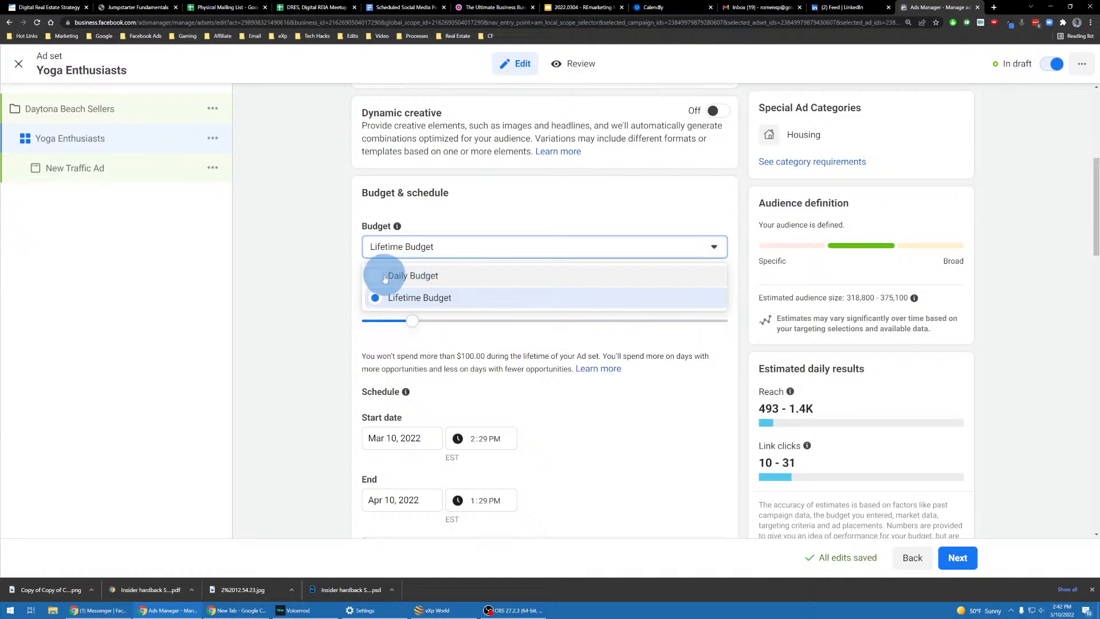
pyautogui.click(371, 278)
pyautogui.scroll(-4, 332, 249)
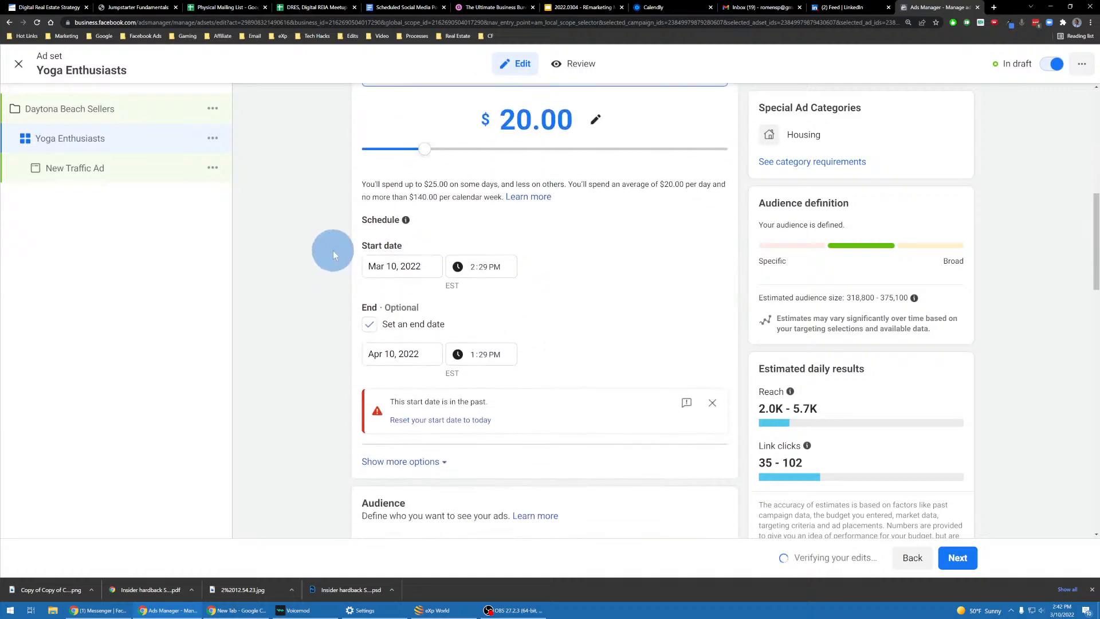
pyautogui.scroll(7, 333, 252)
pyautogui.scroll(-2, 334, 252)
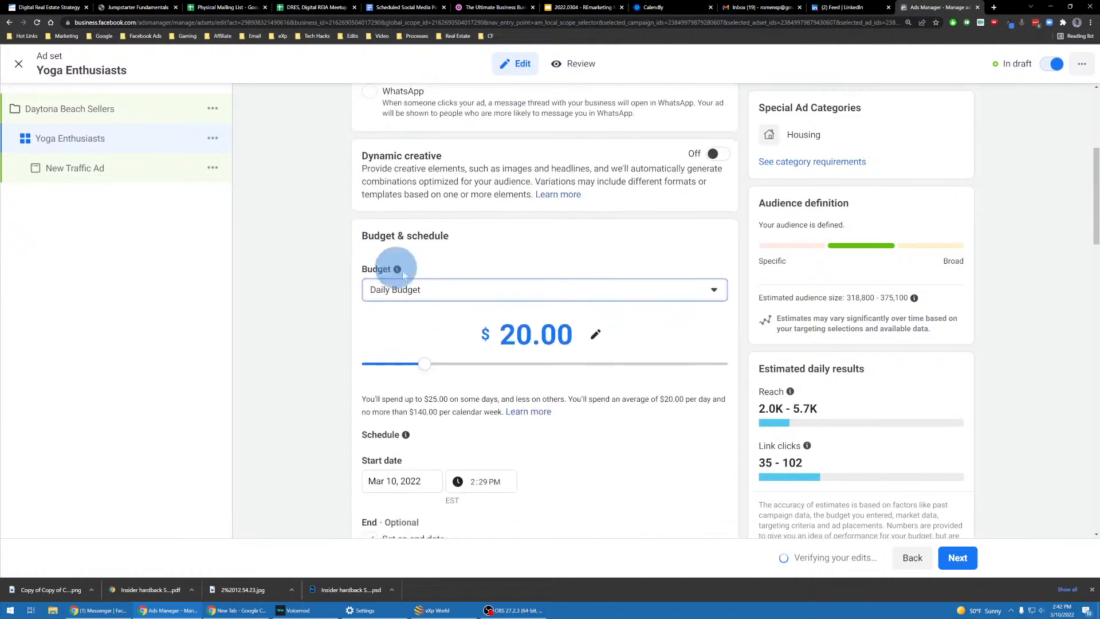
pyautogui.moveTo(423, 362); pyautogui.dragTo(394, 365)
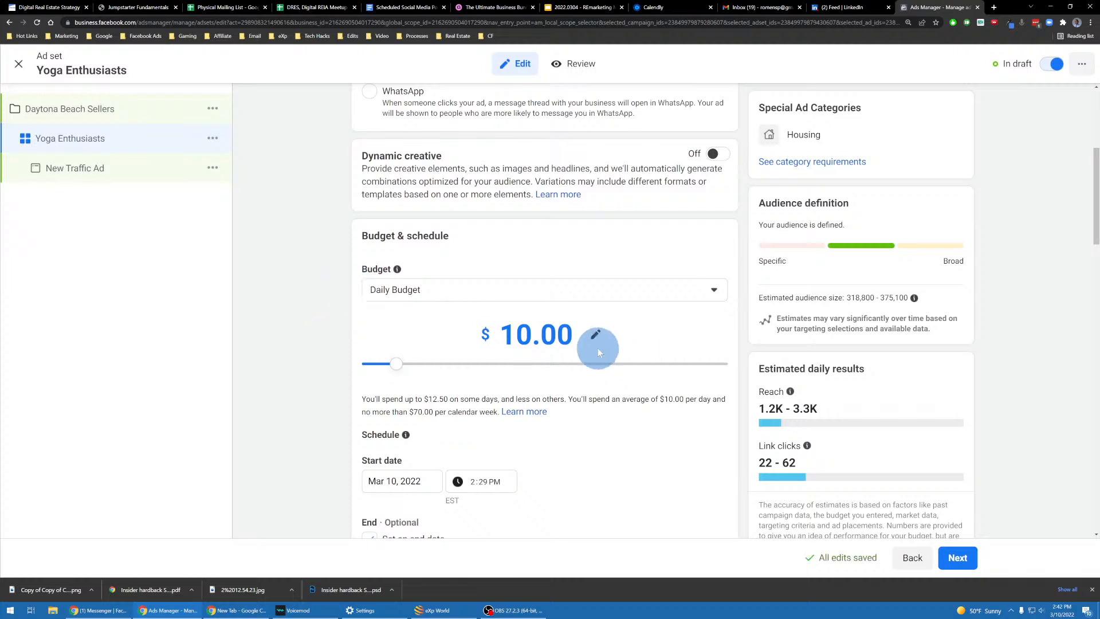
# Review the location type options for Daytona Beach and the audience's age and gender settings
pyautogui.scroll(-10, 572, 338)
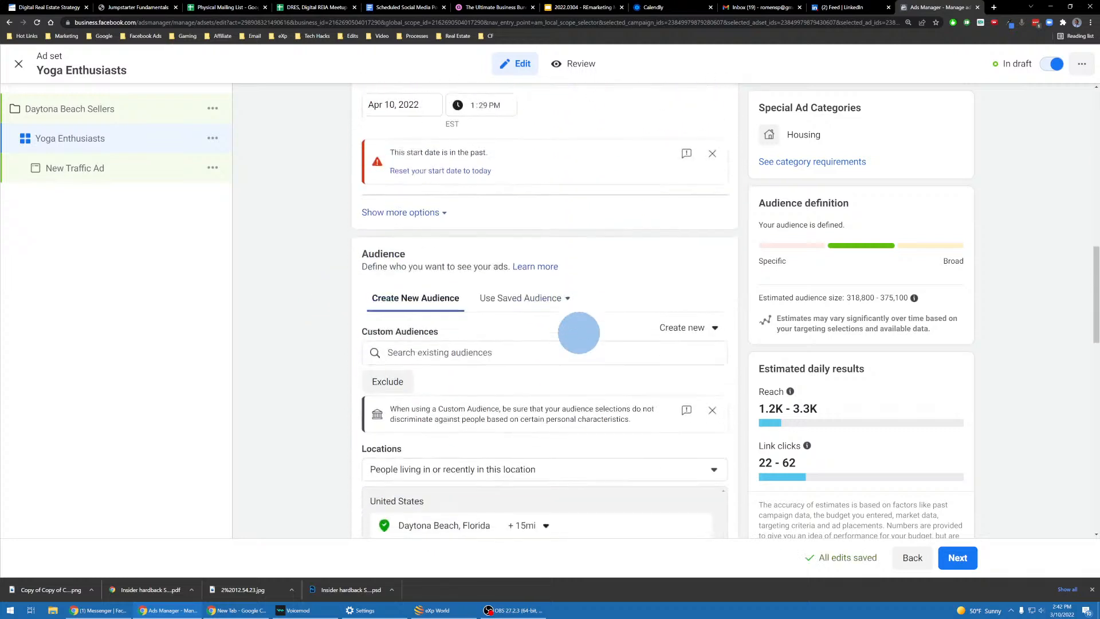
pyautogui.scroll(-1, 579, 332)
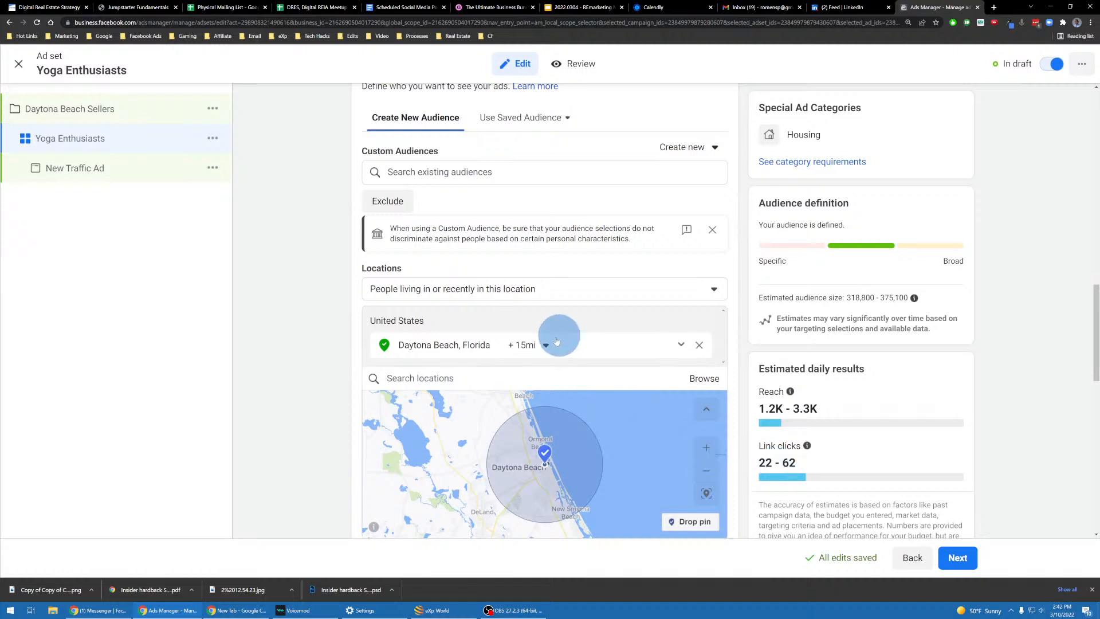
pyautogui.click(417, 295)
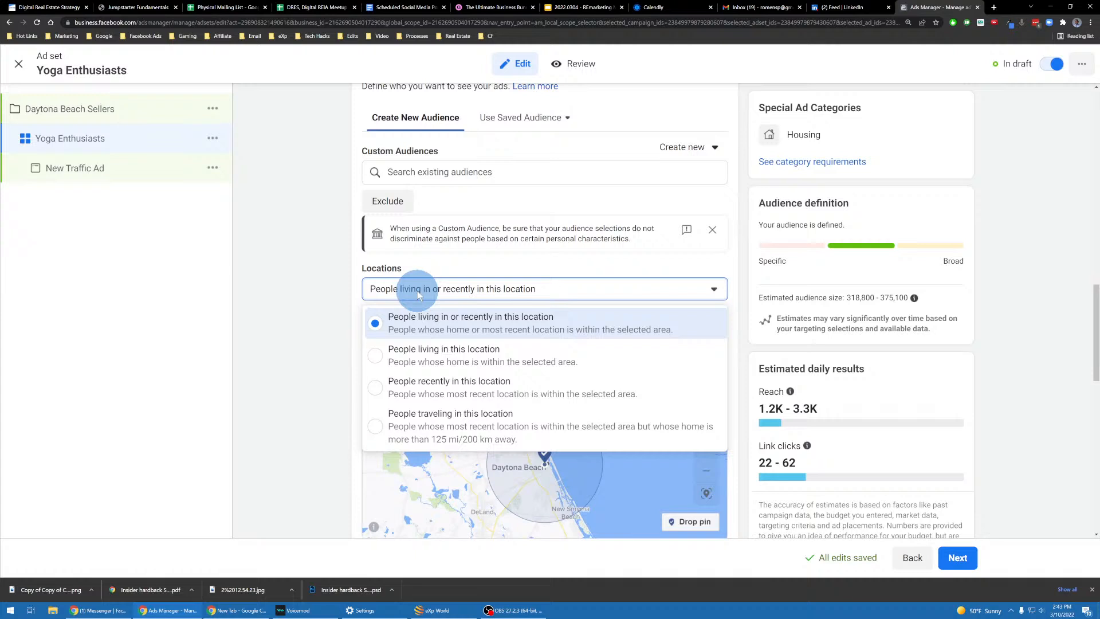
pyautogui.click(324, 295)
pyautogui.scroll(-3, 291, 287)
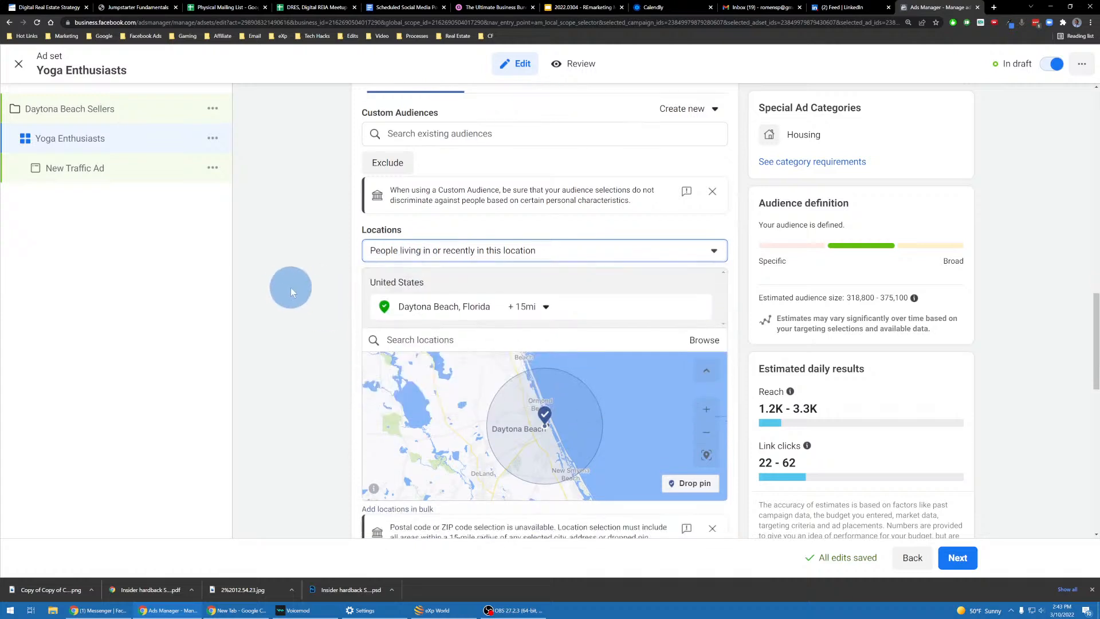
pyautogui.scroll(-3, 293, 287)
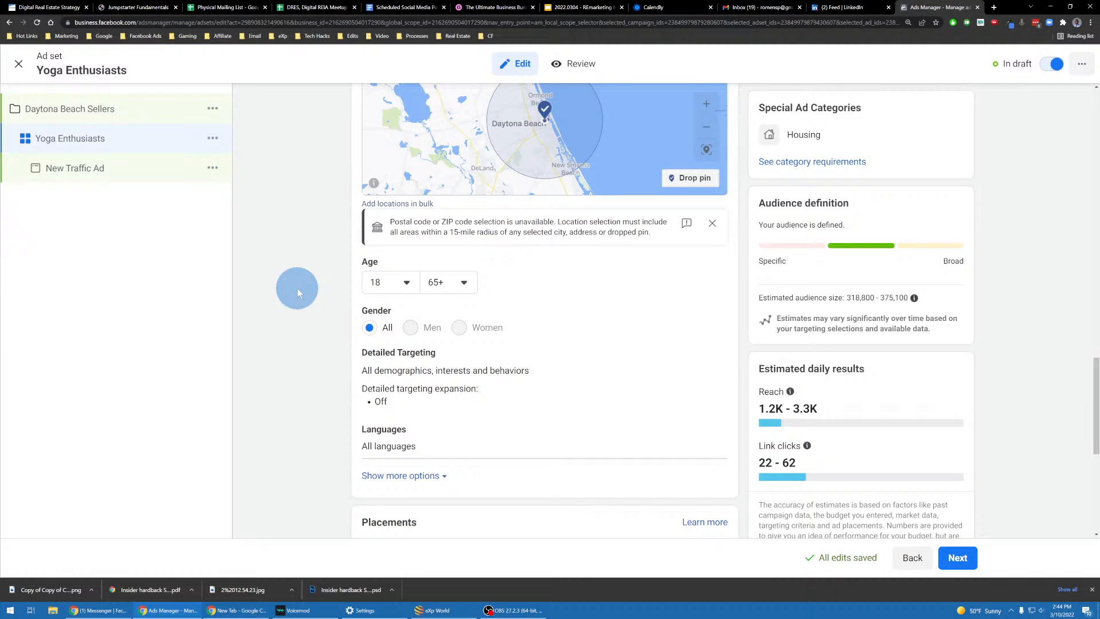
# Check the Detailed Targeting explanation and open its demographics, interests and behaviors for editing
pyautogui.scroll(-2, 455, 351)
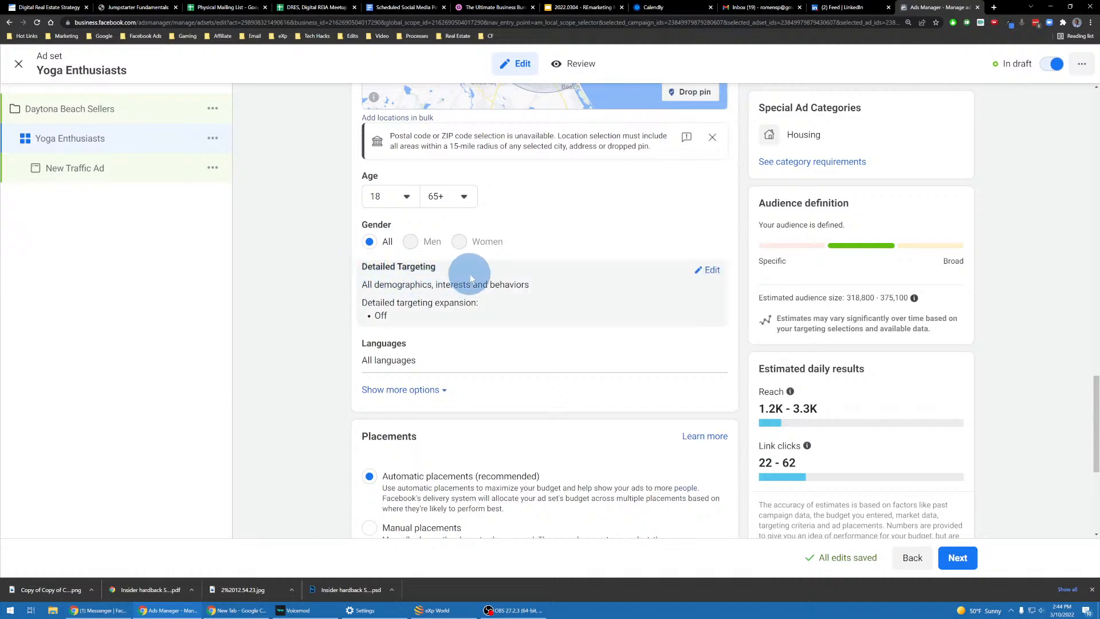
pyautogui.moveTo(442, 266)
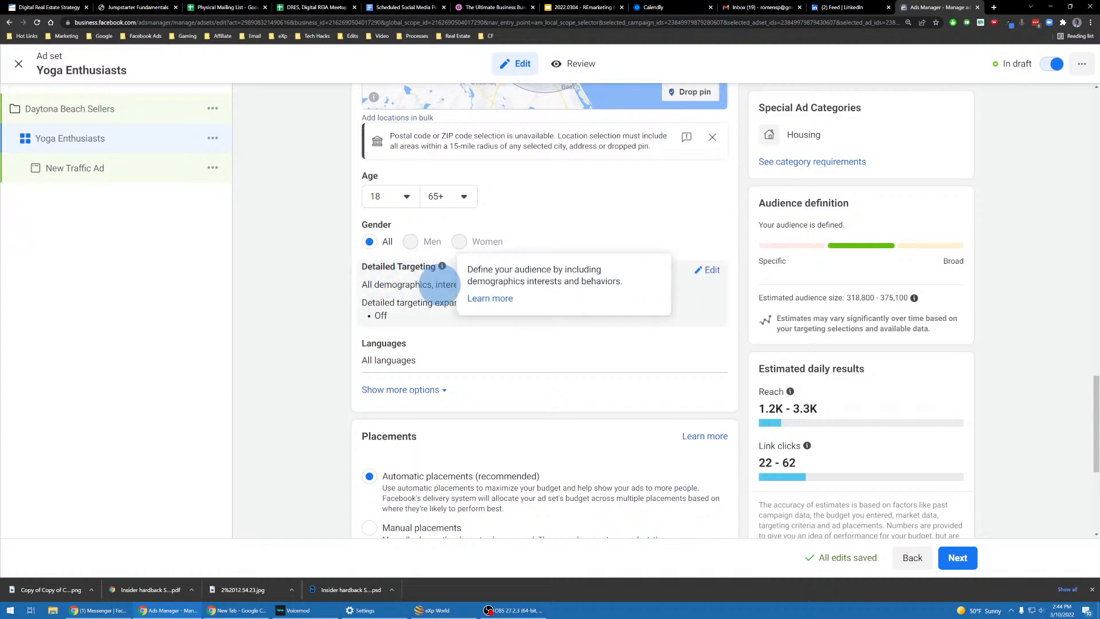
pyautogui.click(711, 271)
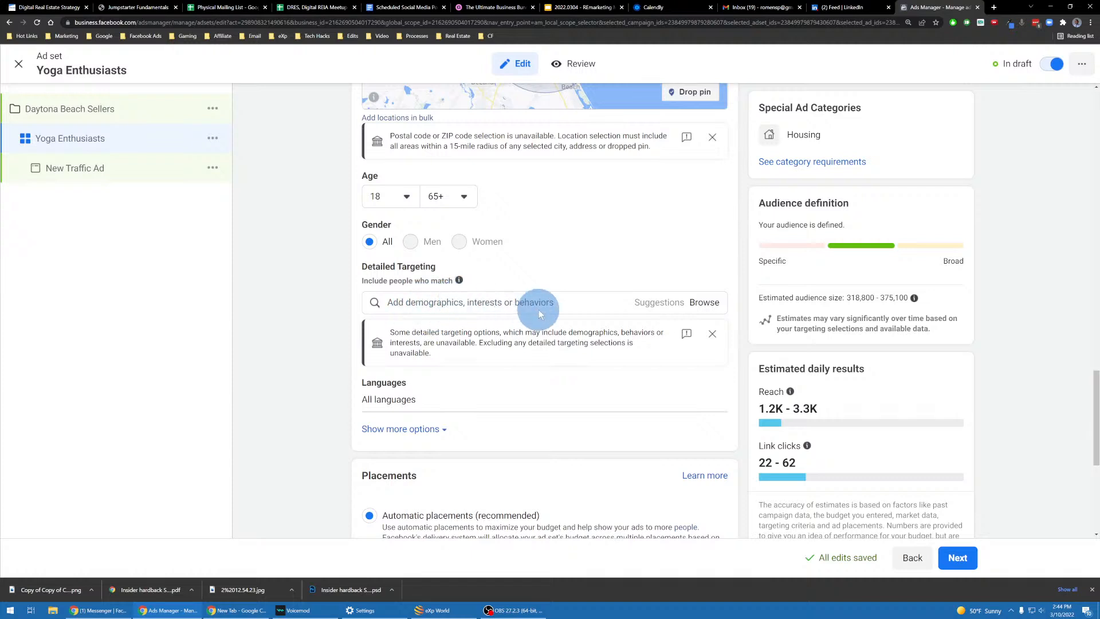
pyautogui.scroll(-1, 534, 301)
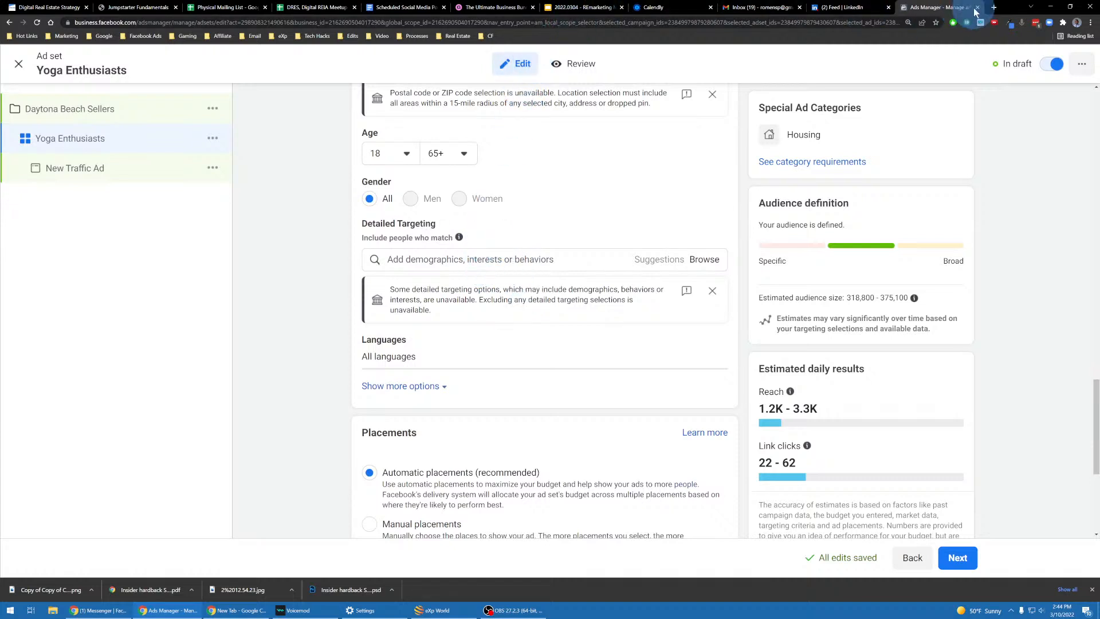
# Switch to the REmarketing presentation in Google Slides and open the Ad Sets - Interests slide
pyautogui.click(591, 10)
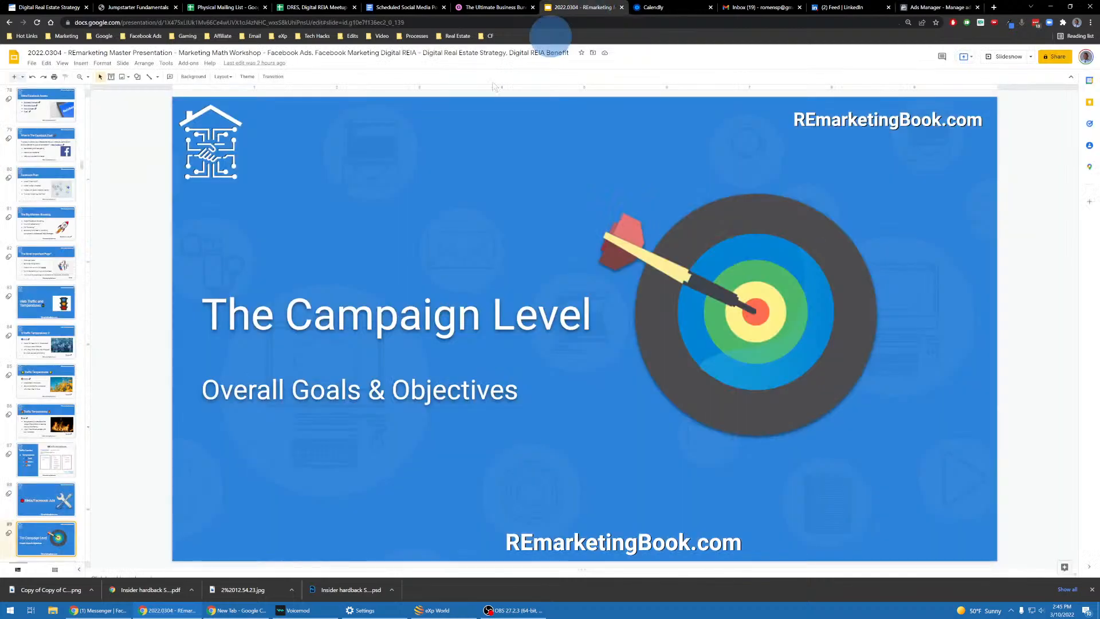
pyautogui.scroll(-4, 72, 277)
pyautogui.scroll(-10, 71, 295)
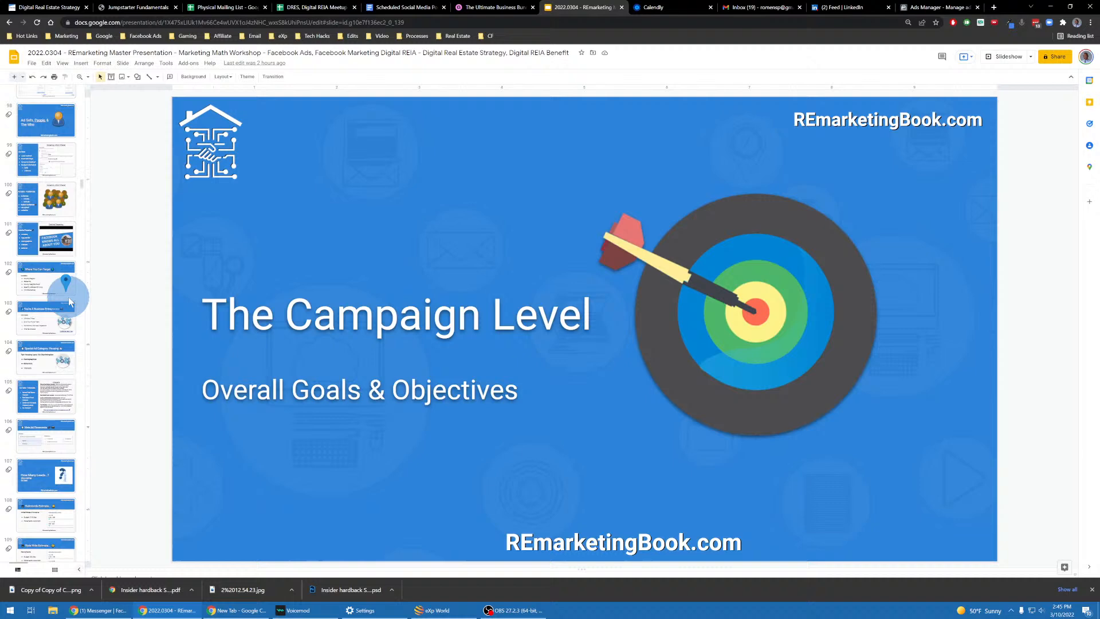
pyautogui.click(69, 395)
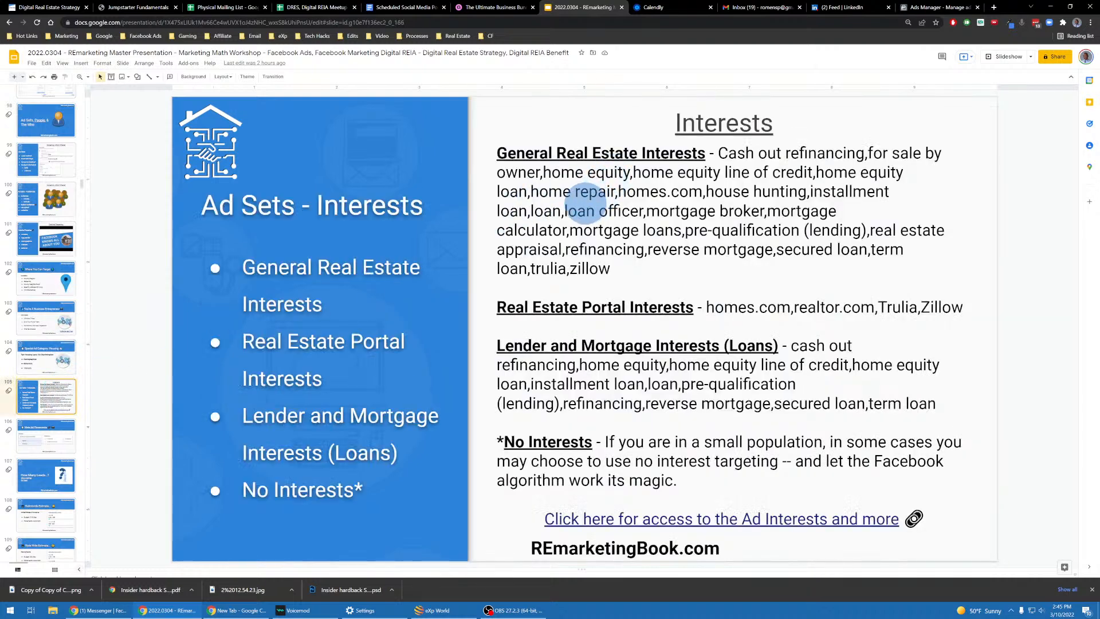
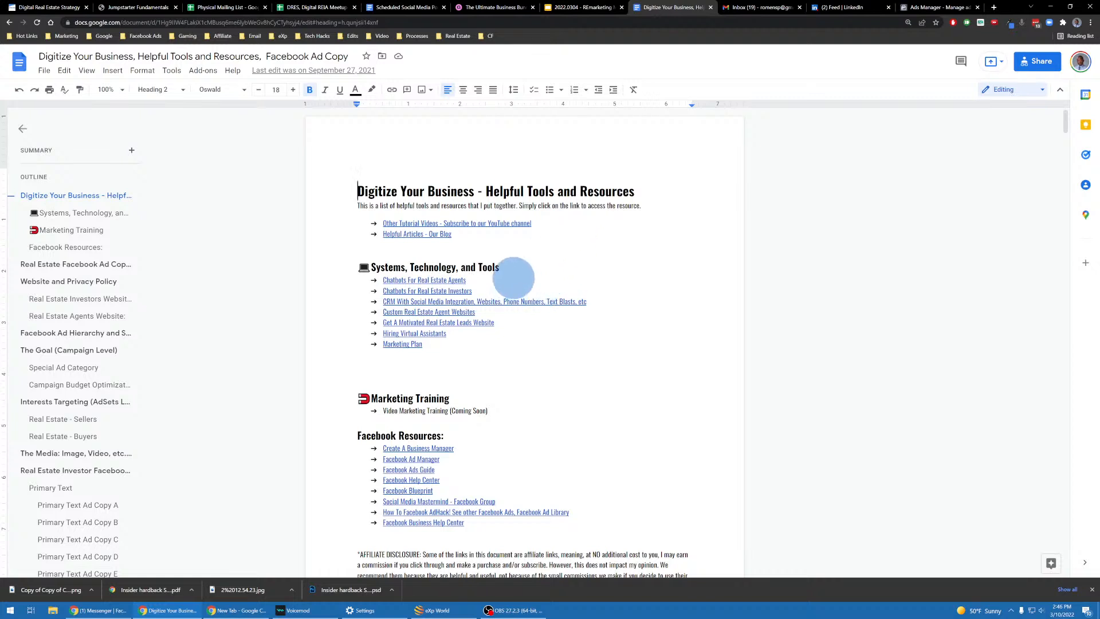
# In the Digitize Your Business resource document, examine the Interests Targeting (AdSets Level) section with its seller interest lists, and the outline
pyautogui.scroll(-18, 513, 277)
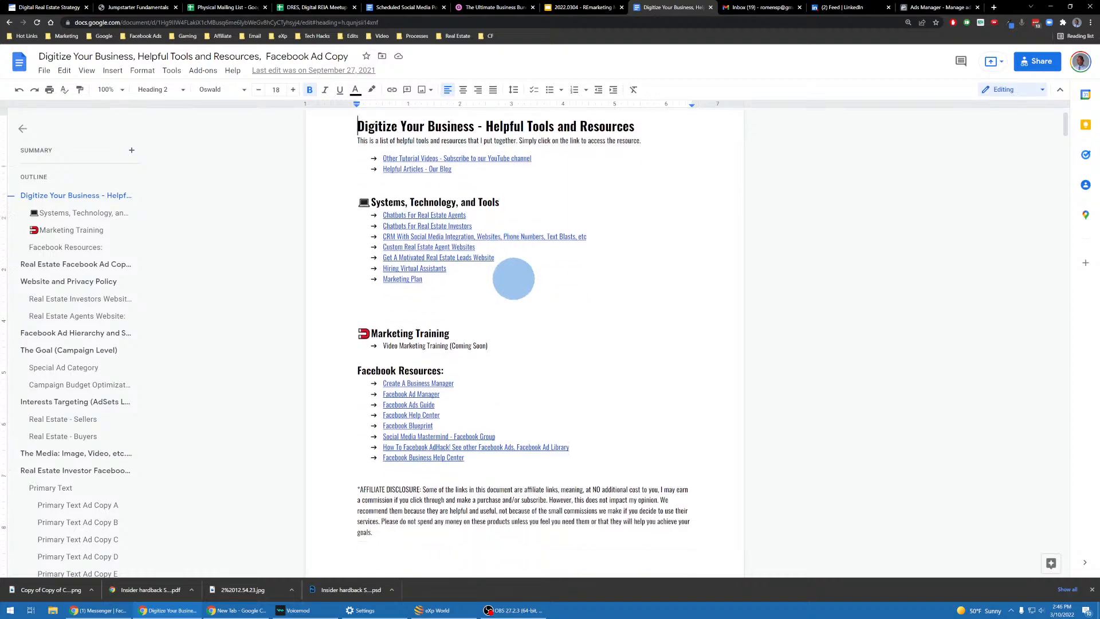
pyautogui.scroll(-10, 513, 278)
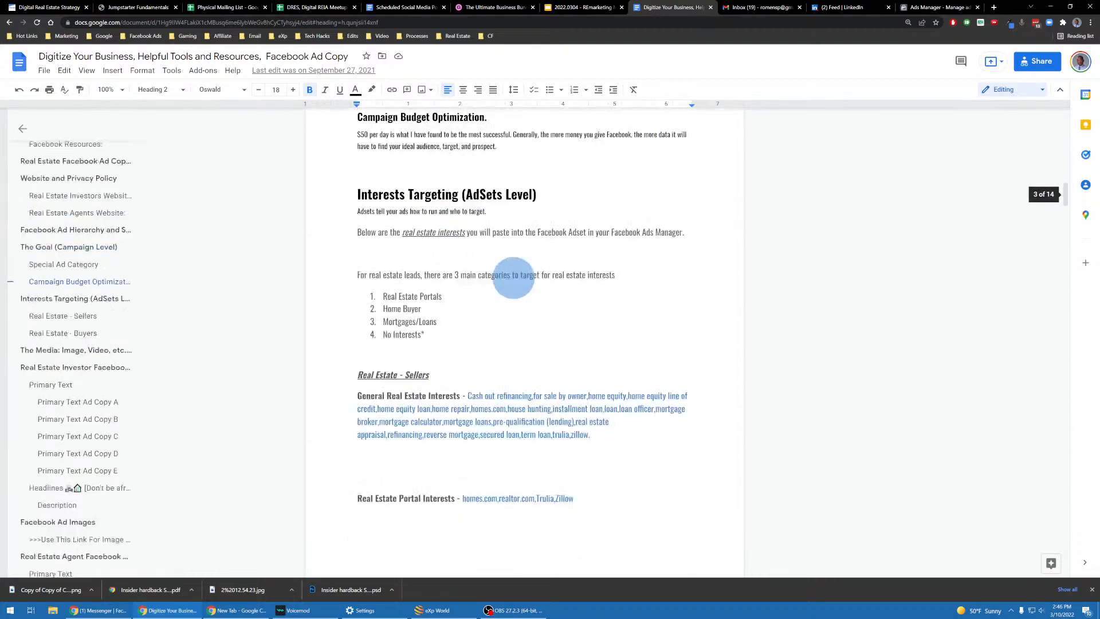
pyautogui.scroll(15, 520, 255)
pyautogui.scroll(-10, 520, 254)
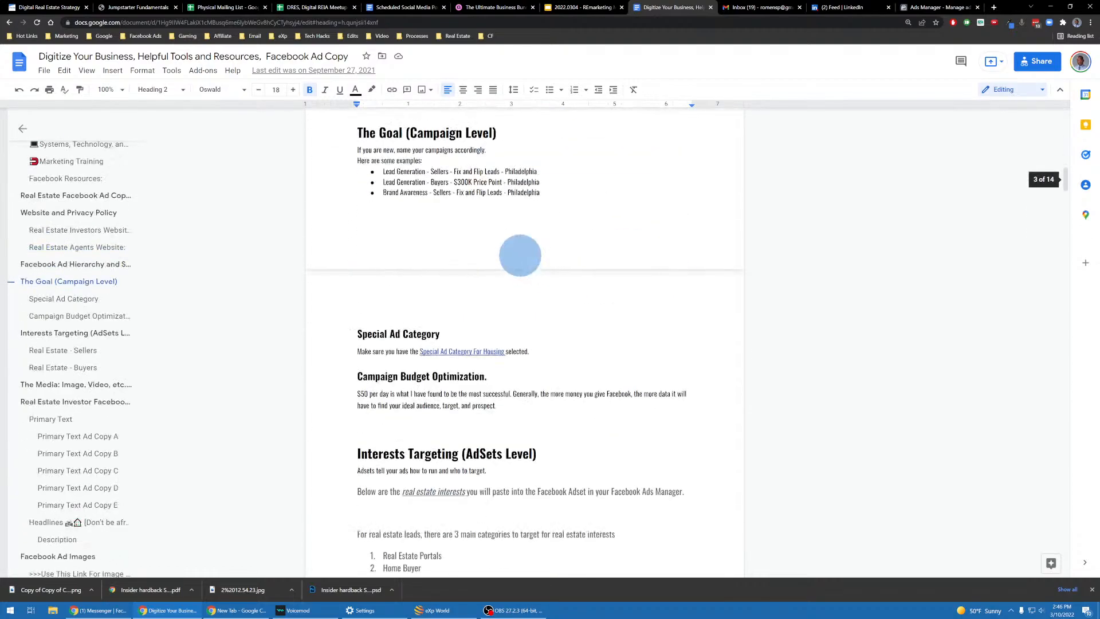
pyautogui.scroll(2, 454, 250)
pyautogui.scroll(-5, 454, 250)
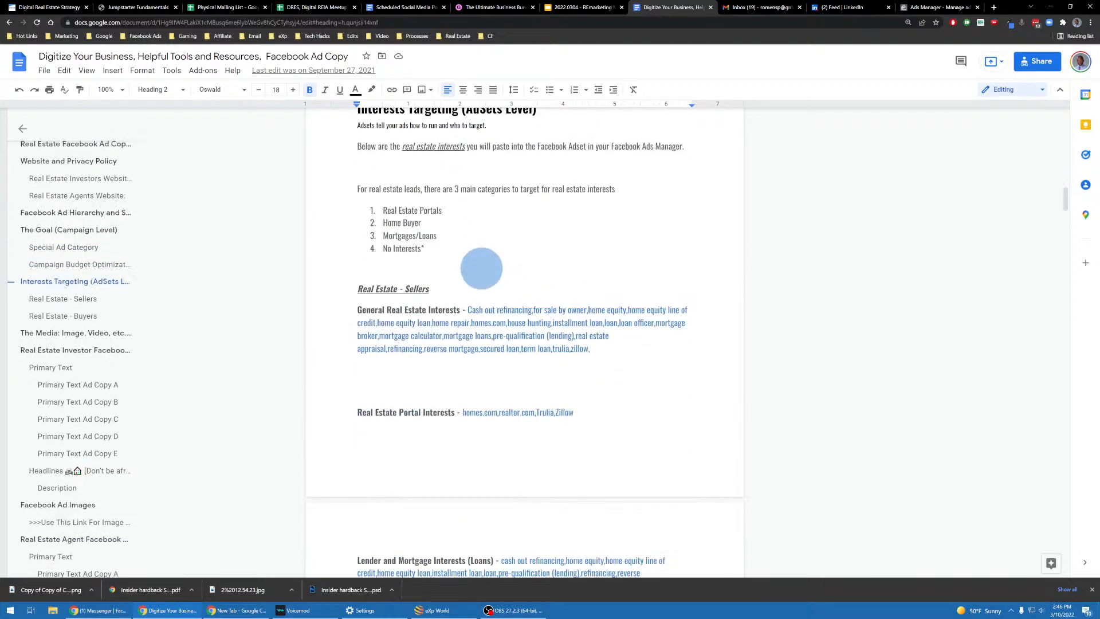
pyautogui.scroll(2, 447, 223)
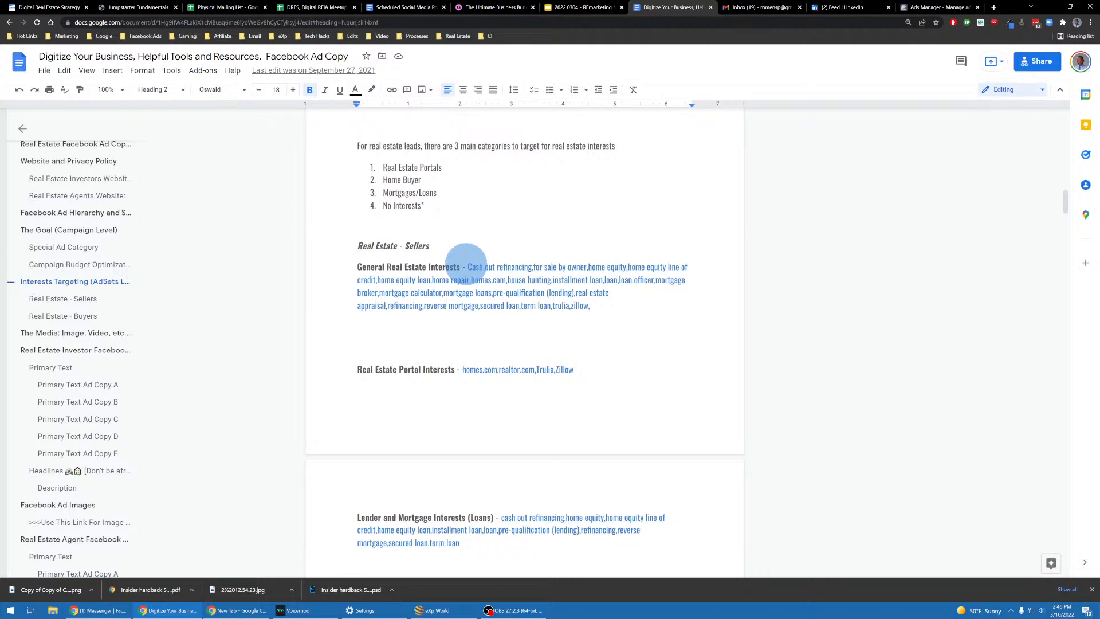
pyautogui.hotkey('ctrl', '+')
pyautogui.hotkey('ctrl', '+')
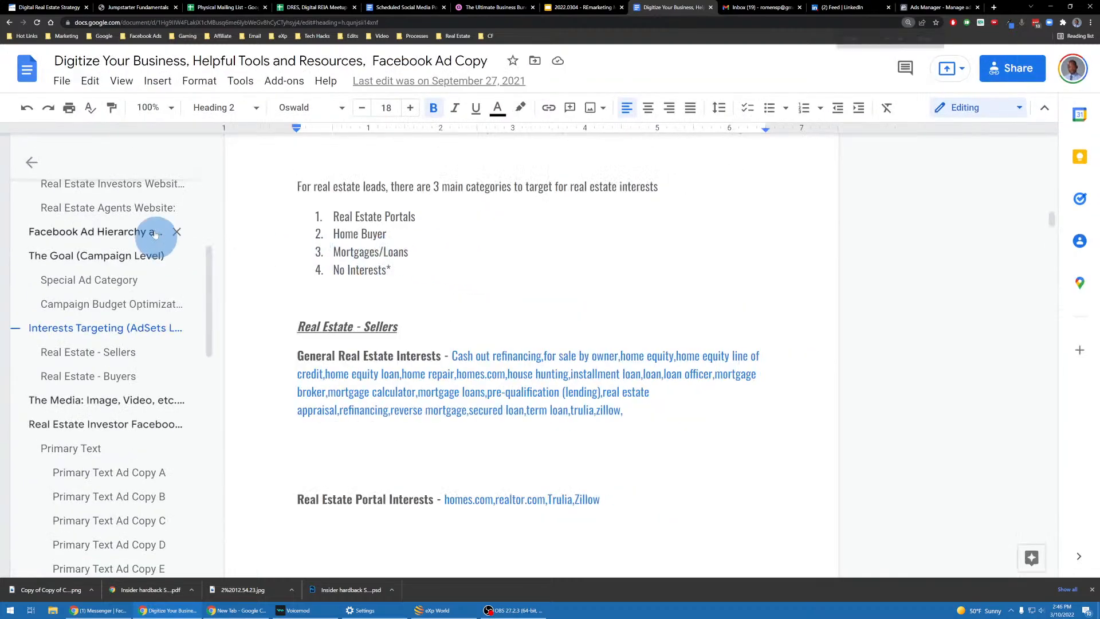
pyautogui.scroll(5, 155, 233)
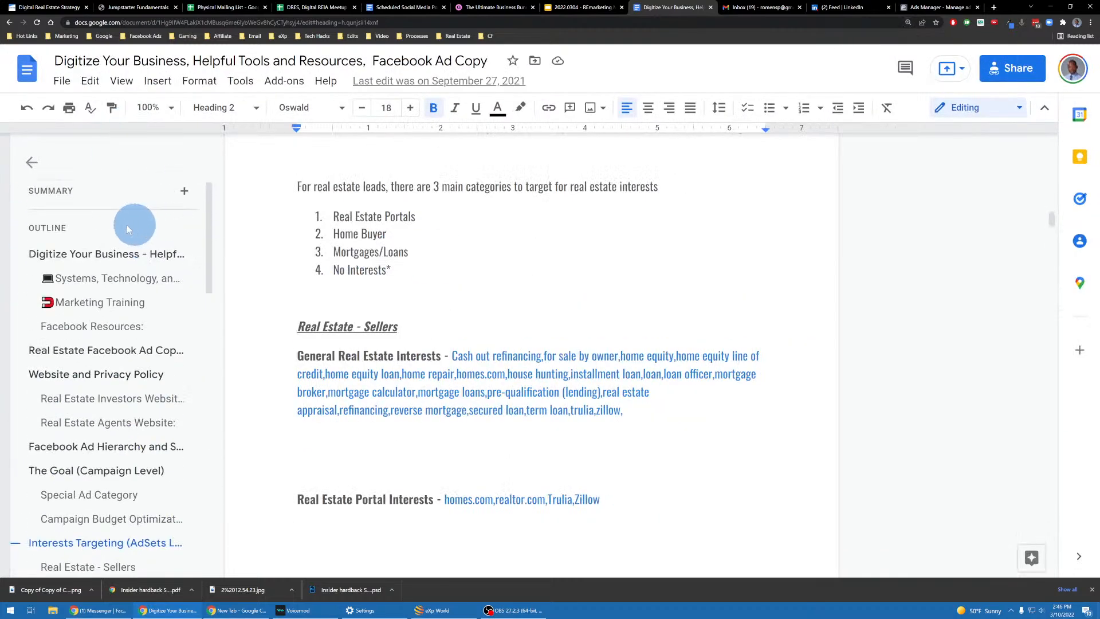
pyautogui.scroll(-3, 109, 246)
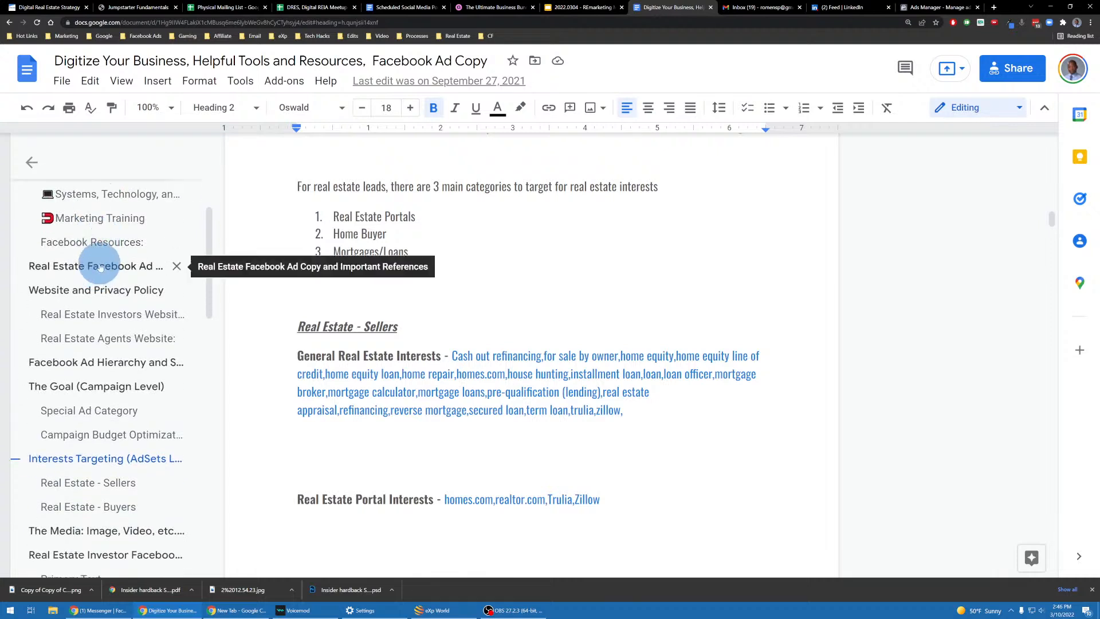
# Review the Real Estate - Sellers and Real Estate - Buyers interest lists and the No Interests note in the resource document
pyautogui.scroll(-5, 98, 245)
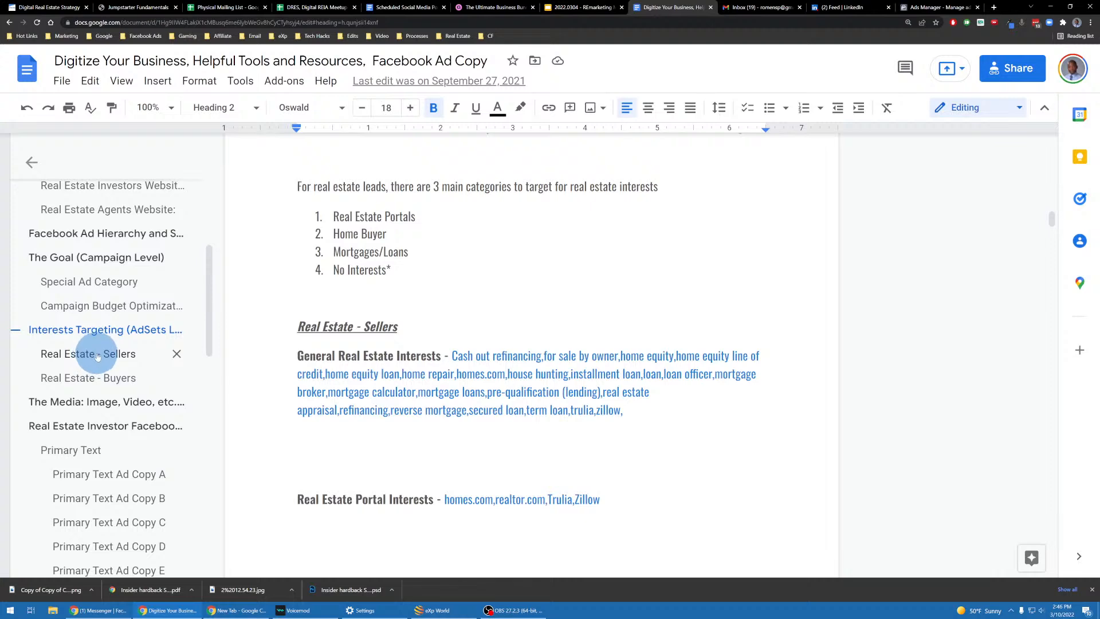
pyautogui.click(97, 356)
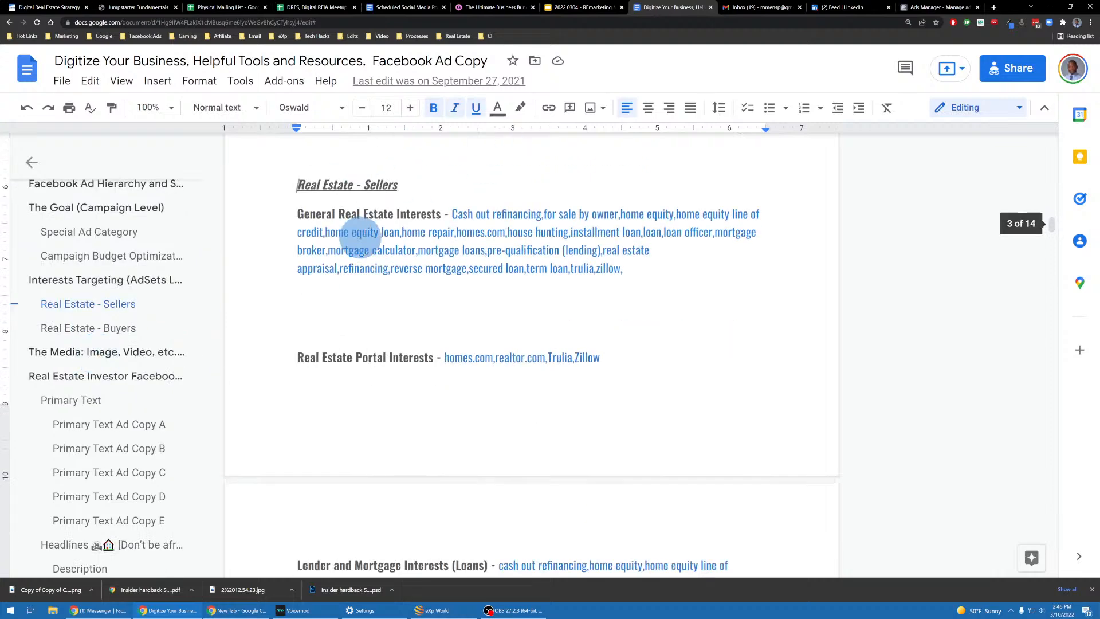
pyautogui.click(92, 329)
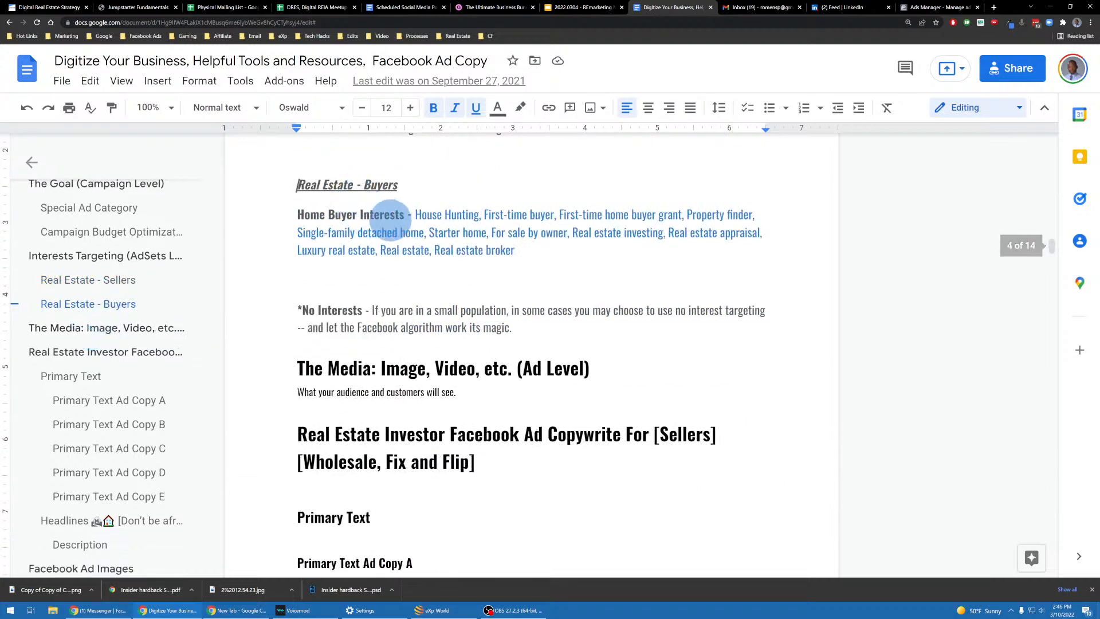
pyautogui.scroll(-1, 135, 275)
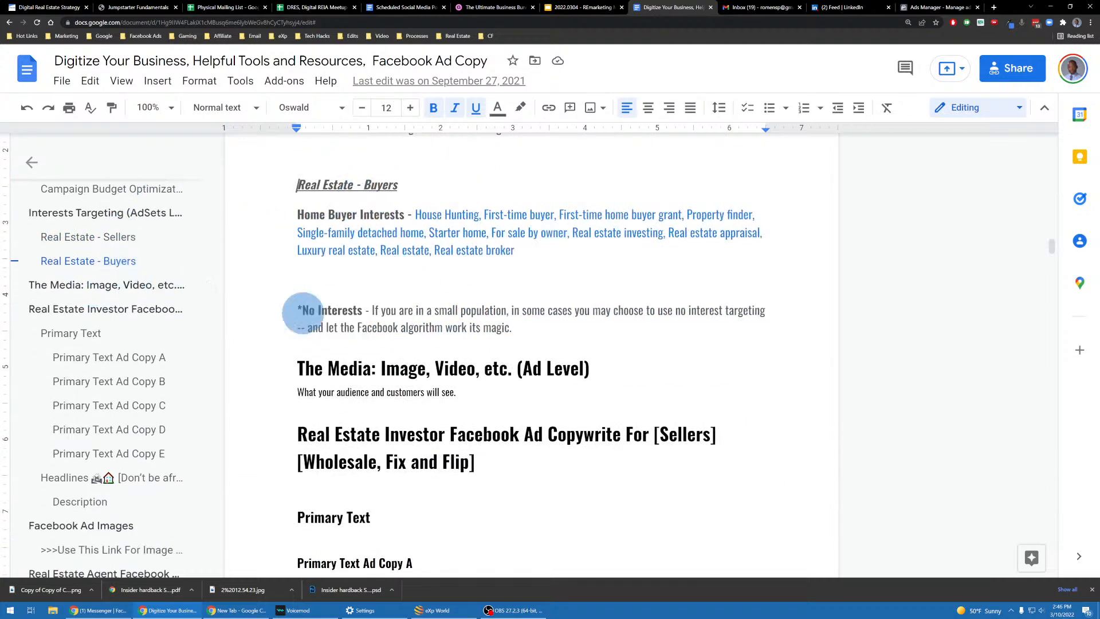
# Read through the real estate investor ad copy for sellers, from Primary Text Ad Copy A to the emoji headlines
pyautogui.scroll(-2, 403, 299)
pyautogui.scroll(-7, 403, 299)
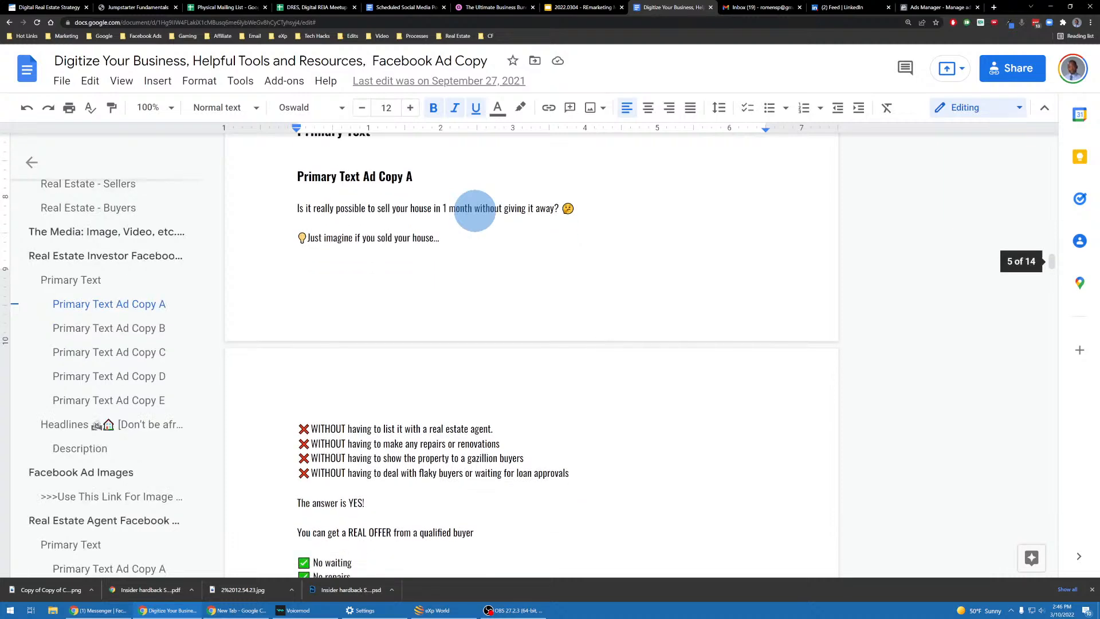
pyautogui.scroll(2, 437, 211)
pyautogui.scroll(-2, 344, 203)
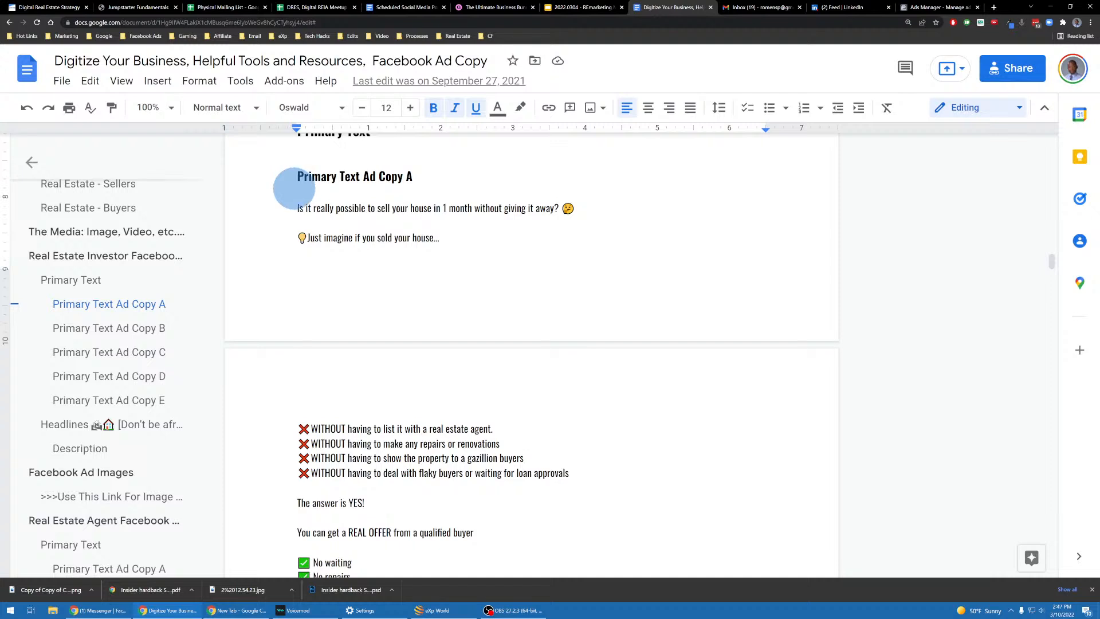
pyautogui.scroll(-1, 294, 188)
pyautogui.scroll(1, 293, 205)
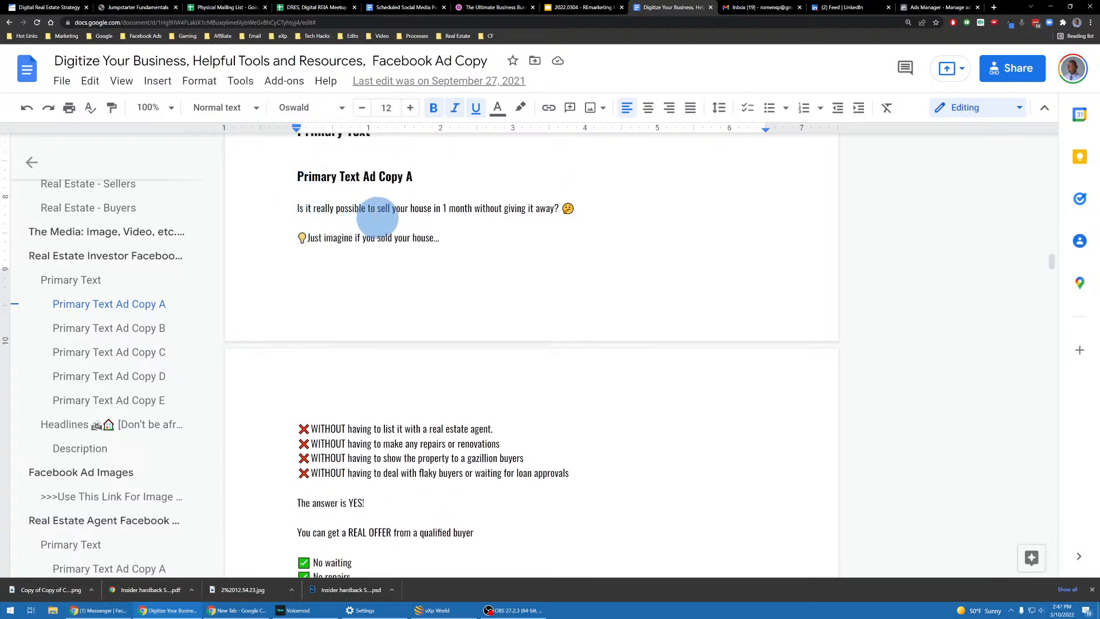
pyautogui.scroll(-6, 377, 218)
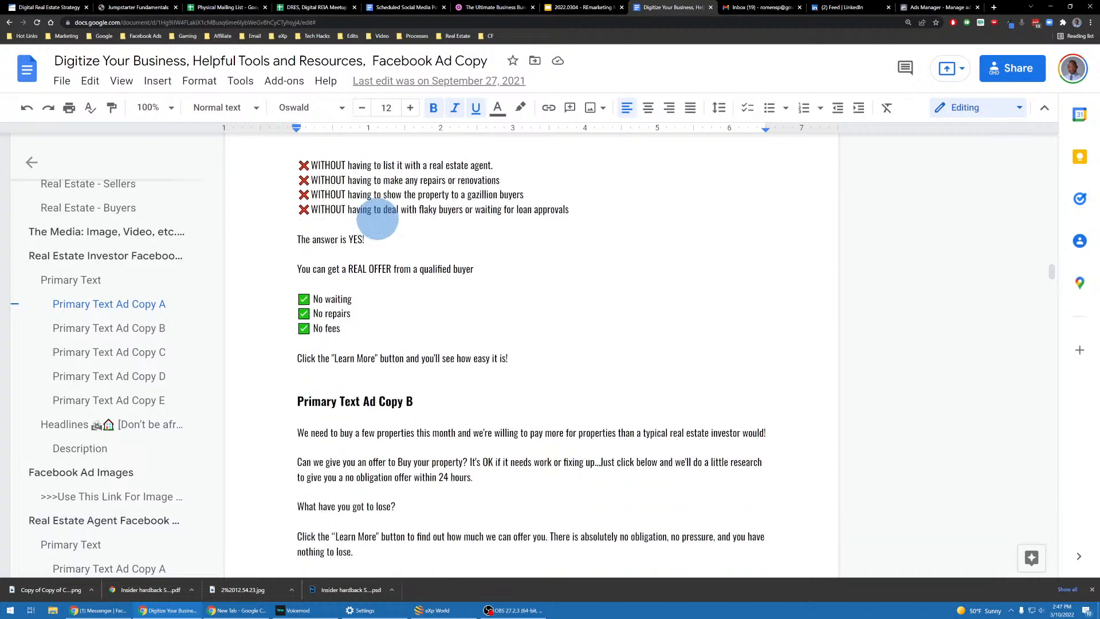
pyautogui.scroll(4, 400, 251)
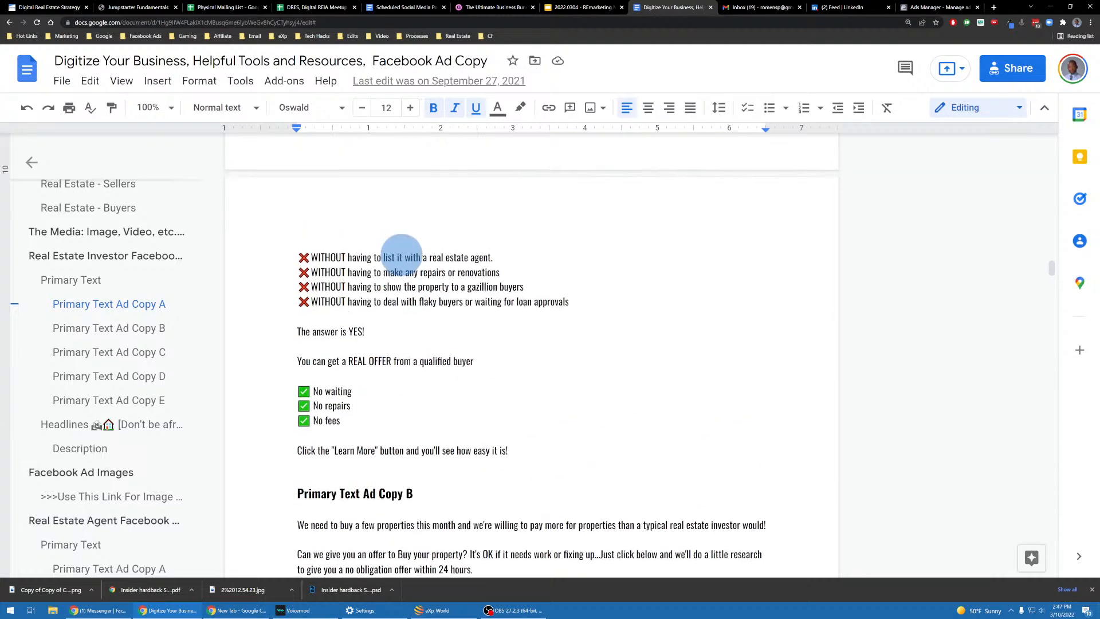
pyautogui.scroll(-2, 401, 254)
pyautogui.scroll(-8, 401, 252)
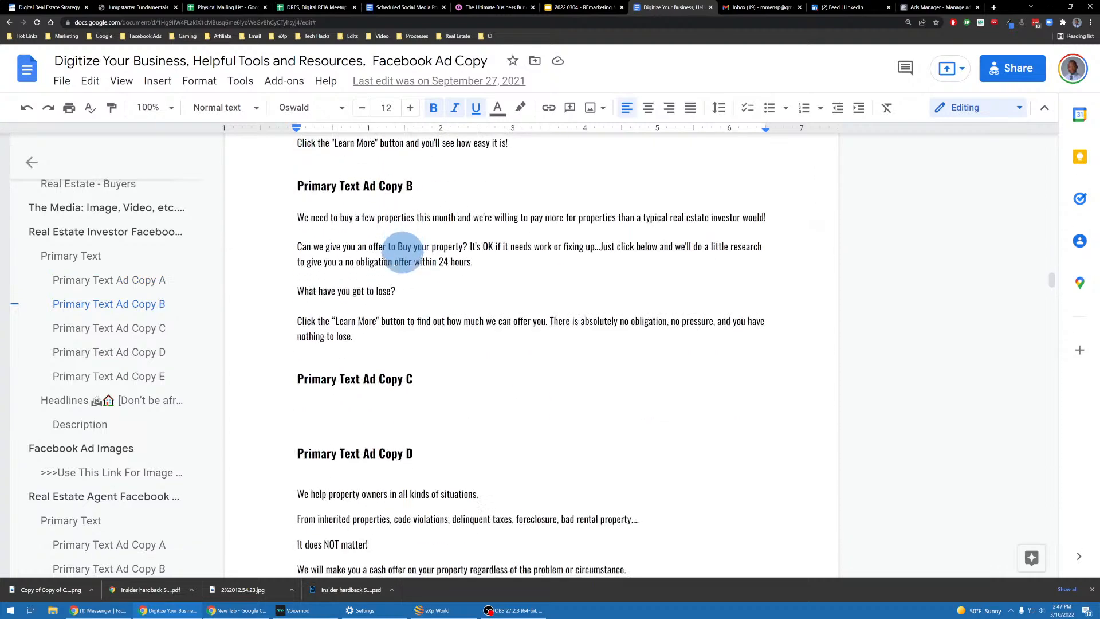
pyautogui.scroll(-15, 403, 250)
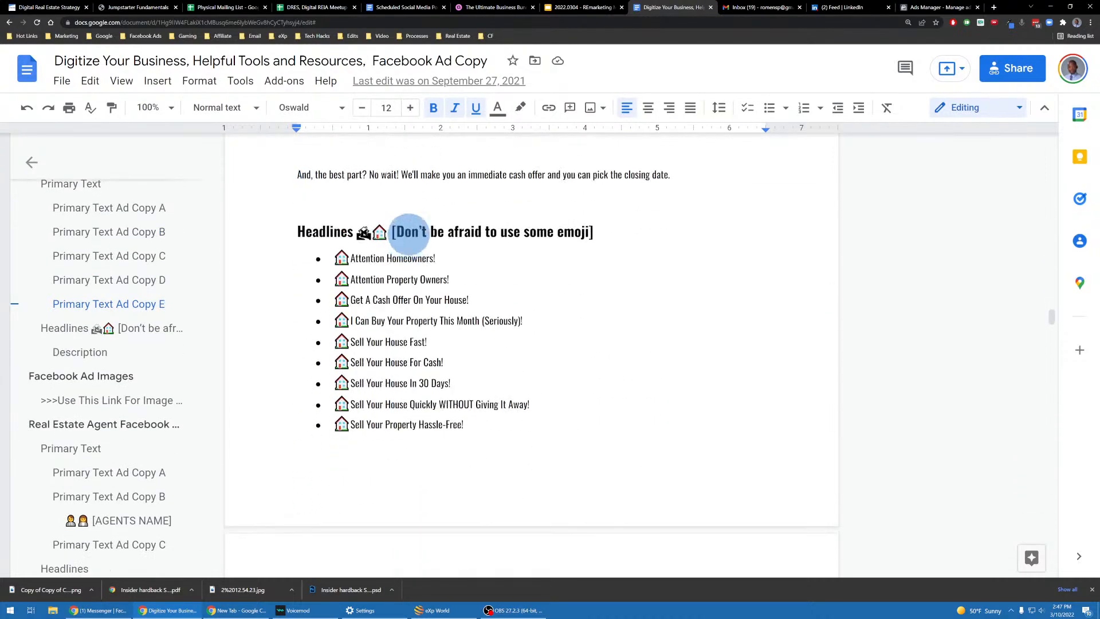
# Find the Facebook Ad Images section, check the Canva link attached to the New Listing image, and return to the document
pyautogui.scroll(-12, 412, 226)
pyautogui.scroll(3, 420, 217)
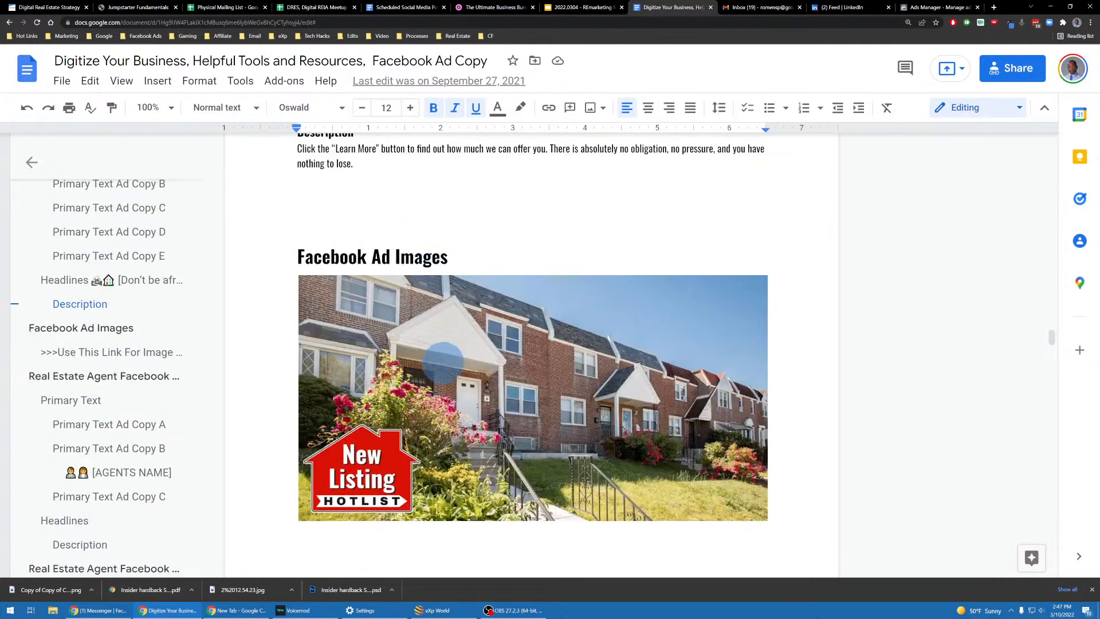
pyautogui.scroll(-2, 457, 340)
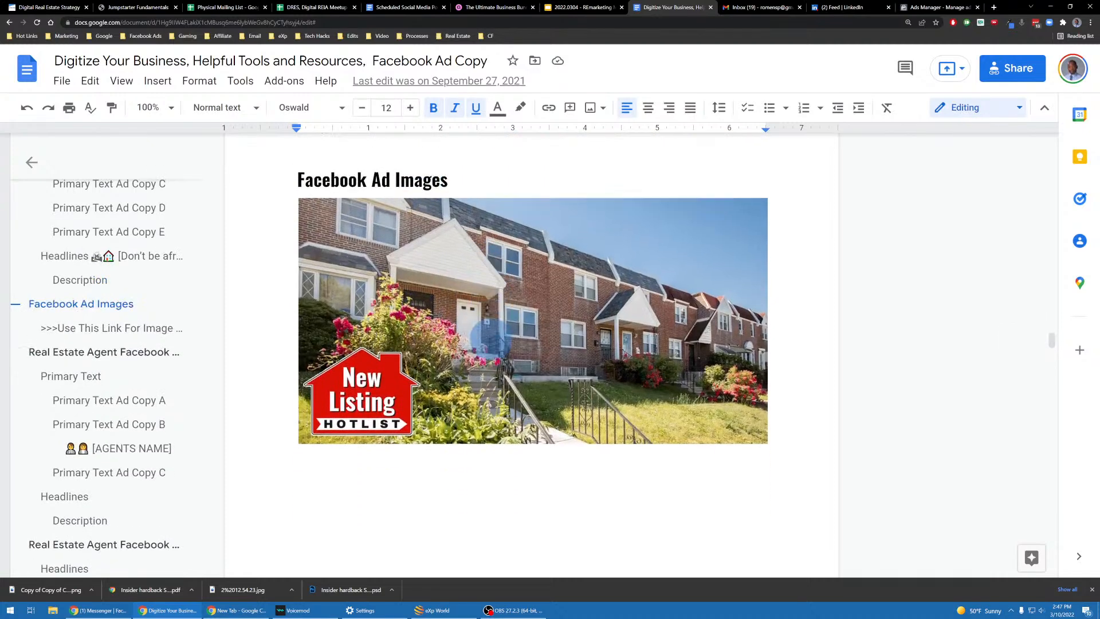
pyautogui.click(496, 300)
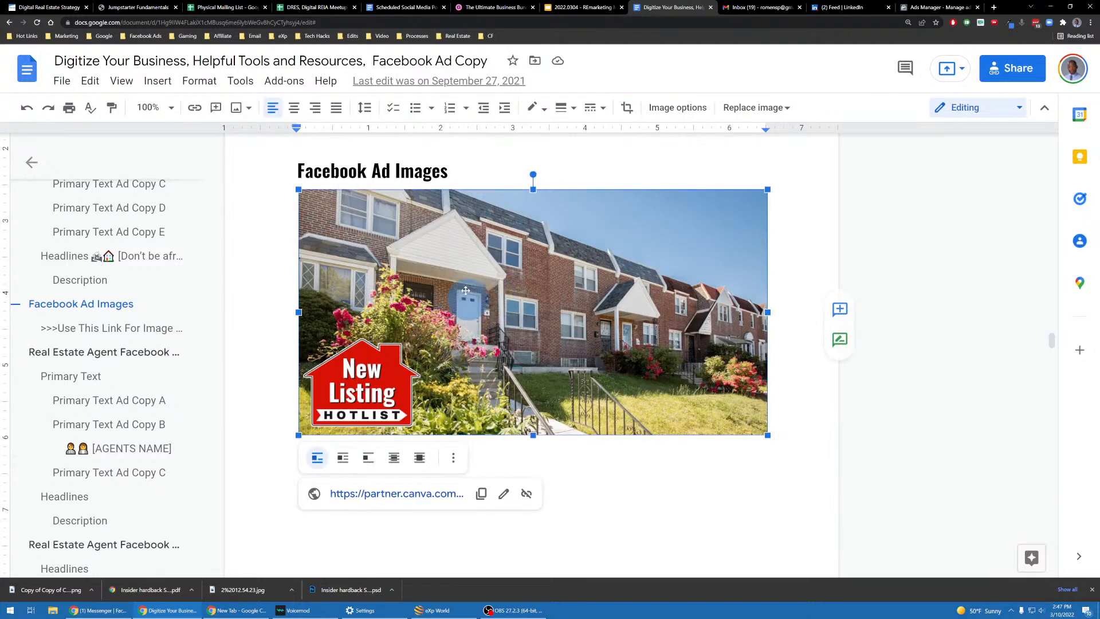
pyautogui.scroll(-2, 512, 304)
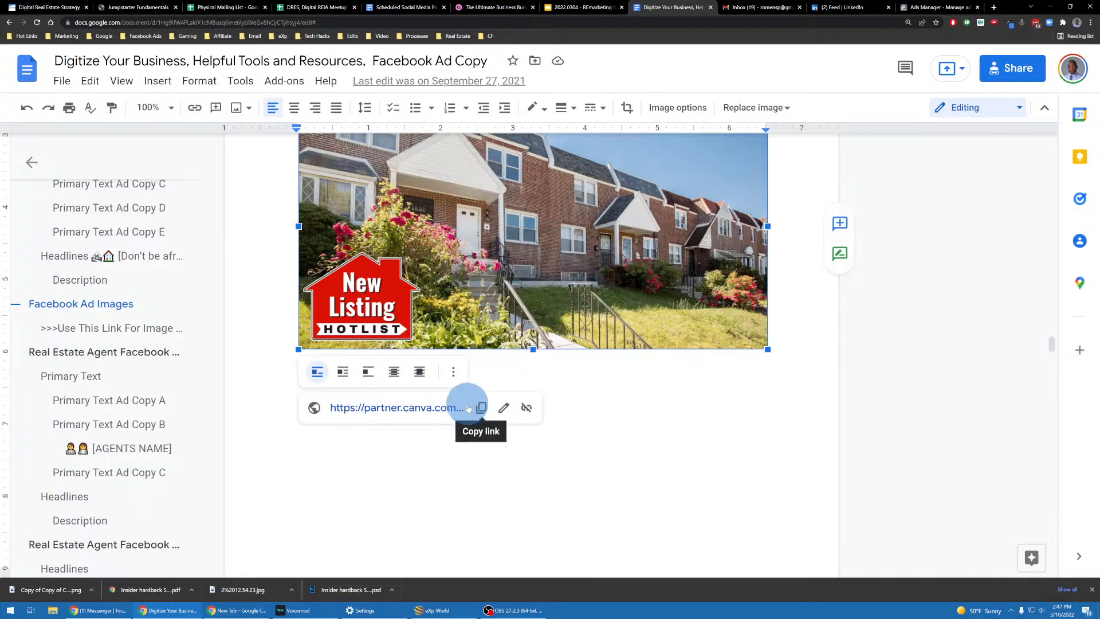
pyautogui.scroll(3, 447, 401)
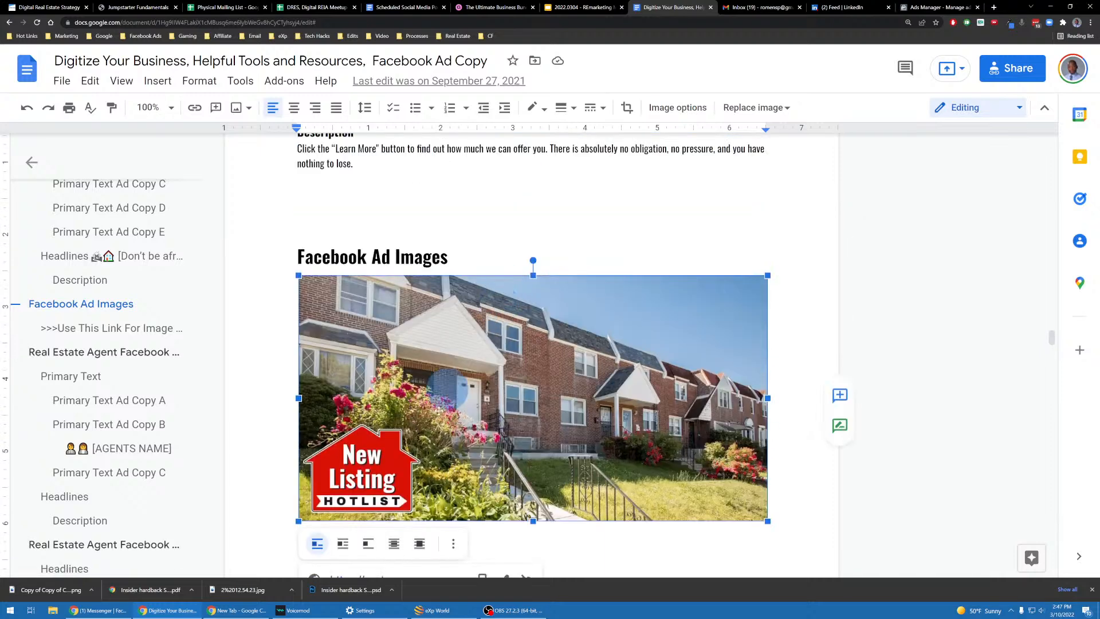
pyautogui.scroll(-2, 429, 444)
pyautogui.click(416, 494)
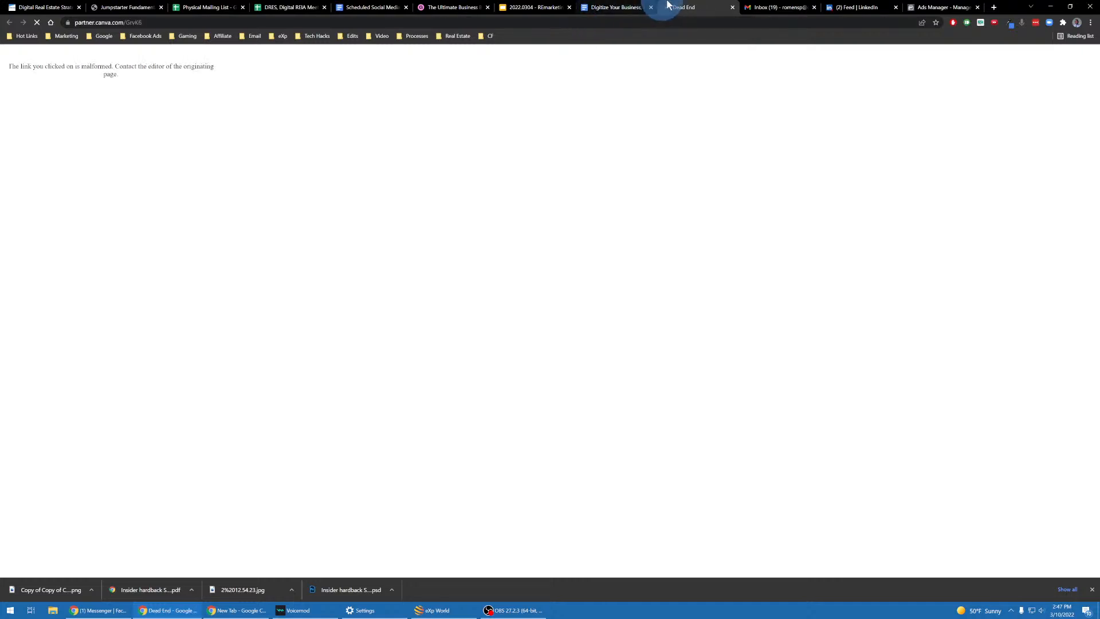
pyautogui.middleClick(682, 10)
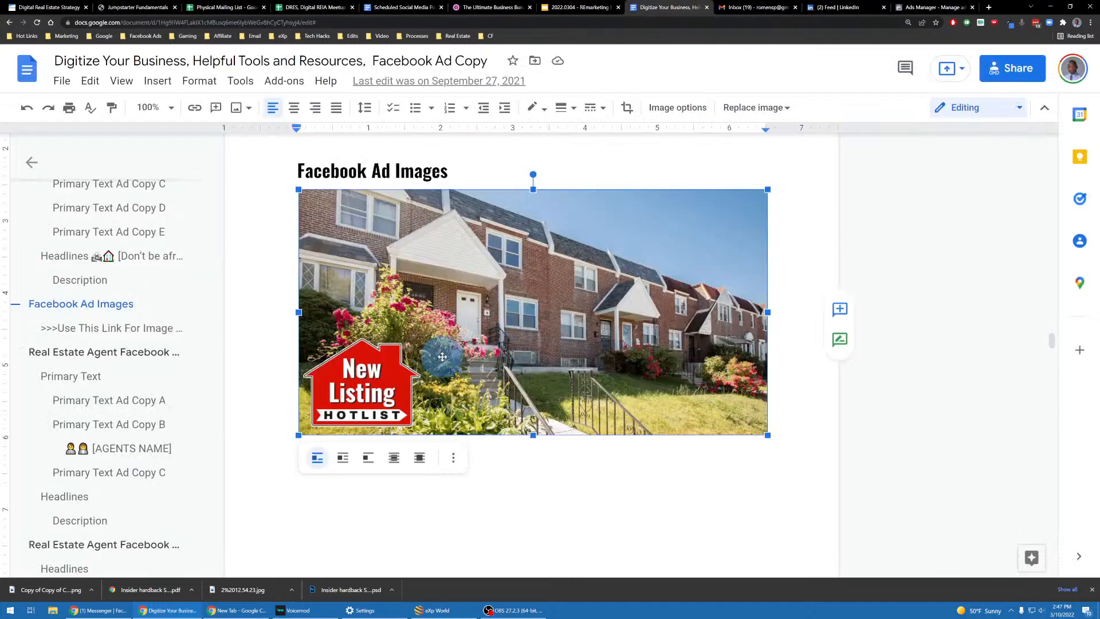
pyautogui.click(497, 270)
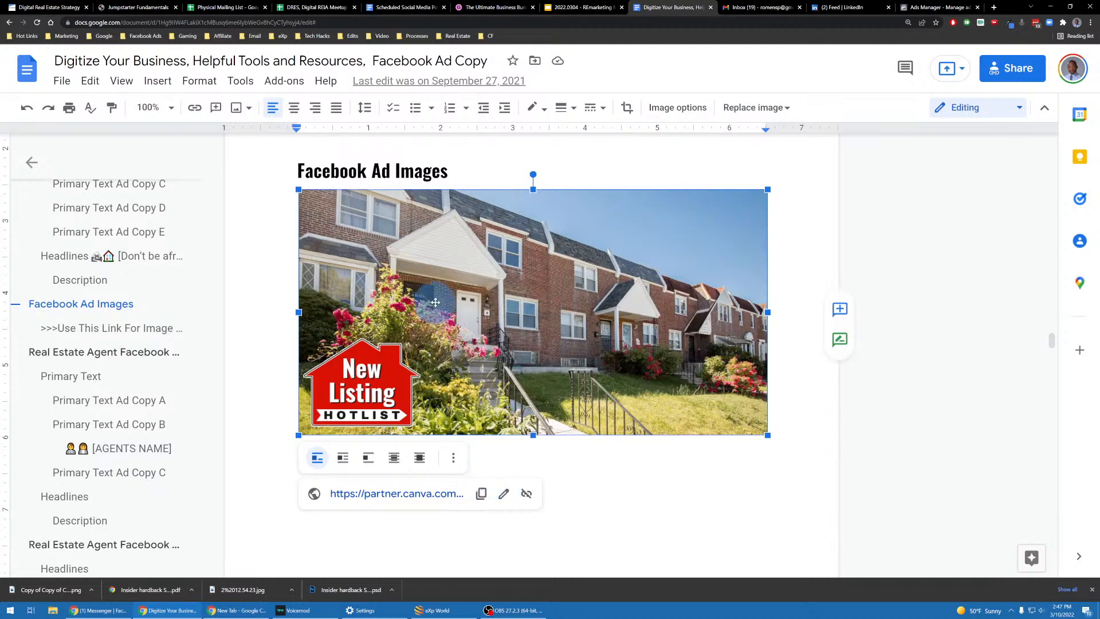
# Compare the New Listing and Investor Special sample images in the Facebook Ad Images section
pyautogui.scroll(-10, 504, 304)
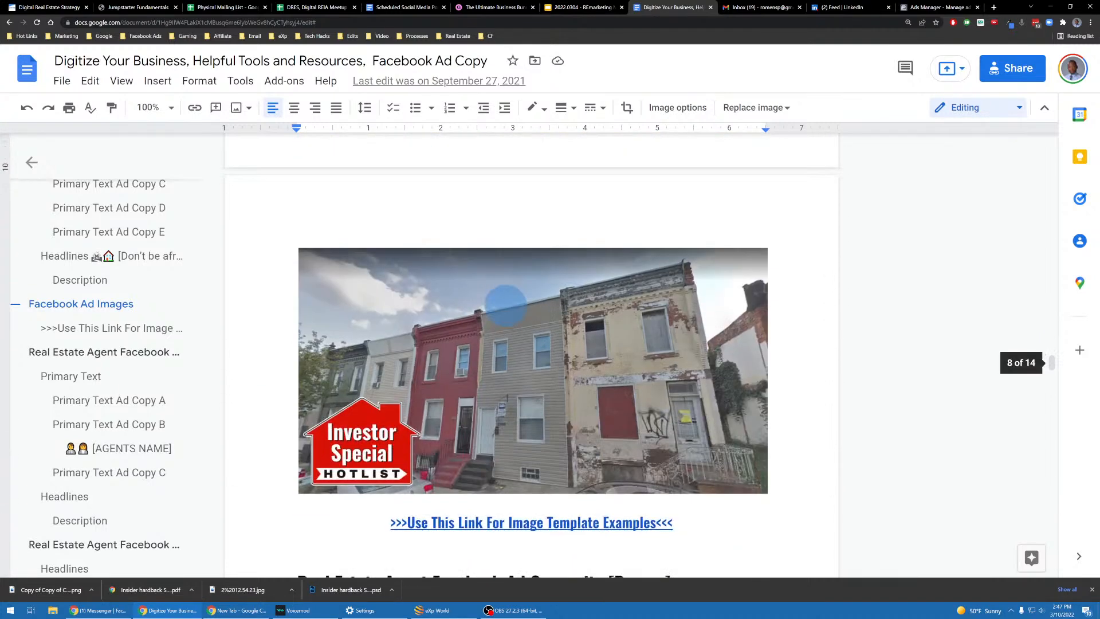
pyautogui.scroll(-4, 505, 304)
pyautogui.scroll(13, 505, 304)
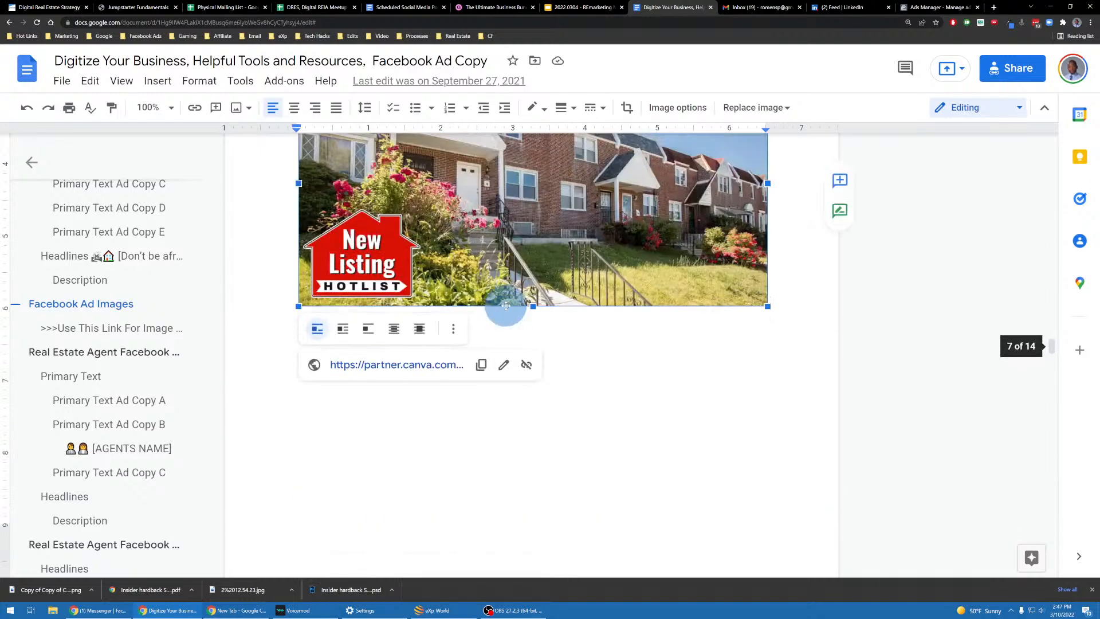
pyautogui.scroll(4, 505, 306)
pyautogui.scroll(-13, 476, 331)
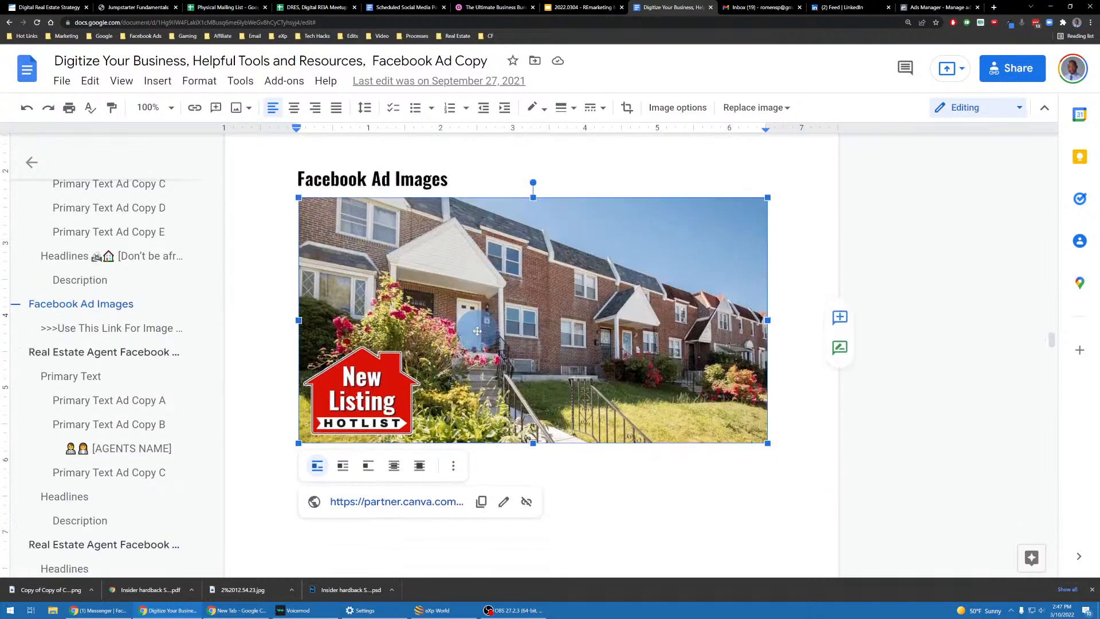
# Skim the real estate agent ad copy, Custom Audiences, retargeting and Uploading Lists sections in the rest of the document
pyautogui.scroll(-15, 477, 328)
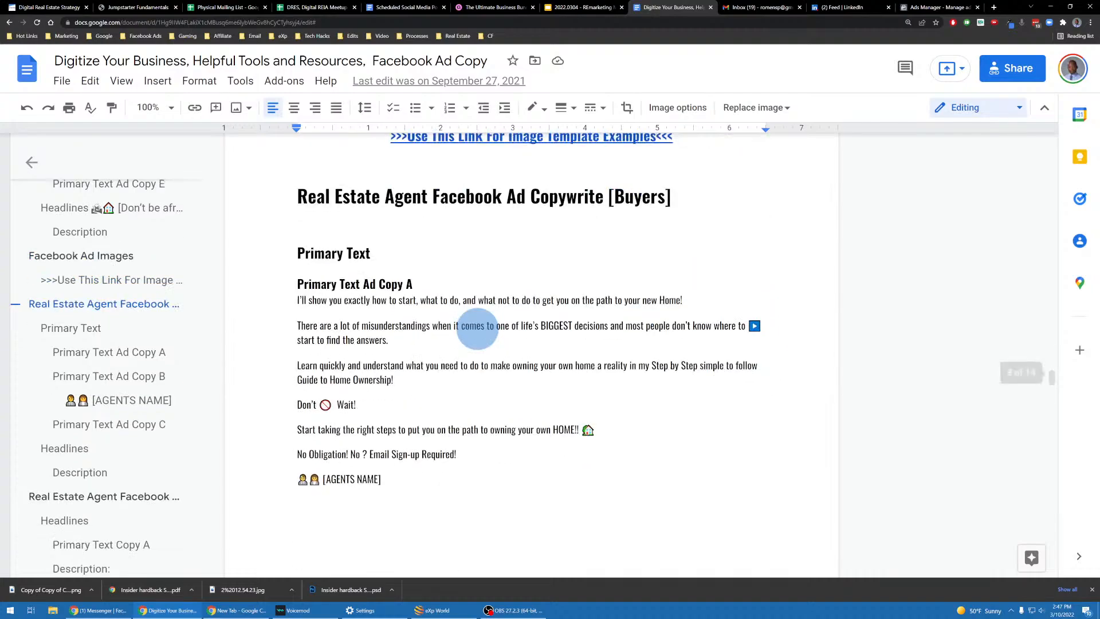
pyautogui.scroll(-15, 477, 328)
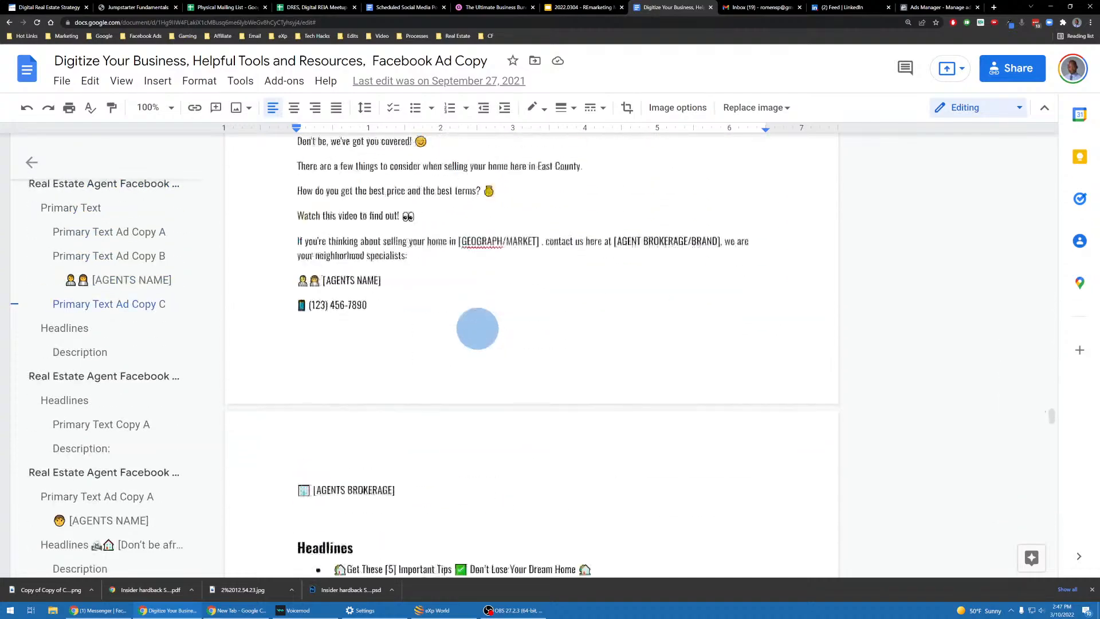
pyautogui.scroll(-15, 477, 328)
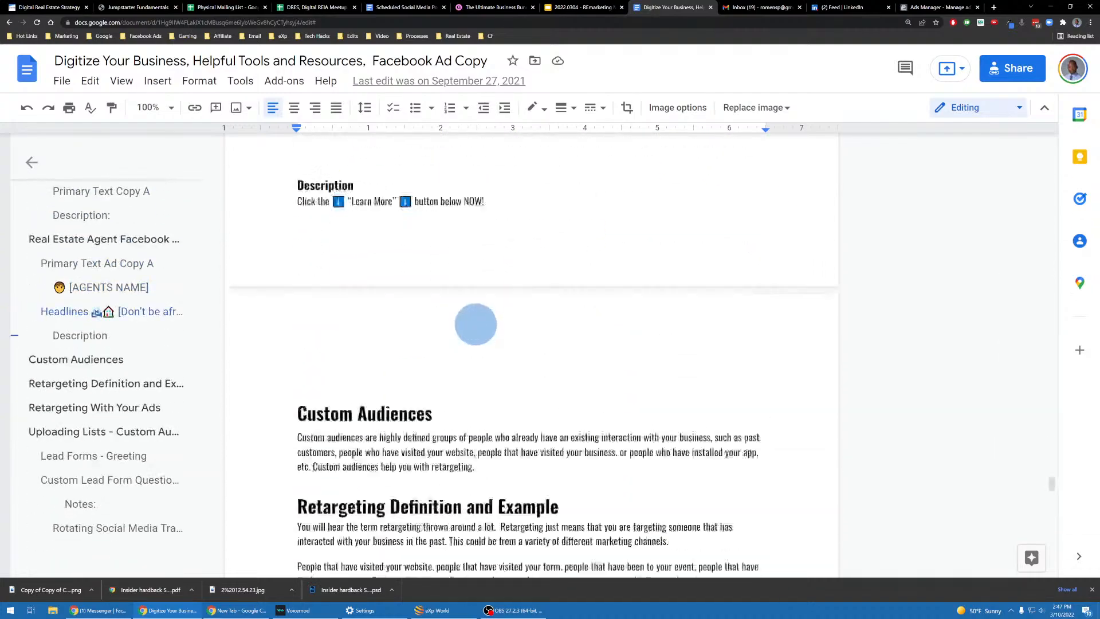
pyautogui.scroll(-12, 475, 324)
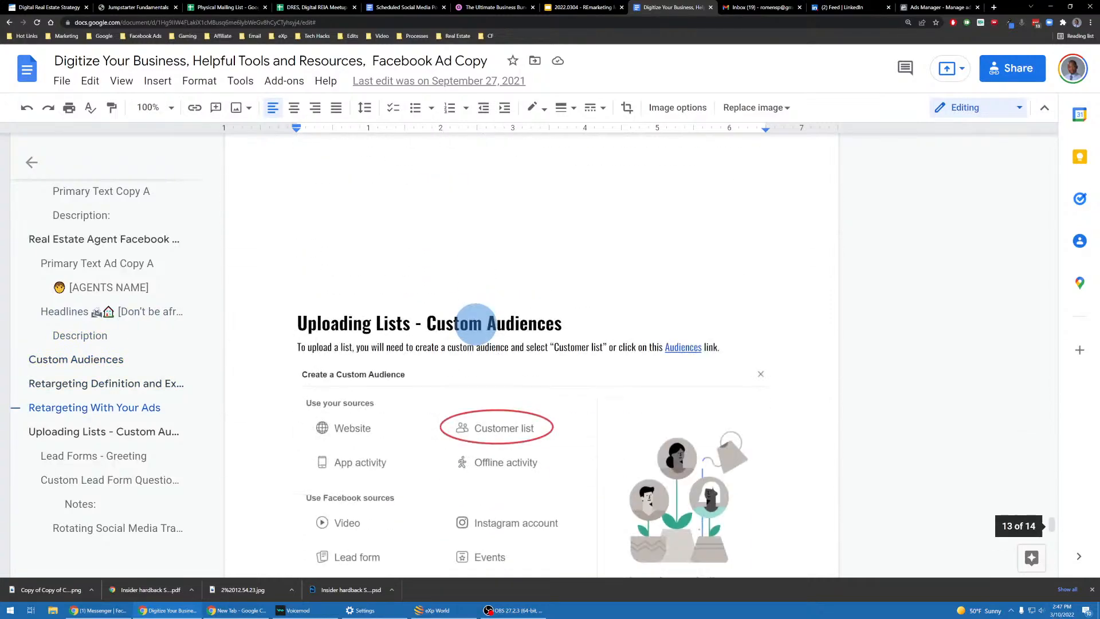
pyautogui.scroll(6, 477, 321)
pyautogui.scroll(5, 480, 300)
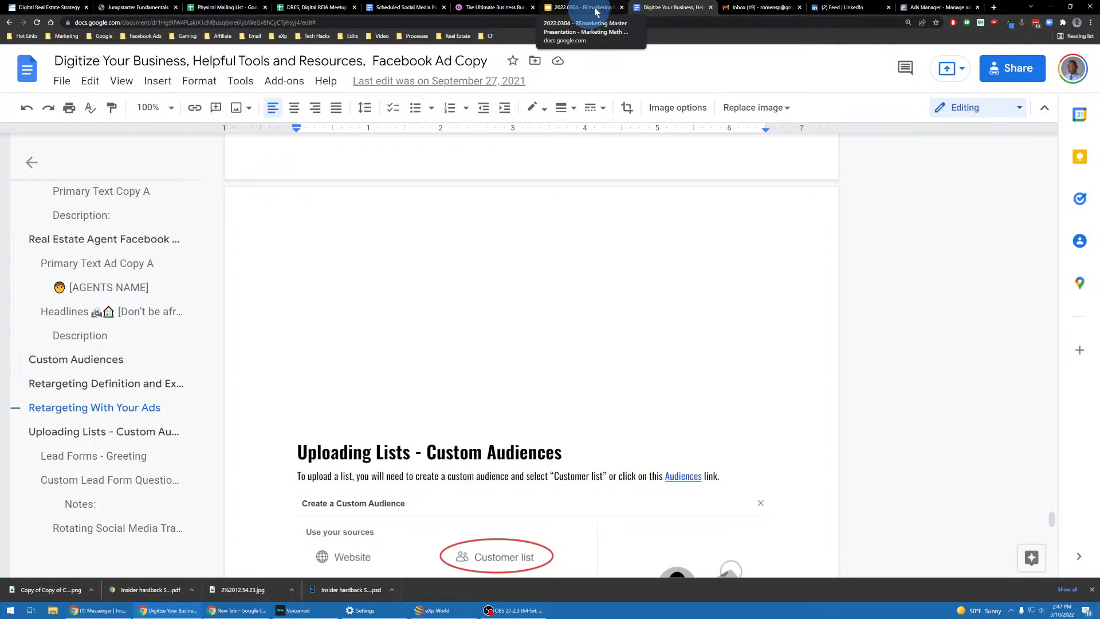
# Switch to Ads Manager and review the Yoga Enthusiasts ad set's detailed targeting, placements, and optimization and delivery settings
pyautogui.click(933, 7)
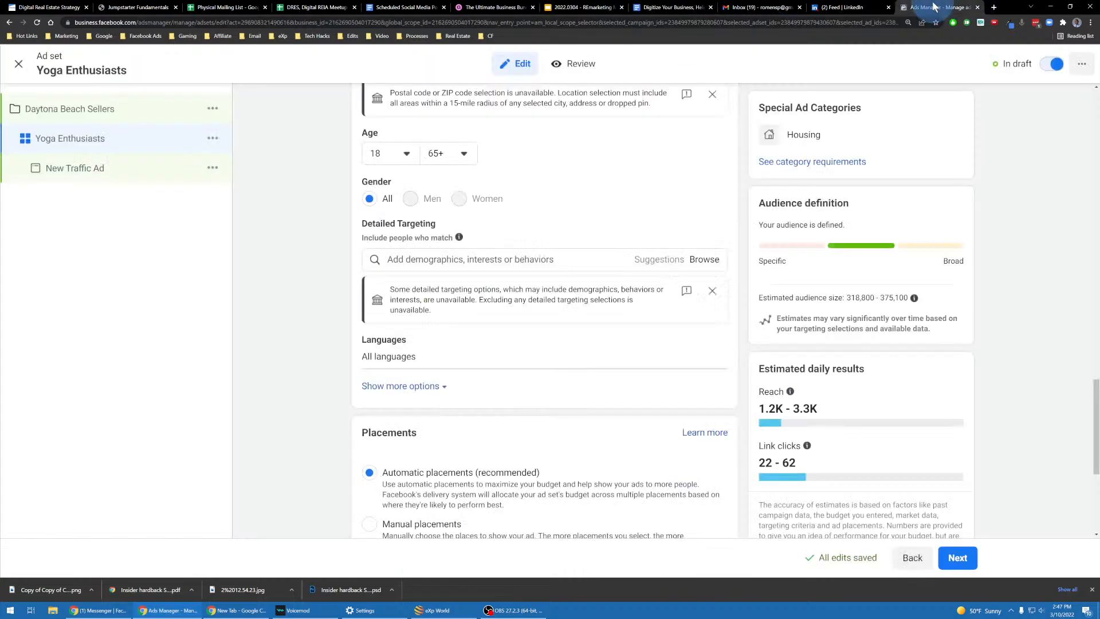
pyautogui.scroll(-5, 495, 246)
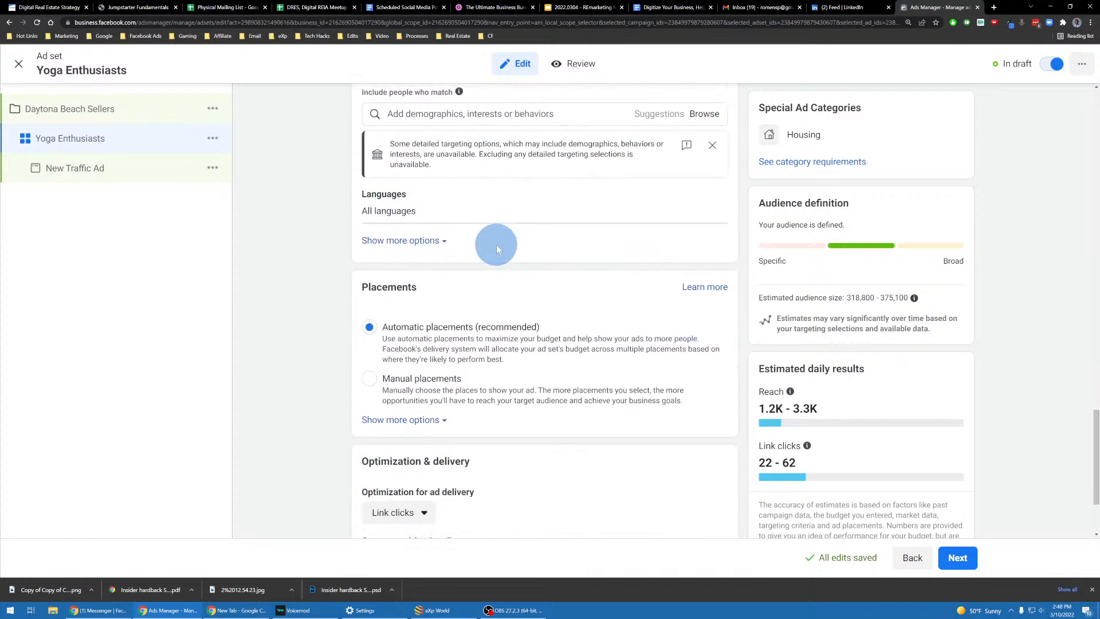
pyautogui.scroll(-1, 486, 246)
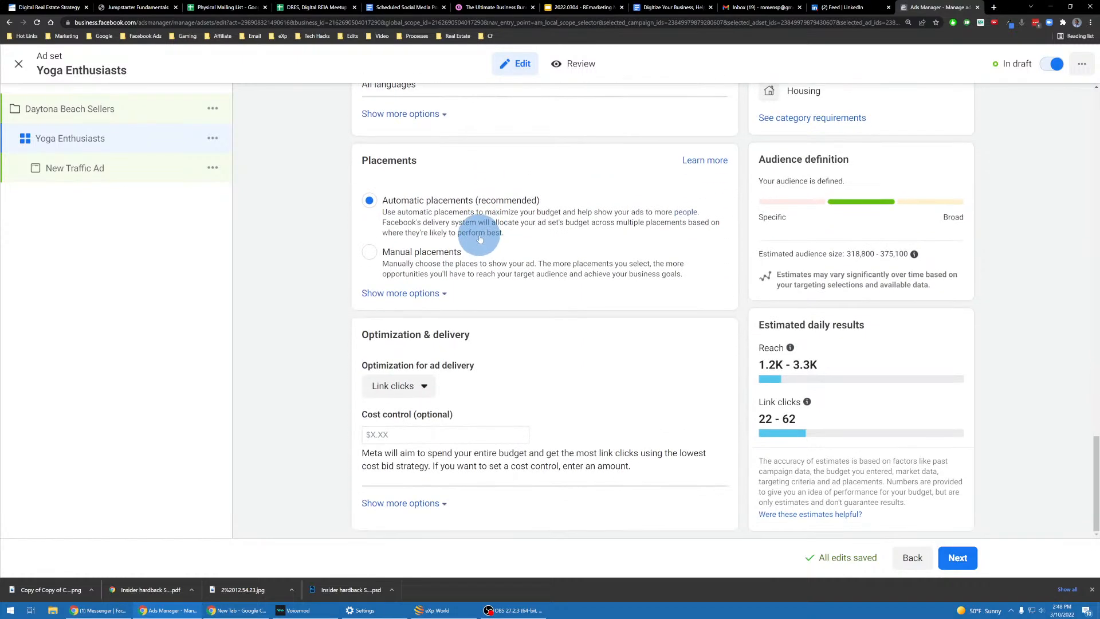
pyautogui.scroll(5, 479, 238)
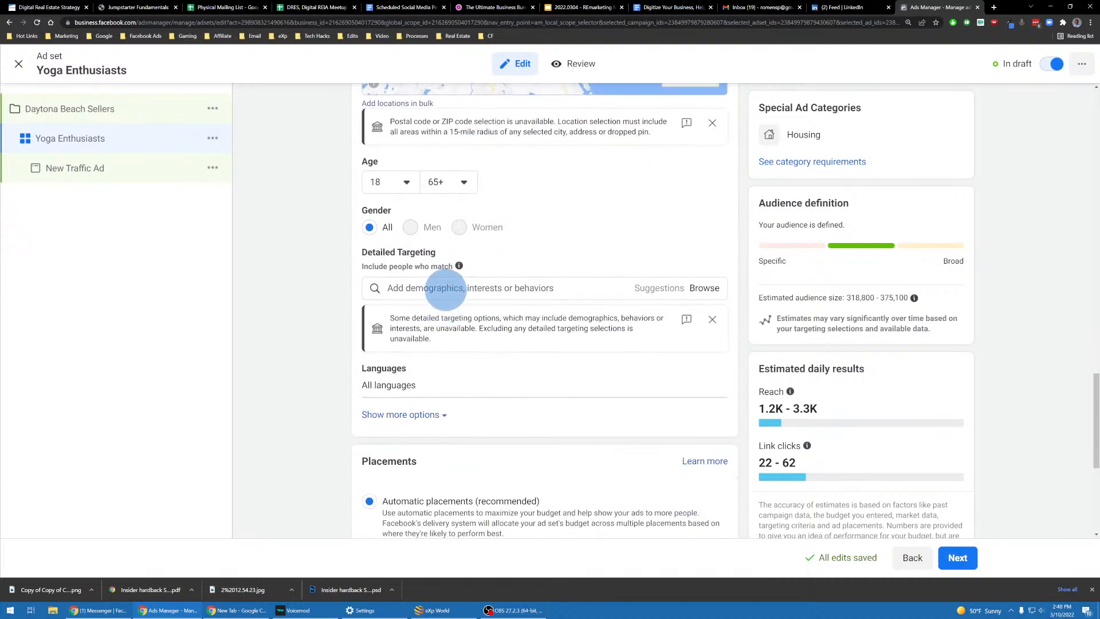
# Look through the clipboard history for interests to add to Detailed Targeting, and switch to the Ad Sets - Interests slide in Google Slides
pyautogui.click(445, 288)
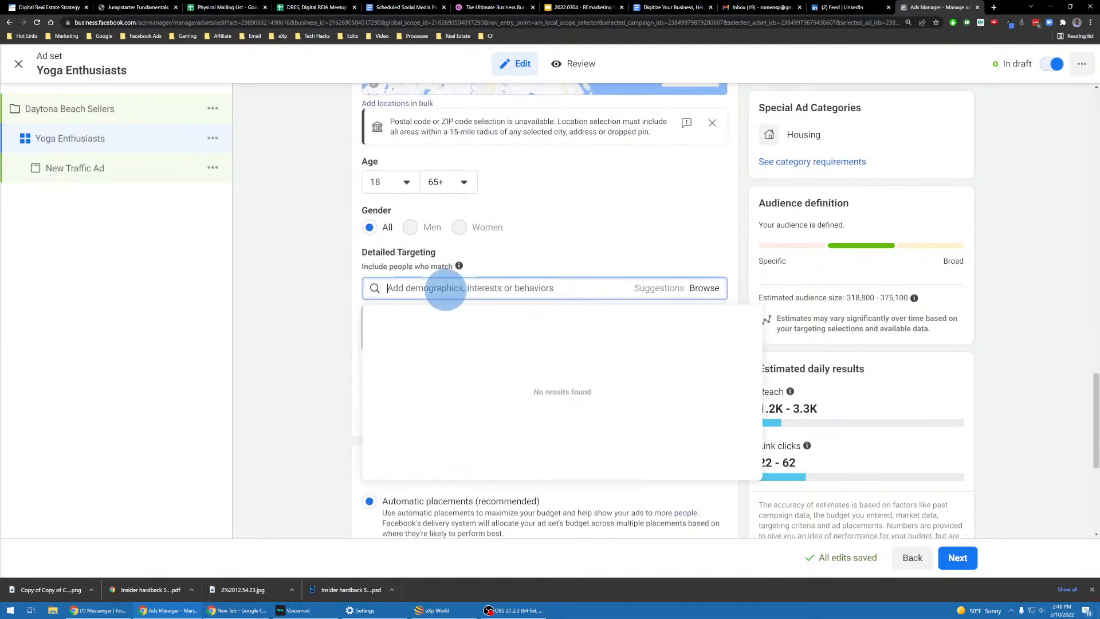
pyautogui.press('super+v')
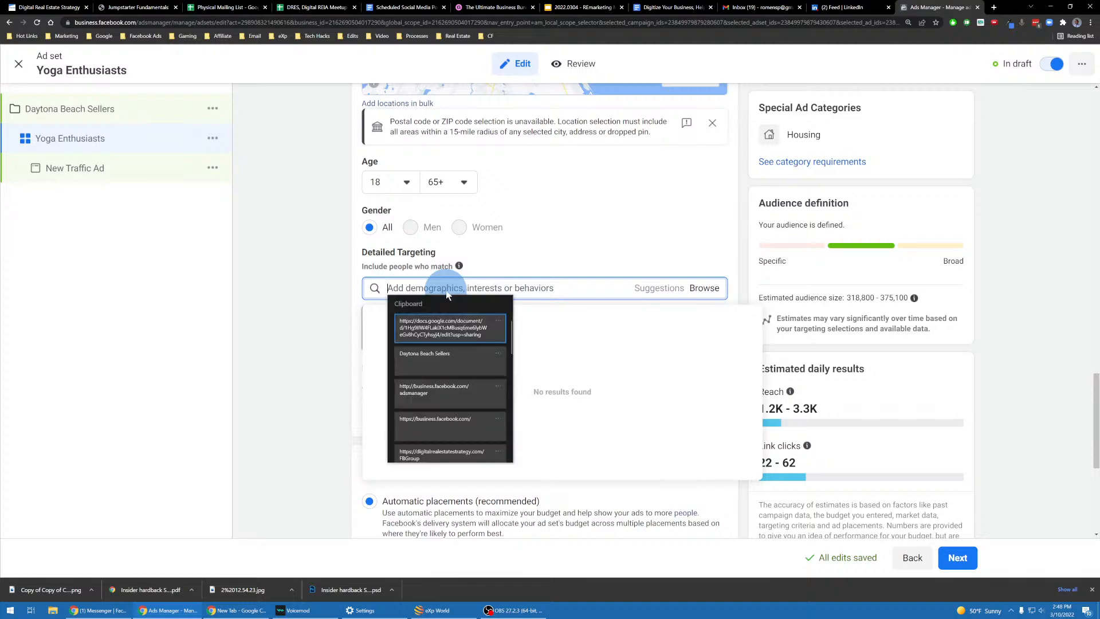
pyautogui.scroll(-1, 438, 359)
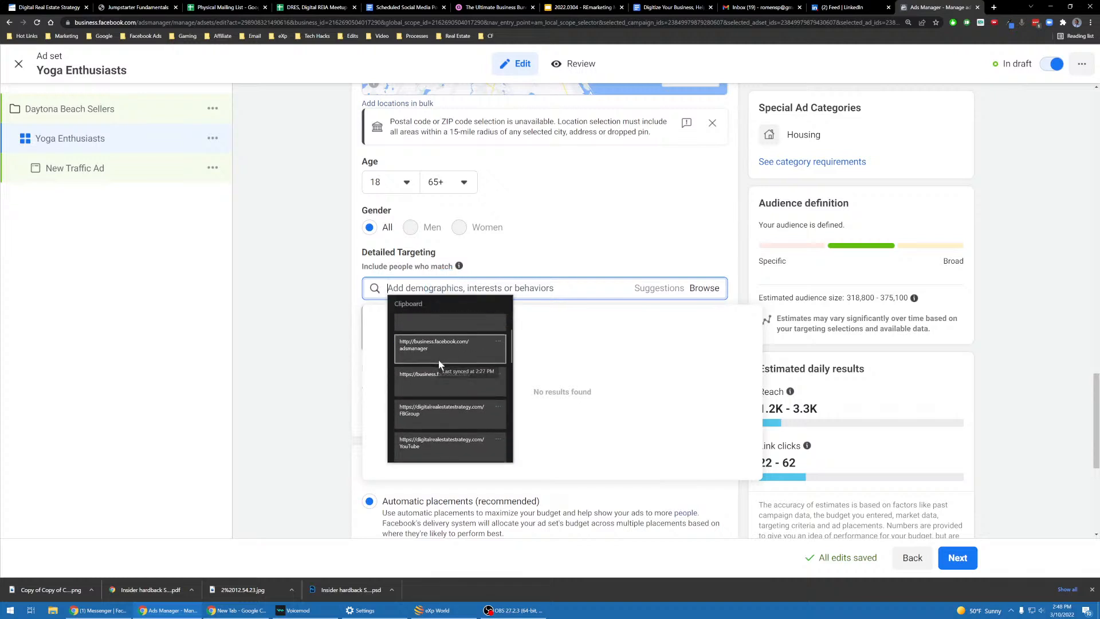
pyautogui.click(595, 10)
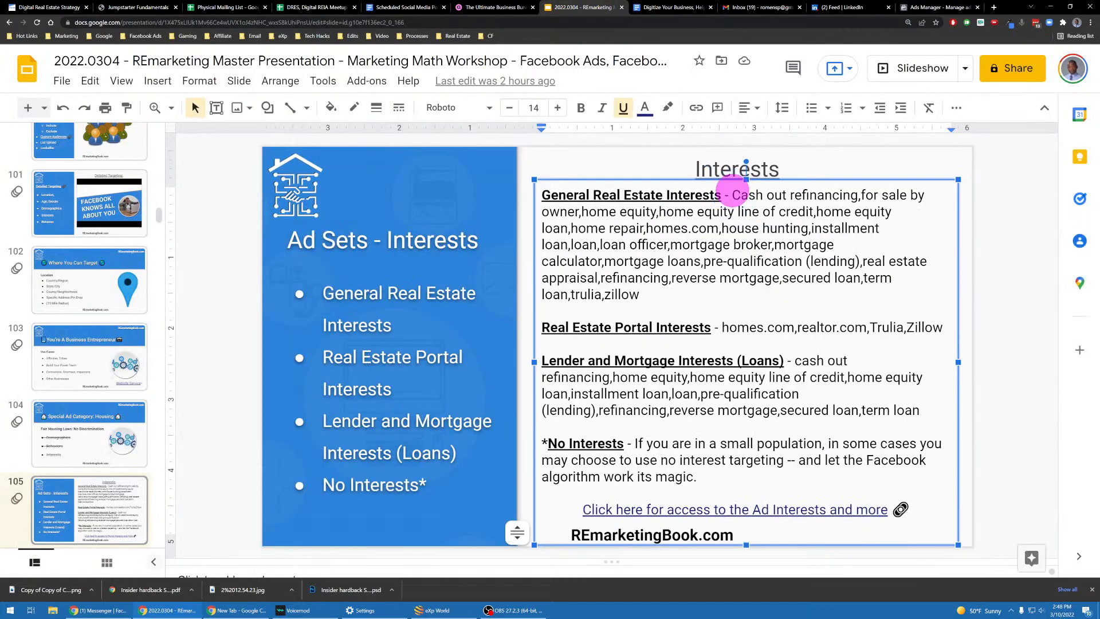
# Copy the General Real Estate Interests list from the slide and add it to the Yoga Enthusiasts ad set's Detailed Targeting in Ads Manager
pyautogui.moveTo(738, 191); pyautogui.dragTo(707, 294)
pyautogui.rightClick(683, 258)
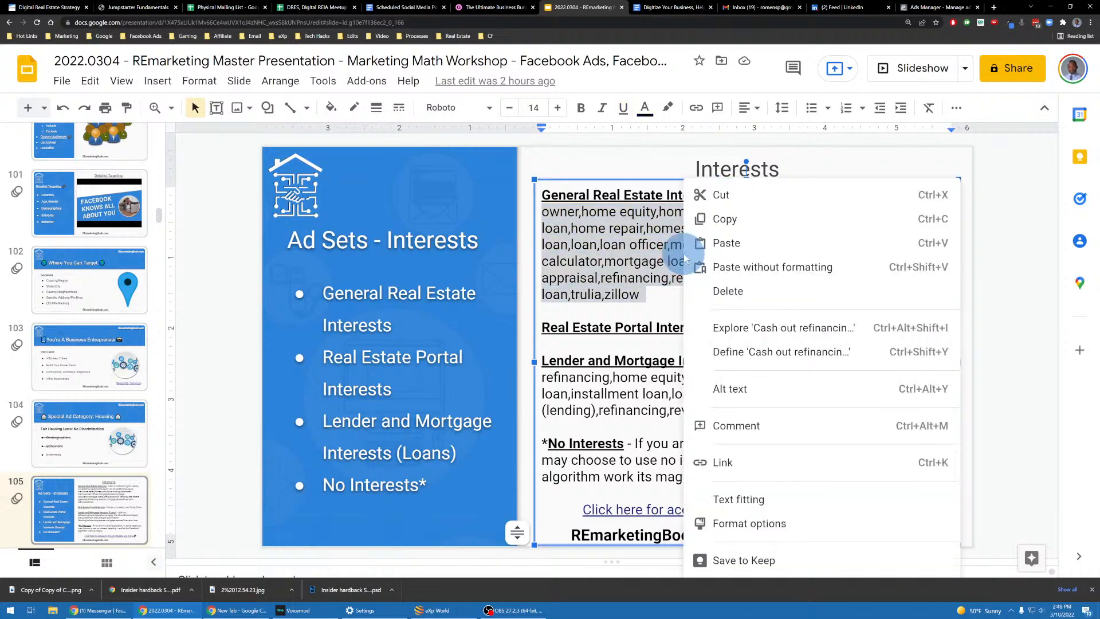
pyautogui.click(716, 219)
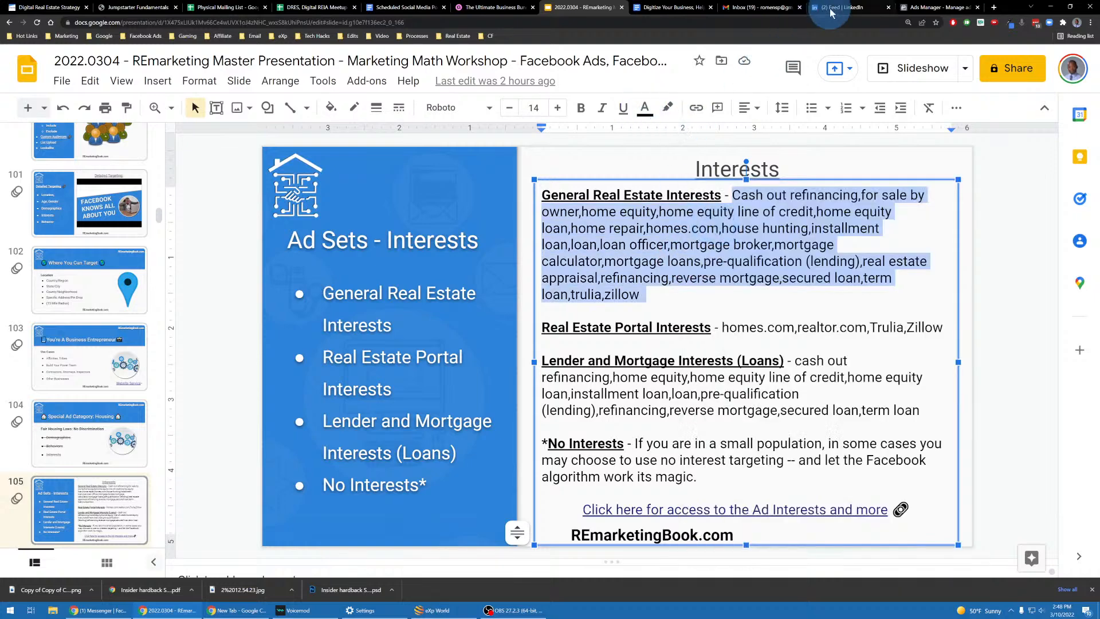
pyautogui.click(933, 6)
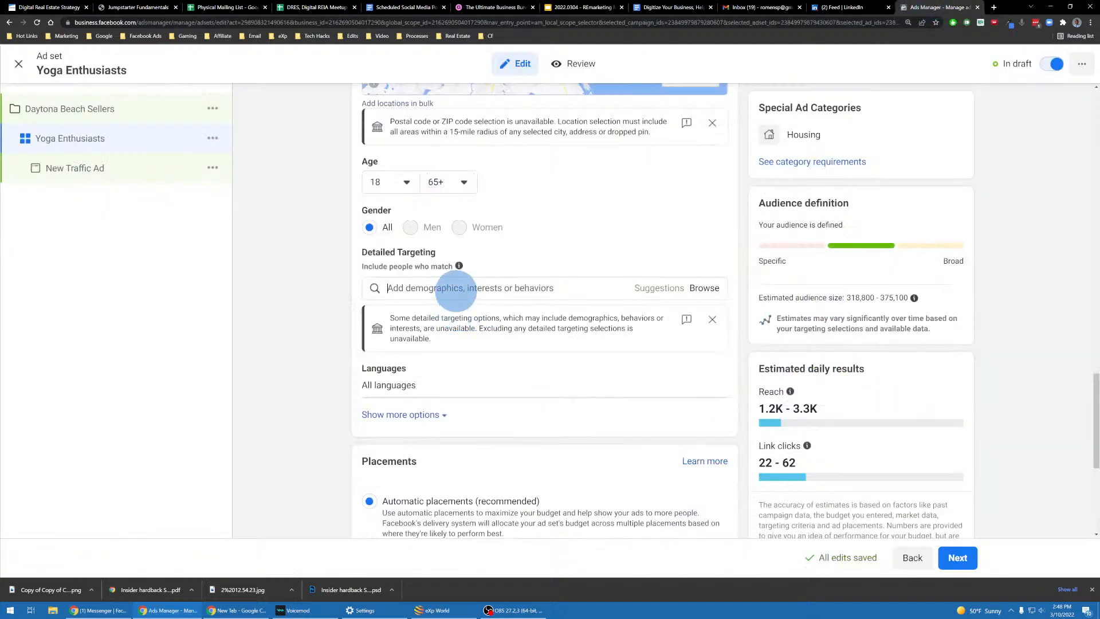
pyautogui.click(455, 290)
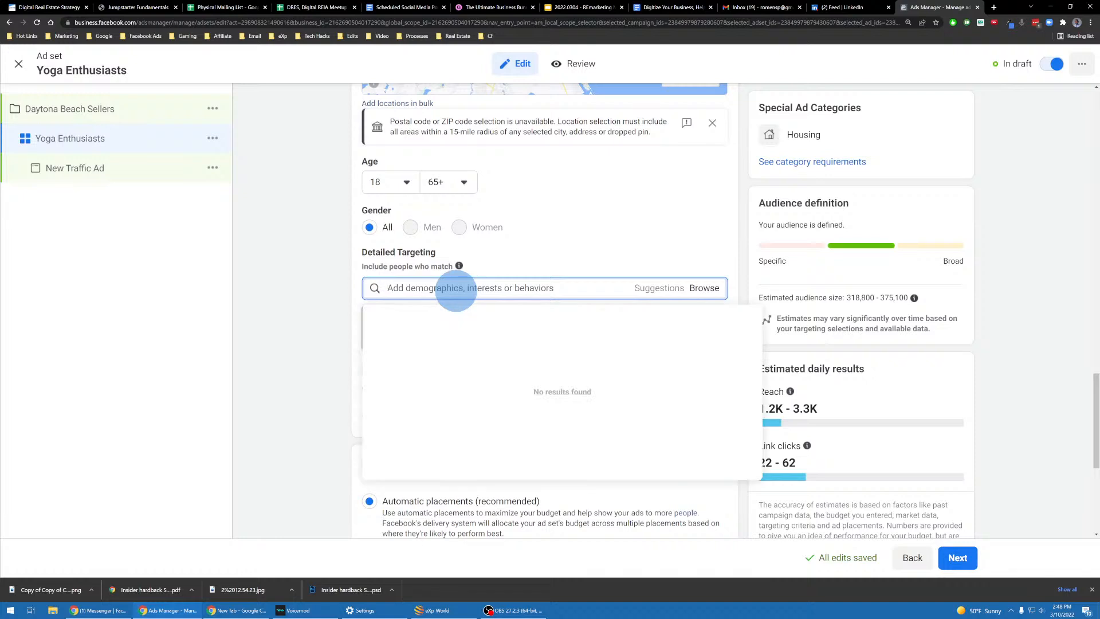
pyautogui.hotkey('ctrl', 'v')
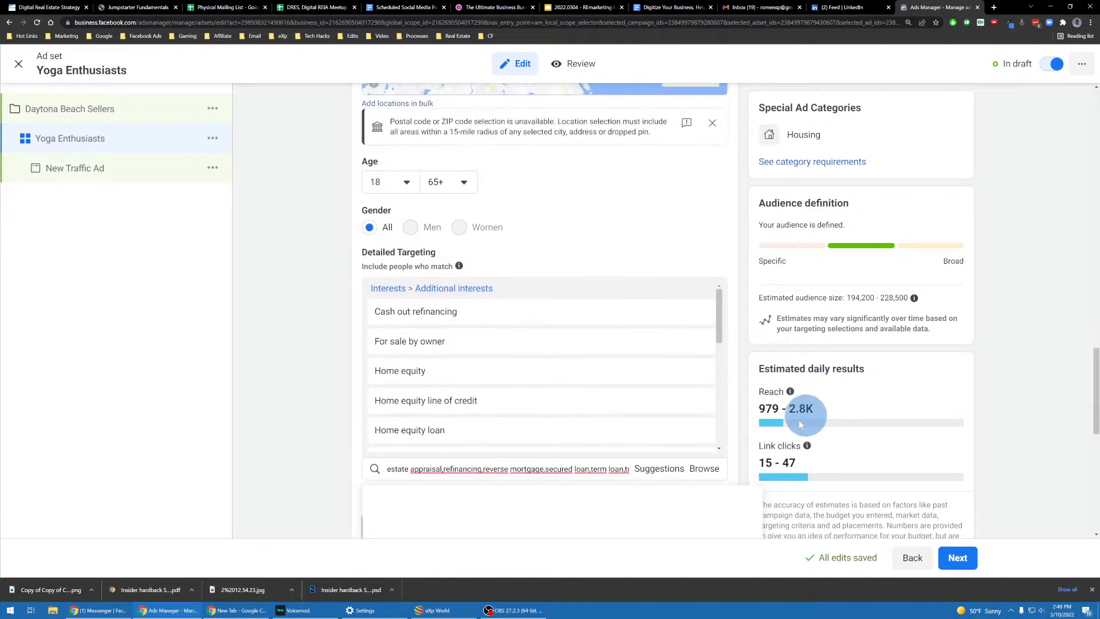
pyautogui.click(305, 359)
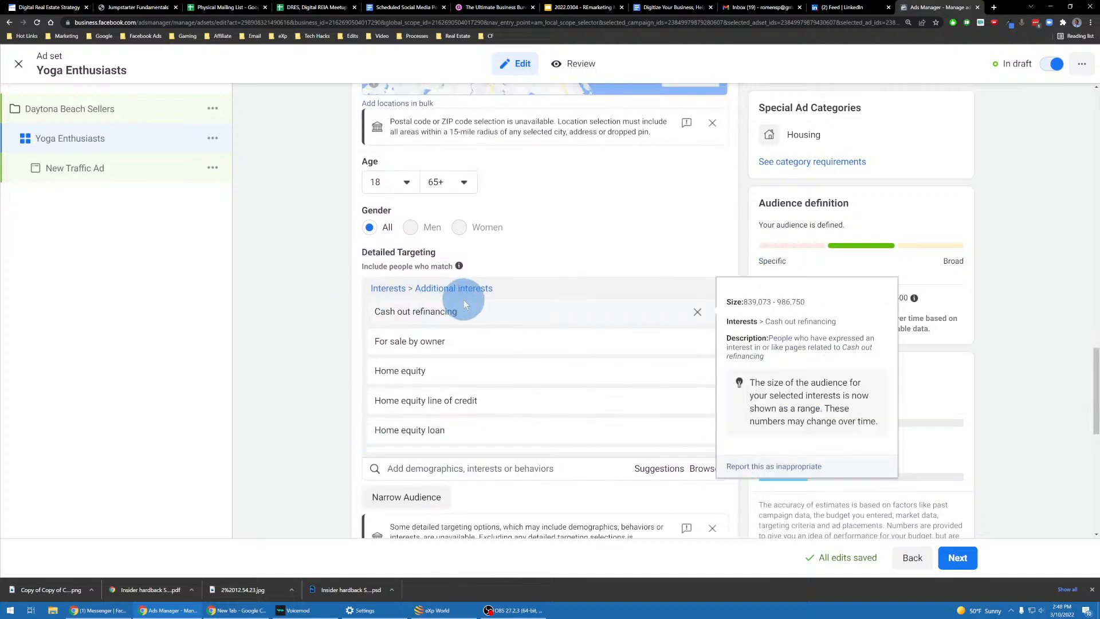
# Review the interests added to Detailed Targeting, including their descriptions and audience sizes, and the settings that follow
pyautogui.scroll(-2, 1026, 404)
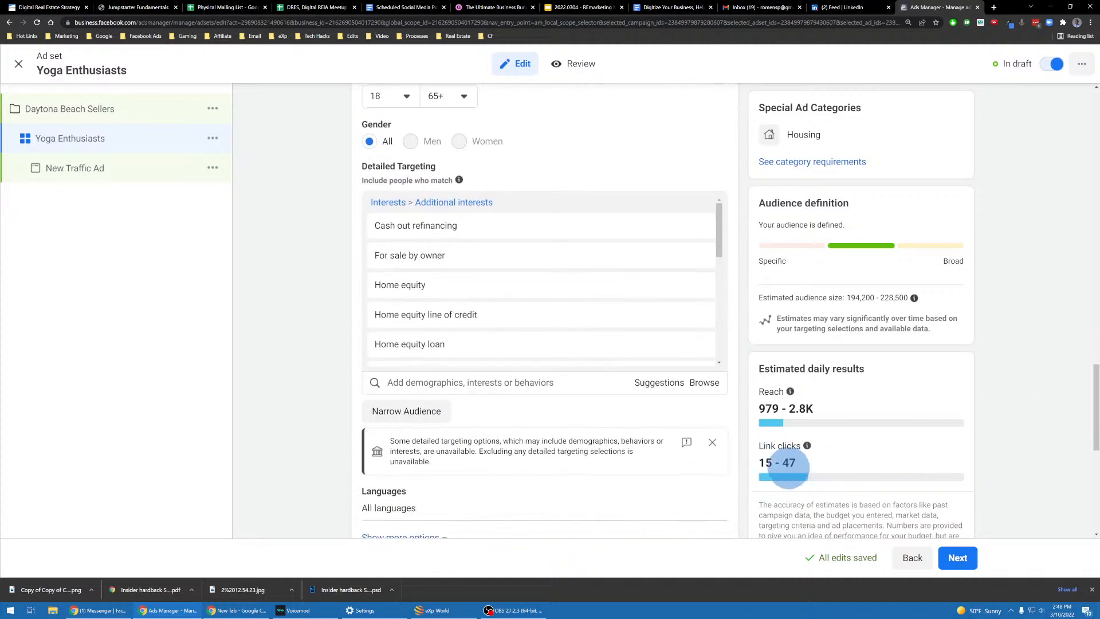
pyautogui.moveTo(476, 220)
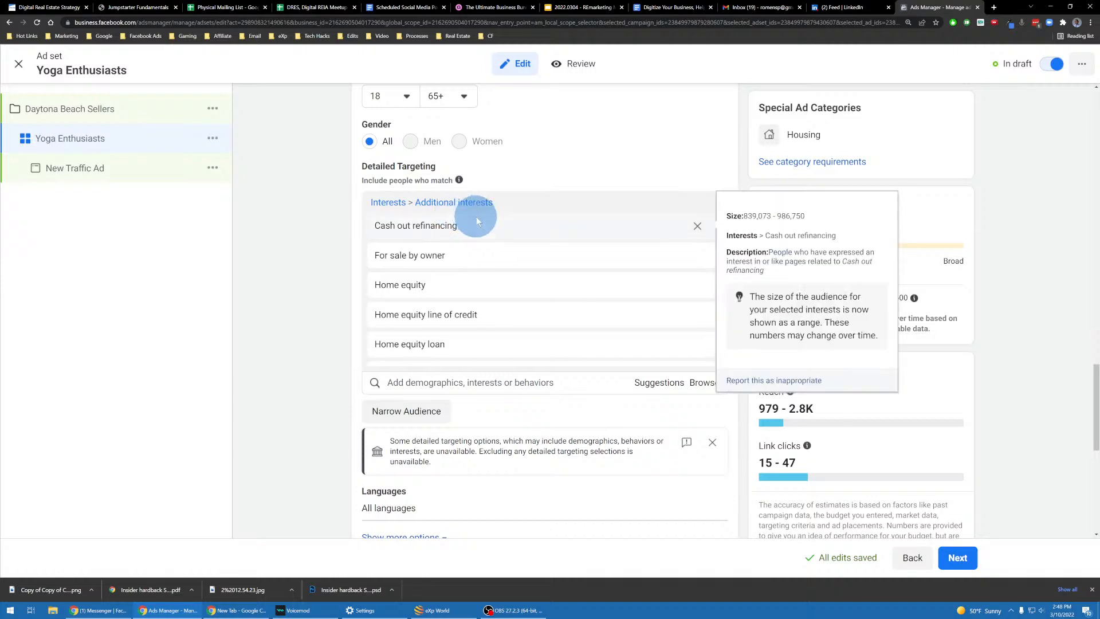
pyautogui.scroll(-1, 421, 228)
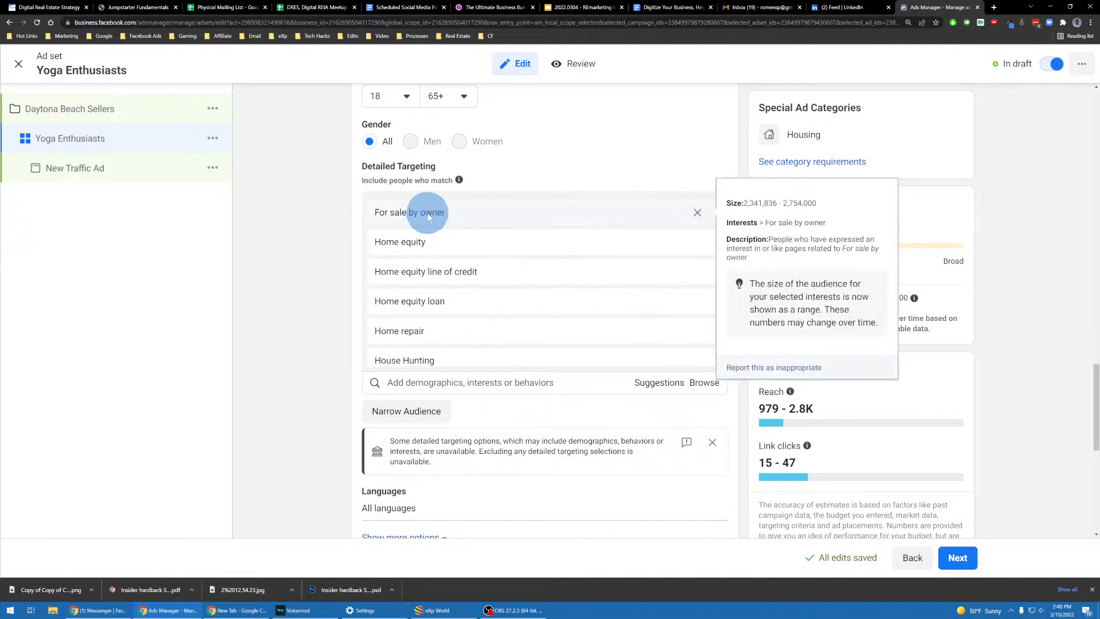
pyautogui.scroll(-3, 458, 285)
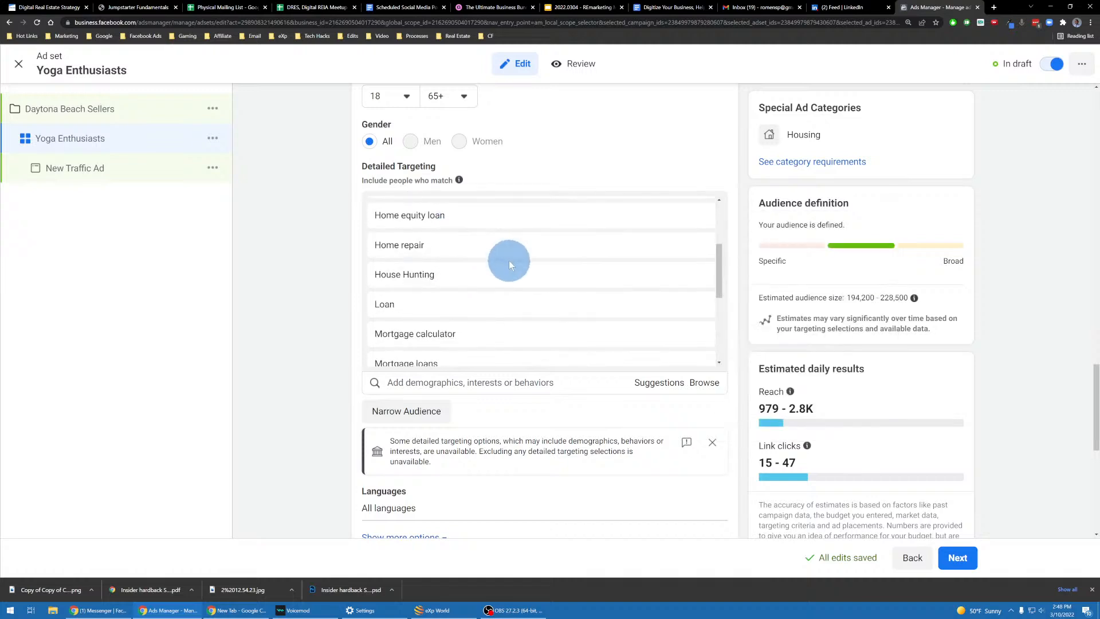
pyautogui.moveTo(465, 181)
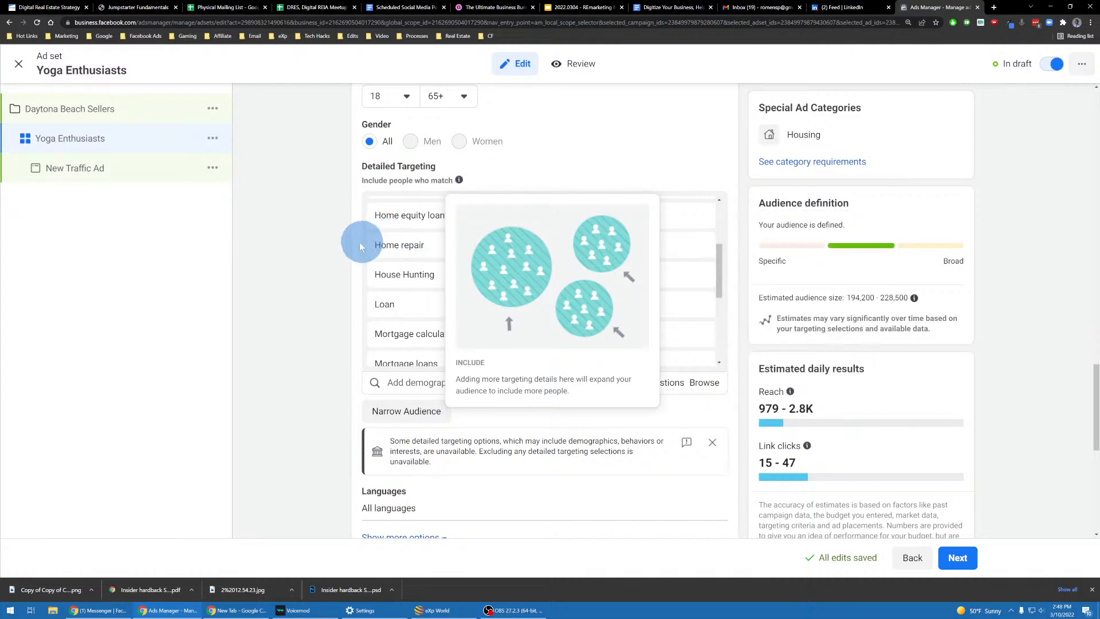
pyautogui.scroll(-7, 337, 229)
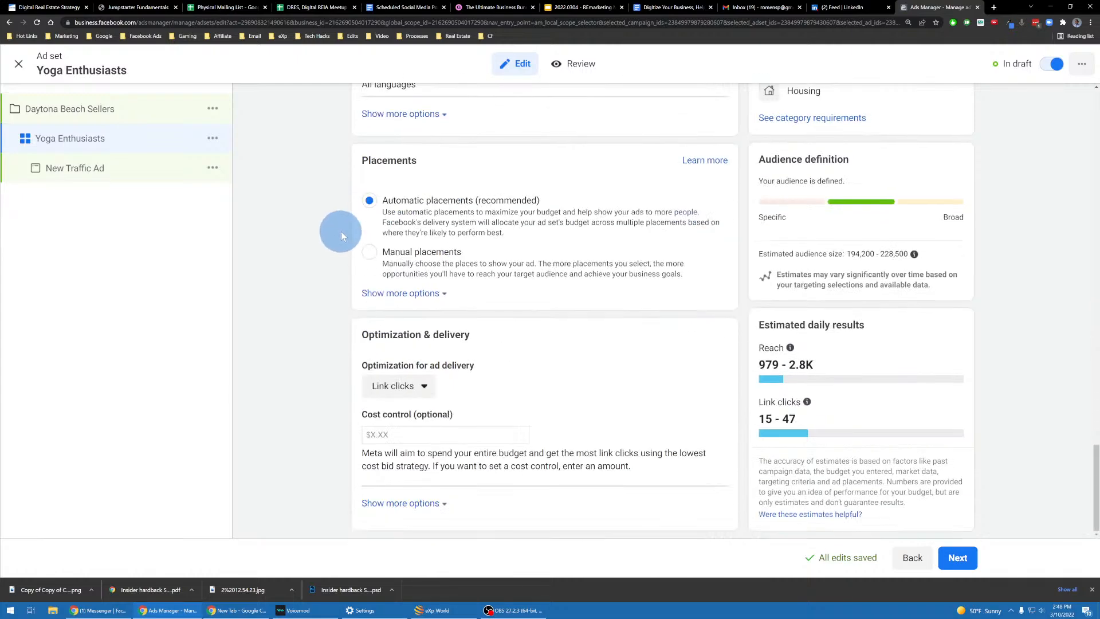
pyautogui.scroll(6, 341, 231)
# Switch the ad set to manual placements to inspect the available platforms and placements, and return it to automatic placements
pyautogui.scroll(-3, 368, 216)
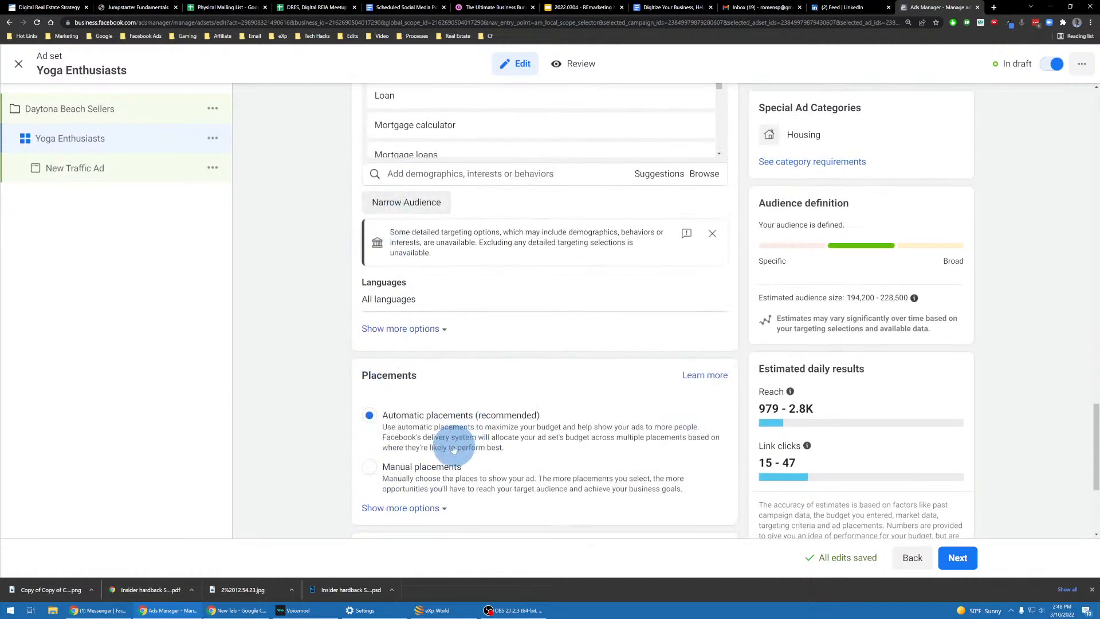
pyautogui.scroll(-1, 478, 402)
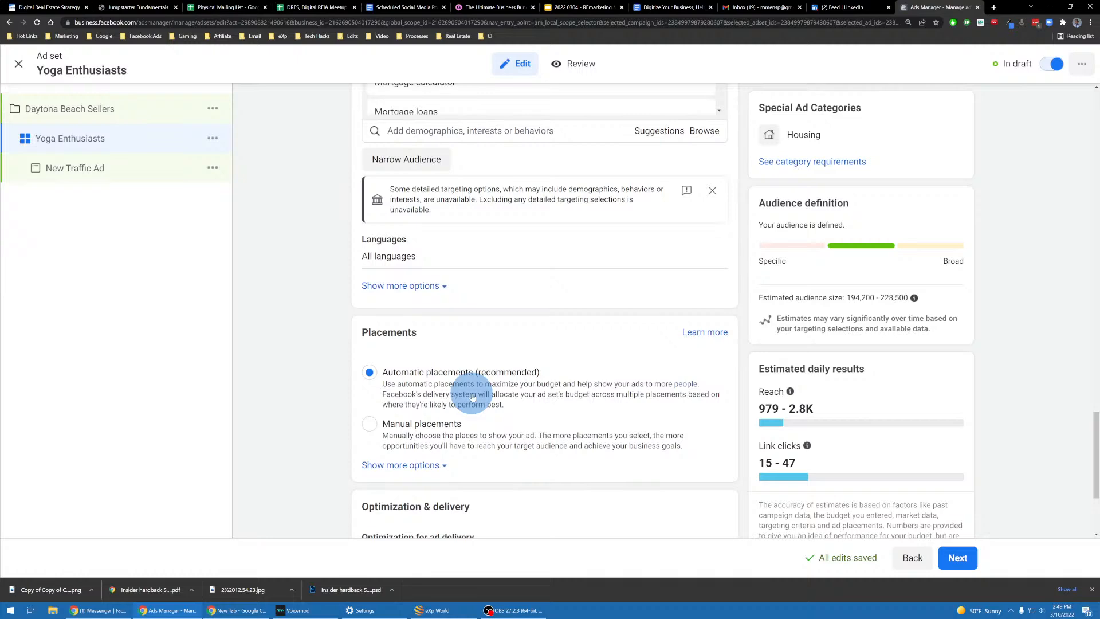
pyautogui.scroll(-3, 468, 395)
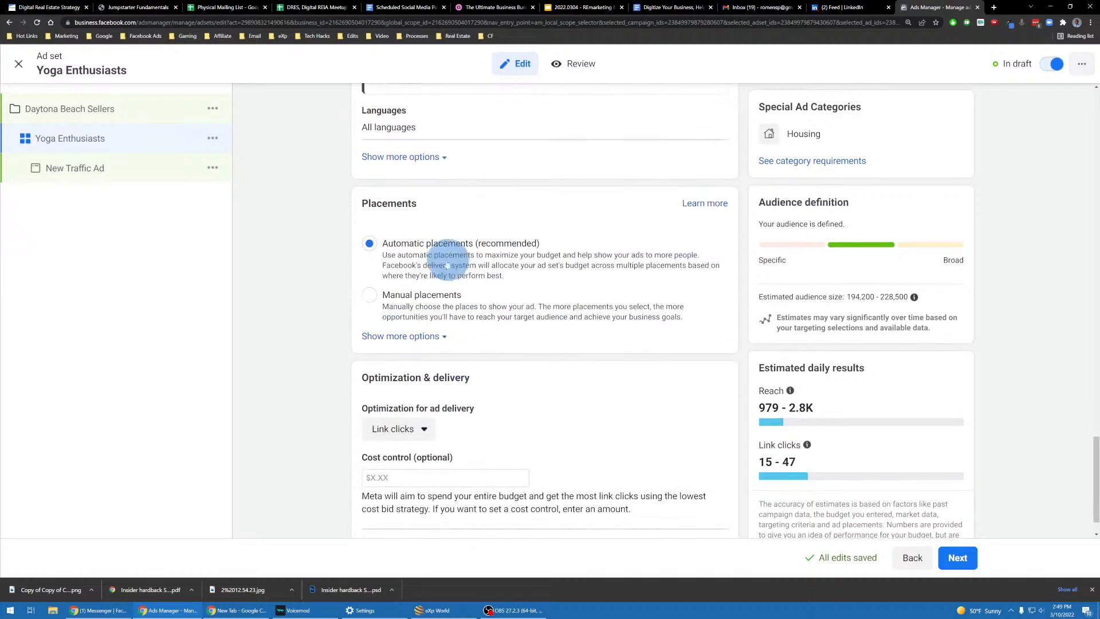
pyautogui.click(369, 295)
pyautogui.scroll(-6, 400, 272)
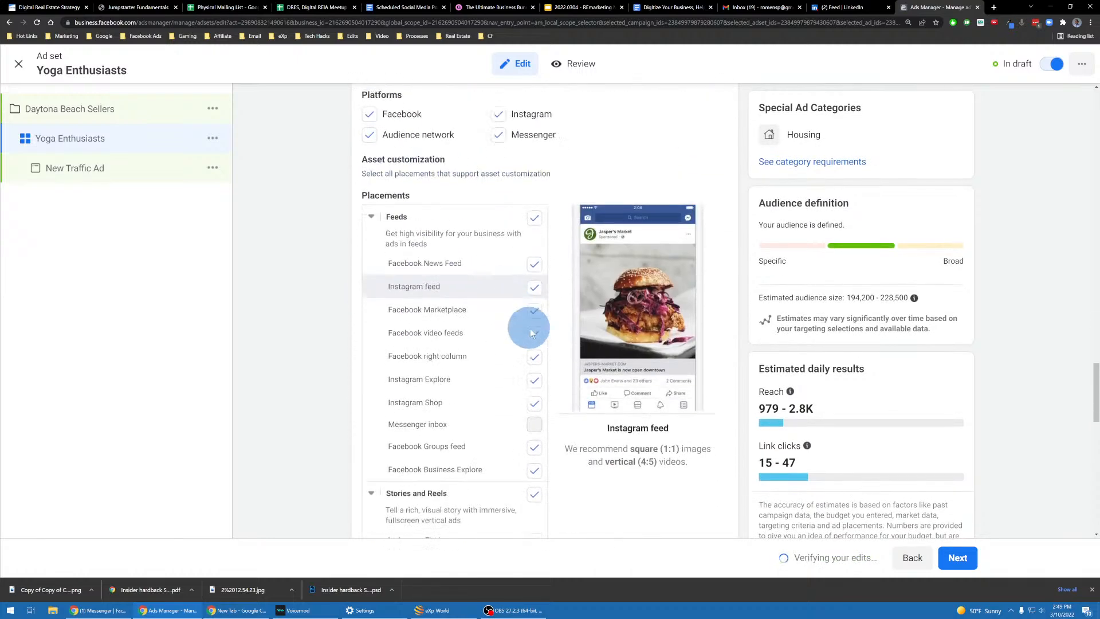
pyautogui.scroll(-9, 532, 332)
pyautogui.scroll(5, 567, 390)
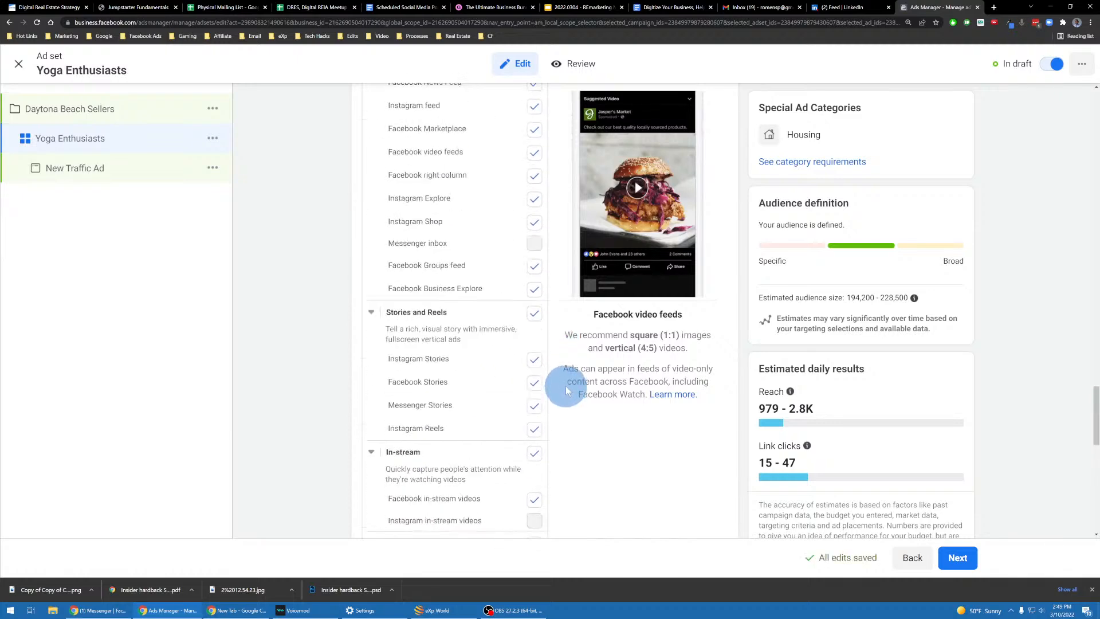
pyautogui.scroll(10, 566, 381)
pyautogui.scroll(-4, 544, 298)
pyautogui.scroll(2, 516, 259)
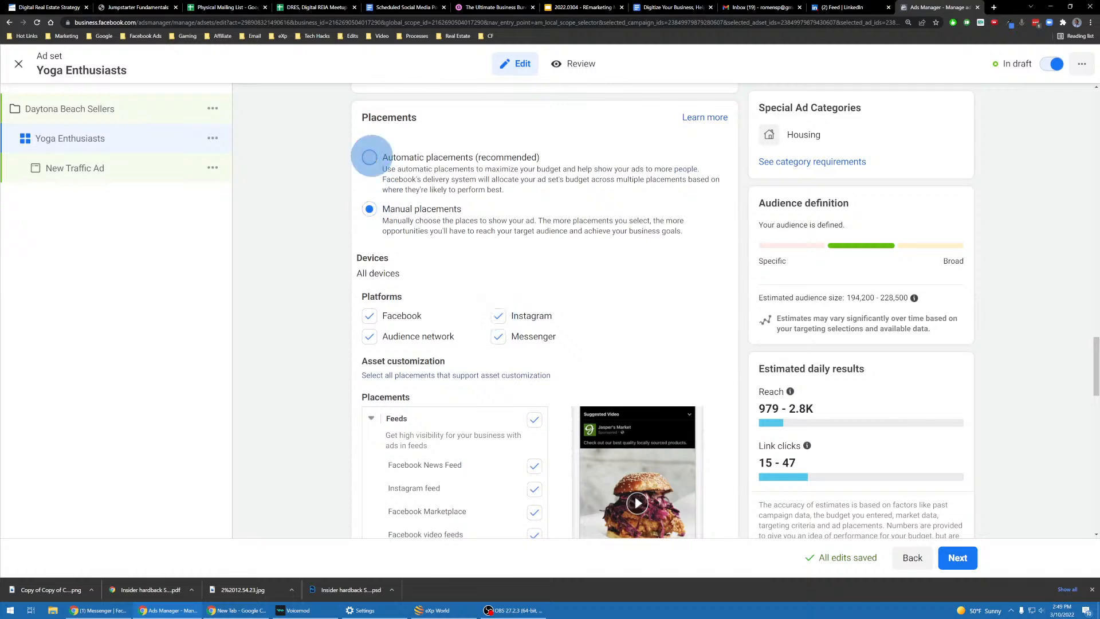
pyautogui.click(370, 157)
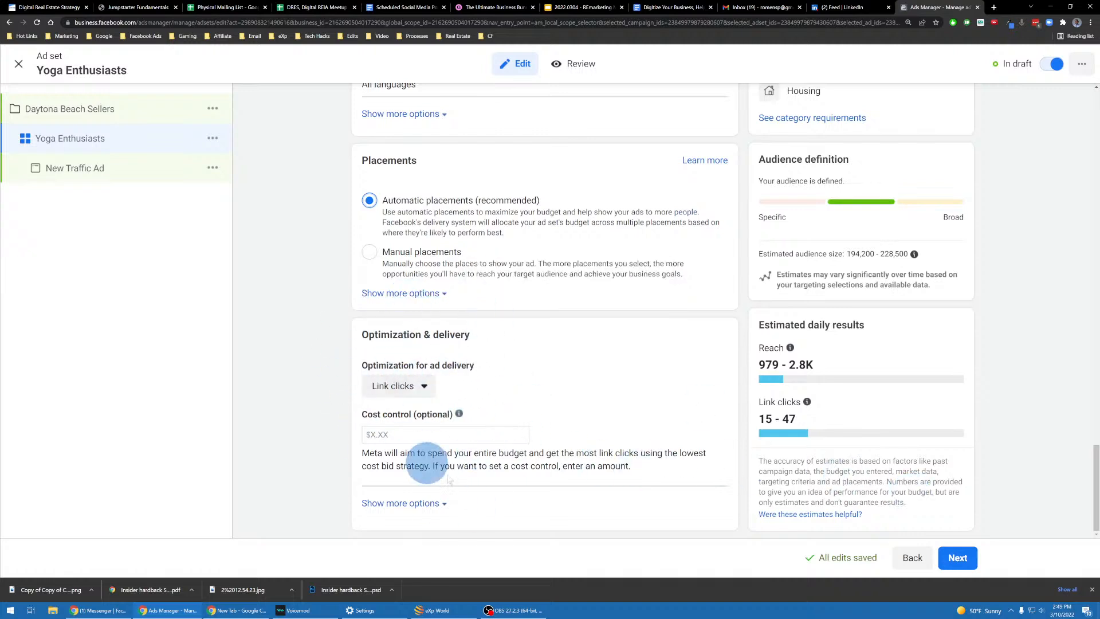
# Advance from the ad set to its ad and rename the ad as Daytona Ad
pyautogui.click(971, 563)
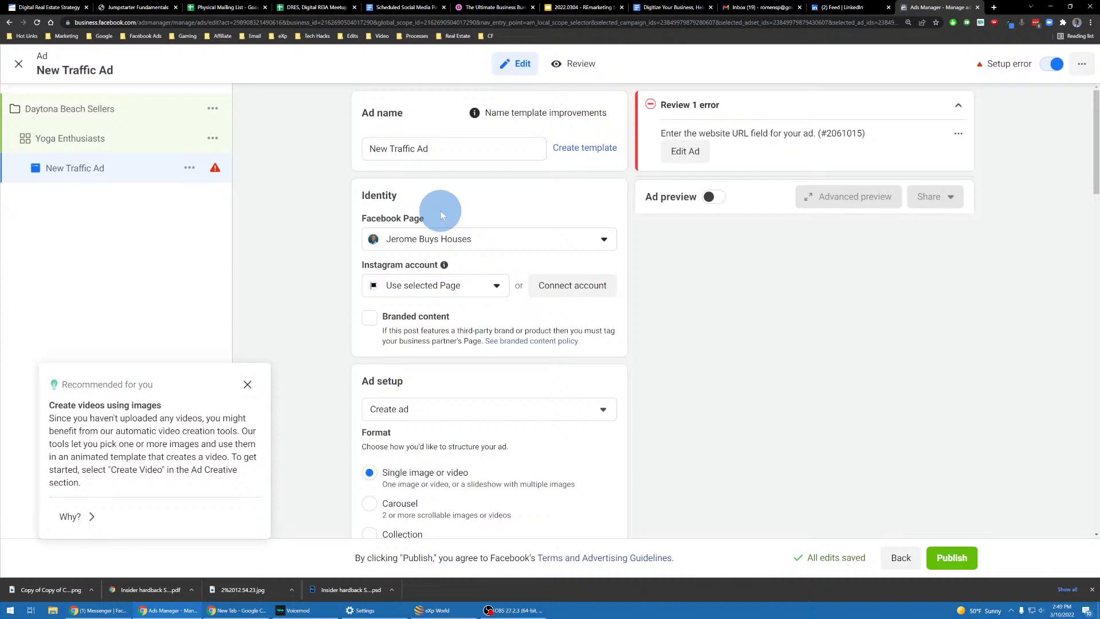
pyautogui.moveTo(463, 152); pyautogui.dragTo(327, 137)
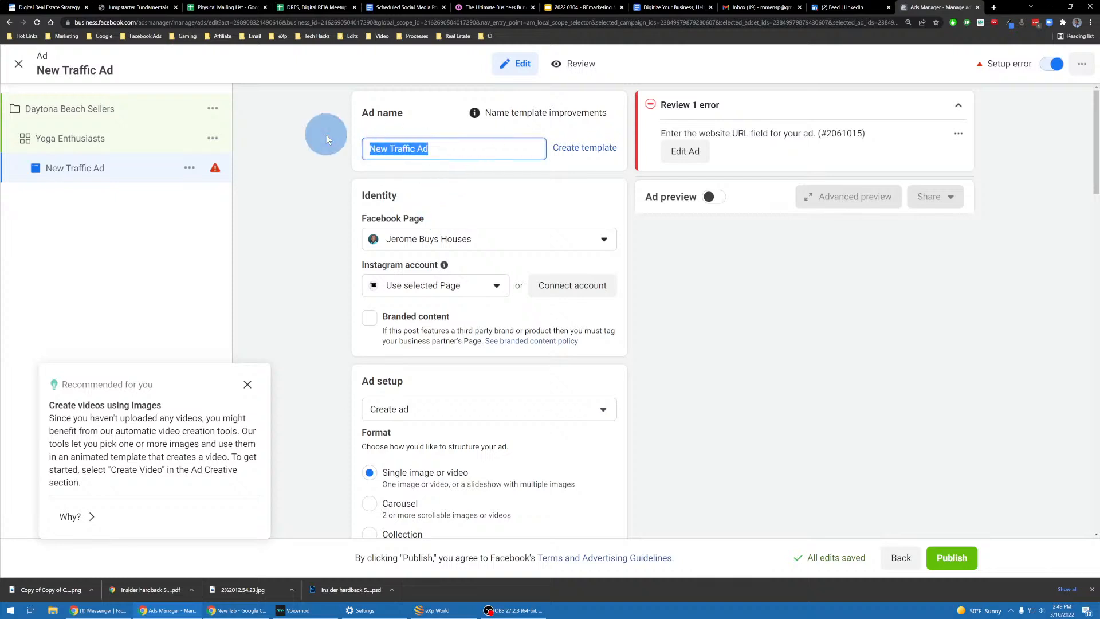
pyautogui.write('Day')
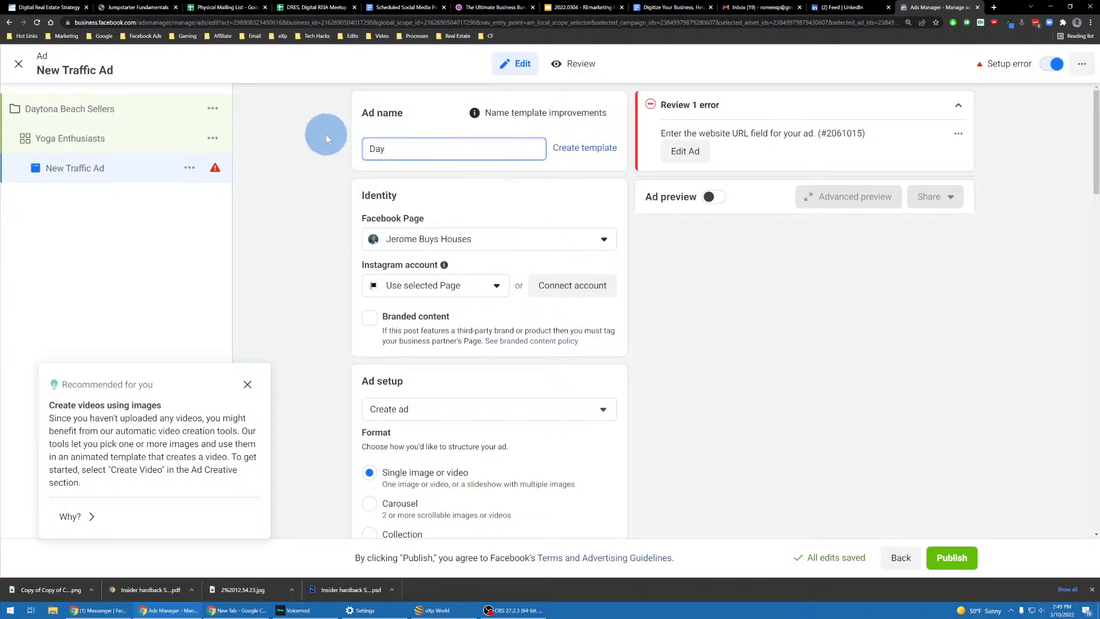
pyautogui.write('tona Ad')
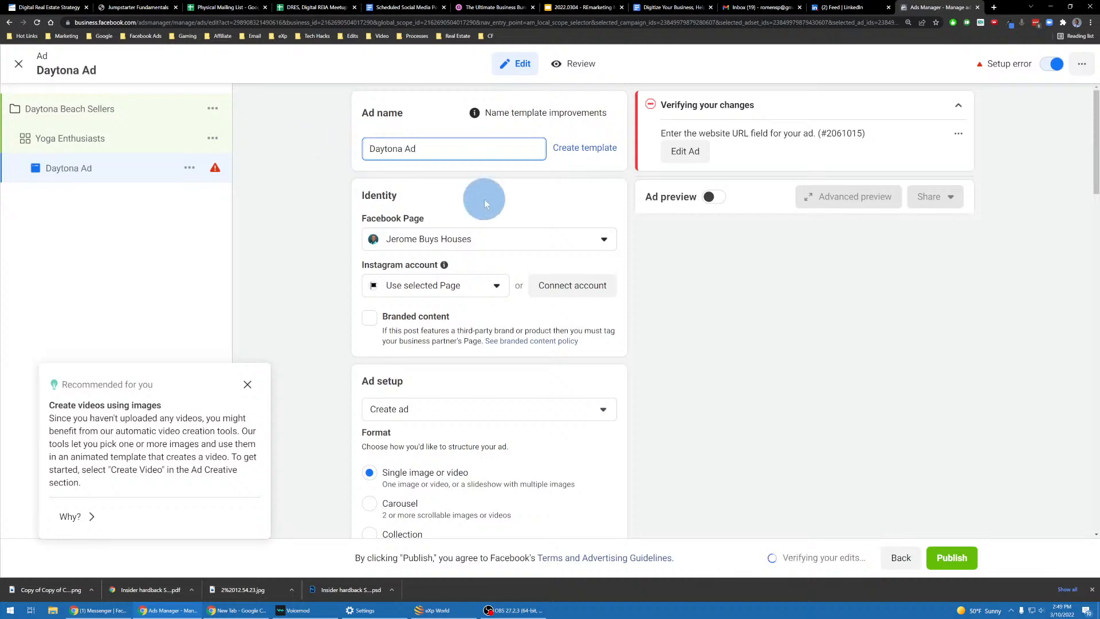
# Look through the Facebook Page and Instagram account choices in the Identity section, and dismiss the video creation recommendation
pyautogui.click(495, 247)
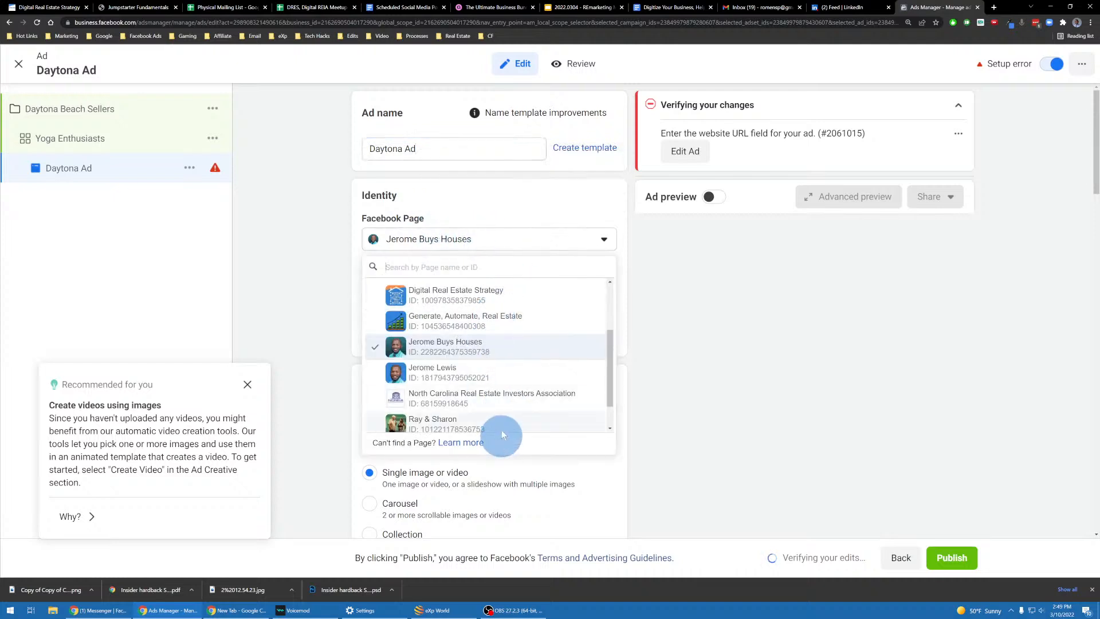
pyautogui.scroll(-2, 498, 378)
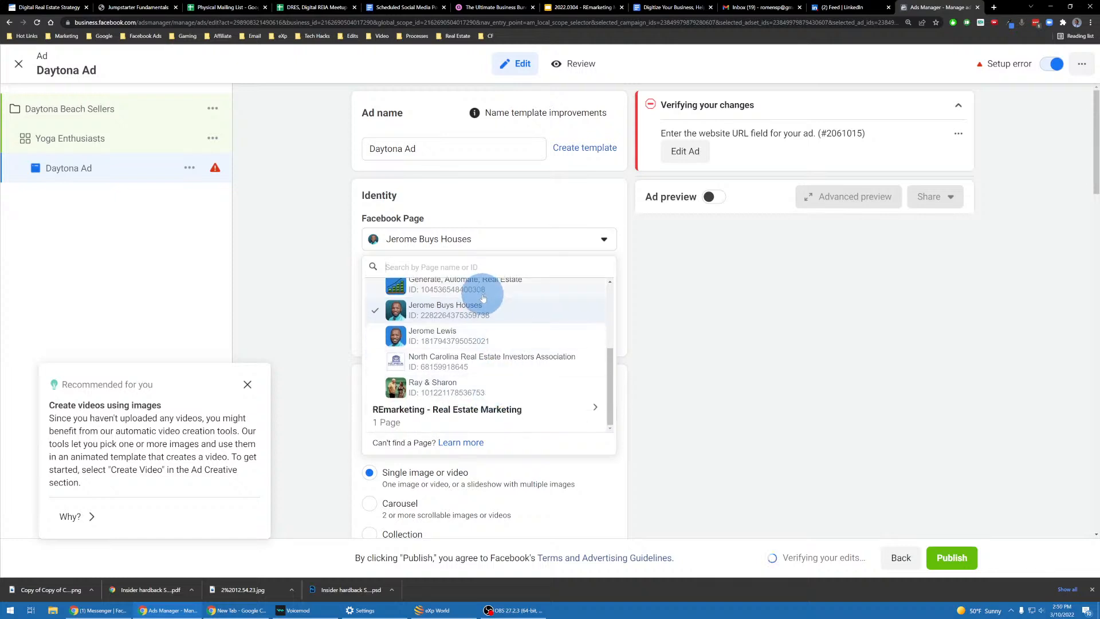
pyautogui.scroll(2, 483, 298)
pyautogui.click(452, 393)
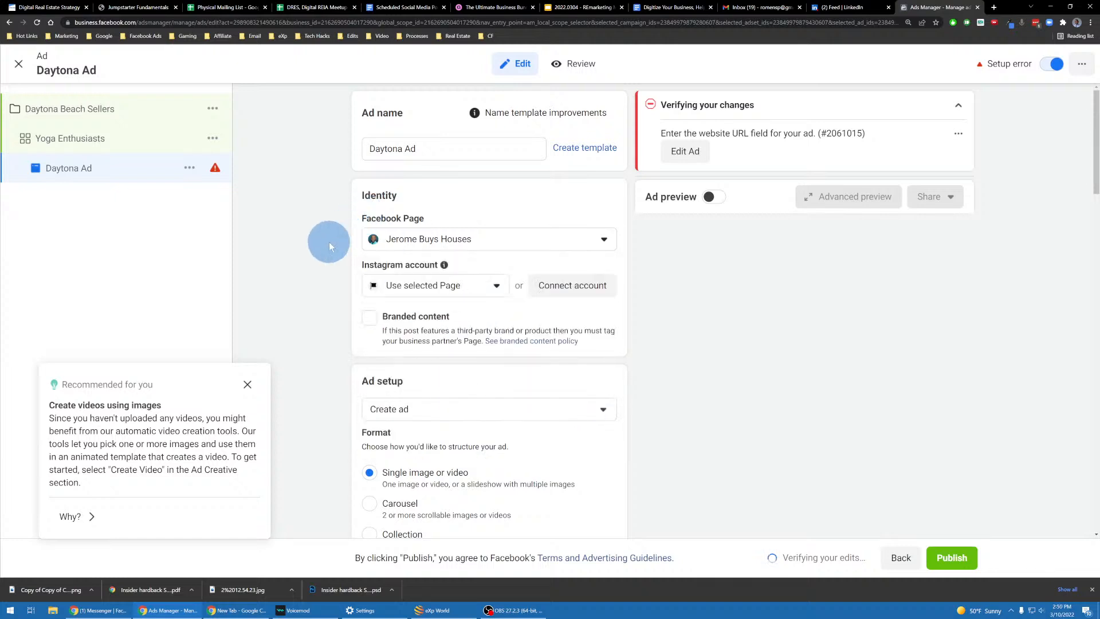
pyautogui.click(247, 384)
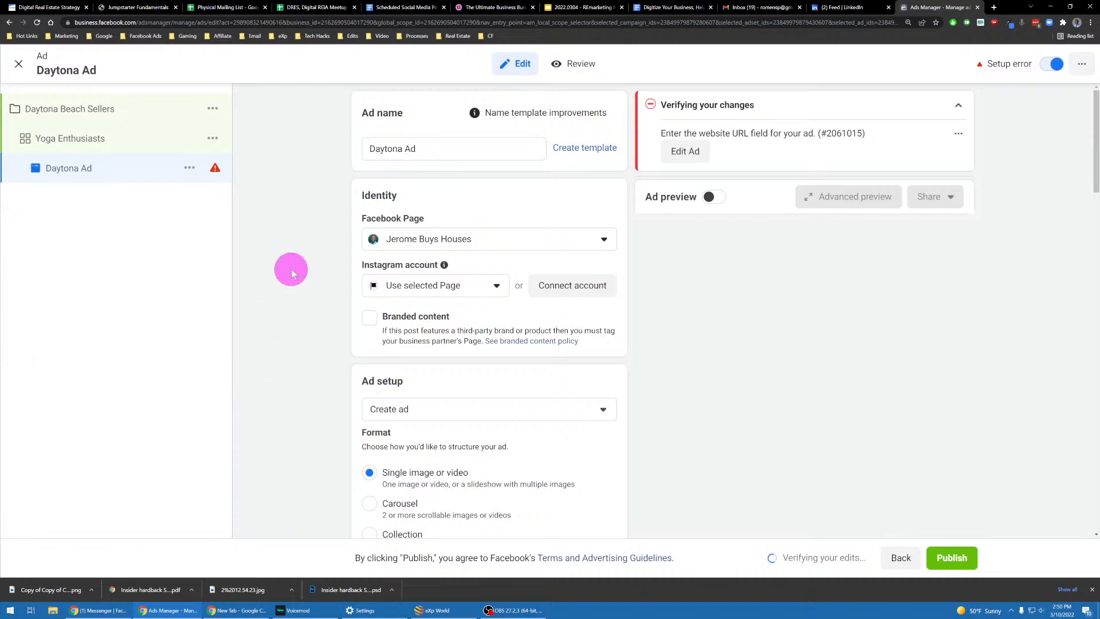
pyautogui.click(456, 285)
pyautogui.click(366, 269)
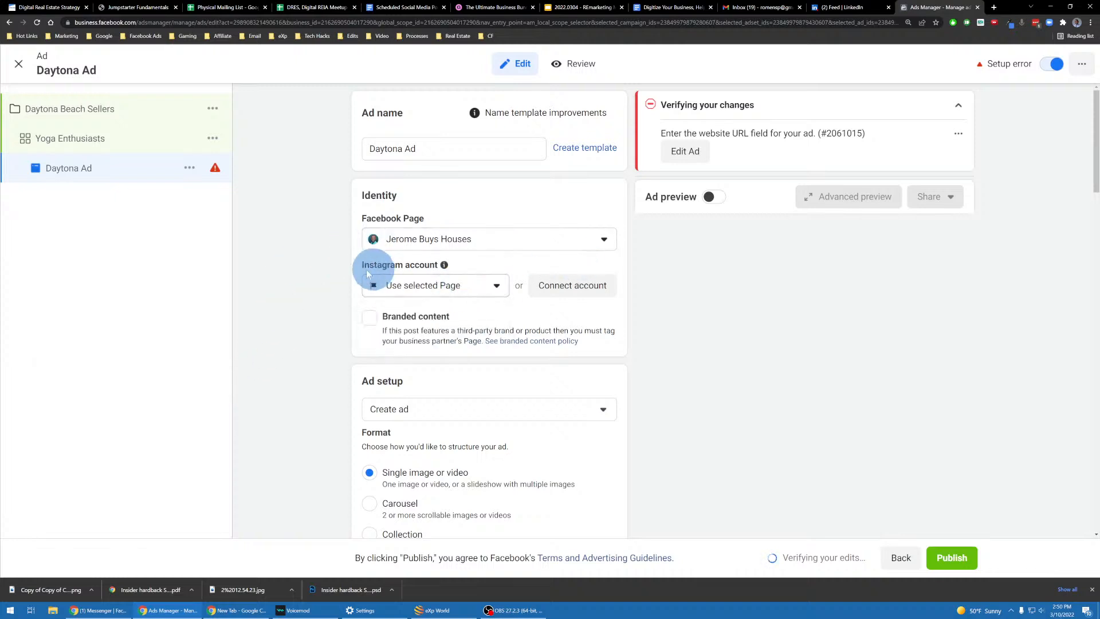
# Examine the Ad setup source options, format choices, ad creative fields and Destination settings of Daytona Ad
pyautogui.scroll(-2, 401, 243)
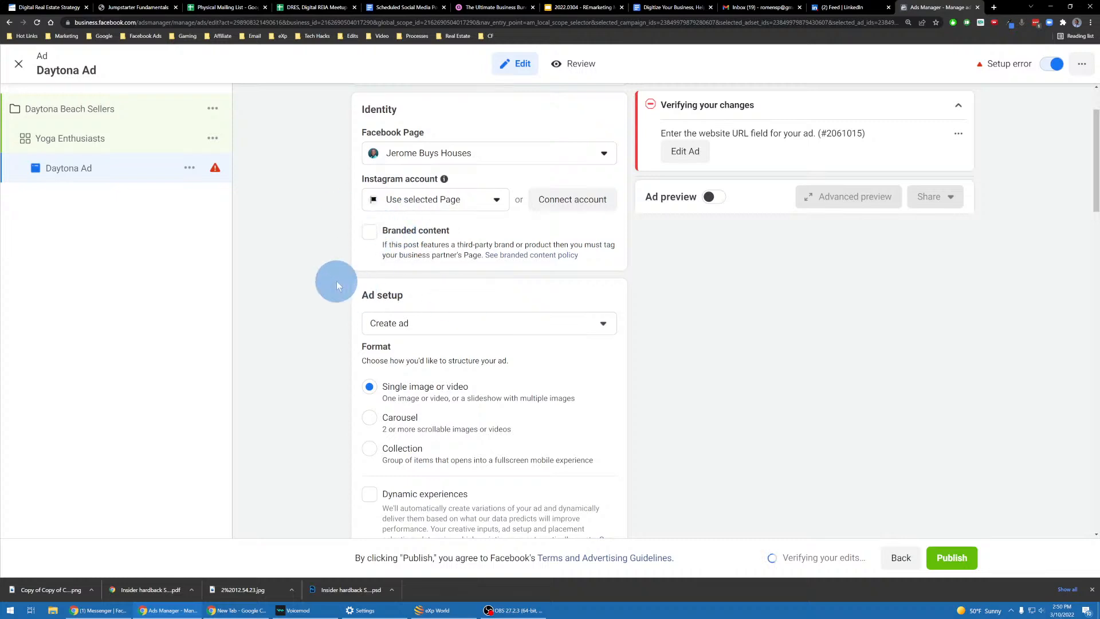
pyautogui.scroll(-2, 335, 281)
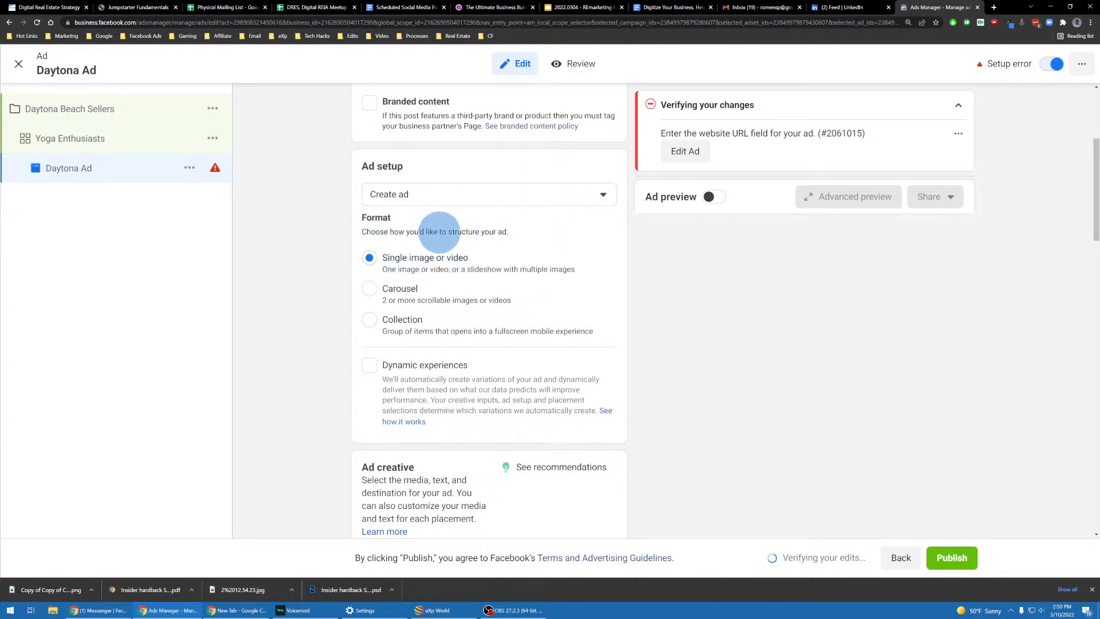
pyautogui.click(416, 195)
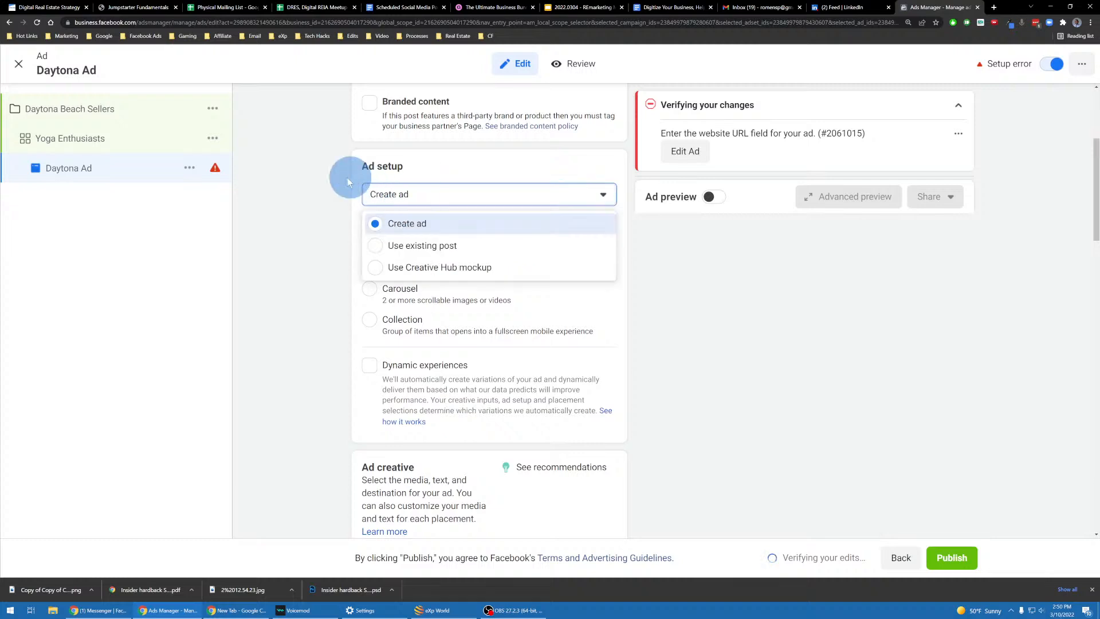
pyautogui.click(299, 225)
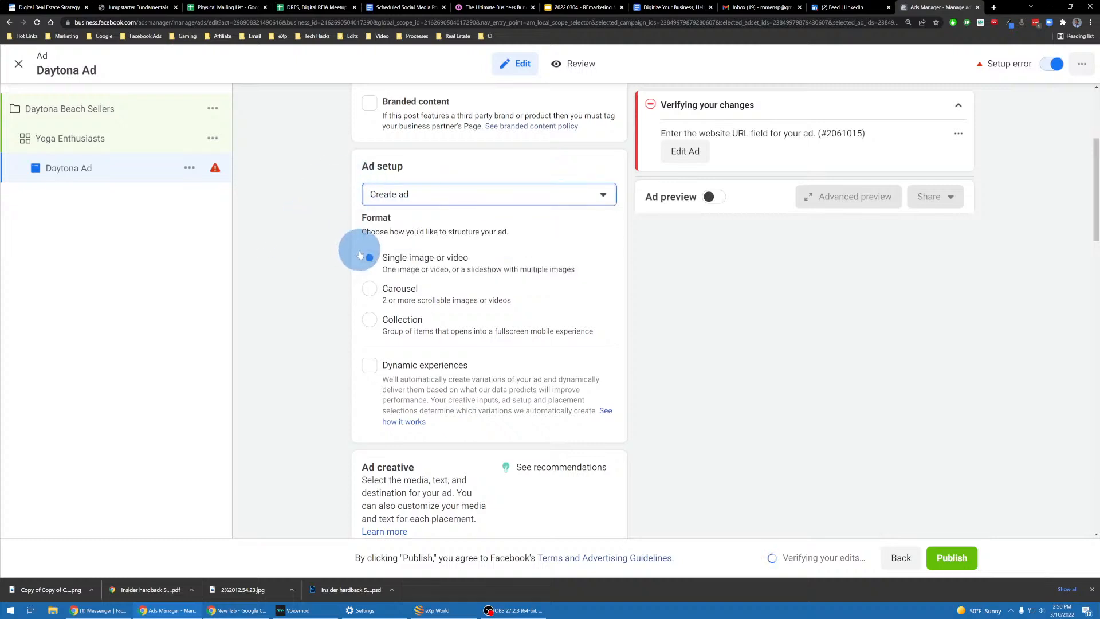
pyautogui.scroll(-2, 360, 263)
pyautogui.scroll(-2, 339, 260)
pyautogui.scroll(3, 341, 262)
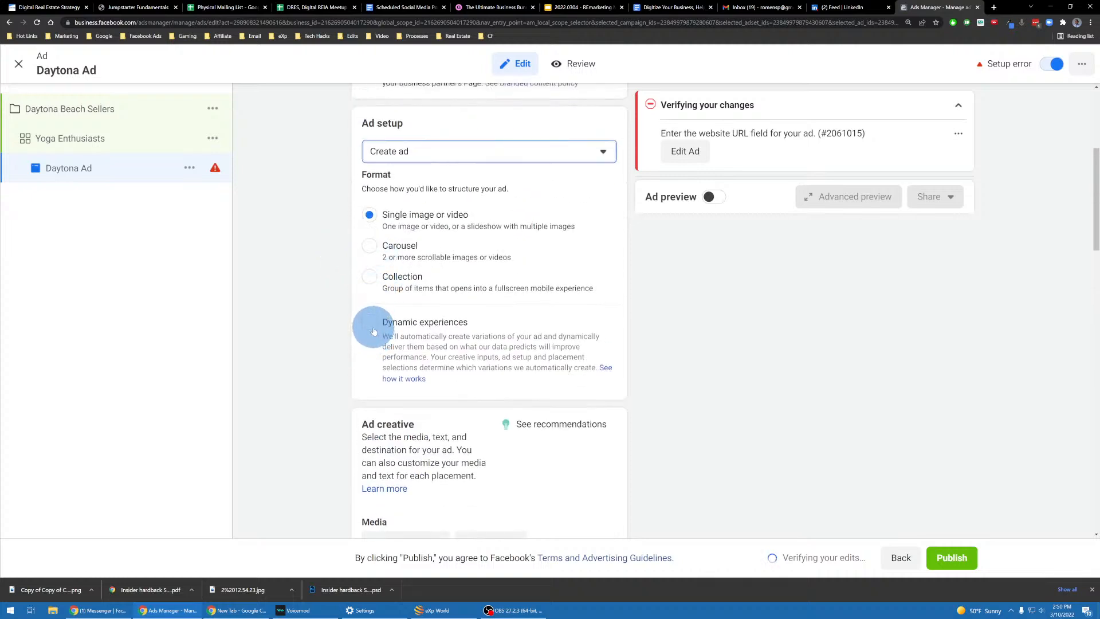
pyautogui.scroll(-5, 372, 331)
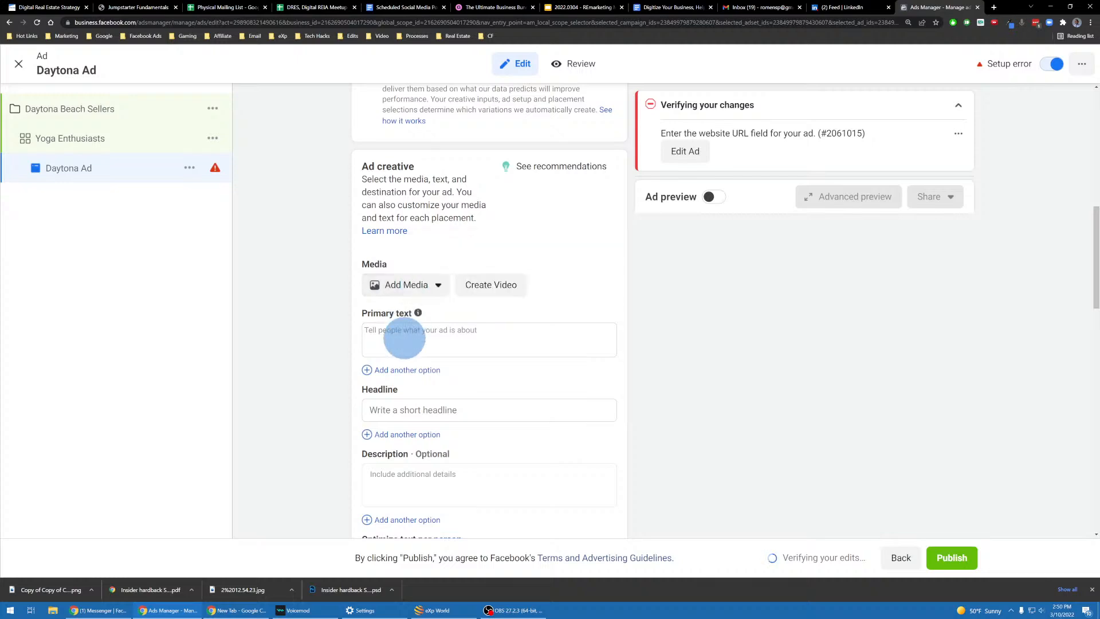
pyautogui.scroll(-9, 406, 335)
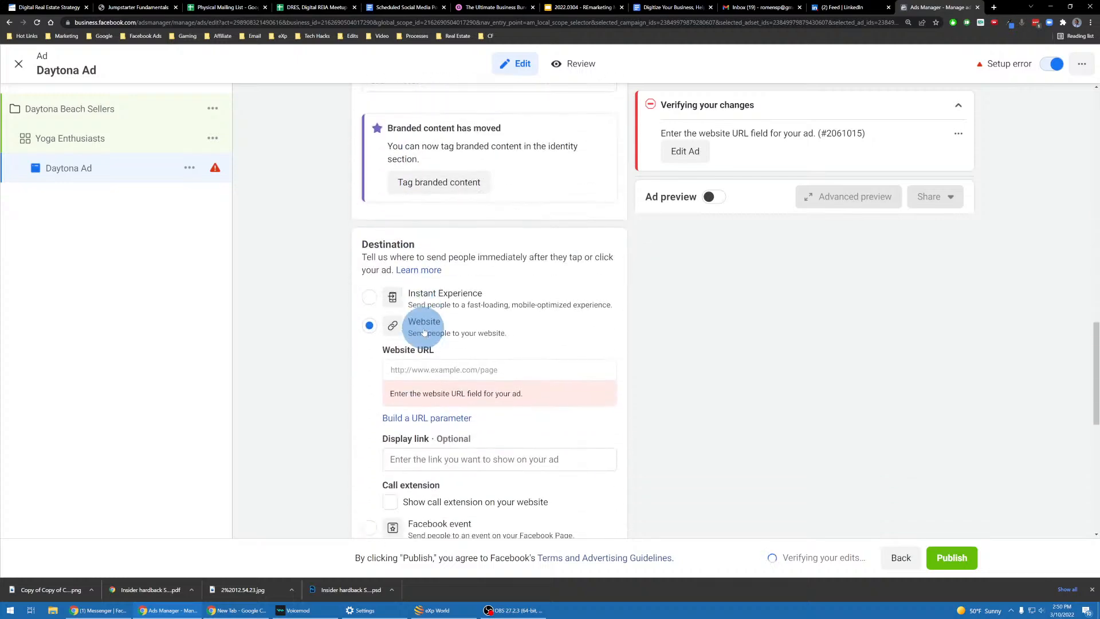
# Examine the remaining Destination choices and the Languages and Tracking settings of Daytona Ad, and return to its ad creative section
pyautogui.scroll(10, 424, 331)
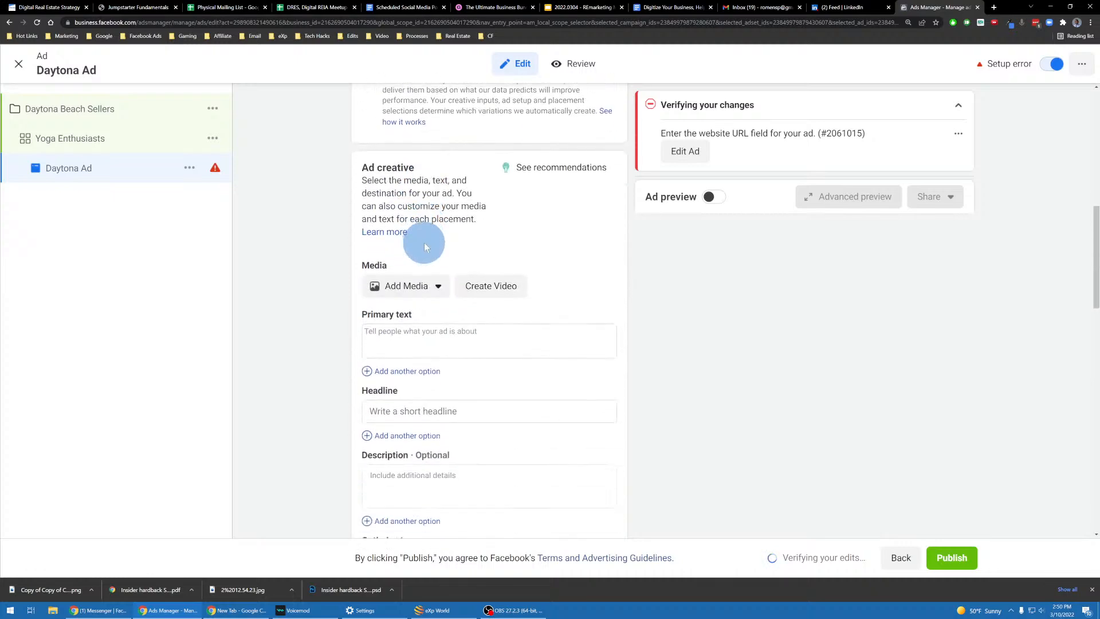
pyautogui.scroll(-10, 423, 242)
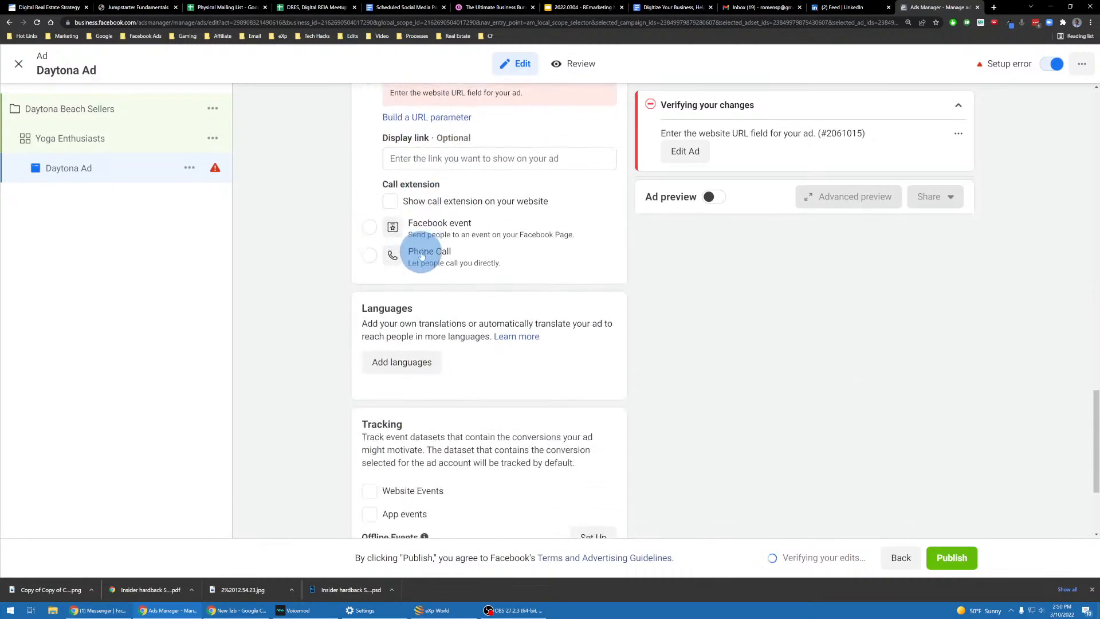
pyautogui.scroll(-3, 421, 256)
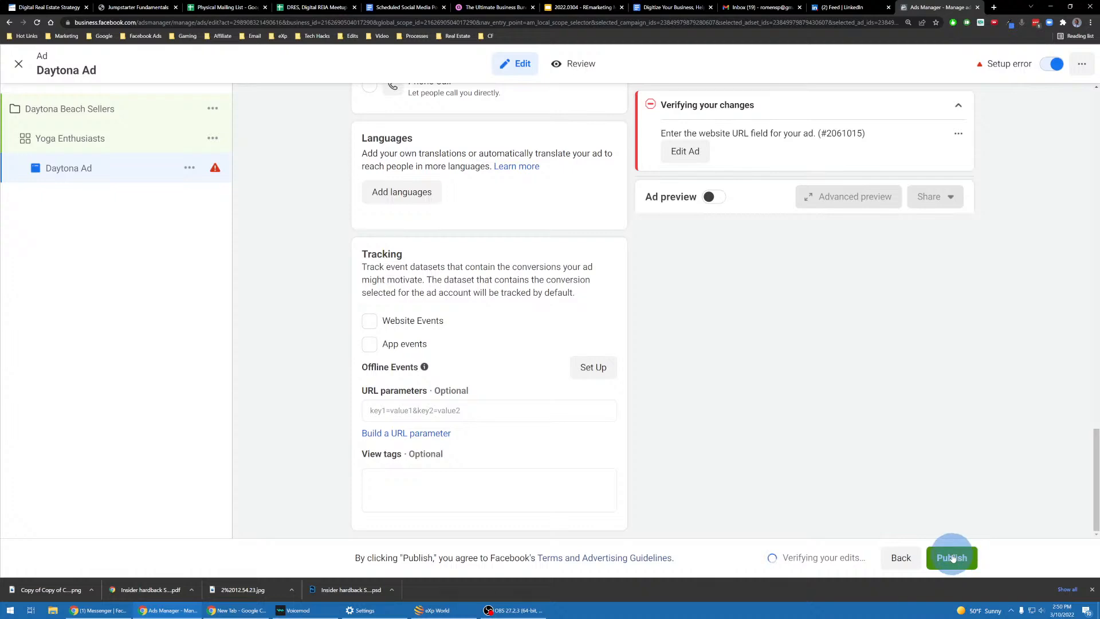
pyautogui.scroll(13, 481, 290)
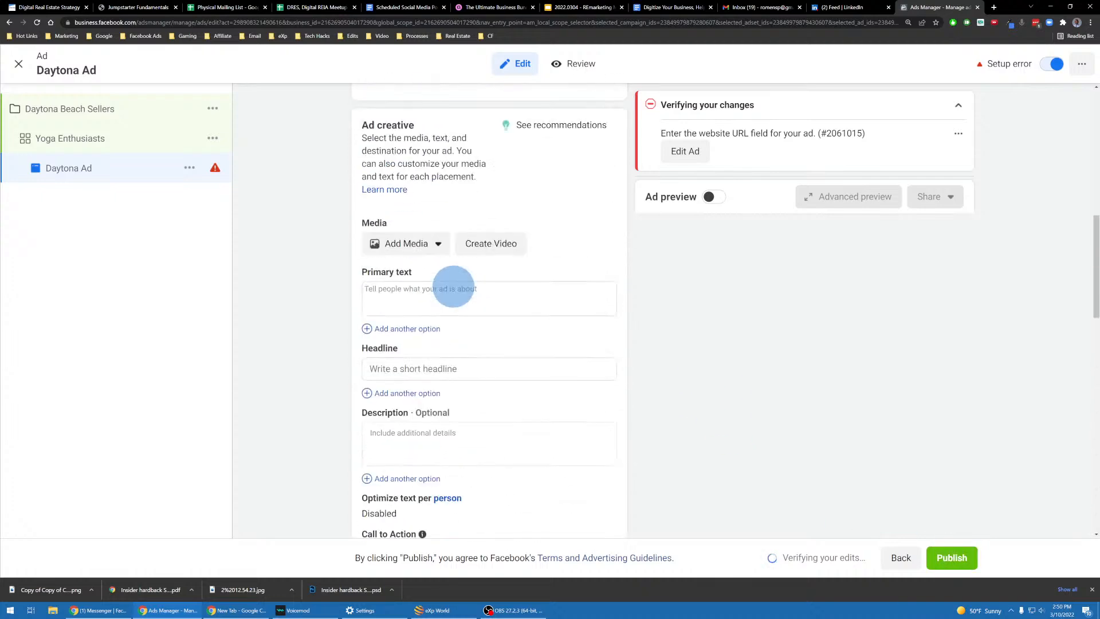
pyautogui.scroll(3, 453, 287)
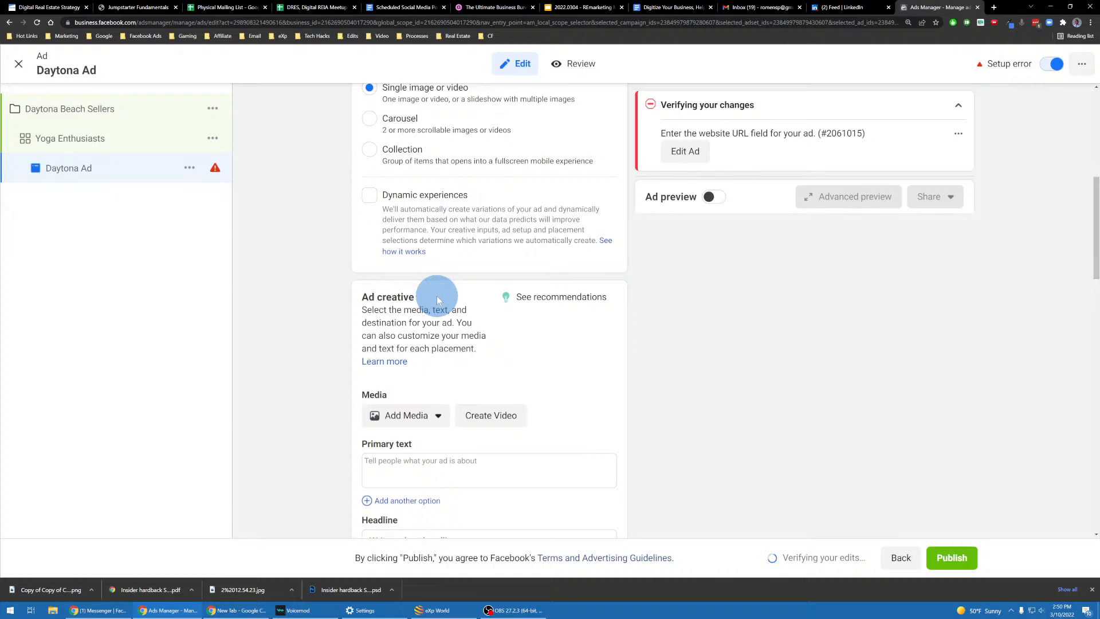
# Add the first account video, beginning "let's make a d", as the ad's media, keeping the original crop for all placements
pyautogui.click(436, 463)
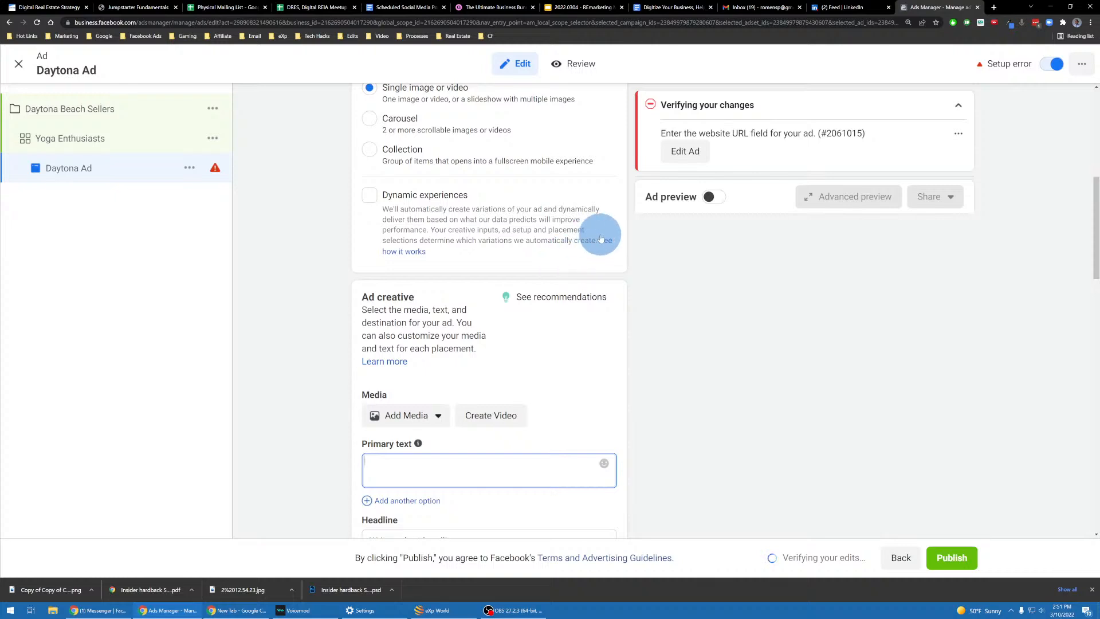
pyautogui.click(428, 423)
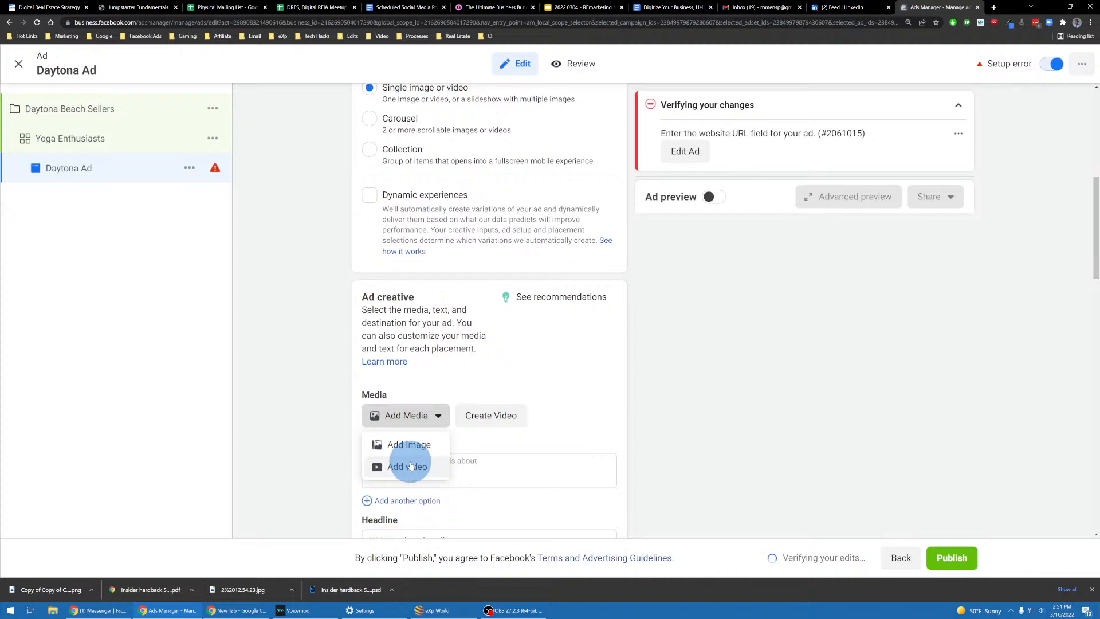
pyautogui.click(410, 465)
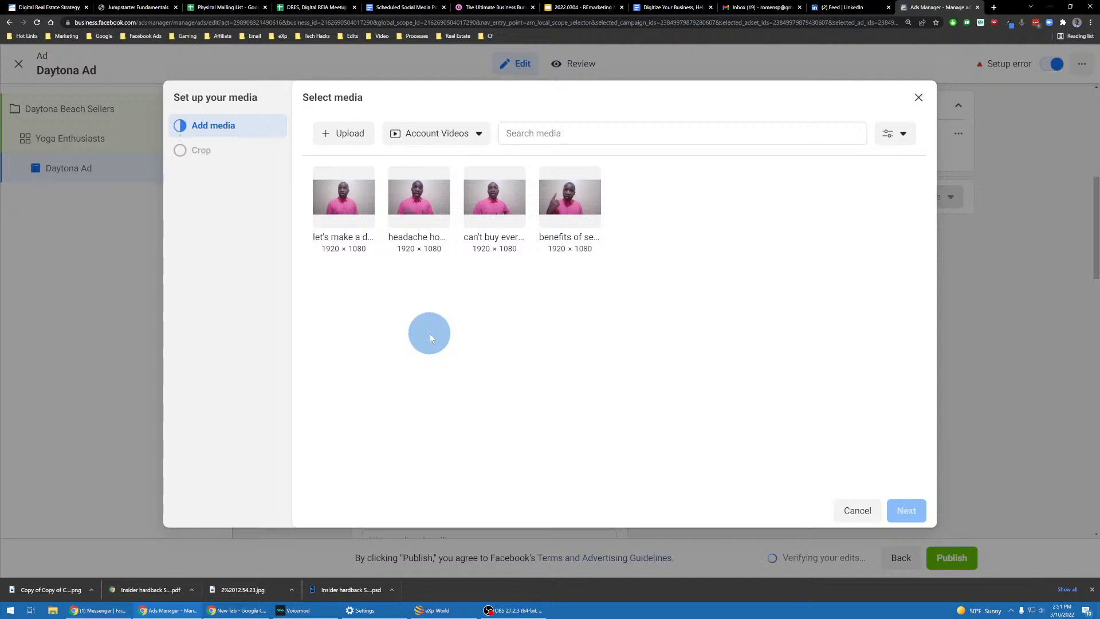
pyautogui.click(344, 205)
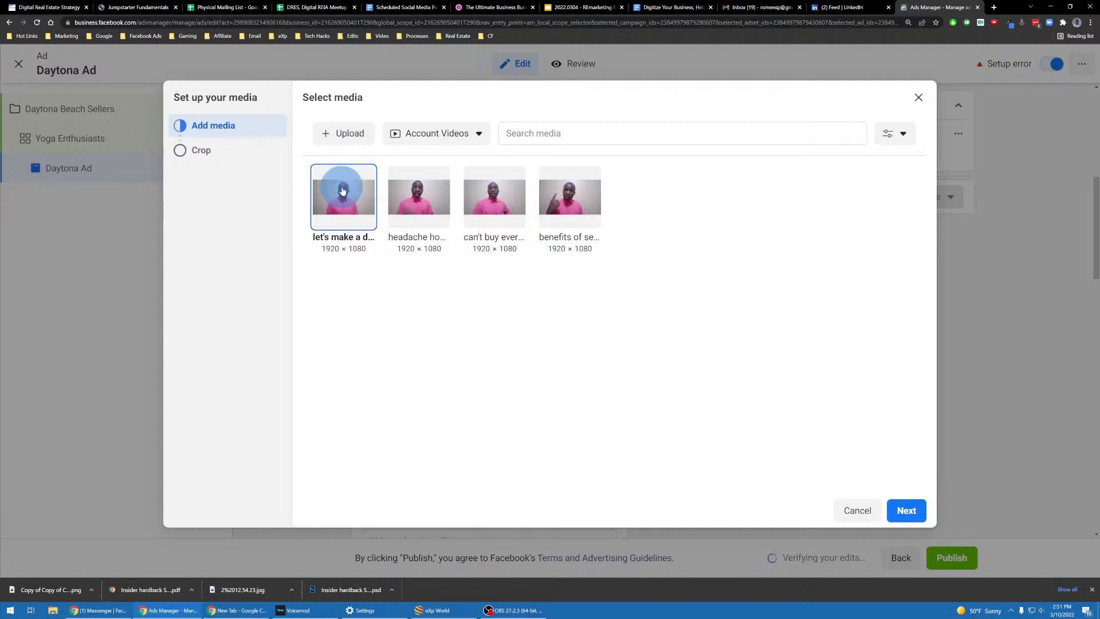
pyautogui.click(906, 510)
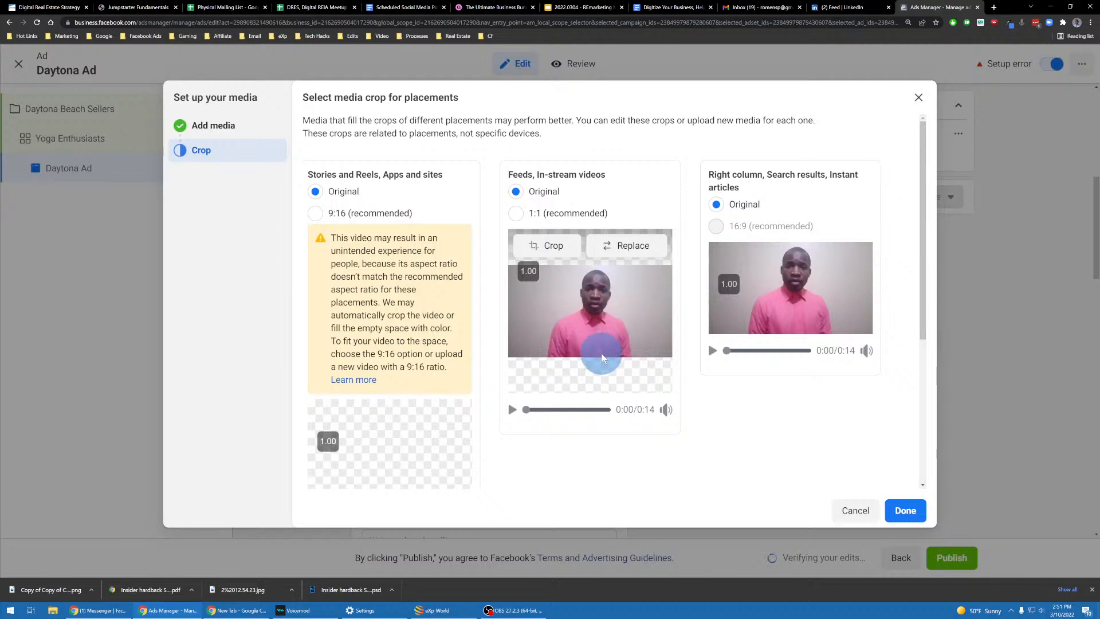
pyautogui.click(915, 512)
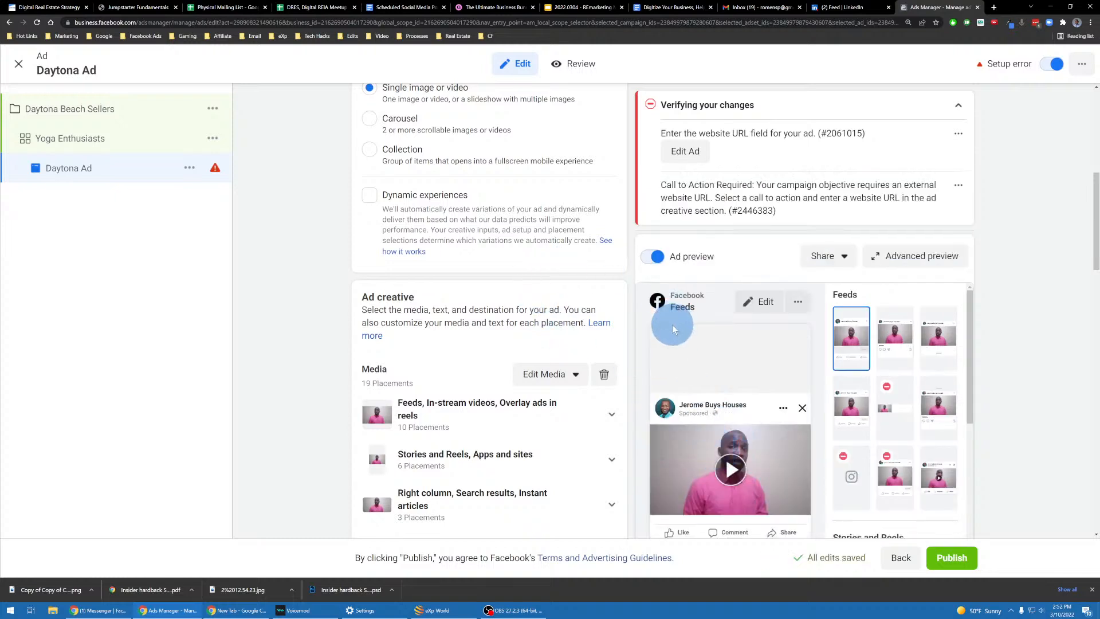
# Move the Ads Manager browser tab beside the Digitize Your Business document's tab and switch to that document in Google Docs
pyautogui.scroll(-2, 532, 277)
pyautogui.scroll(-2, 945, 303)
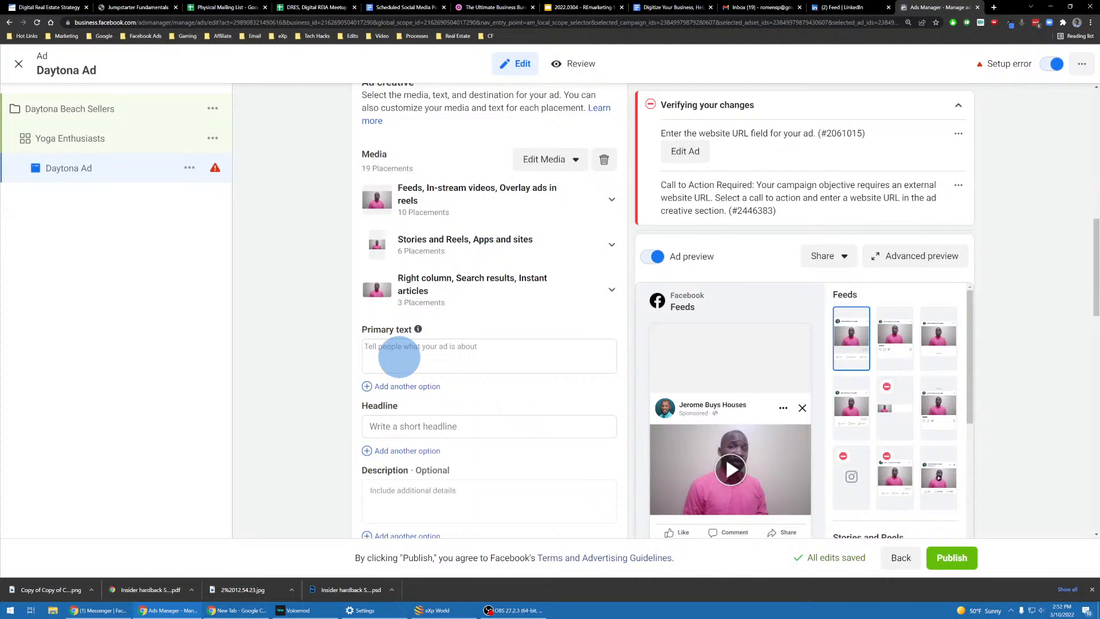
pyautogui.click(656, 5)
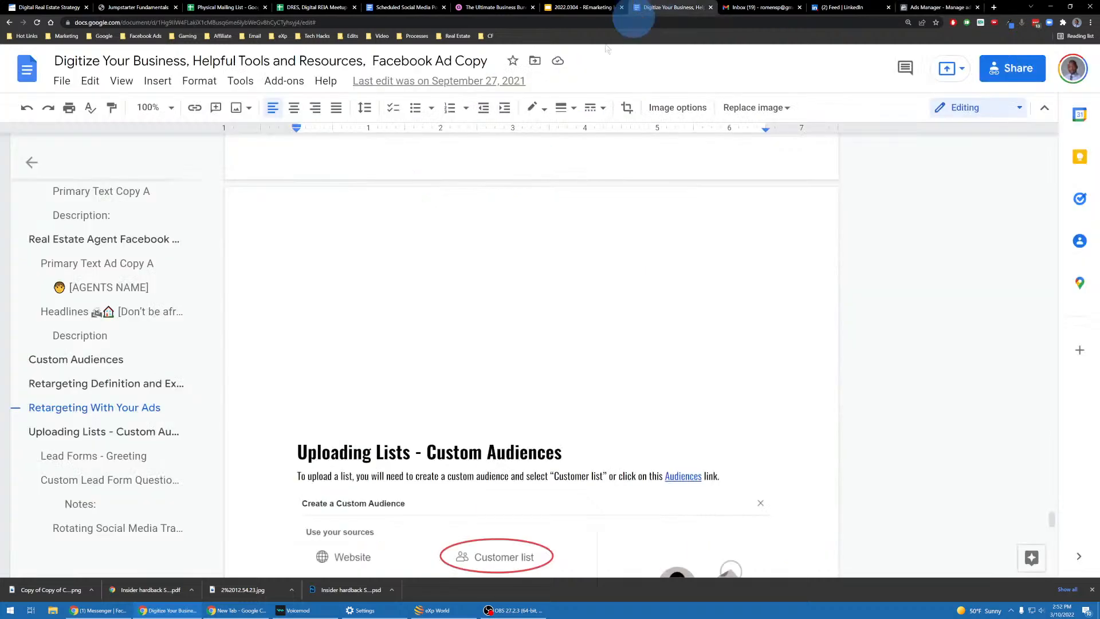
pyautogui.click(557, 6)
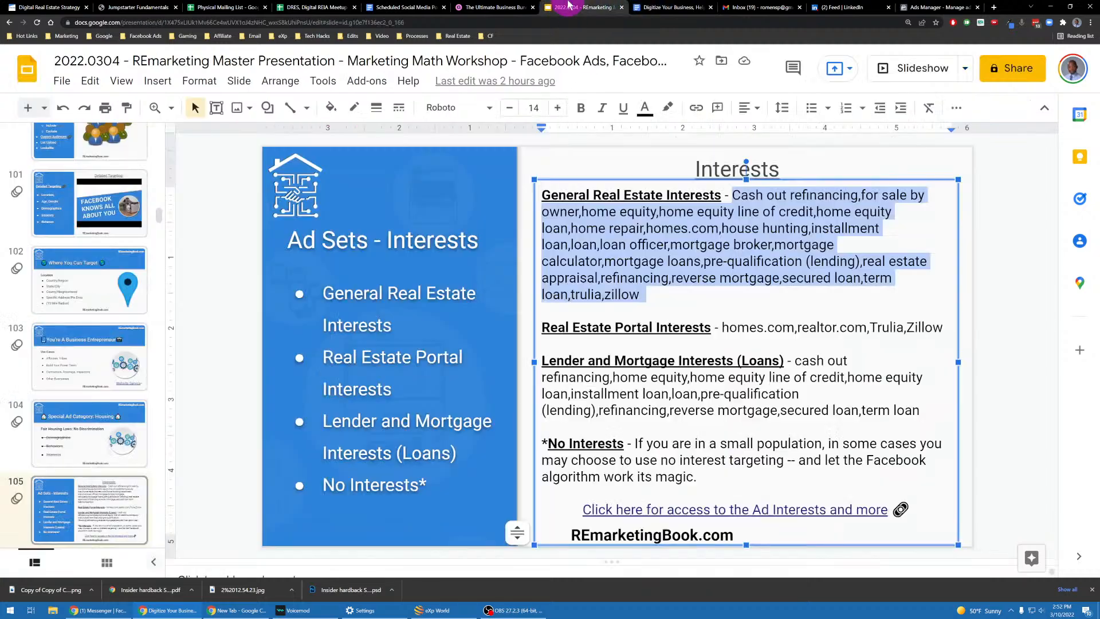
pyautogui.click(673, 7)
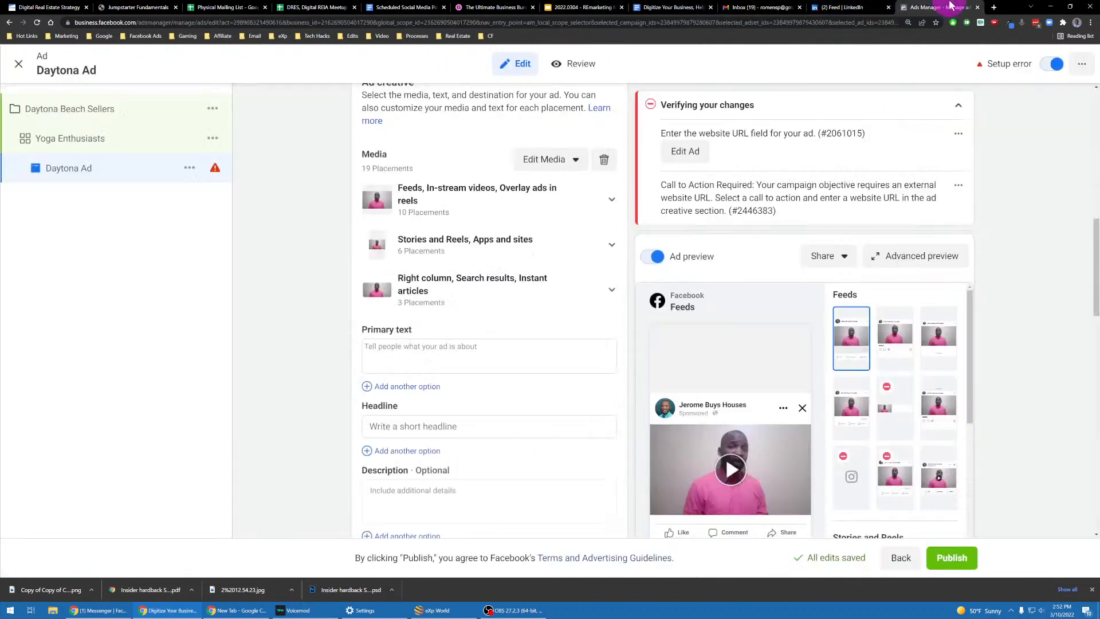
pyautogui.click(931, 8)
pyautogui.moveTo(930, 14); pyautogui.dragTo(768, 12)
pyautogui.click(667, 10)
# Find Primary Text Ad Copy A in the real estate investor section of the document and go to it
pyautogui.scroll(-2, 503, 264)
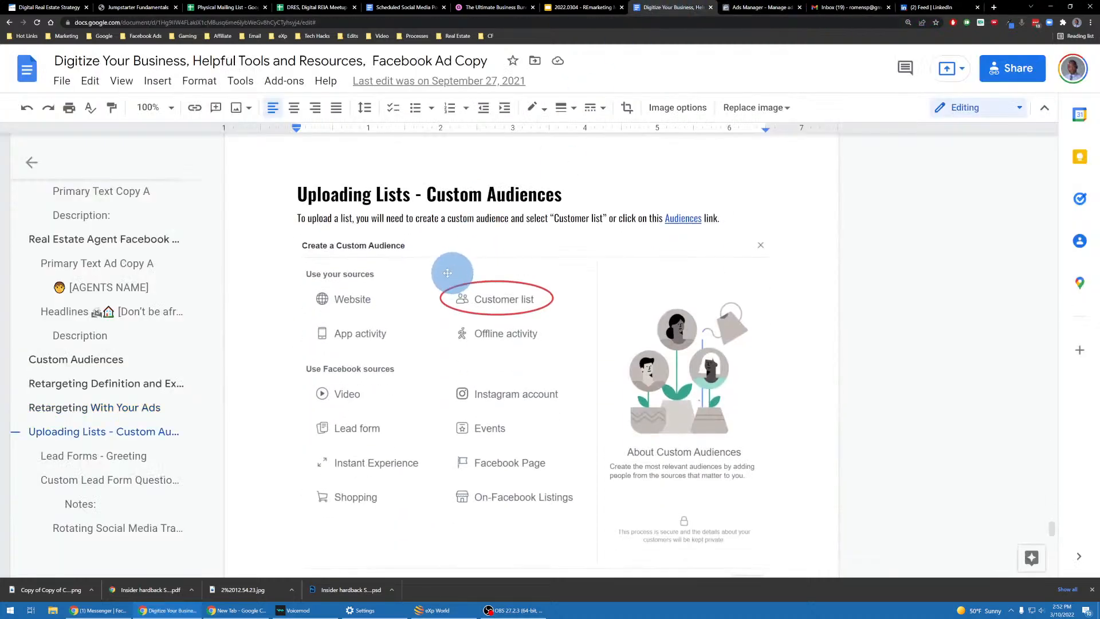
pyautogui.scroll(6, 78, 329)
pyautogui.scroll(7, 77, 325)
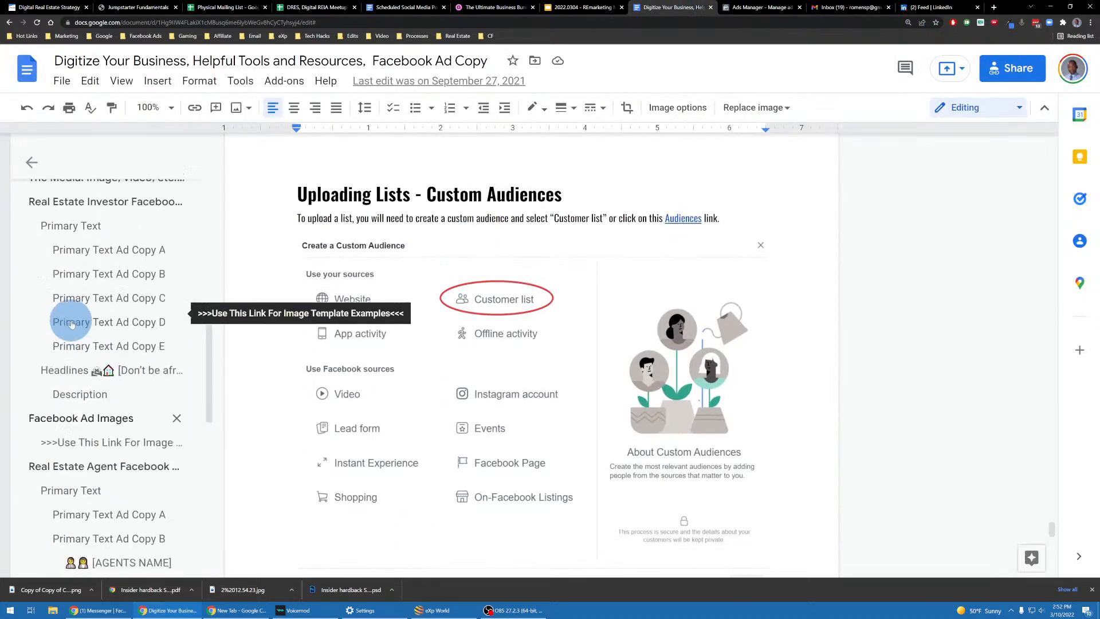
pyautogui.scroll(2, 74, 290)
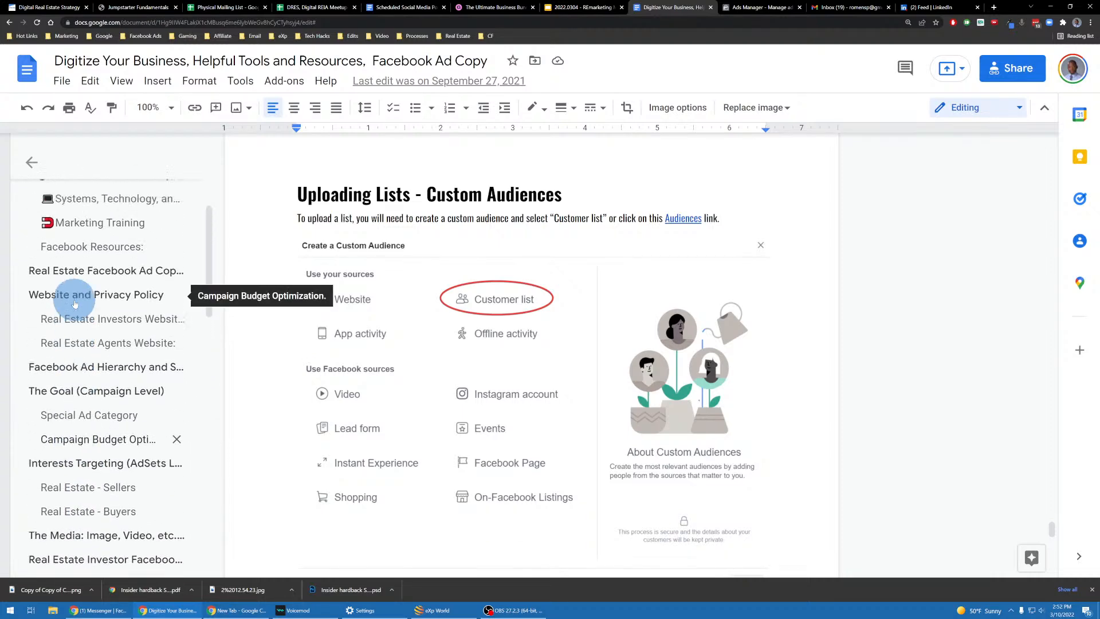
pyautogui.scroll(-3, 78, 364)
pyautogui.scroll(-2, 69, 387)
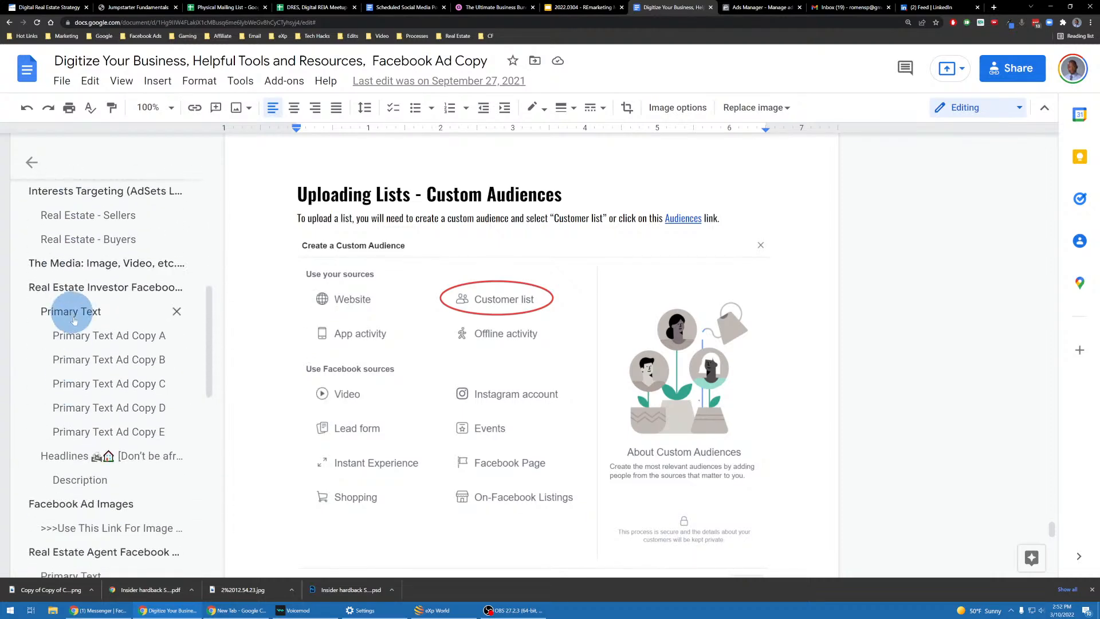
pyautogui.click(82, 341)
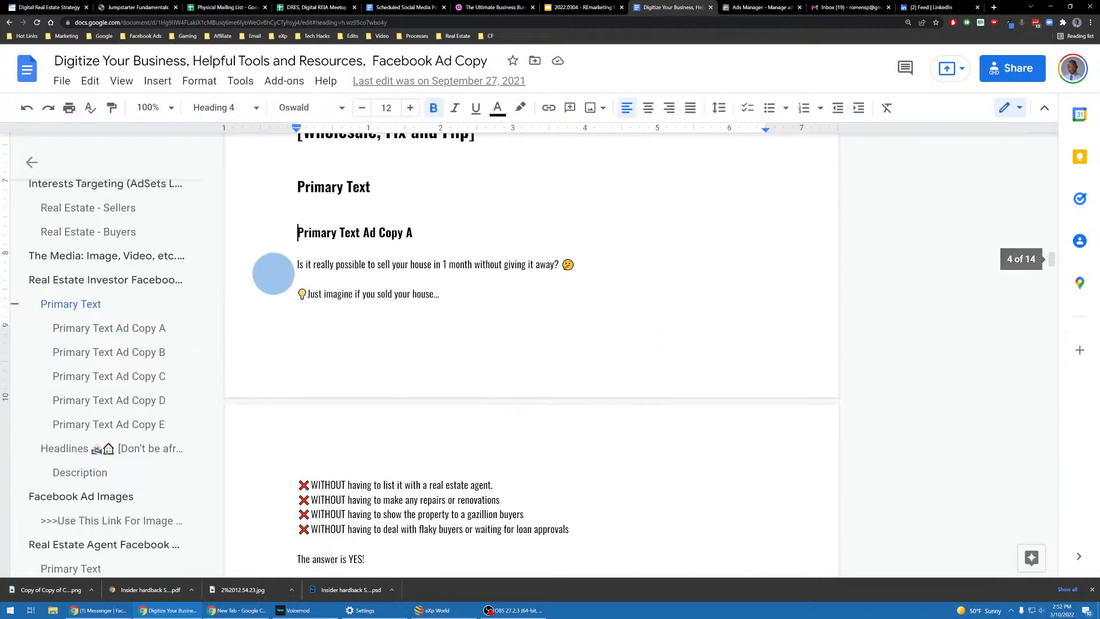
# Copy the opening of Primary Text Ad Copy A, from its first question through the line about loan approvals
pyautogui.scroll(-1, 295, 268)
pyautogui.scroll(1, 294, 251)
pyautogui.click(282, 265)
pyautogui.moveTo(283, 265); pyautogui.dragTo(570, 529)
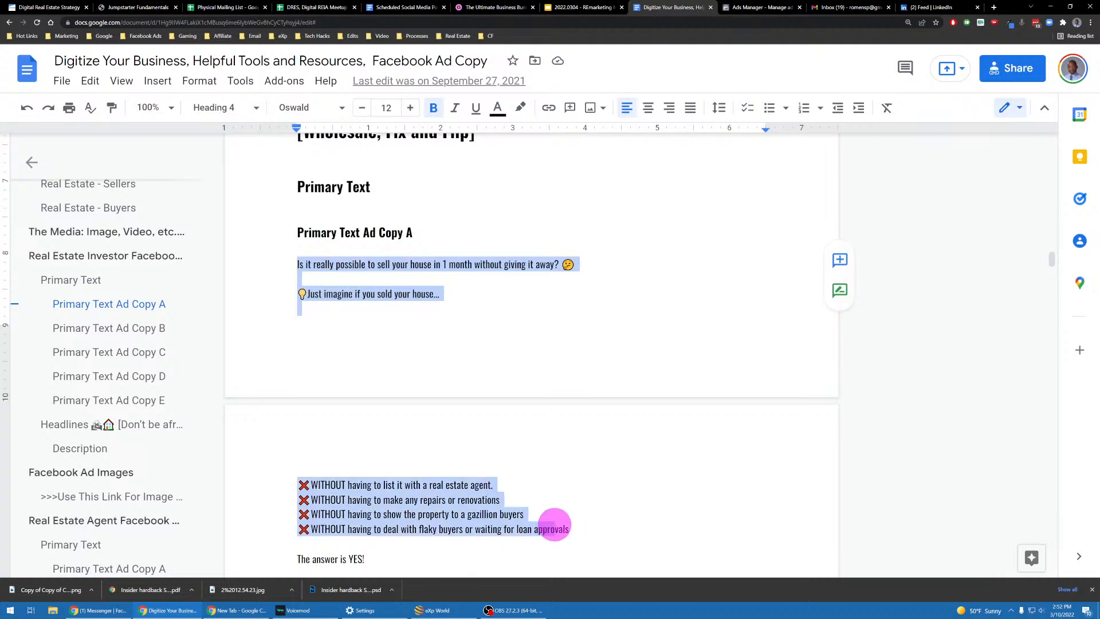
pyautogui.rightClick(397, 493)
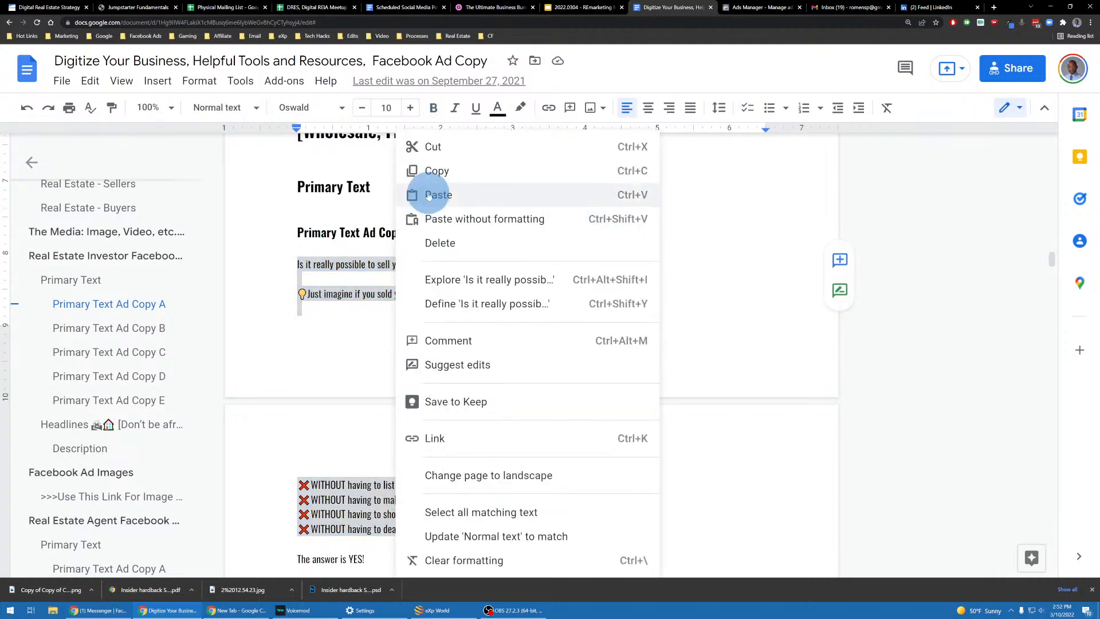
pyautogui.click(429, 171)
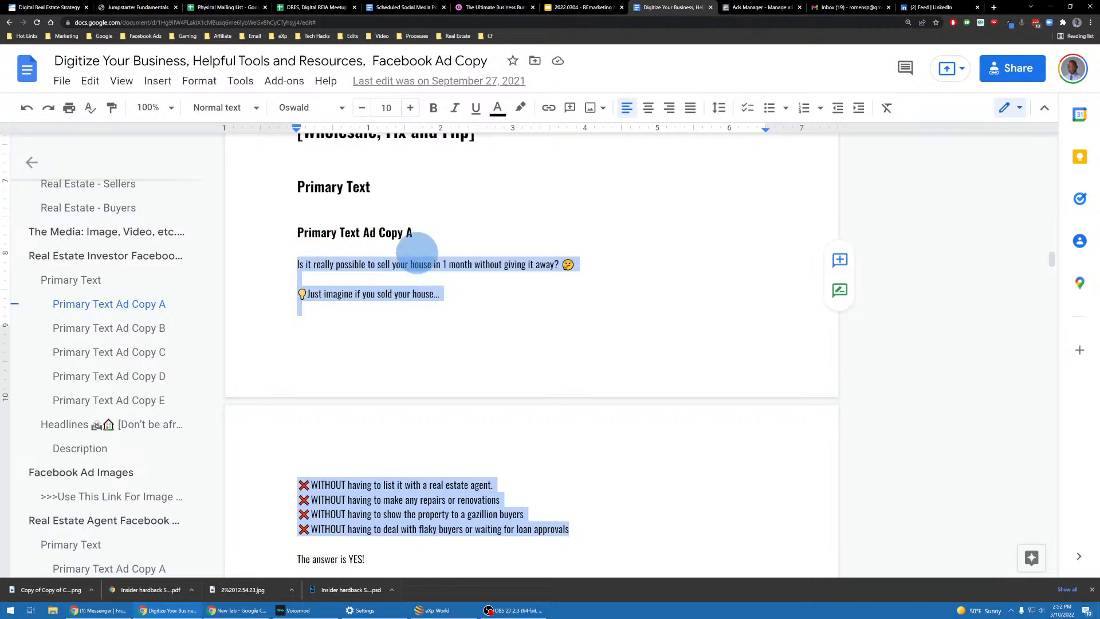
# Select and copy the whole of Primary Text Ad Copy A, from its opening question through the closing "Learn More" sentence
pyautogui.scroll(-2, 421, 229)
pyautogui.scroll(-1, 424, 259)
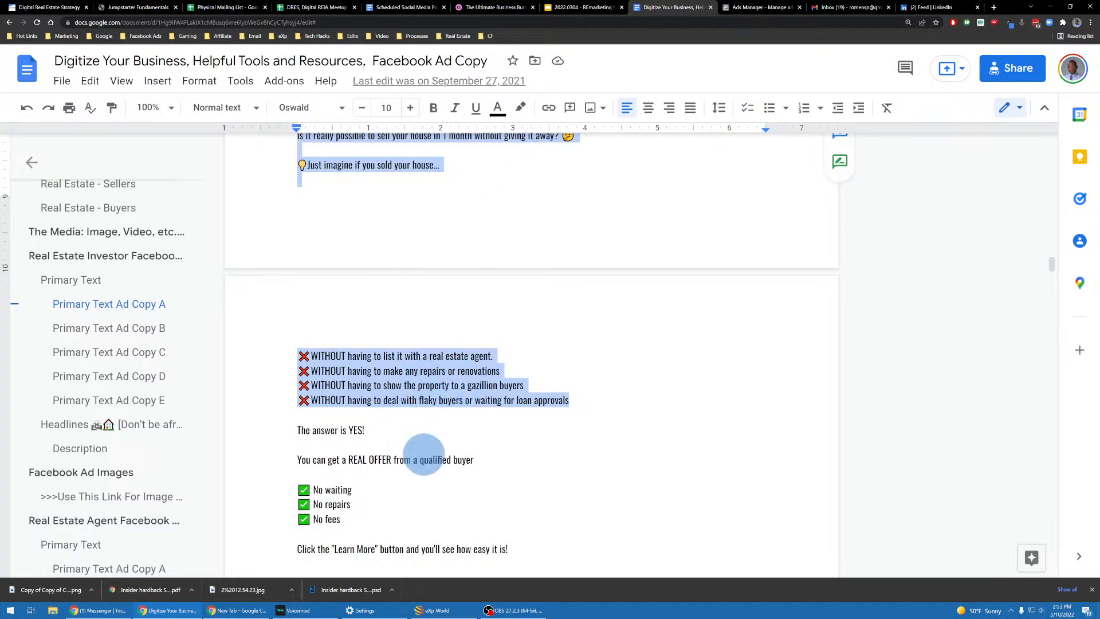
pyautogui.click(463, 463)
pyautogui.scroll(-2, 463, 453)
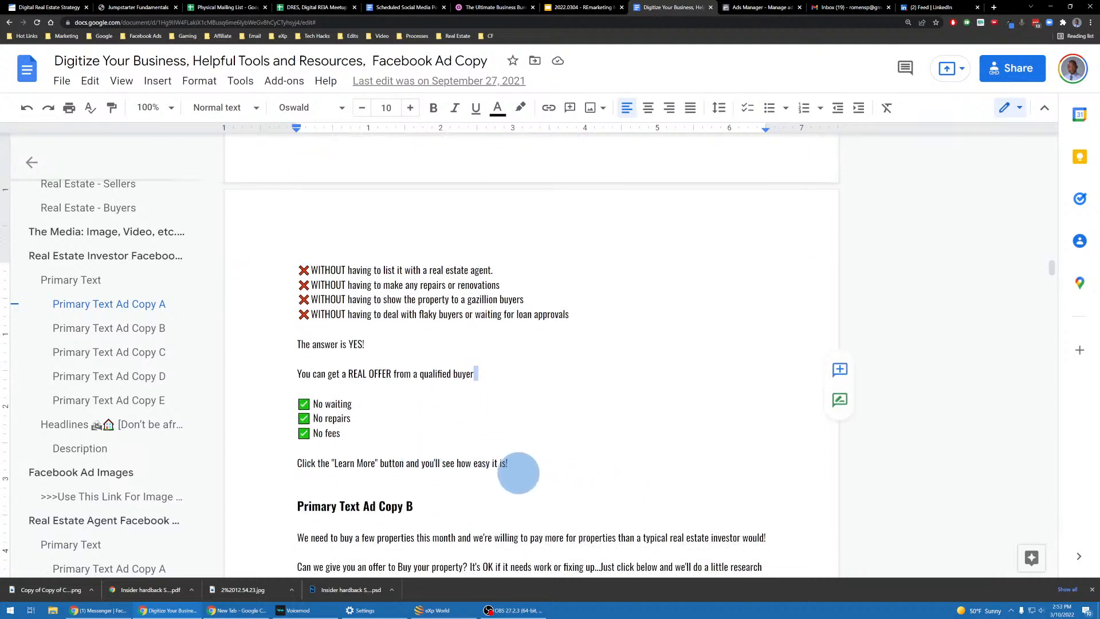
pyautogui.click(519, 464)
pyautogui.scroll(5, 407, 373)
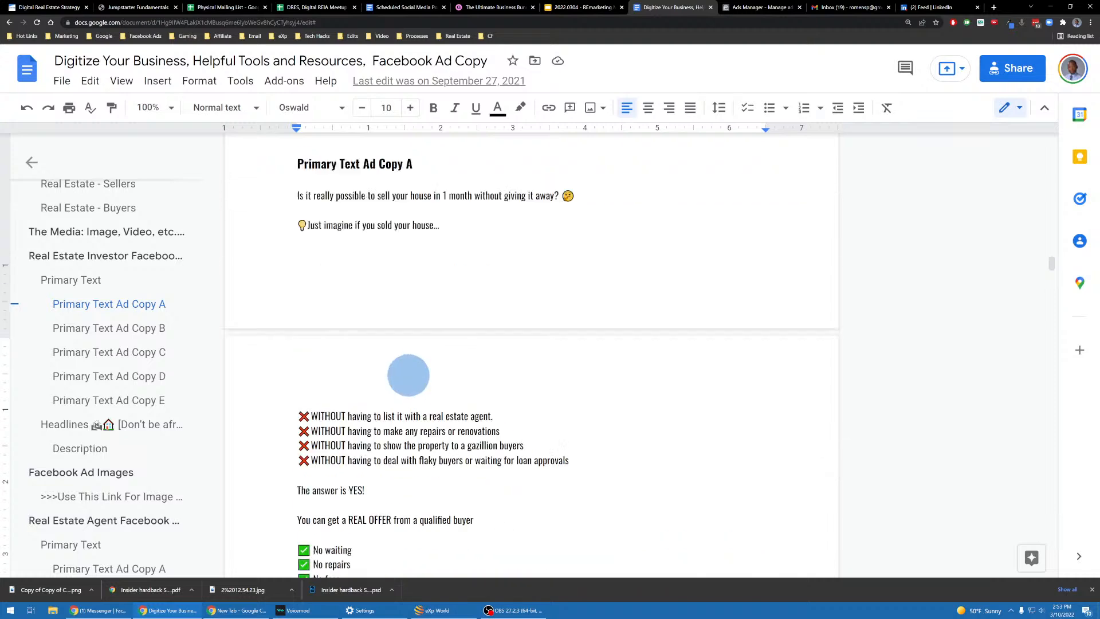
pyautogui.keyDown('shift'); pyautogui.click(291, 352); pyautogui.keyUp('shift')
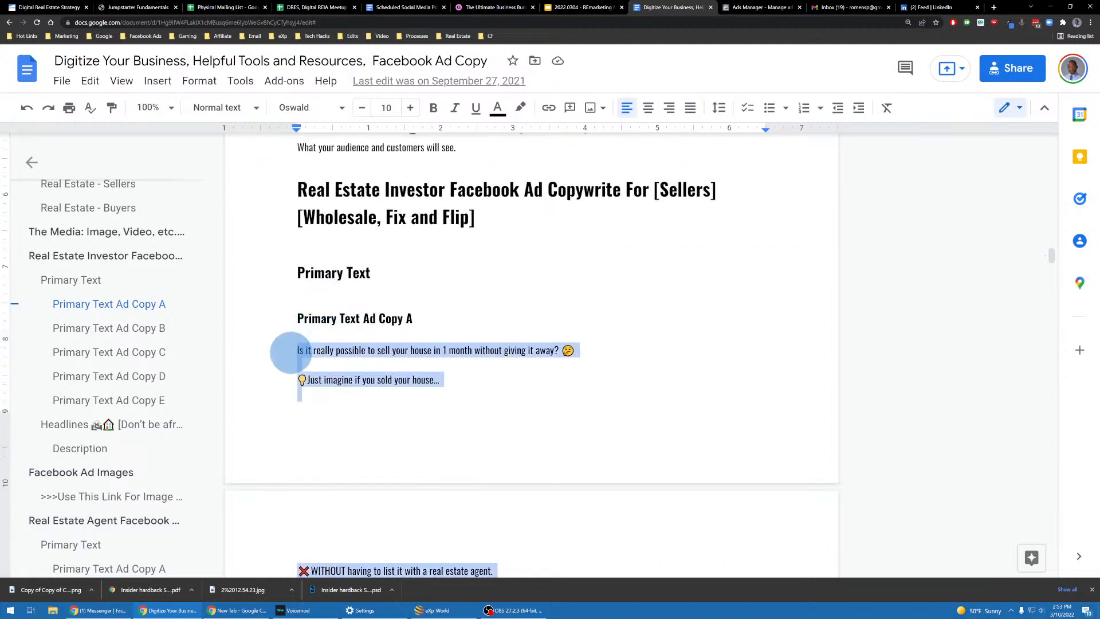
pyautogui.click(744, 7)
pyautogui.click(670, 8)
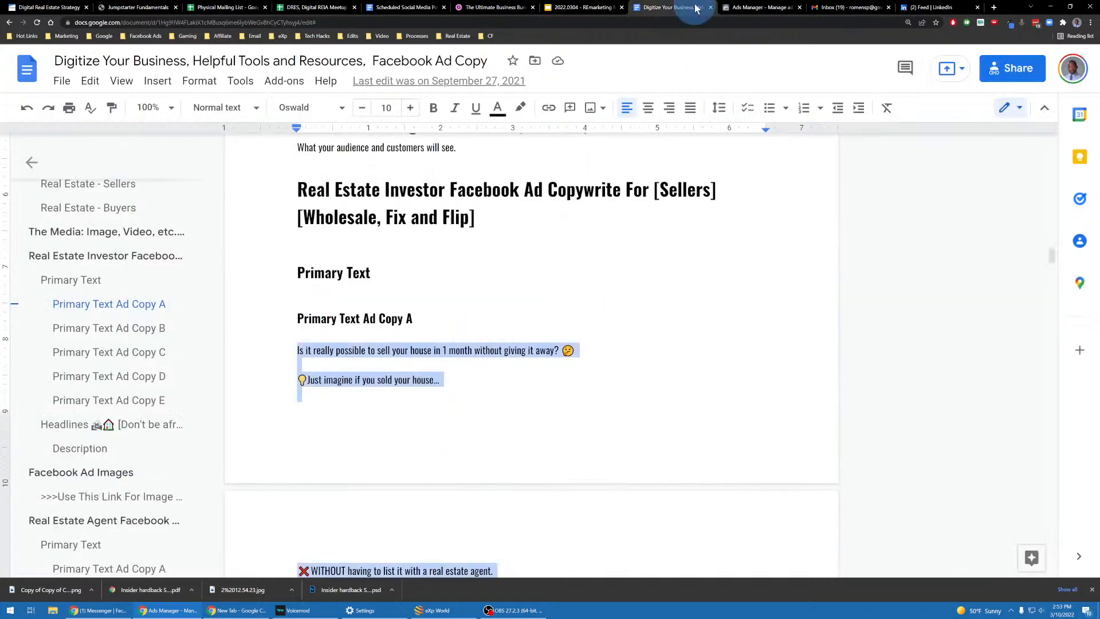
# Switch to Ads Manager and paste the copied ad copy into the Primary text of Daytona Ad
pyautogui.click(747, 7)
pyautogui.click(434, 348)
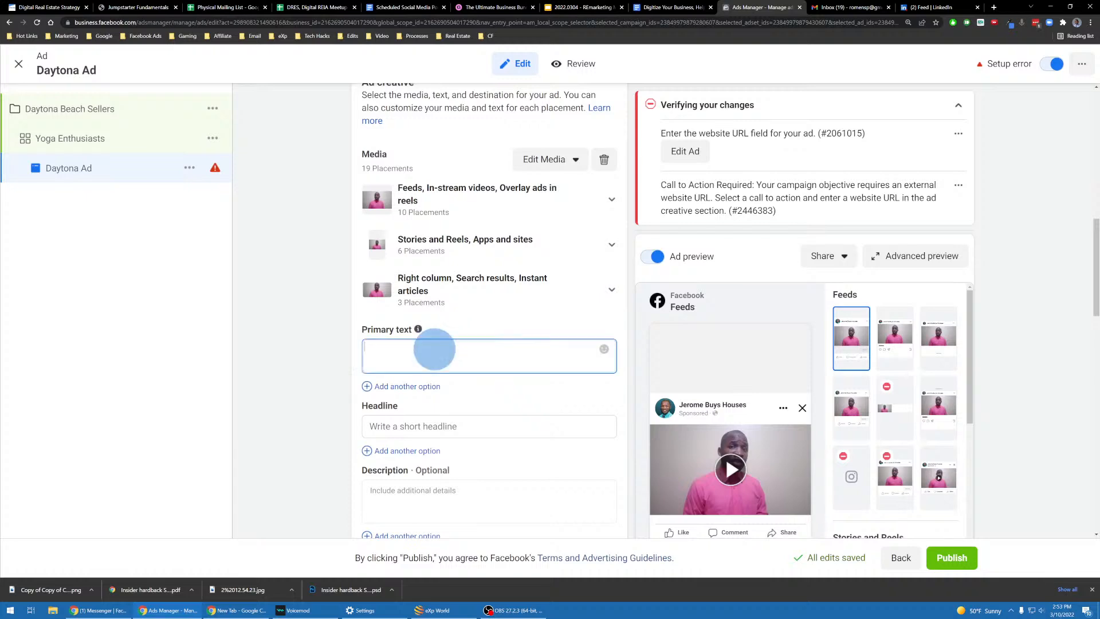
pyautogui.hotkey('ctrl', 'v')
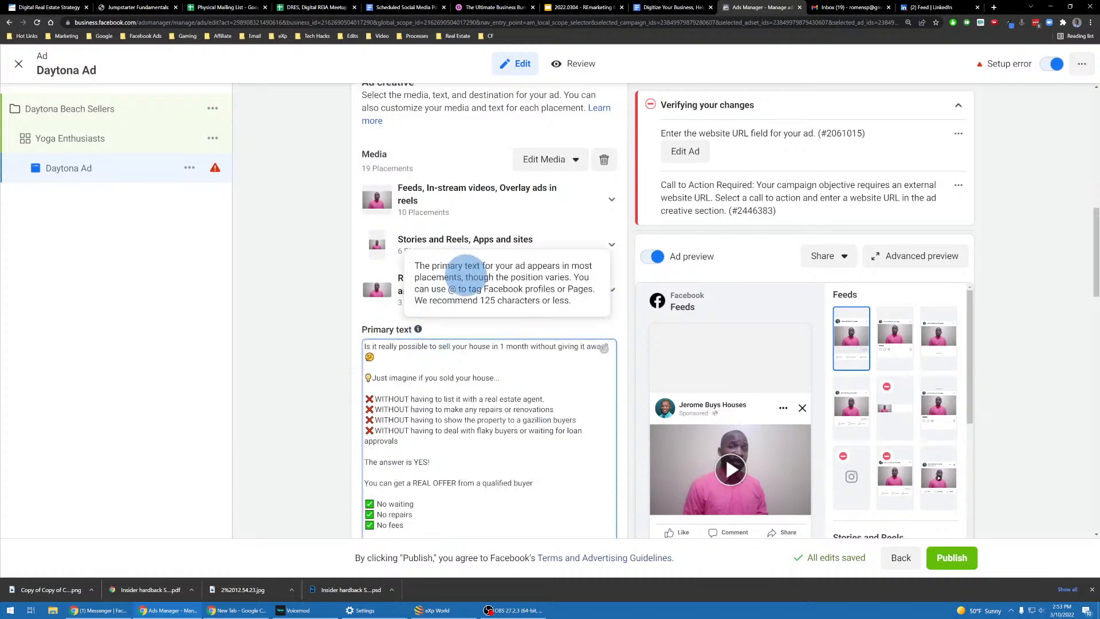
# Expand the full primary text in the Facebook Feeds ad preview and review it alongside the remaining creative fields
pyautogui.scroll(-5, 323, 298)
pyautogui.scroll(2, 322, 296)
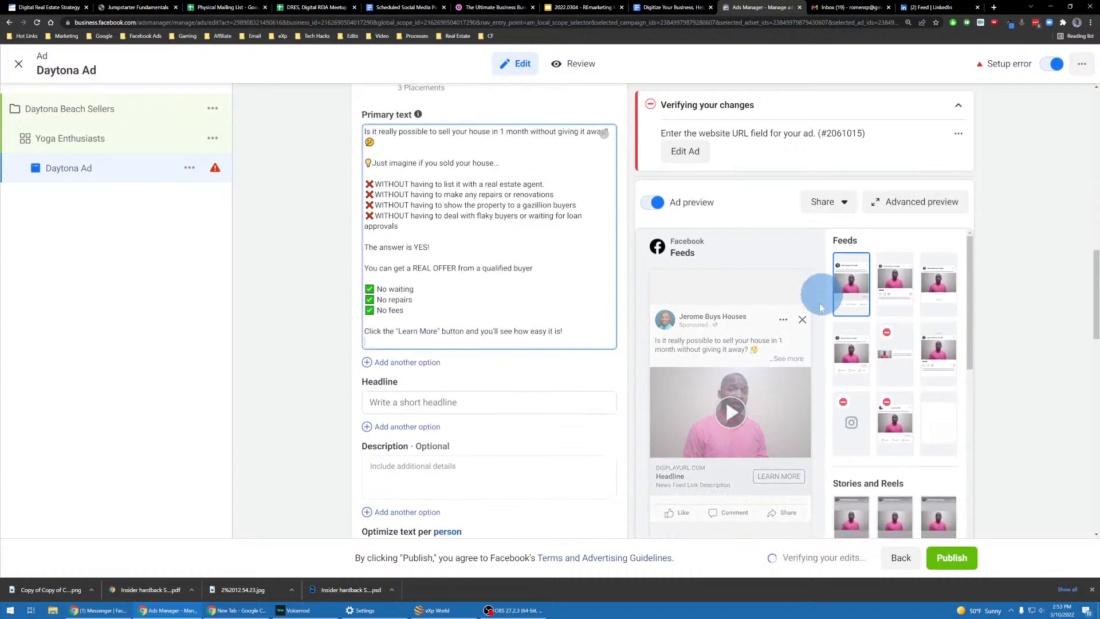
pyautogui.click(780, 376)
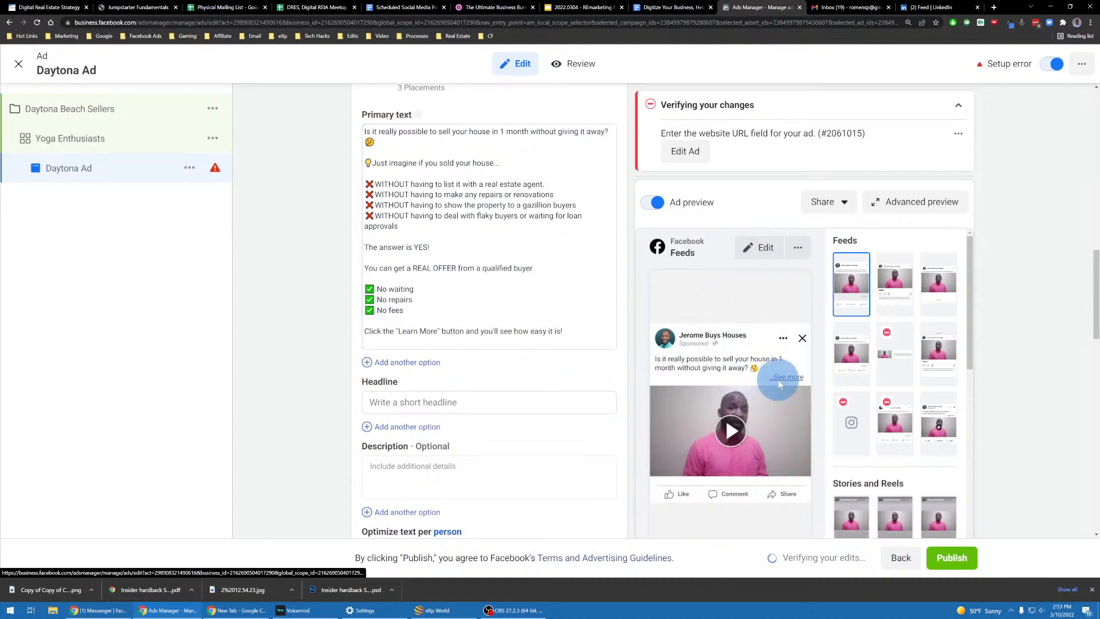
pyautogui.scroll(-1, 735, 369)
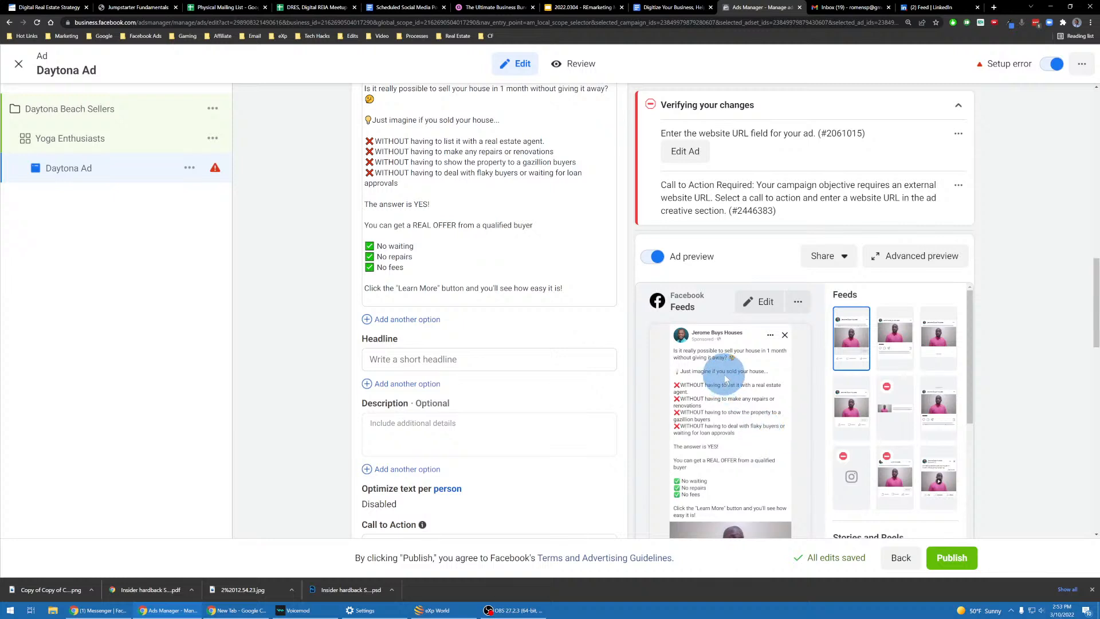
pyautogui.scroll(-1, 724, 372)
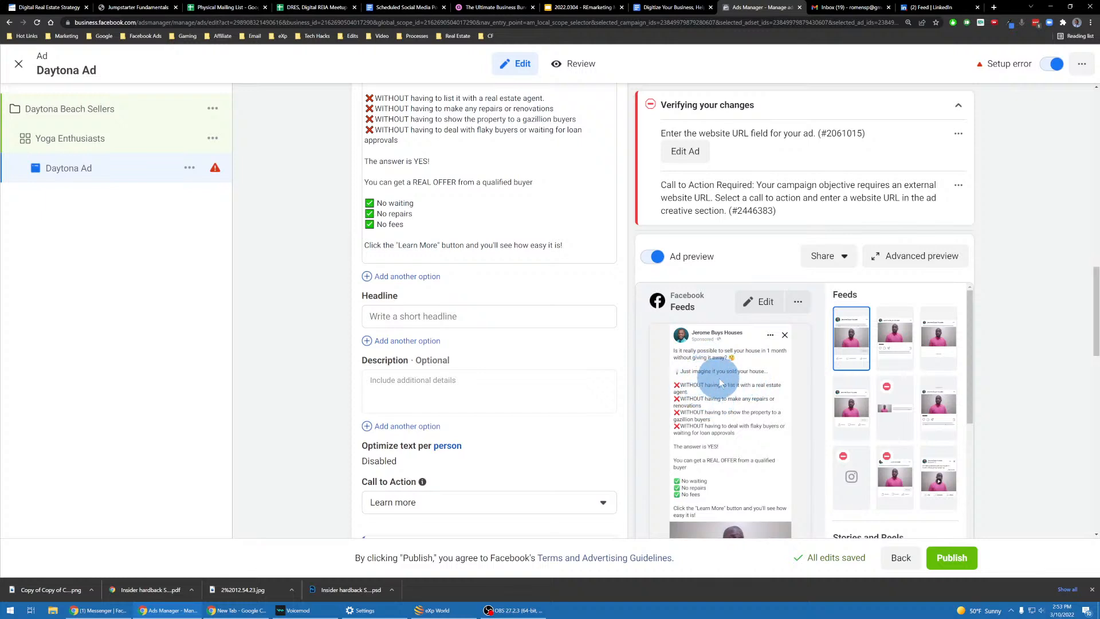
pyautogui.scroll(-1, 722, 371)
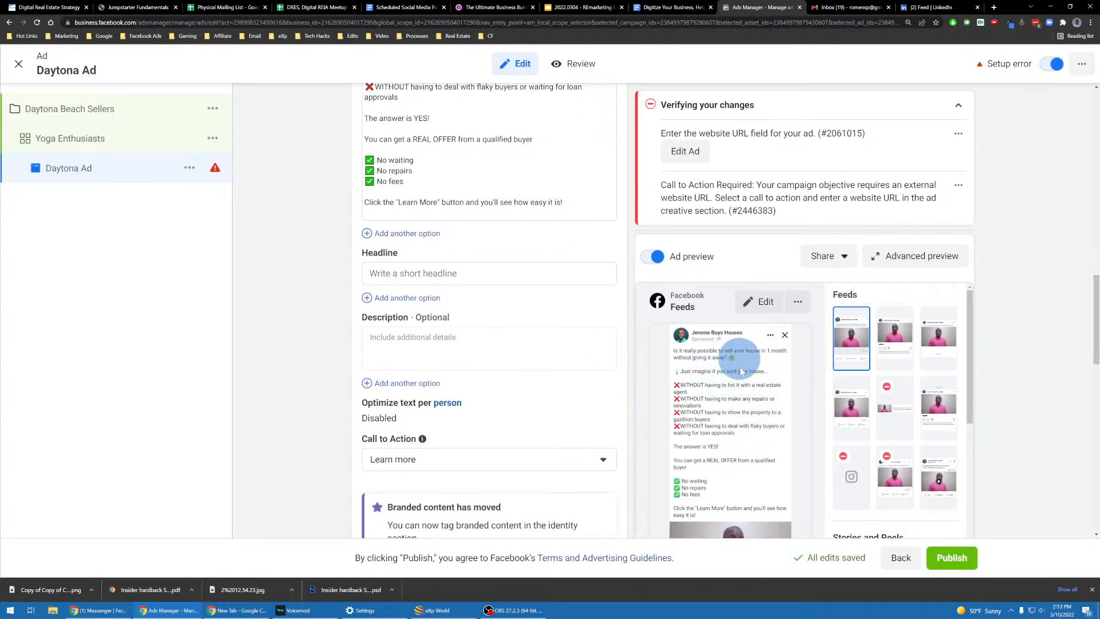
# Copy the "Attention Homeowners!" headline with its house emoji from the ad copy document and paste it into Daytona Ad's Headline in Ads Manager
pyautogui.scroll(2, 463, 318)
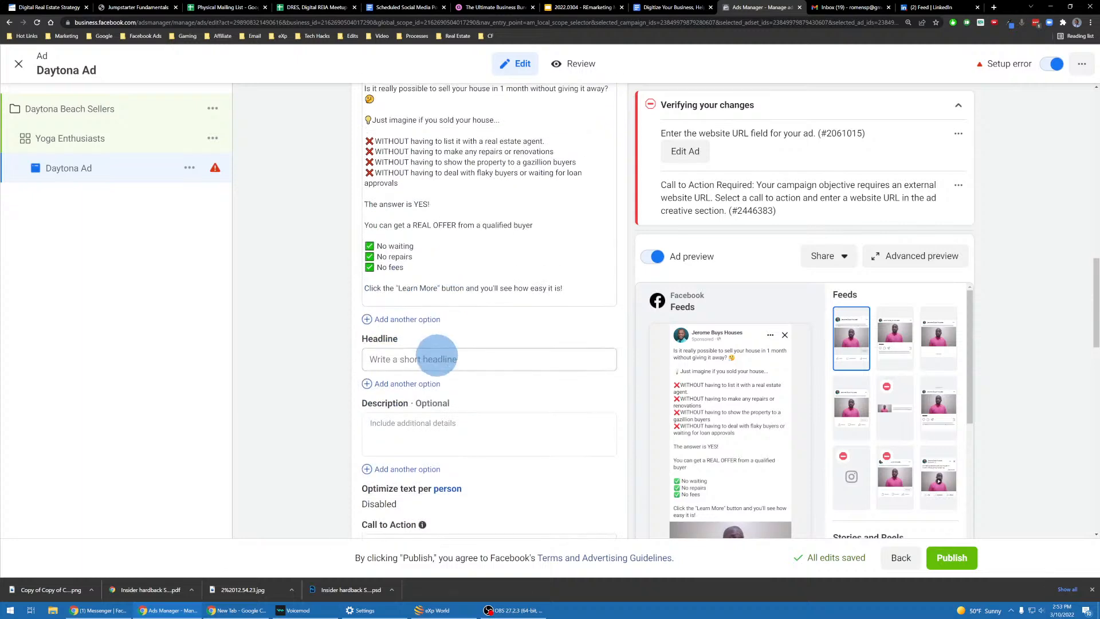
pyautogui.click(431, 359)
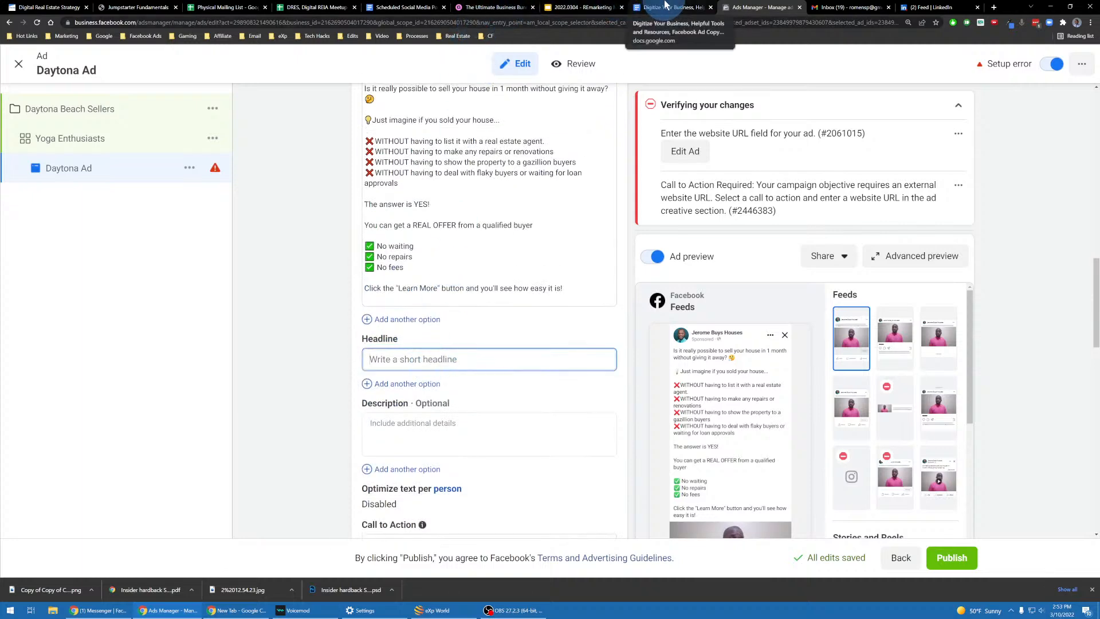
pyautogui.click(649, 6)
pyautogui.scroll(-2, 126, 352)
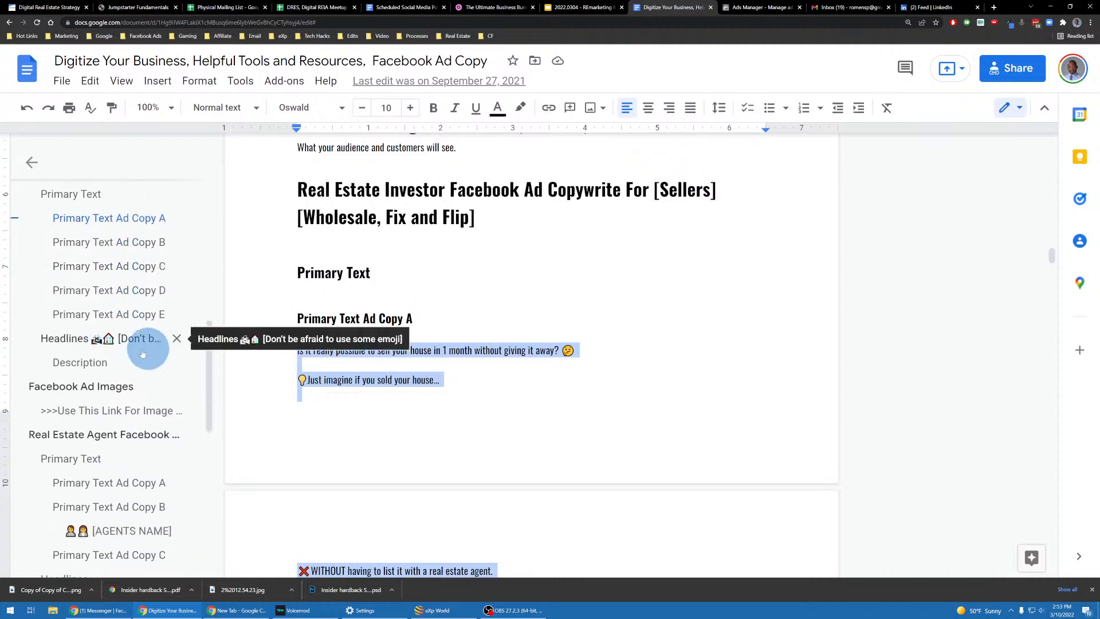
pyautogui.click(129, 339)
pyautogui.tripleClick(392, 219)
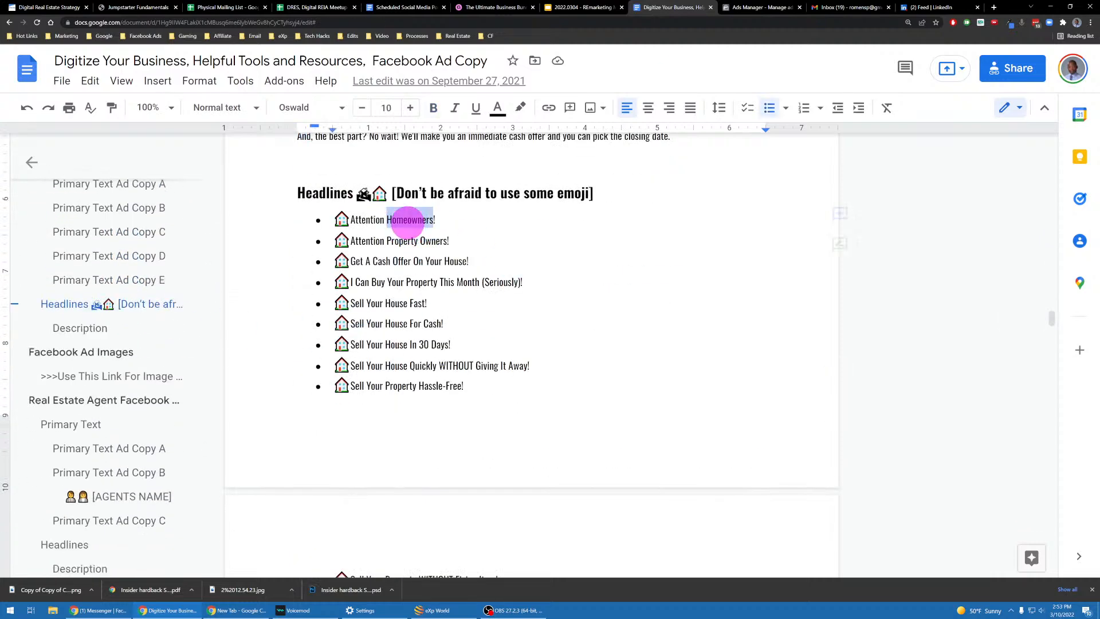
pyautogui.rightClick(409, 227)
pyautogui.click(427, 193)
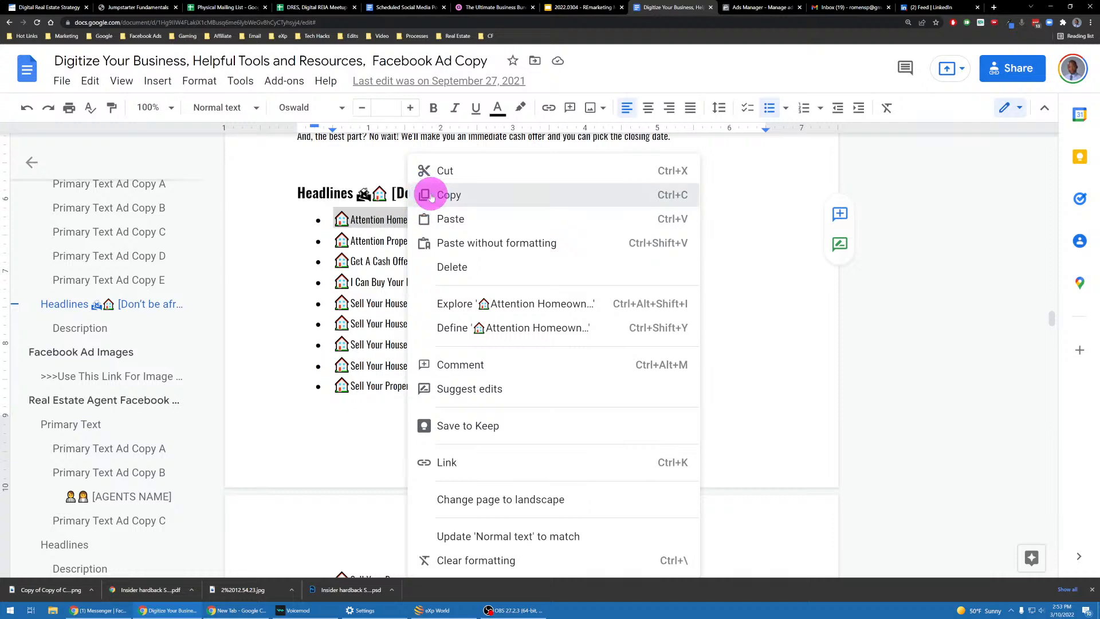
pyautogui.click(734, 7)
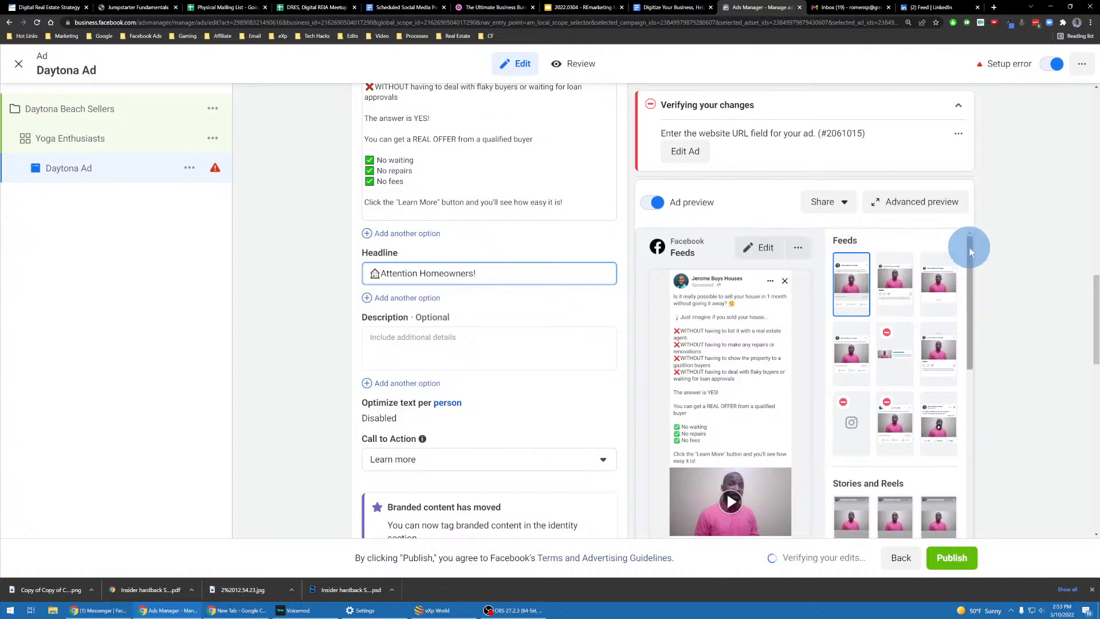
# Review the placement previews in the advanced preview, checking the headline in Marketplace and the expanded primary text in Video feeds
pyautogui.moveTo(969, 247); pyautogui.dragTo(969, 275)
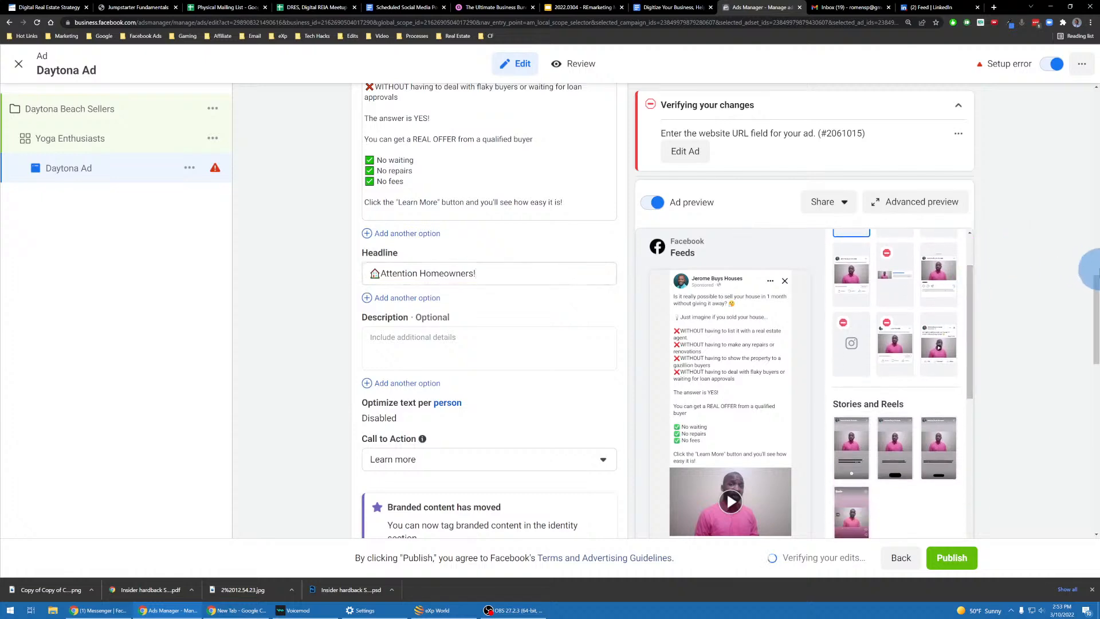
pyautogui.moveTo(1094, 277); pyautogui.dragTo(1046, 267)
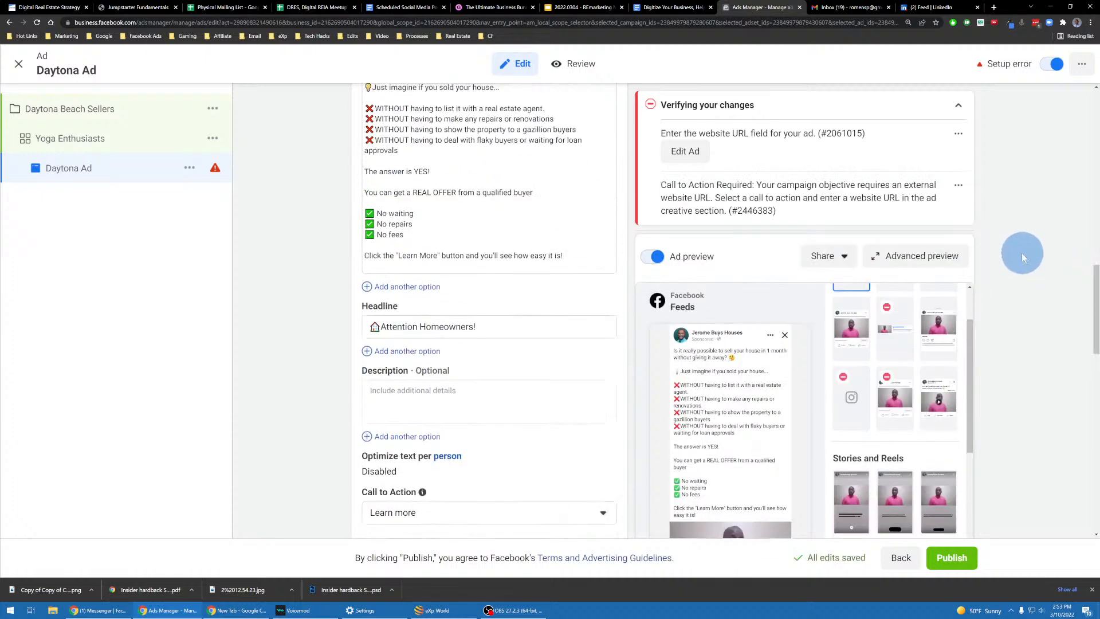
pyautogui.hotkey('ctrl', '-')
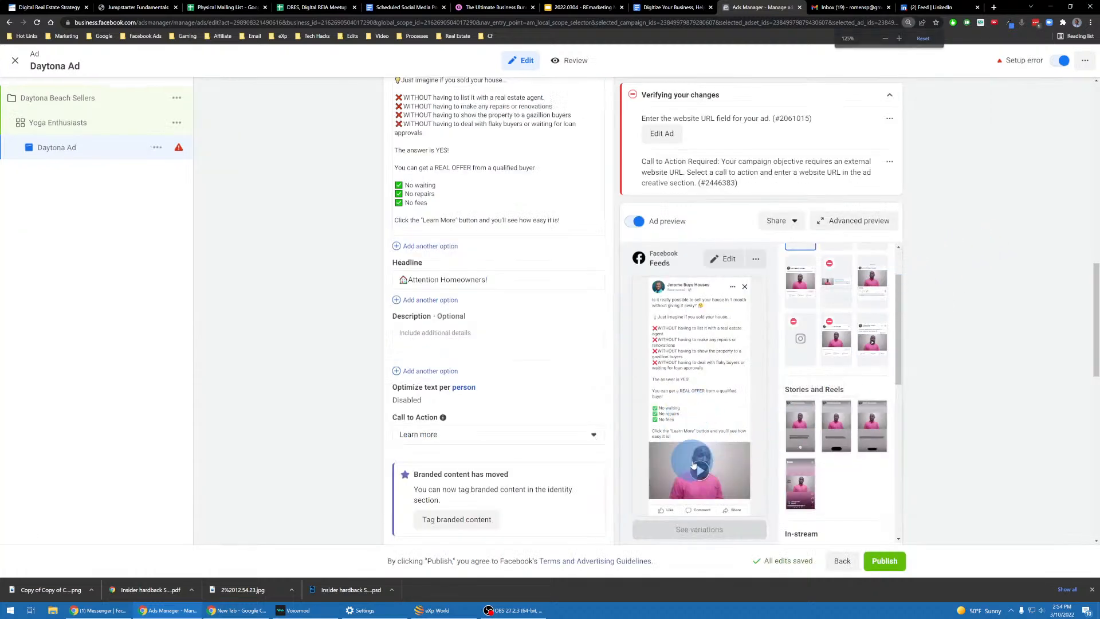
pyautogui.scroll(3, 690, 451)
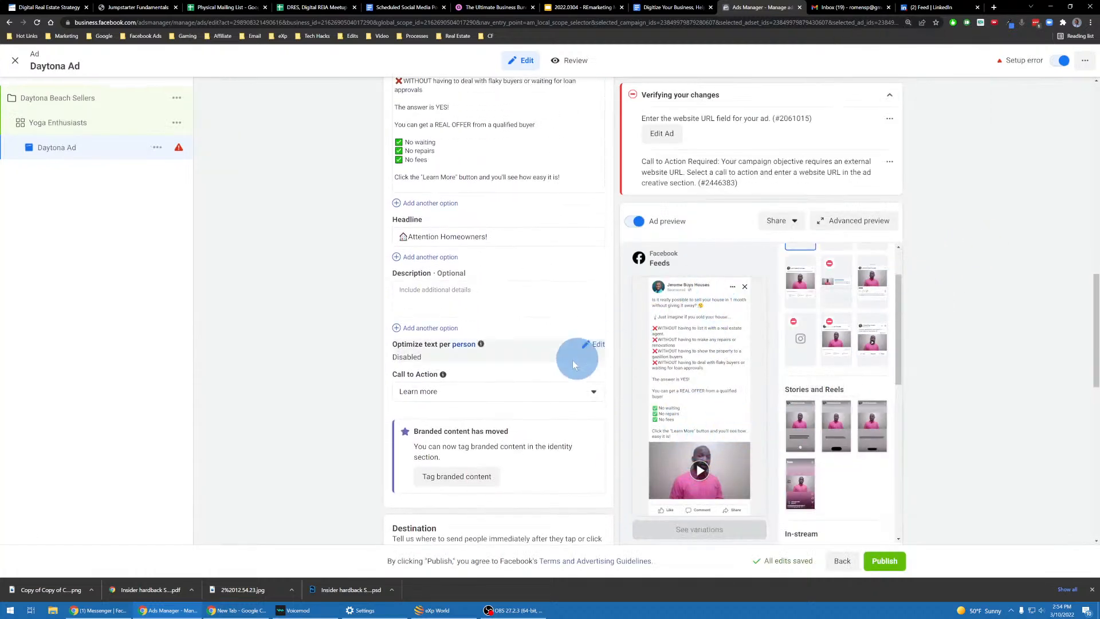
pyautogui.scroll(2, 508, 363)
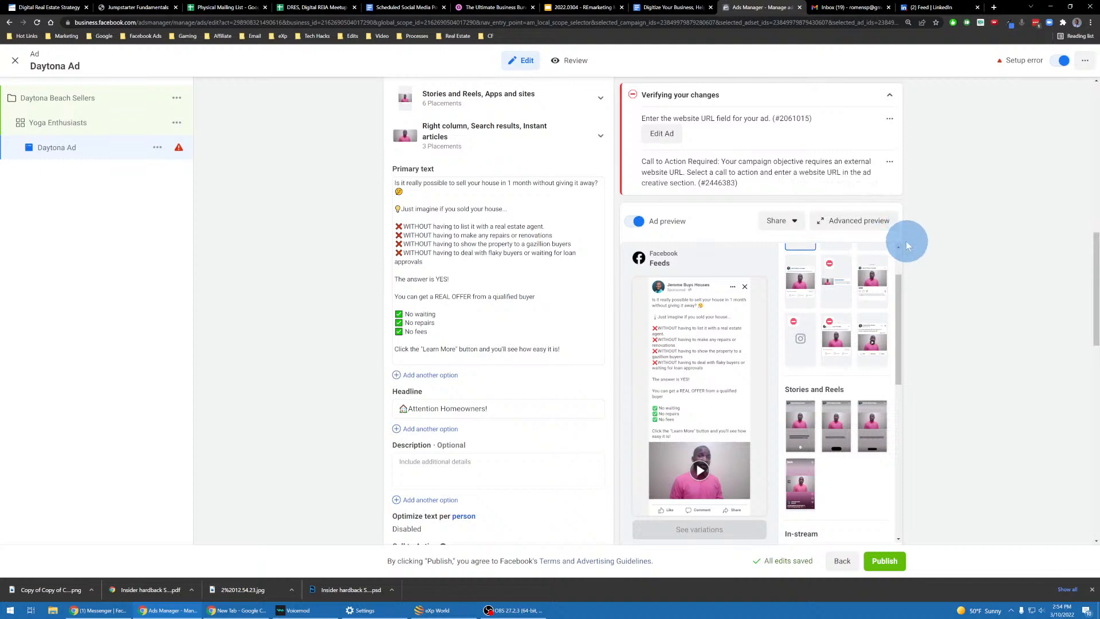
pyautogui.click(864, 225)
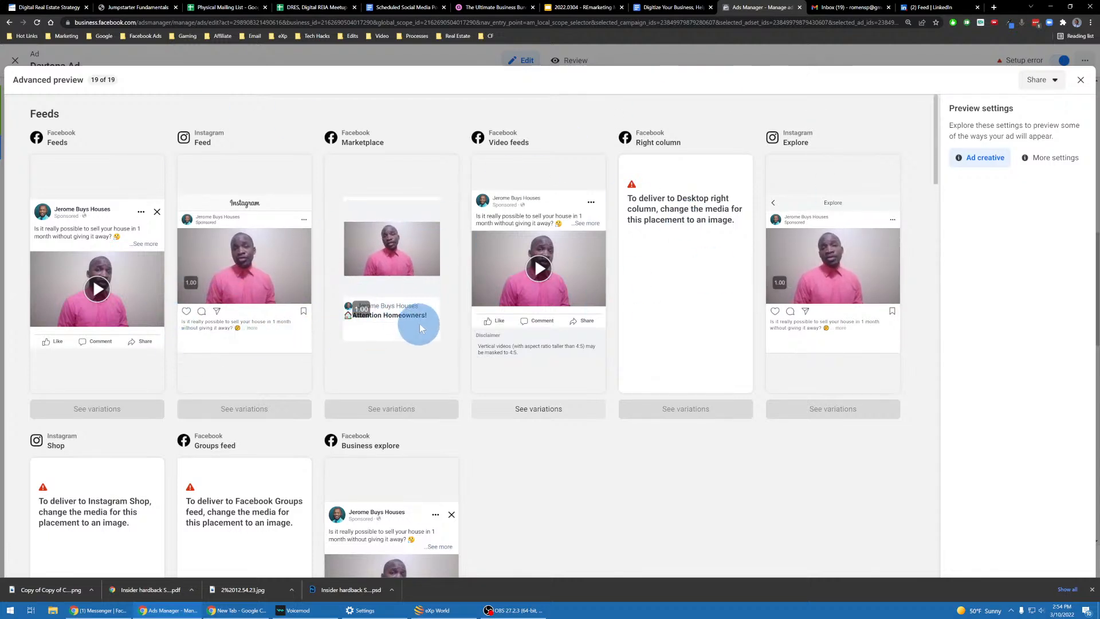
pyautogui.tripleClick(405, 312)
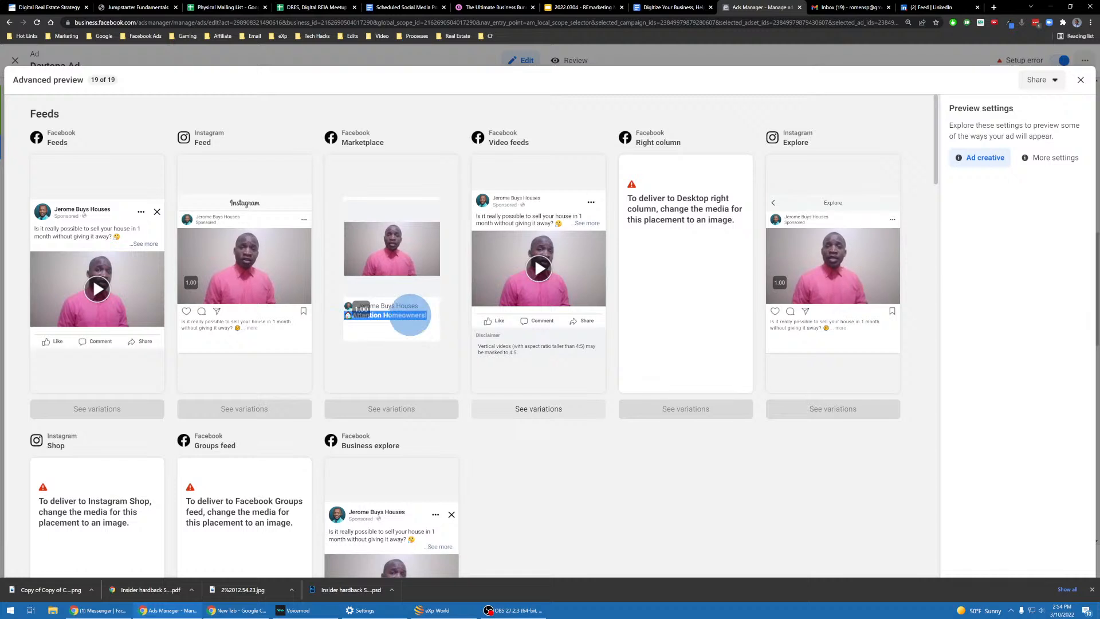
pyautogui.click(581, 223)
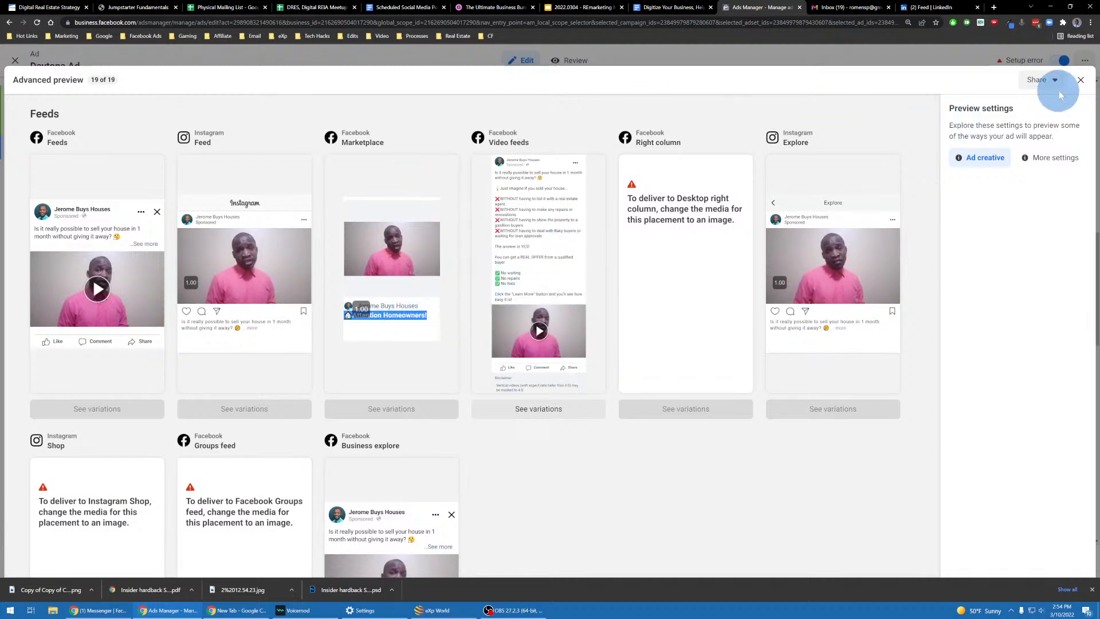
pyautogui.click(1079, 80)
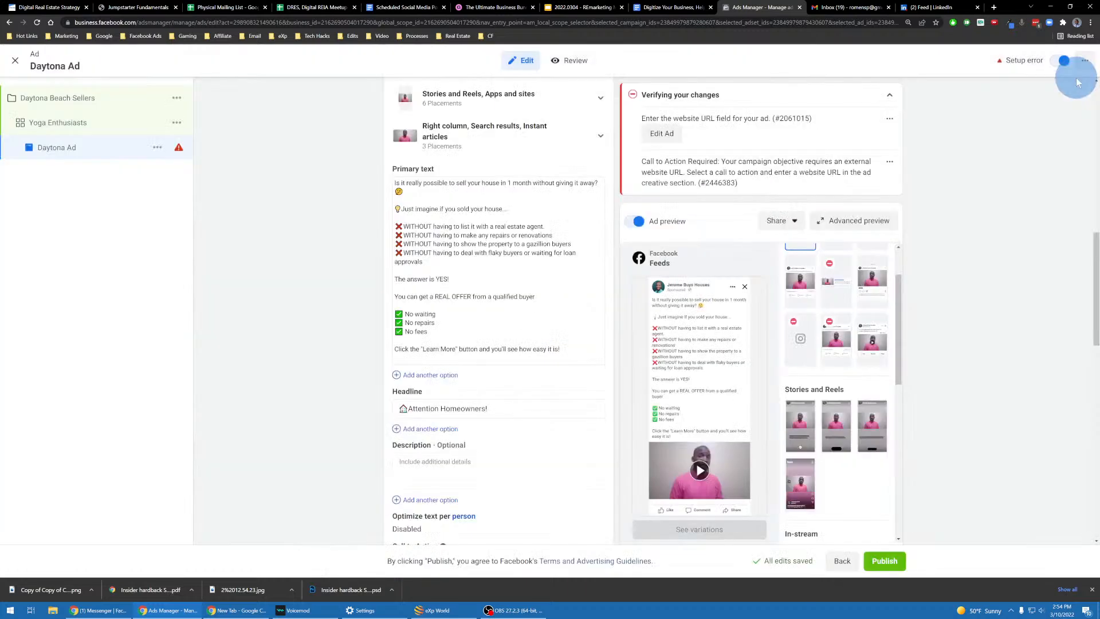
# Examine the optional Description field and the available Call to Action choices for Daytona Ad, leaving both settings as they are
pyautogui.scroll(-2, 544, 390)
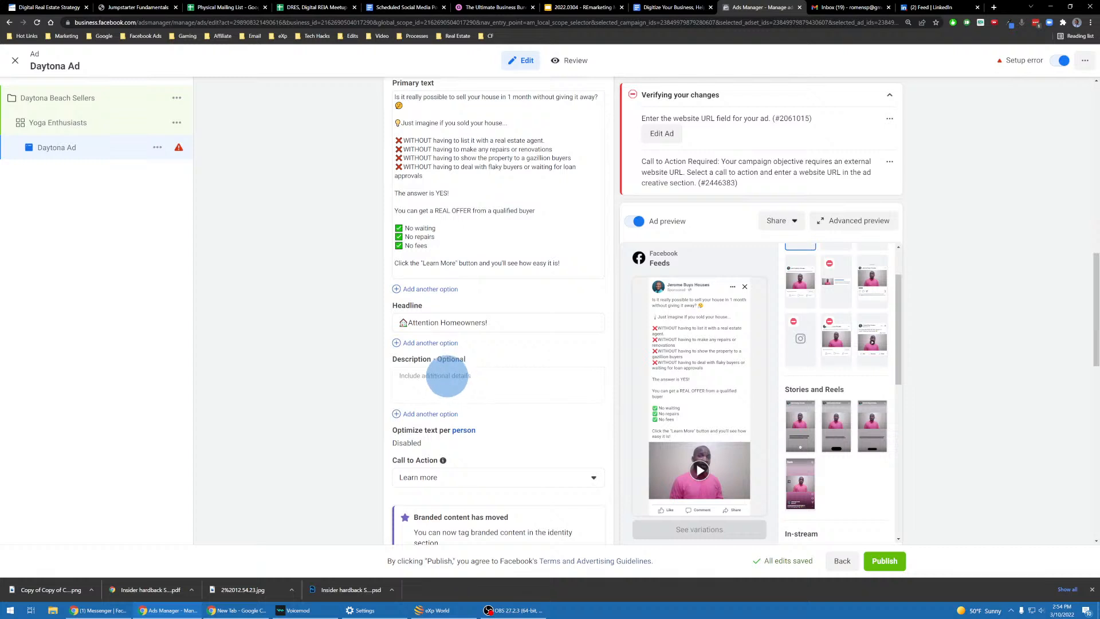
pyautogui.click(447, 375)
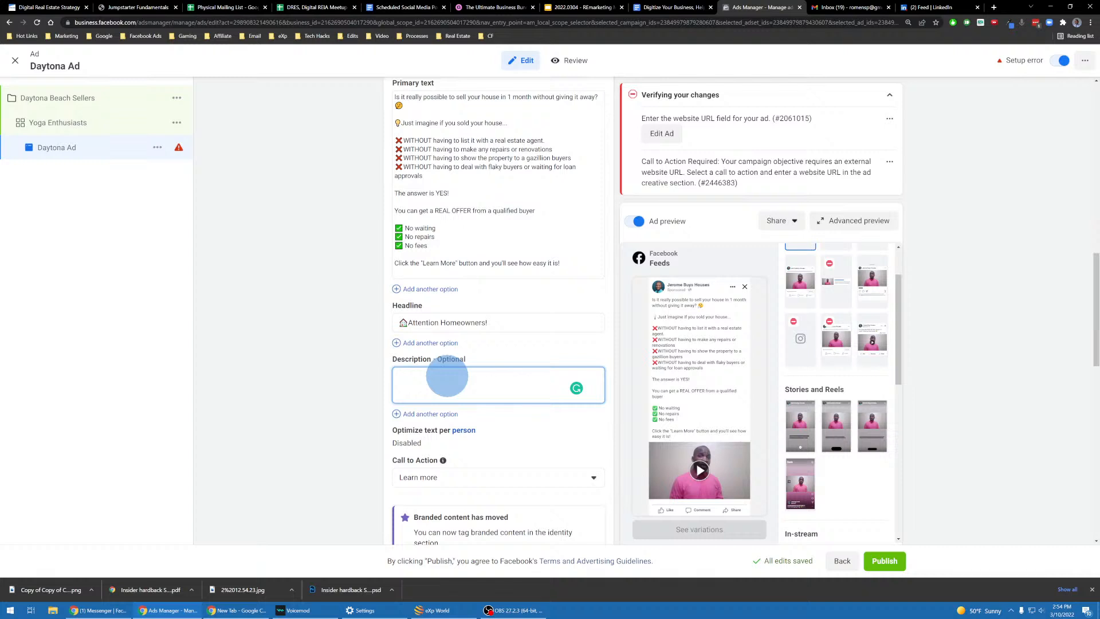
pyautogui.click(335, 366)
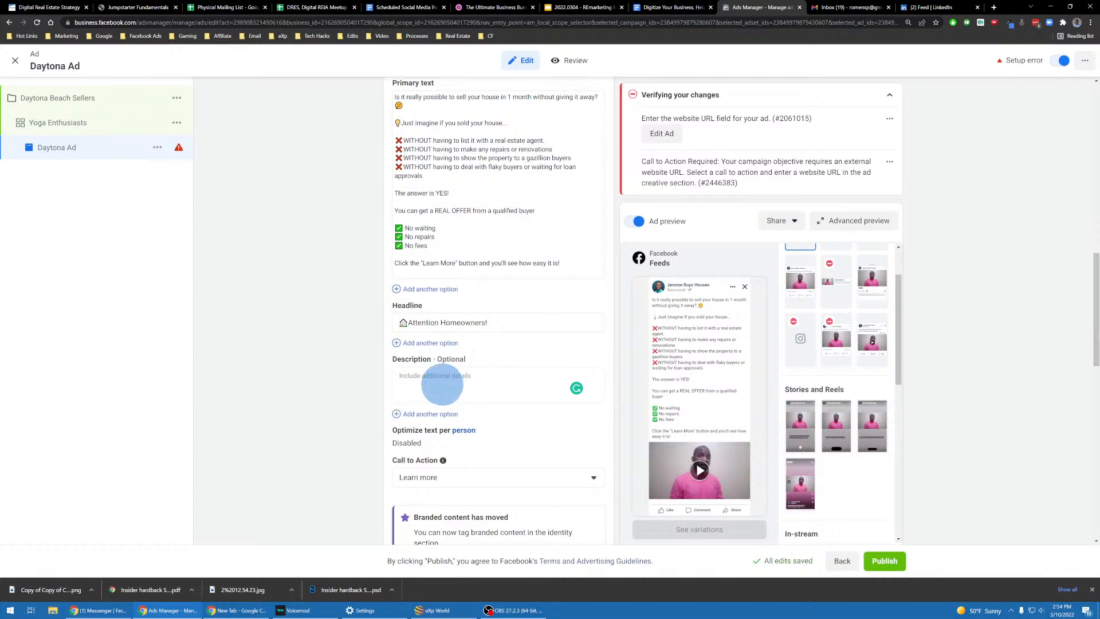
pyautogui.scroll(-3, 345, 377)
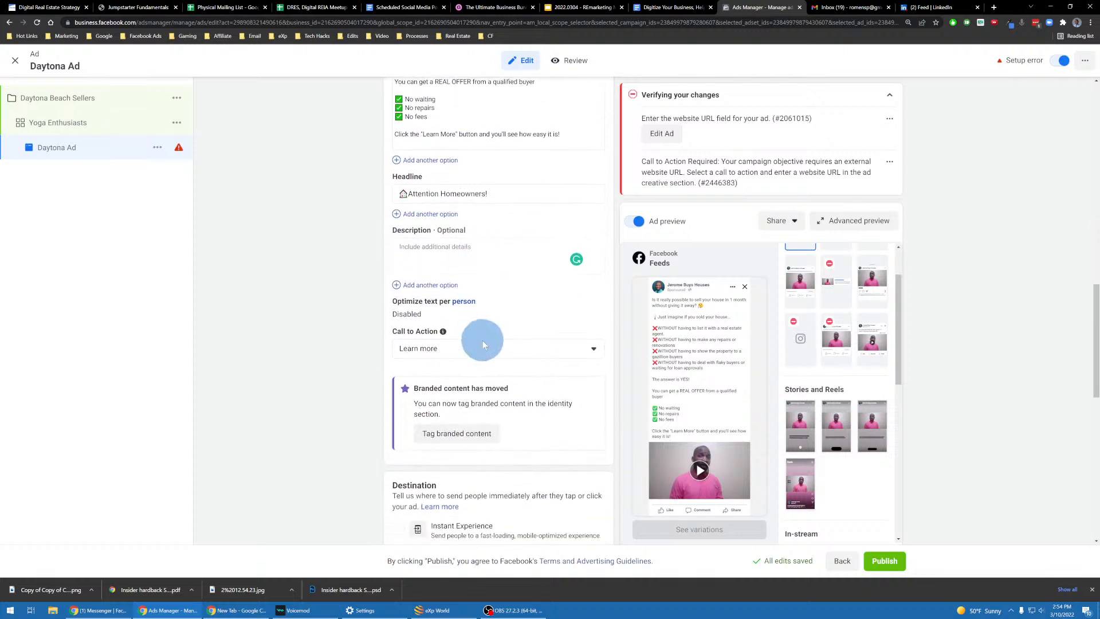
pyautogui.moveTo(444, 331)
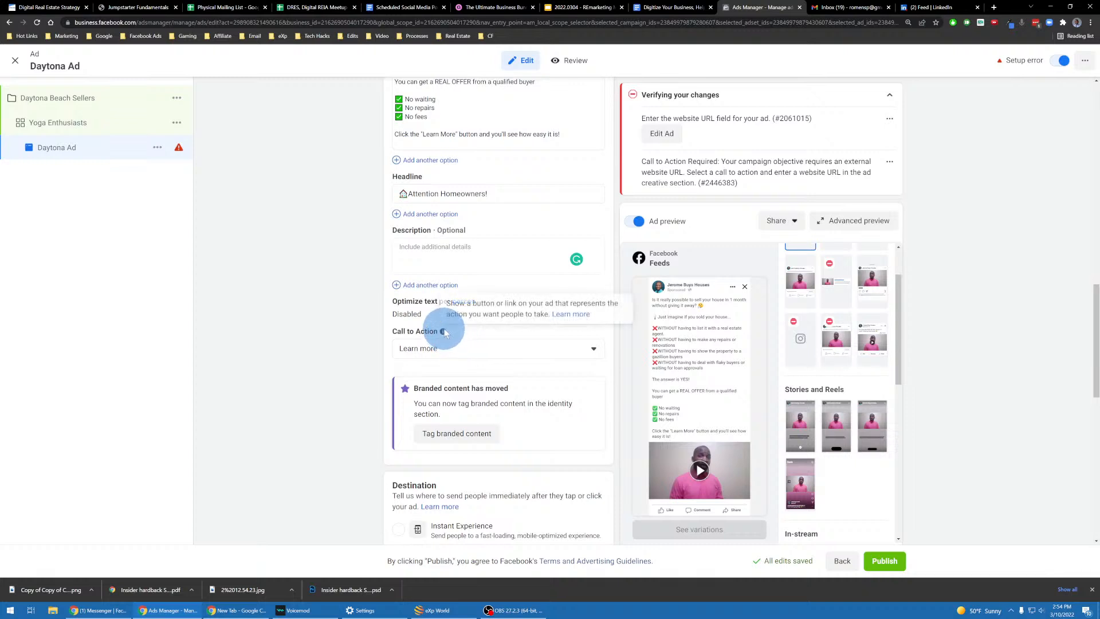
pyautogui.click(533, 356)
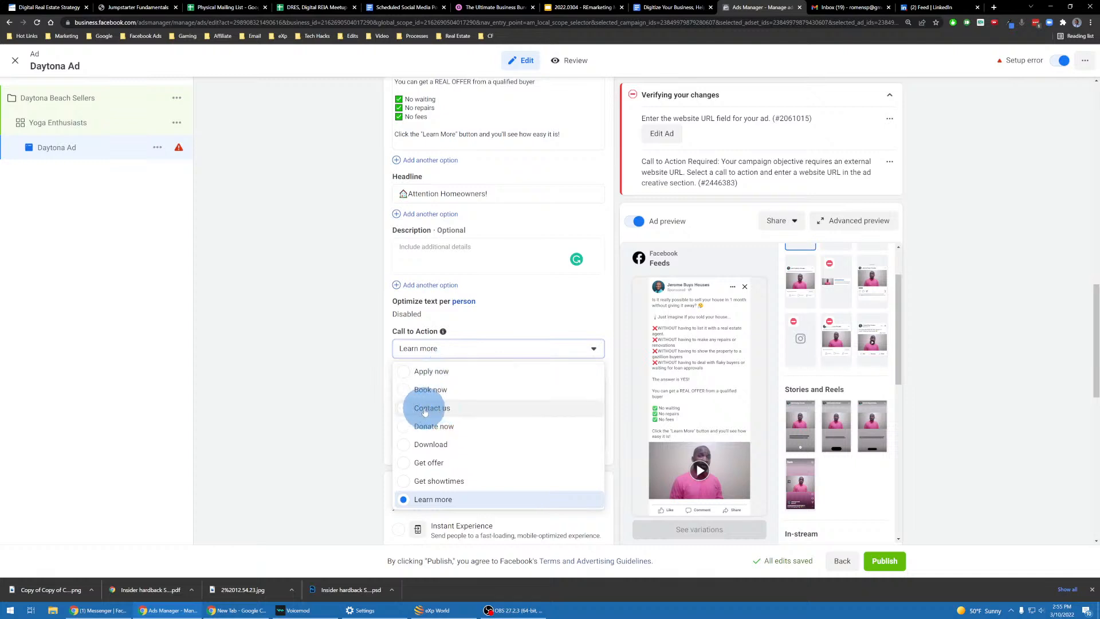
pyautogui.click(360, 388)
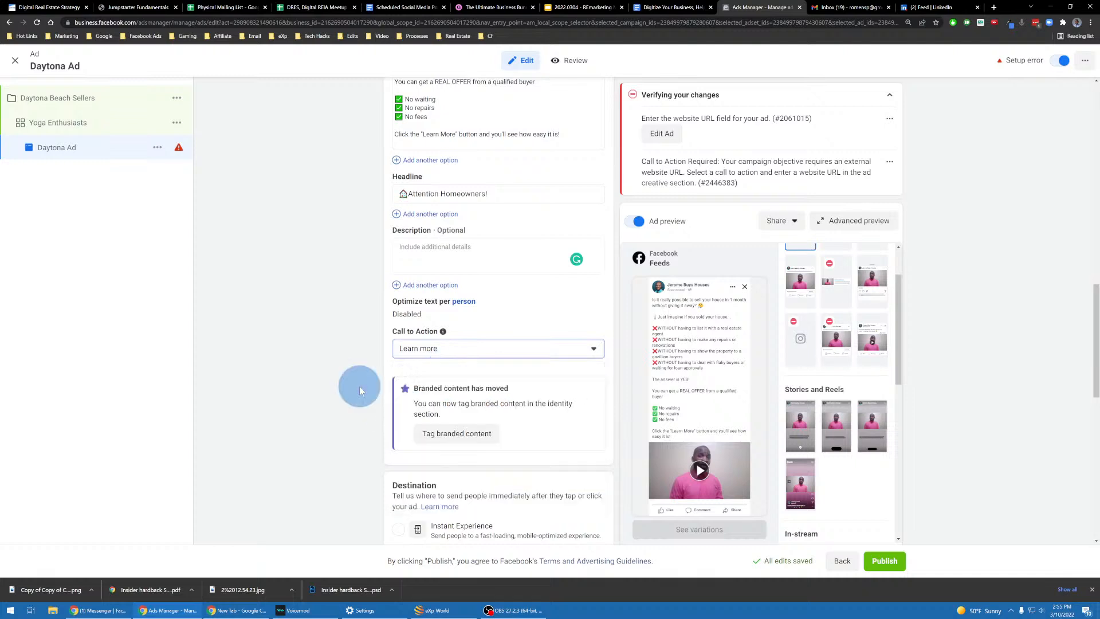
pyautogui.click(452, 352)
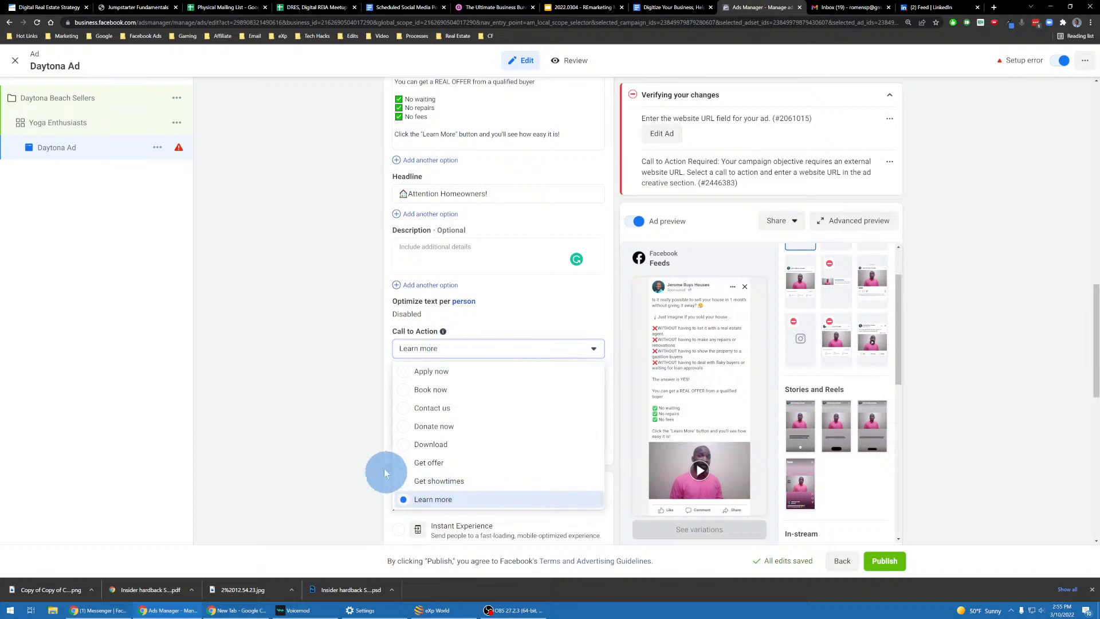
pyautogui.click(339, 351)
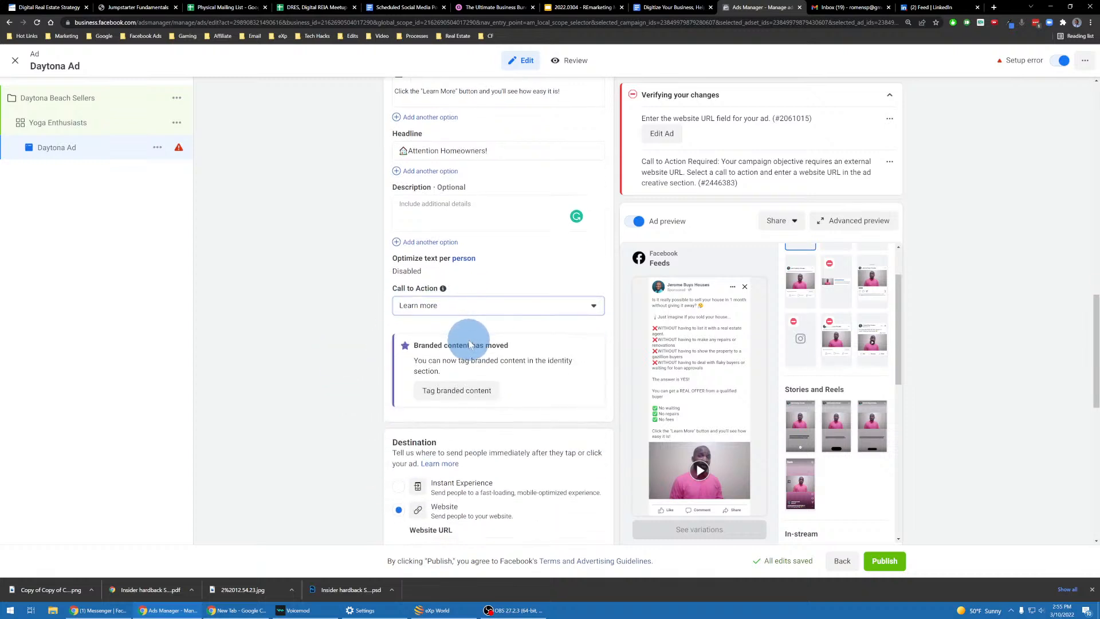
pyautogui.scroll(-2, 468, 342)
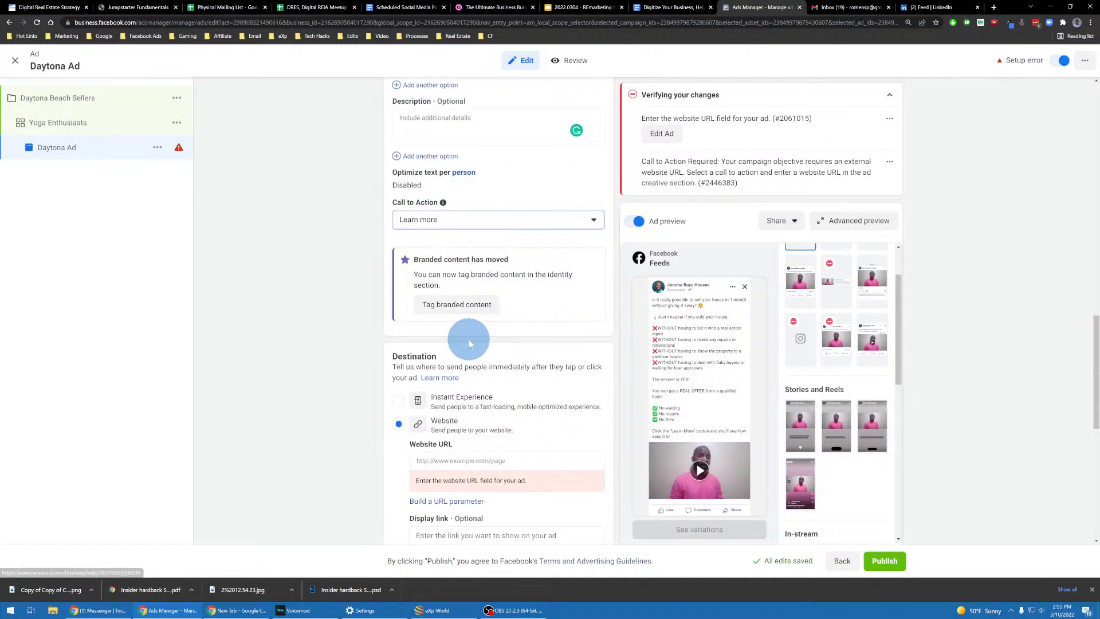
pyautogui.scroll(-1, 469, 342)
pyautogui.scroll(2, 469, 343)
pyautogui.scroll(1, 477, 289)
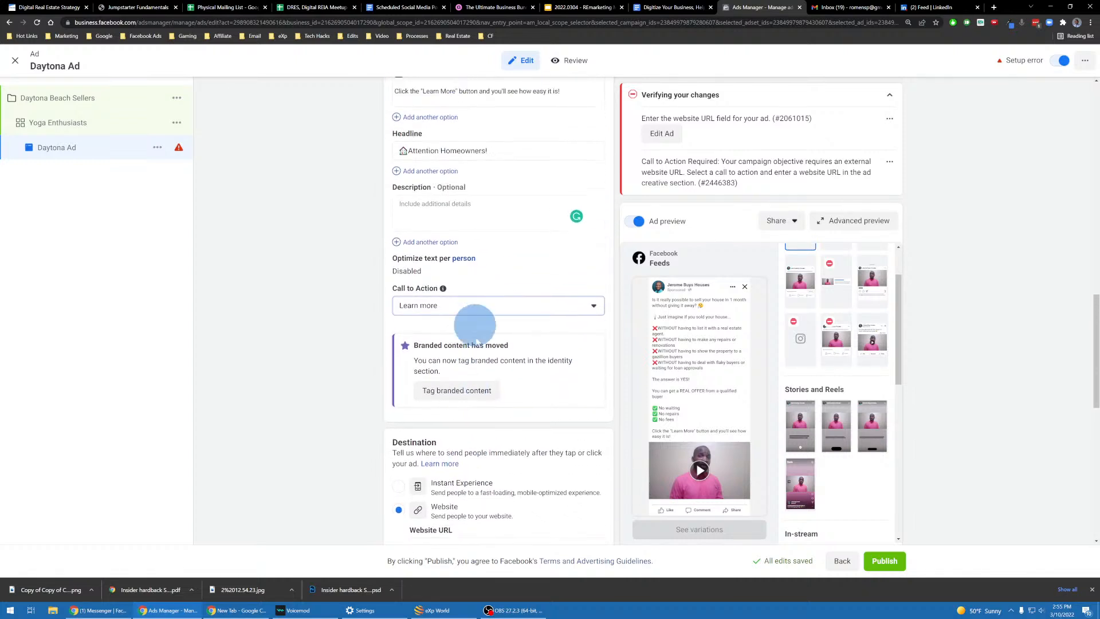
pyautogui.scroll(-3, 469, 386)
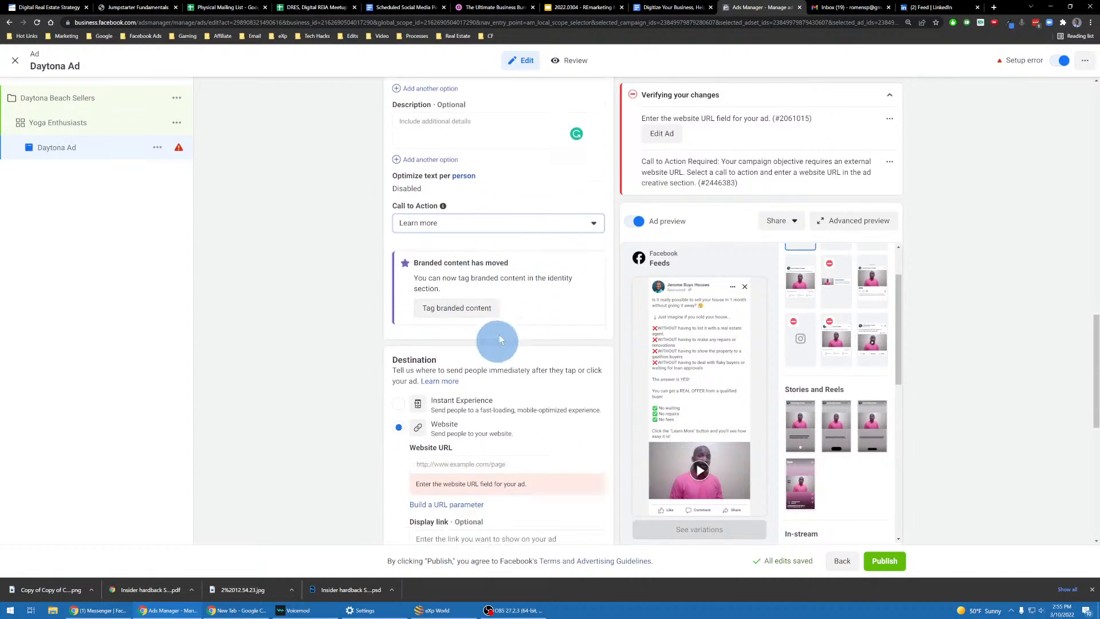
pyautogui.scroll(-1, 453, 270)
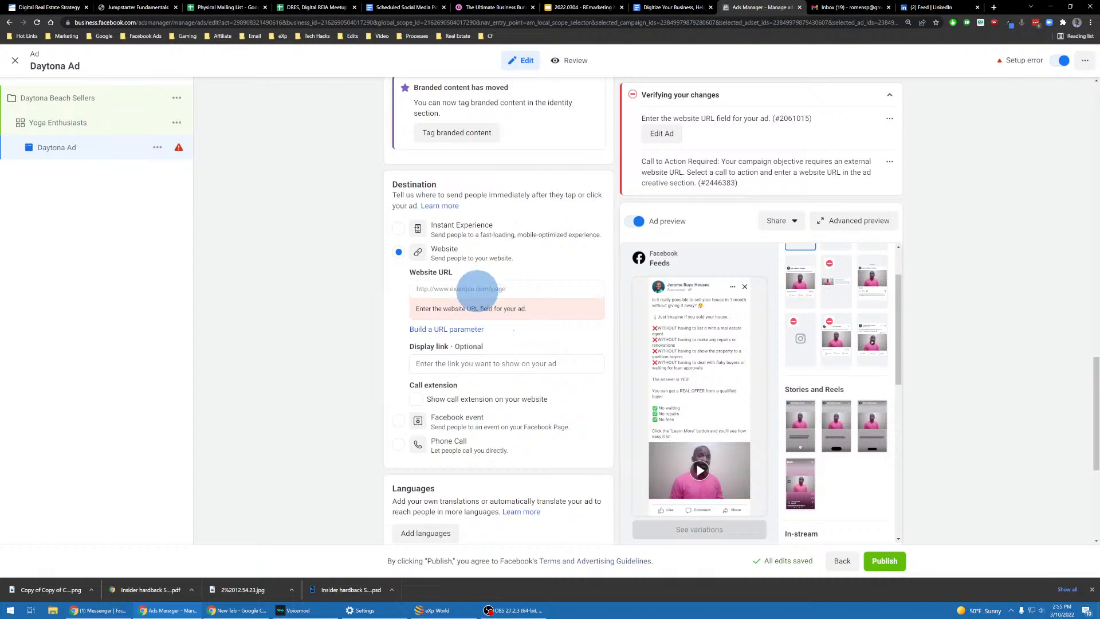
pyautogui.click(477, 289)
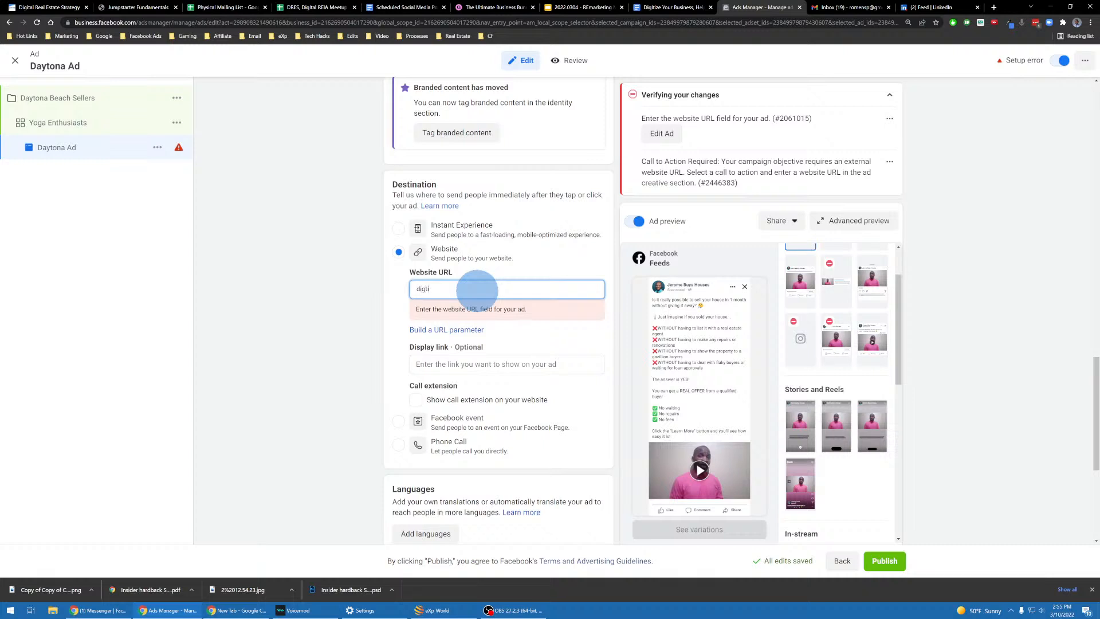
pyautogui.write('digti')
pyautogui.press('BackSpace')
pyautogui.hotkey('ctrl', 'a')
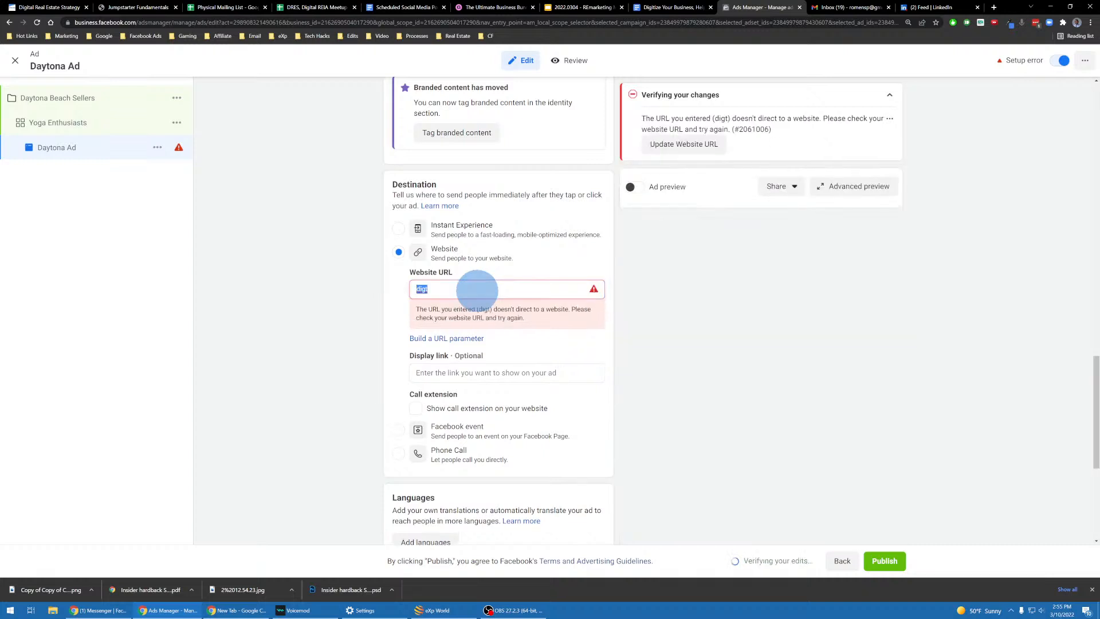
pyautogui.write('https;;')
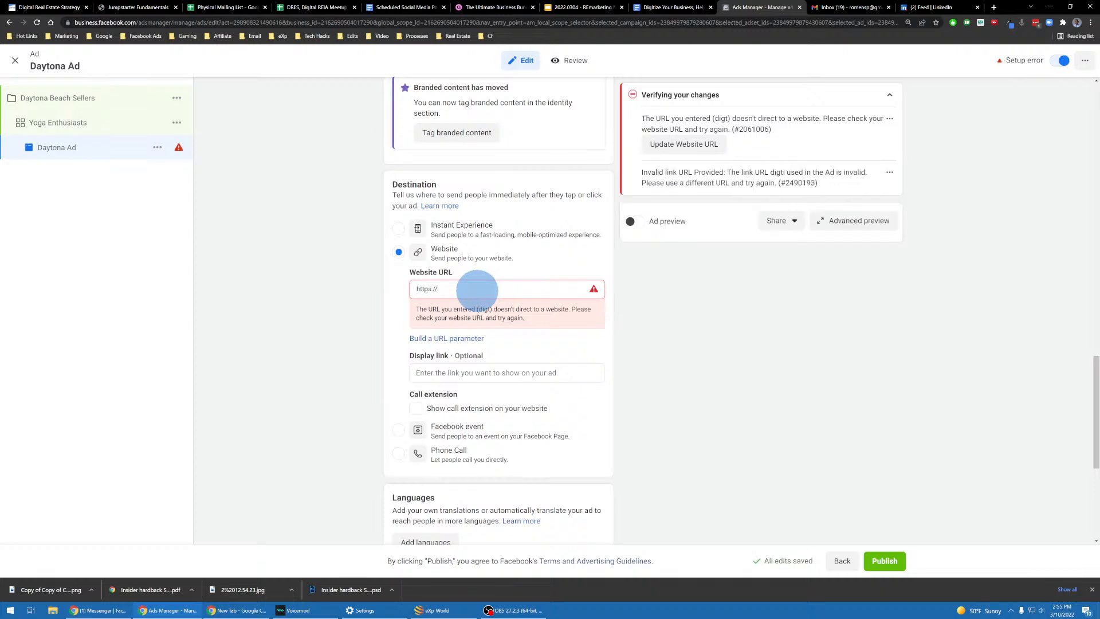
# Open the agent's personal exprealty.com website in a new browser tab
pyautogui.click(993, 8)
pyautogui.write('jerome')
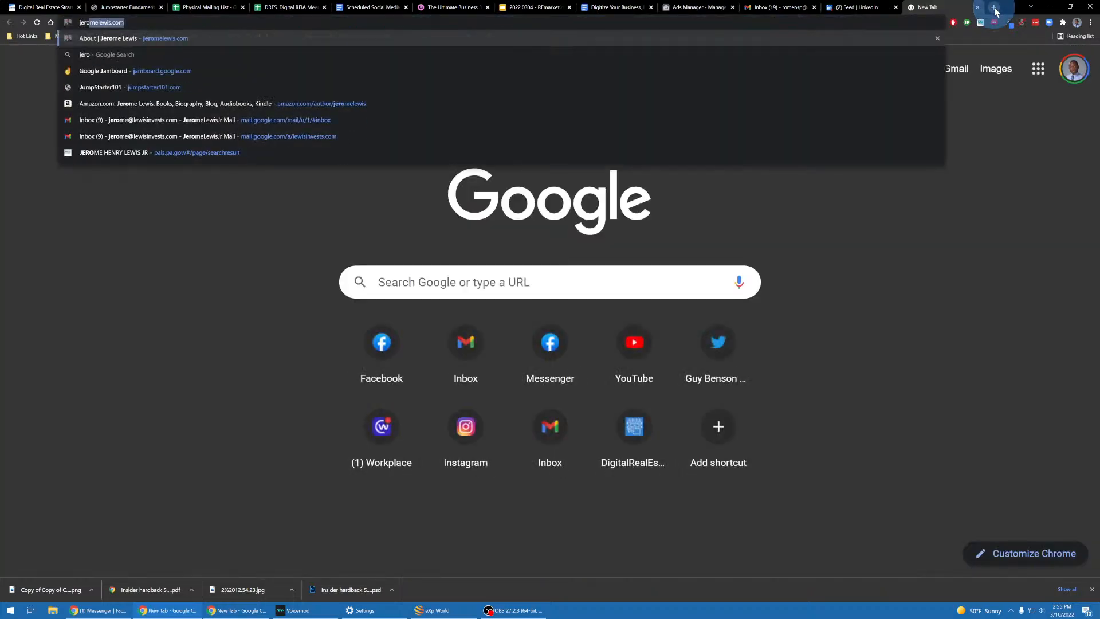
pyautogui.write('lewis.co')
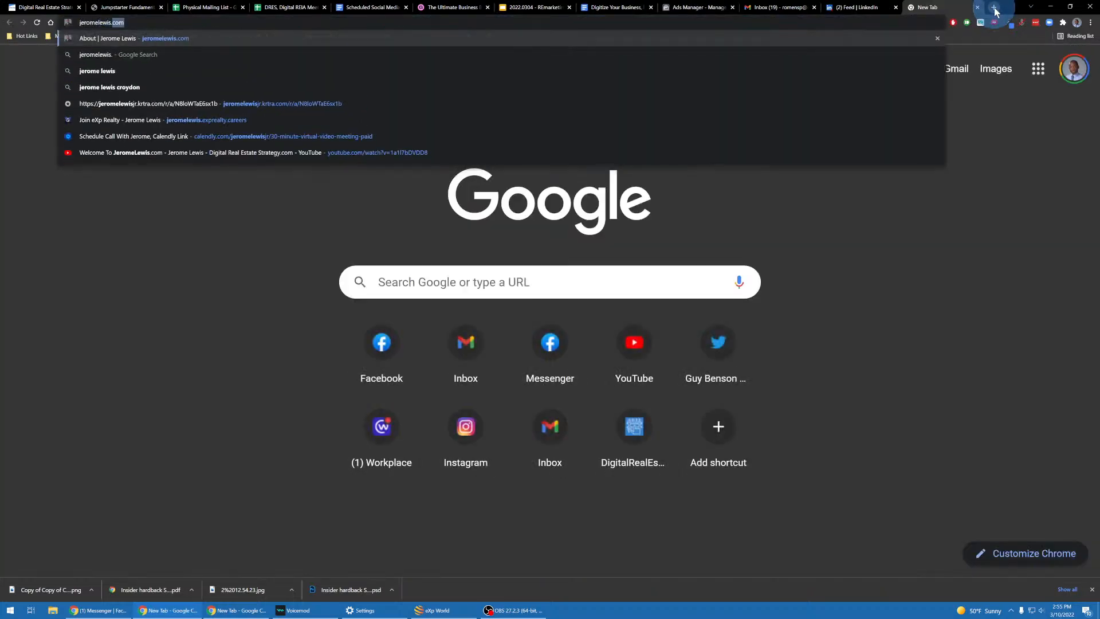
pyautogui.press('BackSpace')
pyautogui.press('BackSpace')
pyautogui.write('exp')
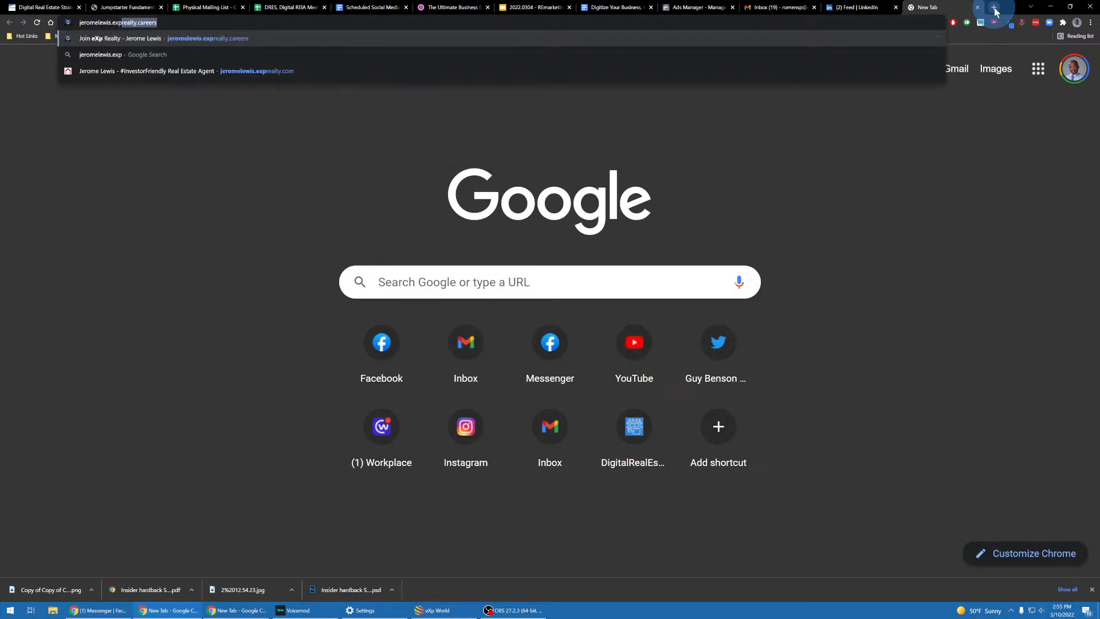
pyautogui.write('rea')
pyautogui.press('End')
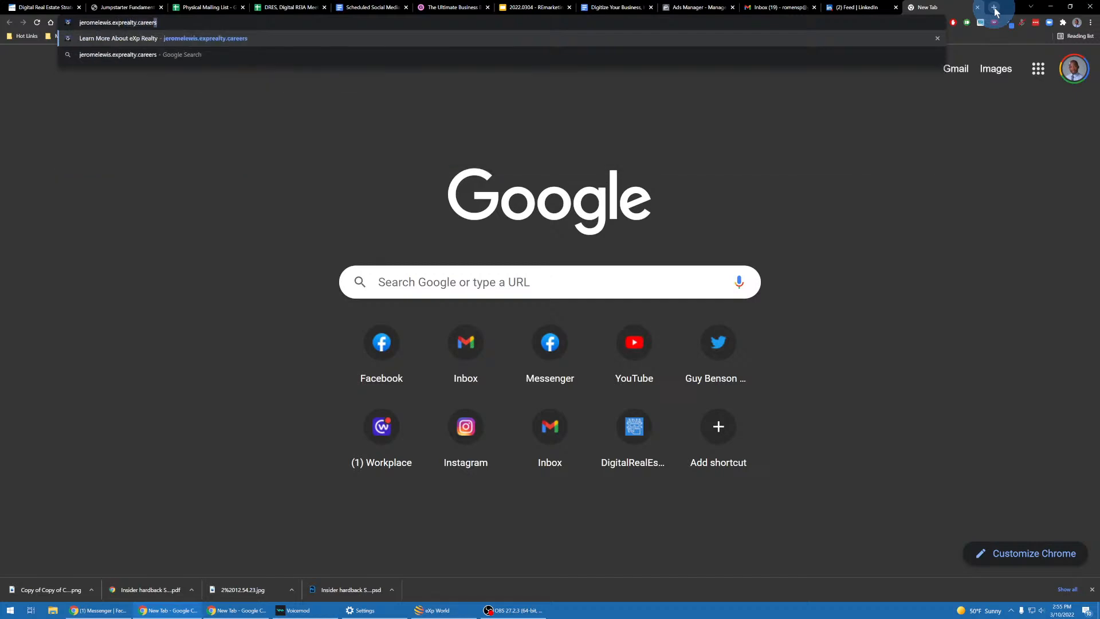
pyautogui.write('com')
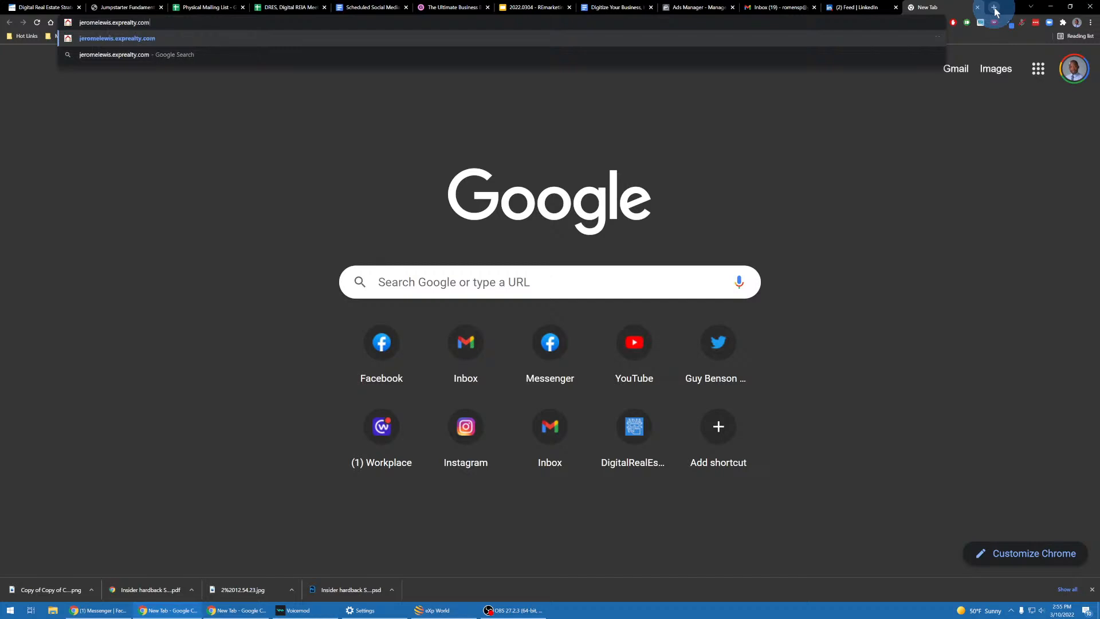
pyautogui.press('Return')
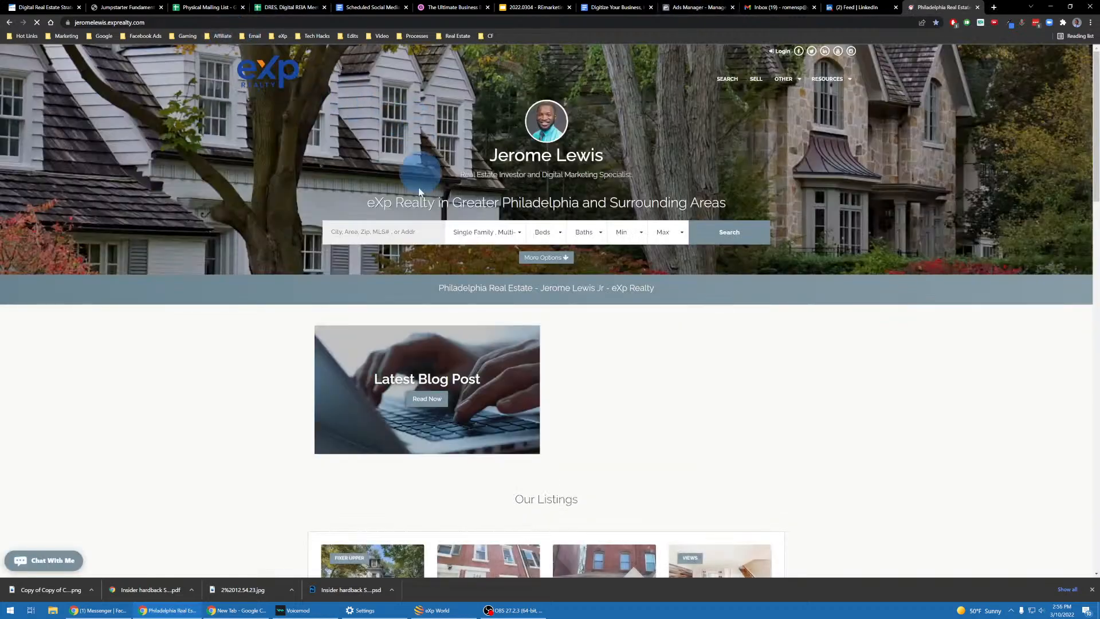
pyautogui.click(121, 22)
pyautogui.rightClick(125, 26)
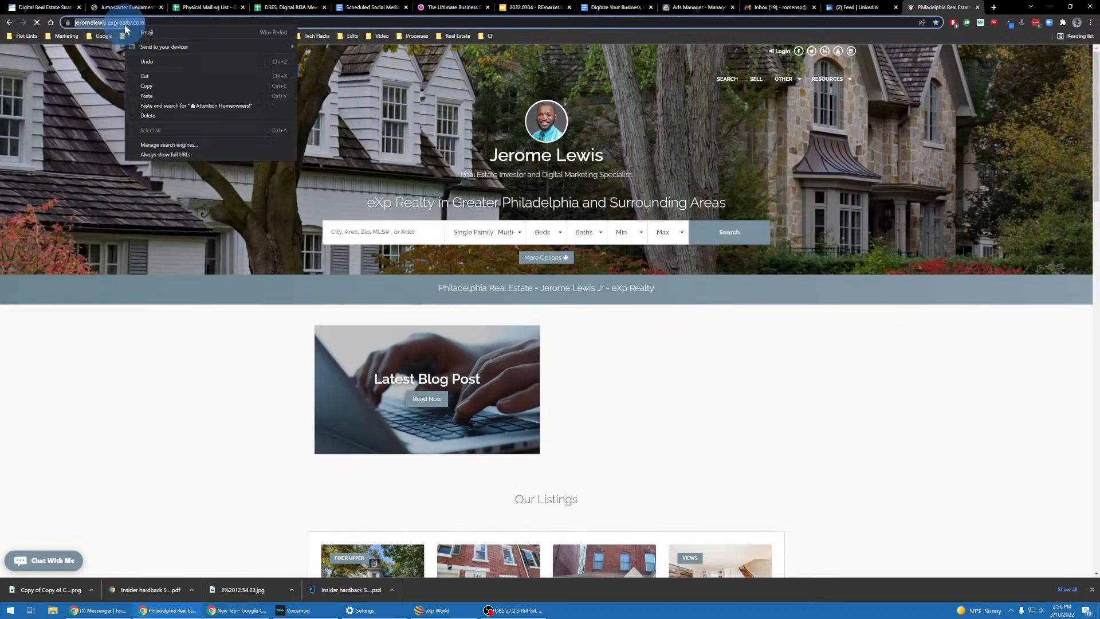
pyautogui.click(162, 85)
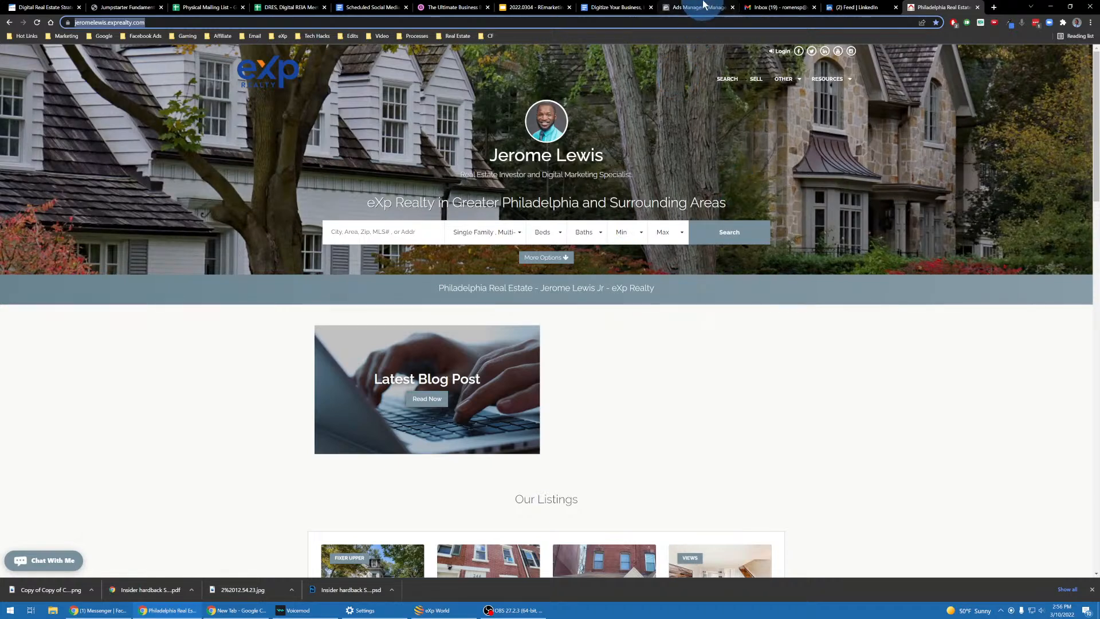
pyautogui.click(703, 6)
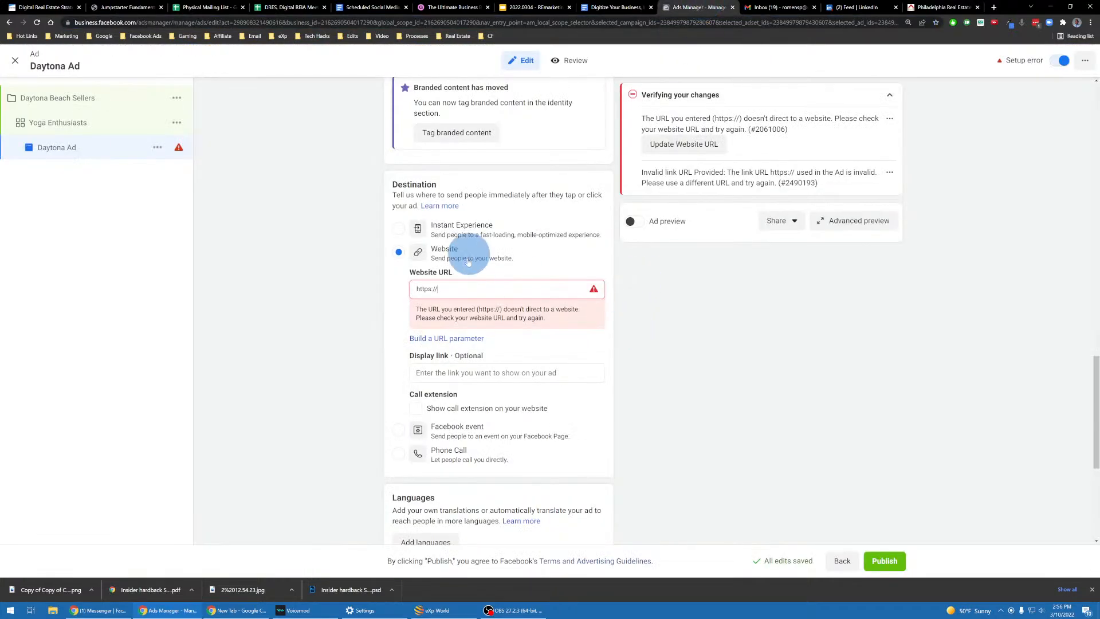
pyautogui.moveTo(470, 284); pyautogui.dragTo(400, 284)
pyautogui.hotkey('ctrl', 'v')
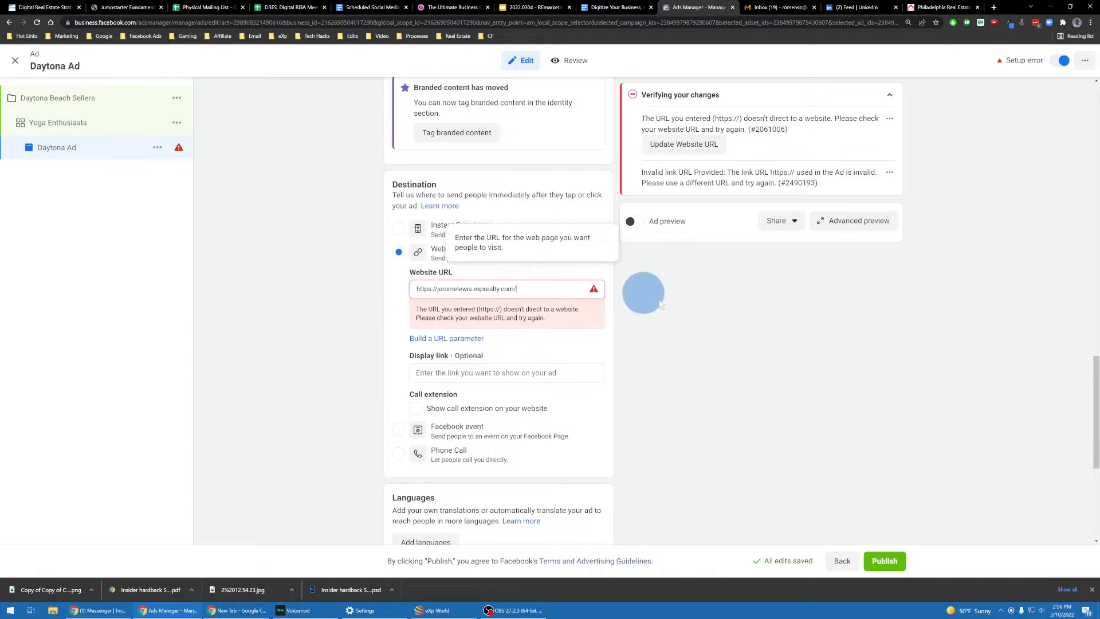
pyautogui.click(686, 331)
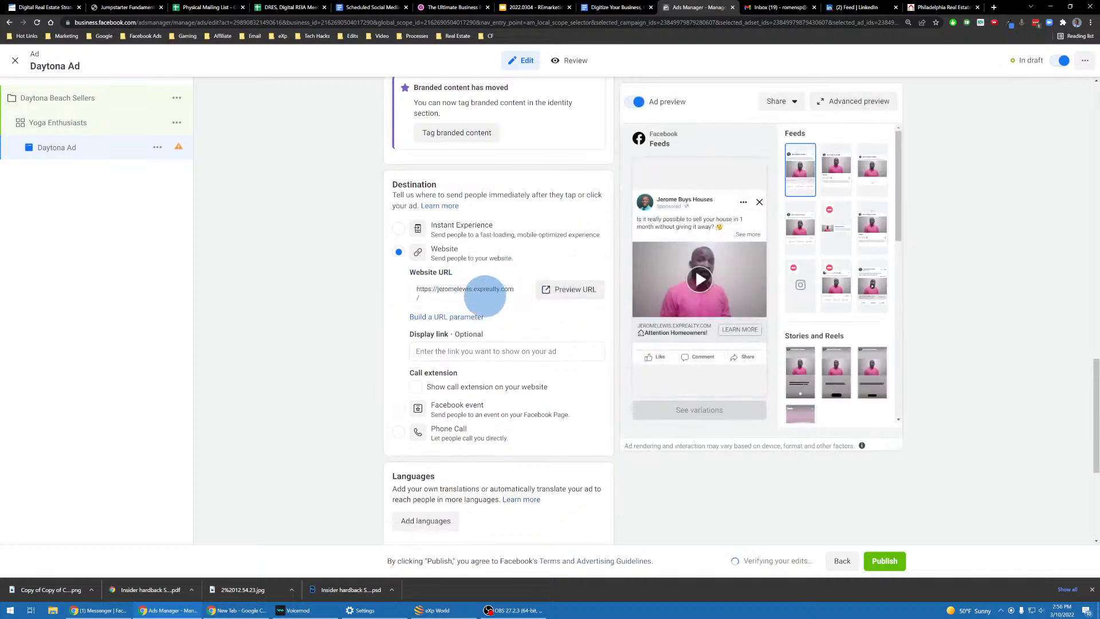
# Review Daytona Ad's Destination, Languages and Tracking settings, and expand the primary text in the Feeds preview
pyautogui.click(446, 294)
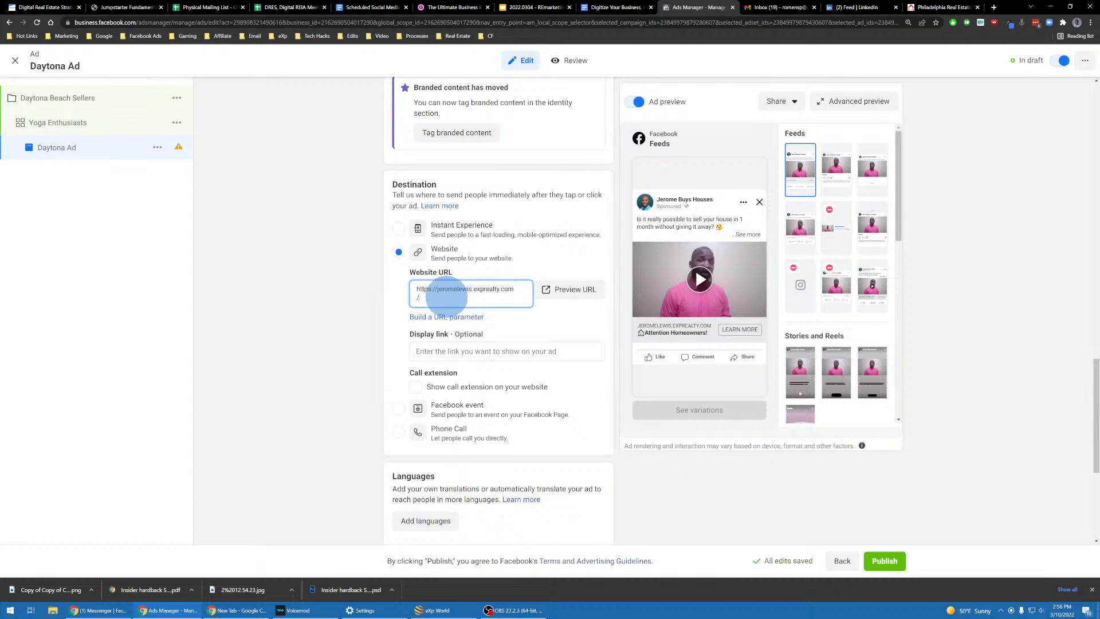
pyautogui.scroll(-1, 446, 292)
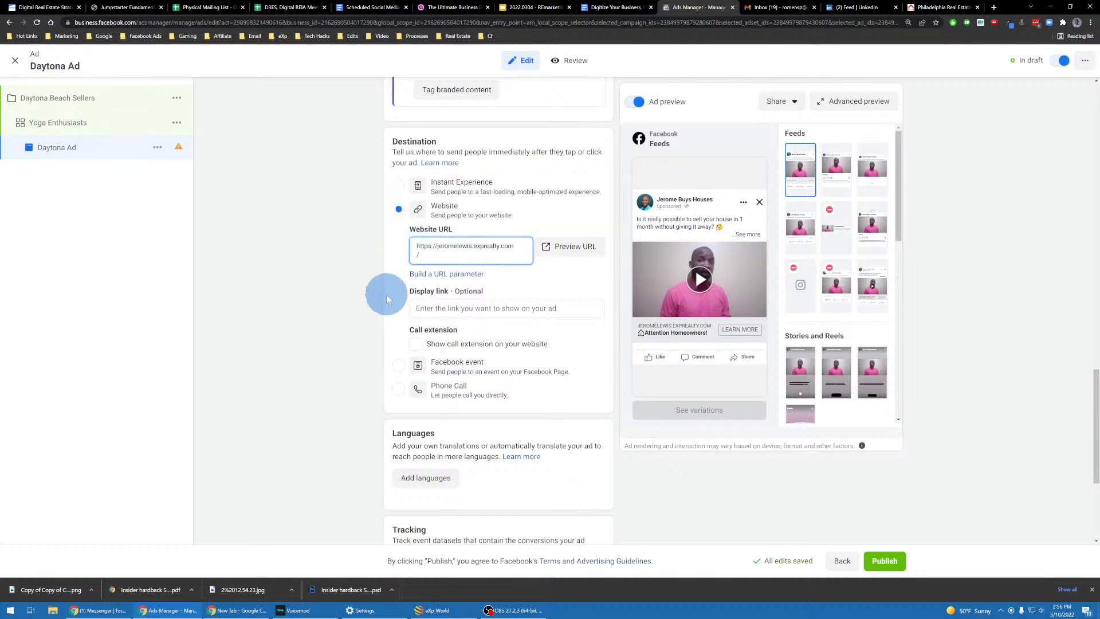
pyautogui.scroll(-4, 366, 284)
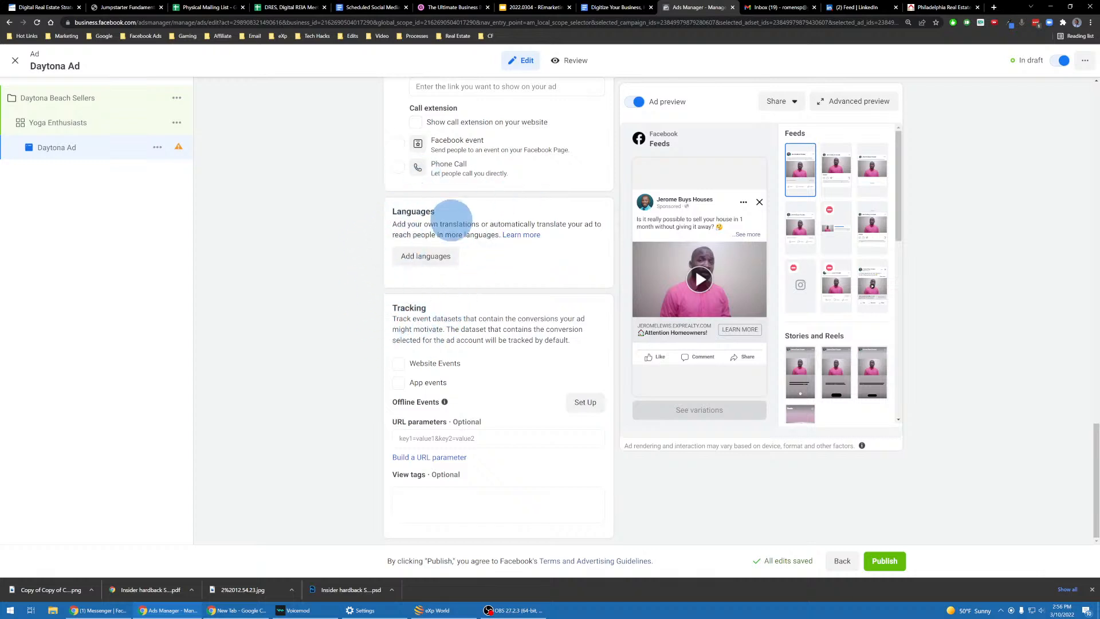
pyautogui.click(746, 235)
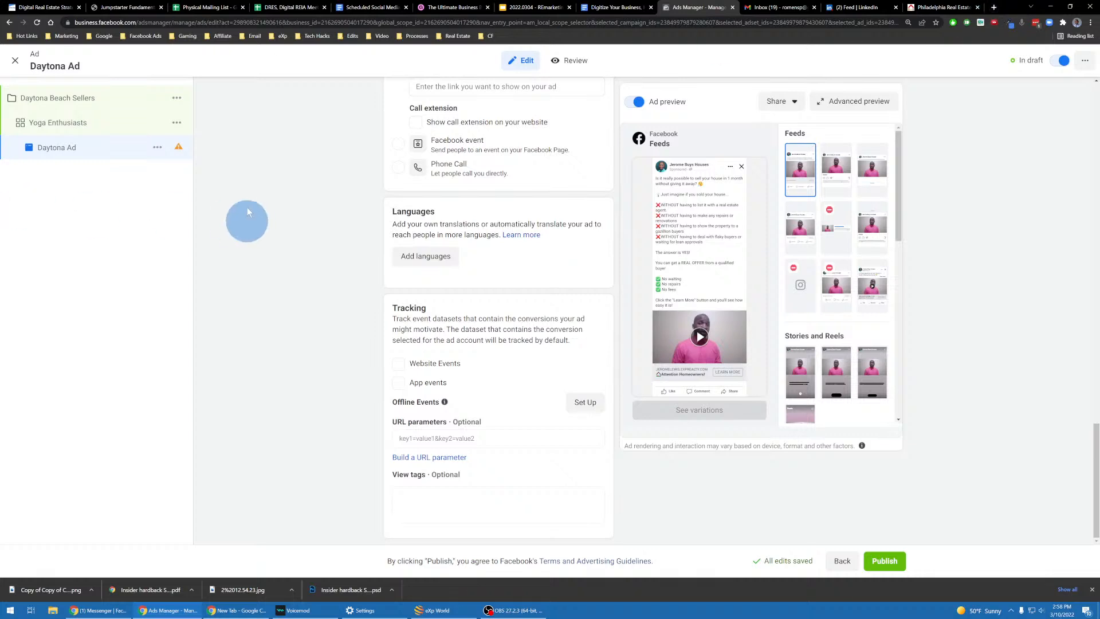
# Bring up the Digital Real Estate Strategy review link, g.page/digital-real-estate-strategy/review?rc, in a new browser tab for sharing
pyautogui.hotkey('ctrl', 't')
pyautogui.write('g.p')
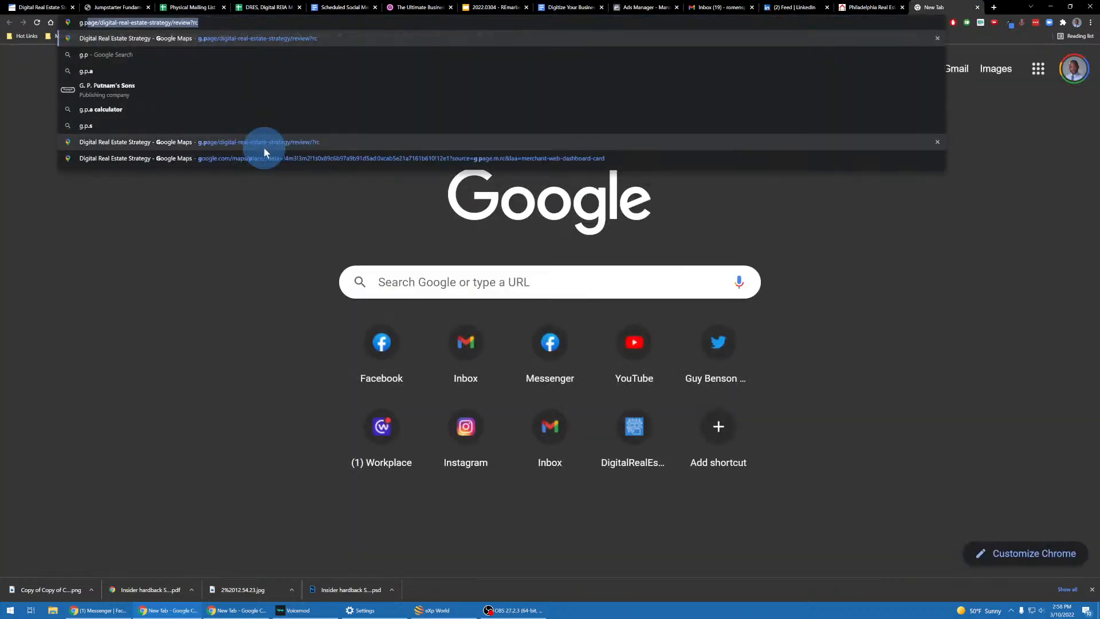
pyautogui.click(264, 143)
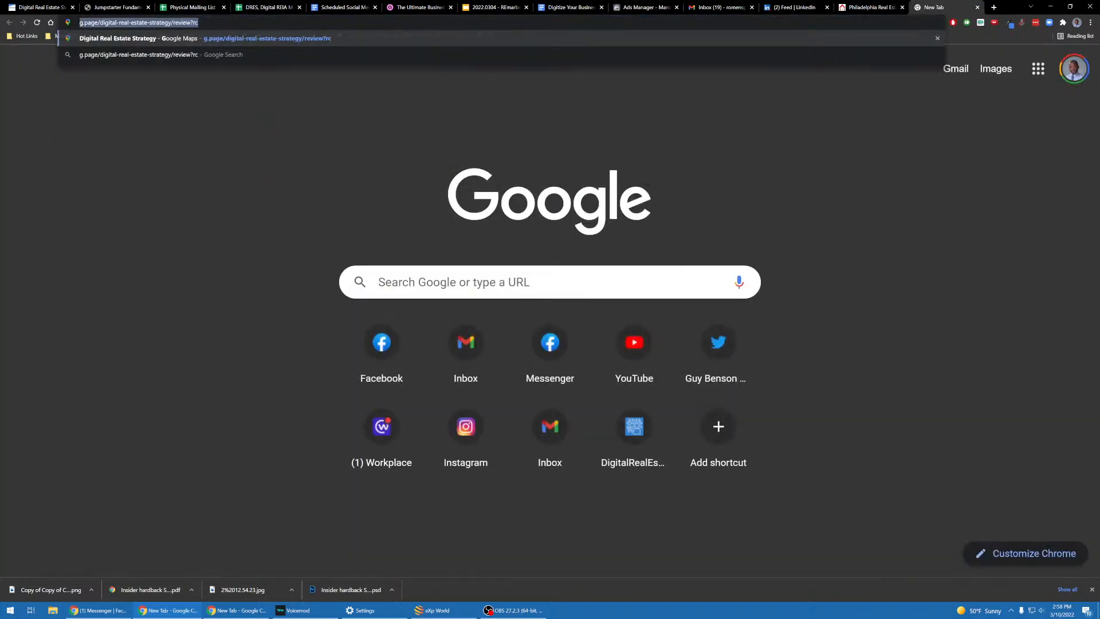
pyautogui.hotkey('alt', 'Tab')
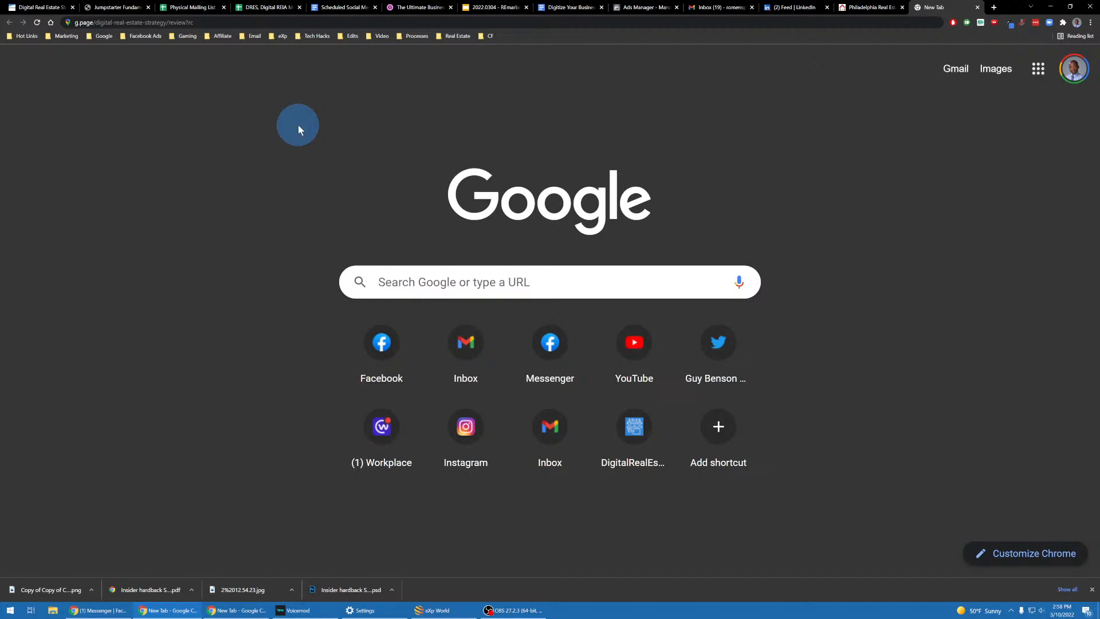
# Copy the REmarketing book bookmark from the Amazon folder in Hot Links and switch to eXp World
pyautogui.click(9, 37)
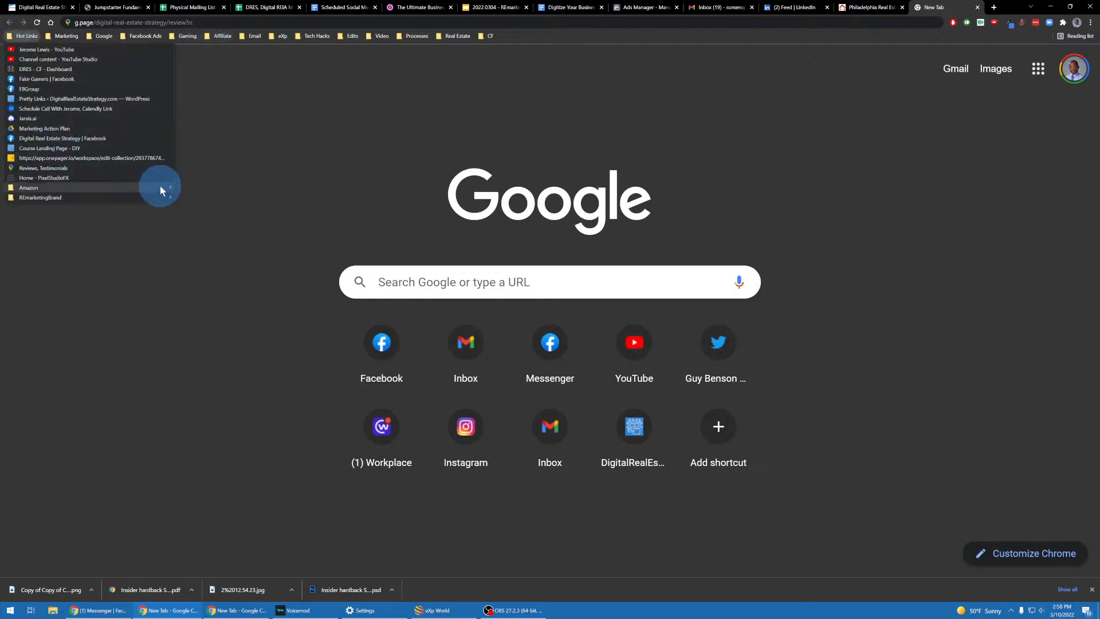
pyautogui.moveTo(160, 187)
pyautogui.rightClick(232, 197)
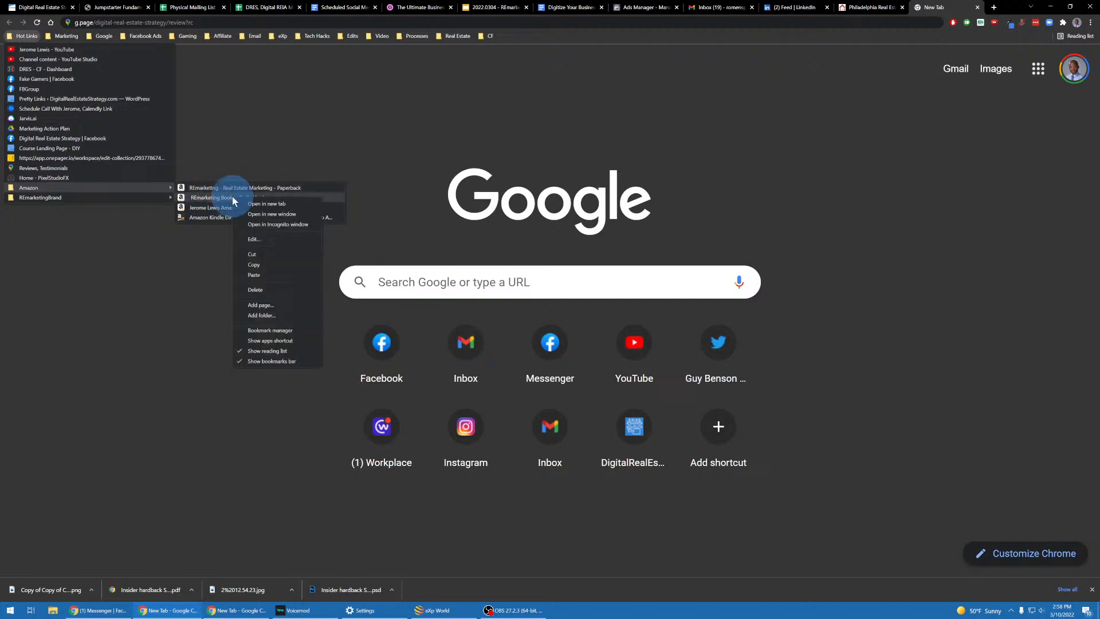
pyautogui.click(253, 264)
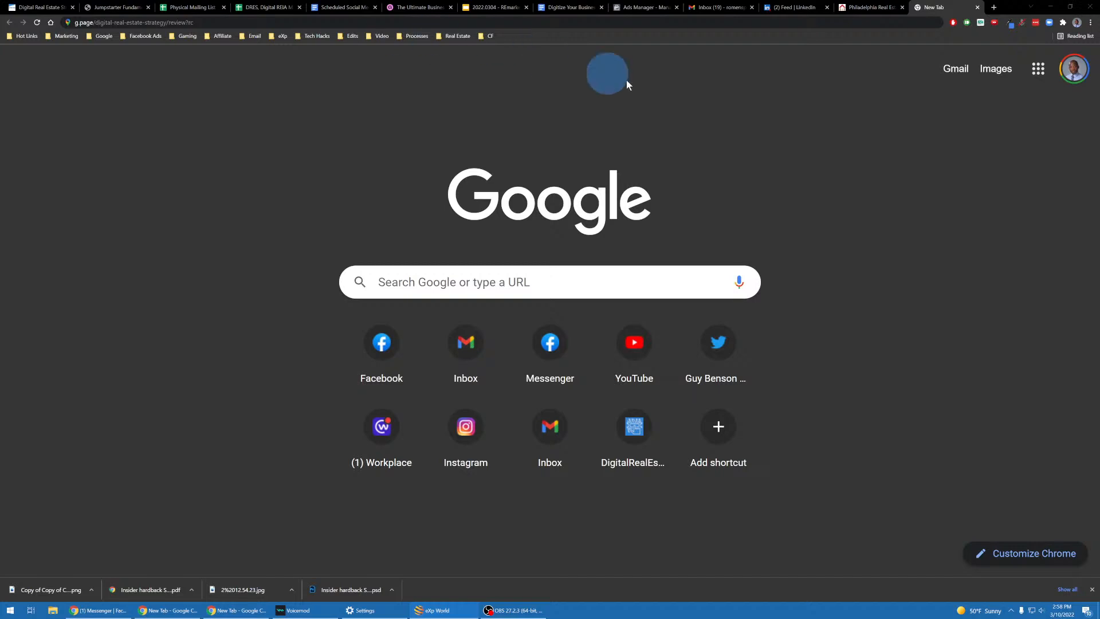
pyautogui.click(664, 118)
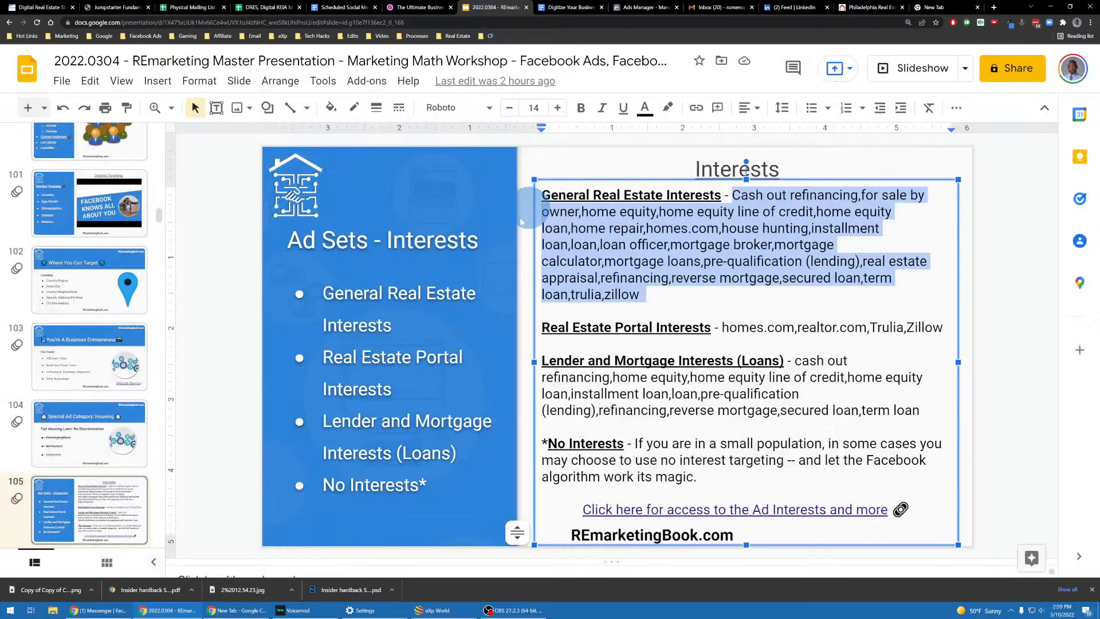
# Look through the REmarketing Master Presentation in Google Slides, from the ad set slides to the ad copy and video creative slides
pyautogui.click(660, 282)
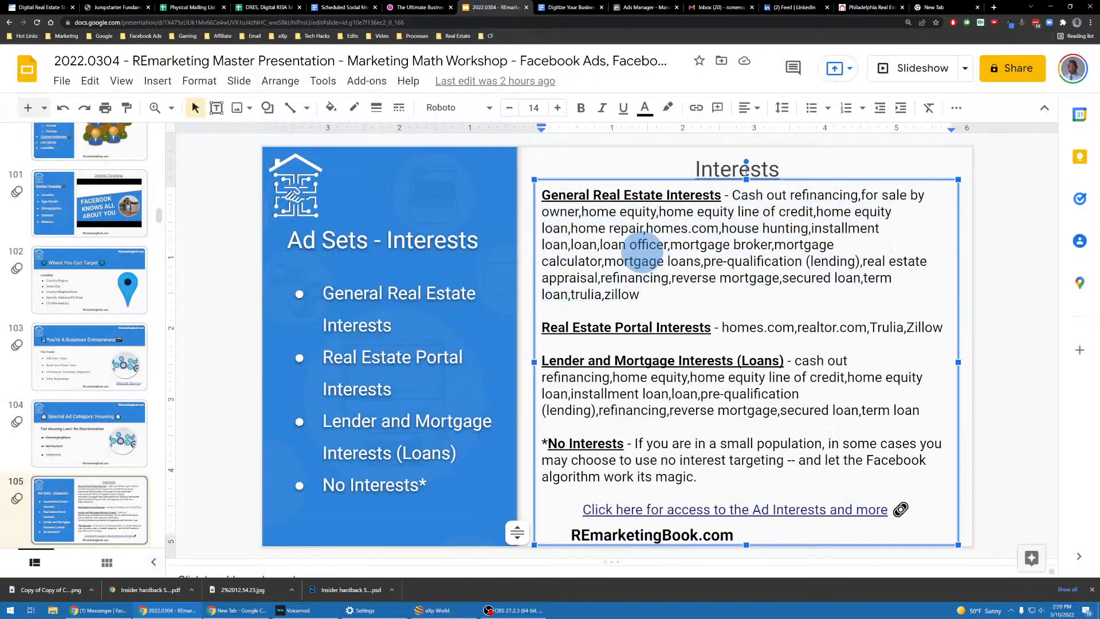
pyautogui.scroll(2, 131, 209)
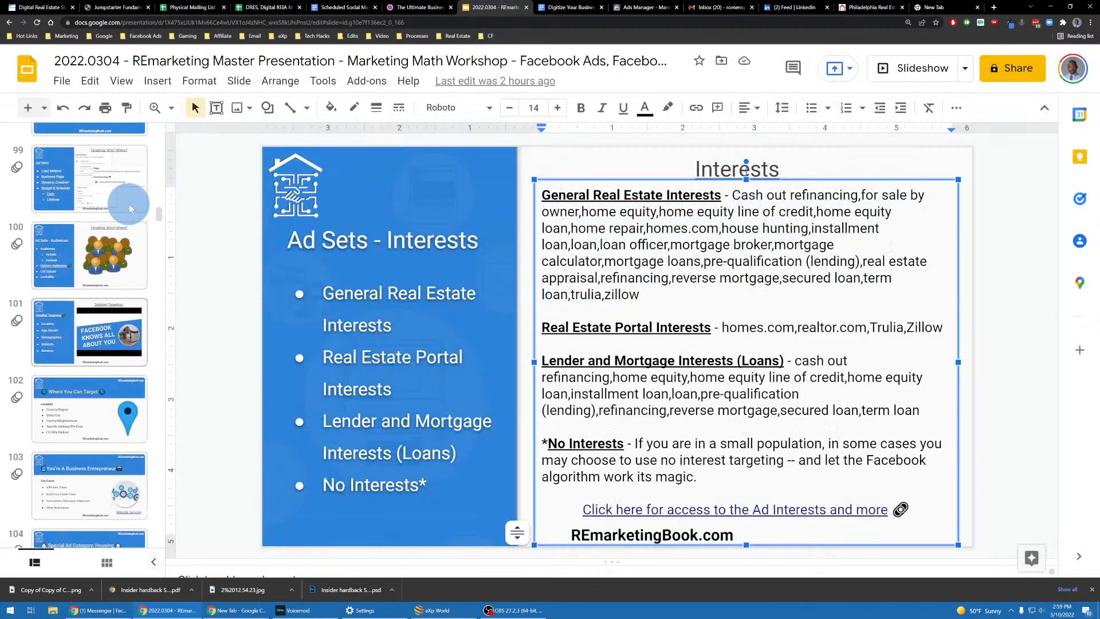
pyautogui.scroll(-10, 131, 204)
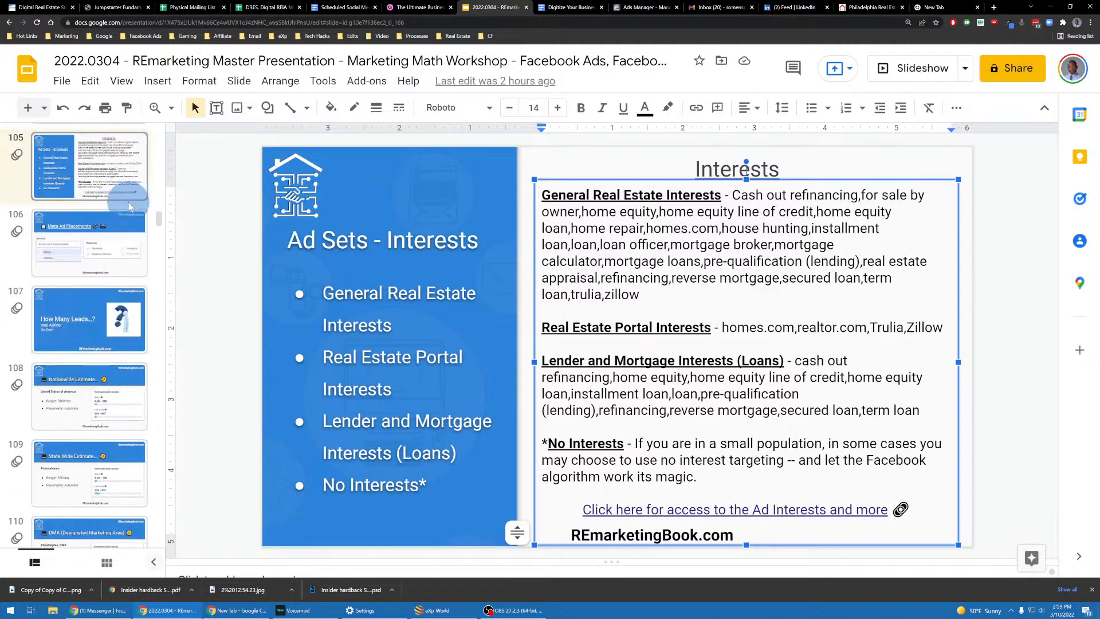
pyautogui.scroll(-8, 130, 207)
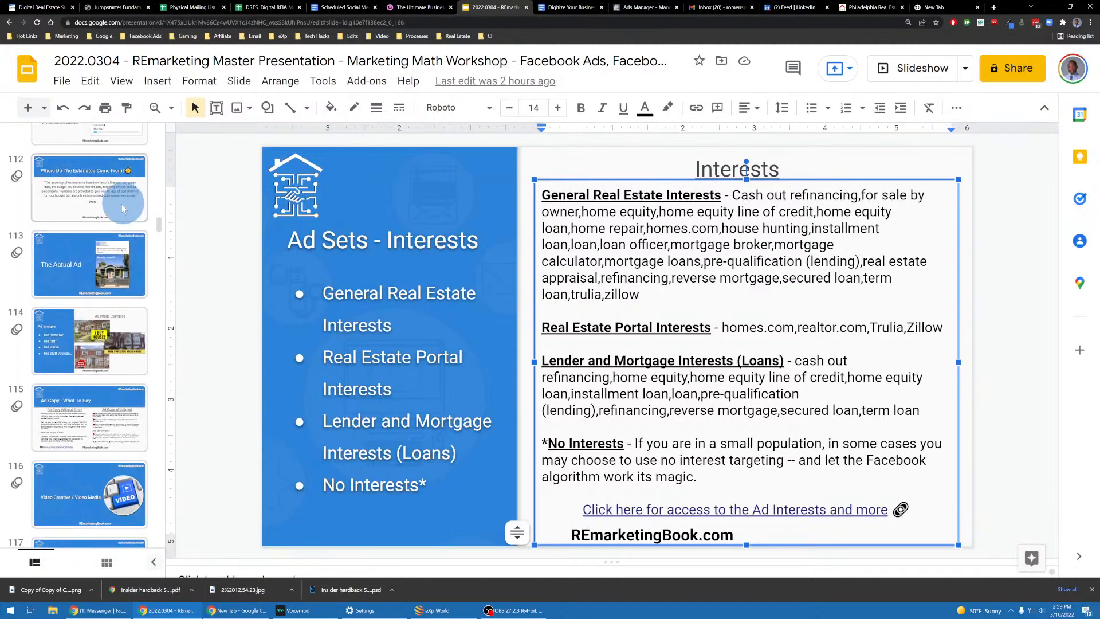